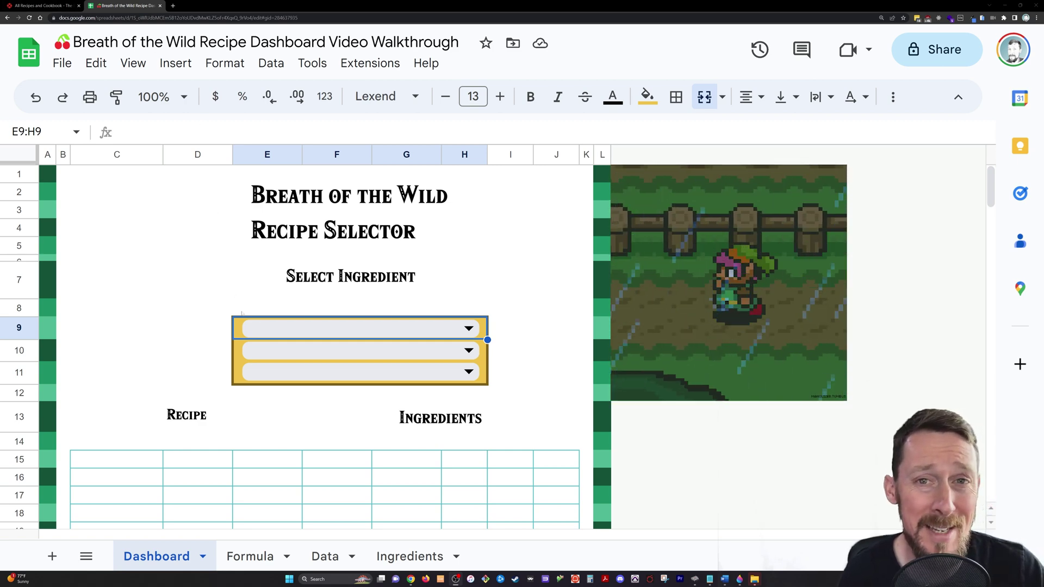
- Choose Spicy Pepper as the first ingredient on the dashboard and select the matching recipe names in C15:C18
click(248, 329)
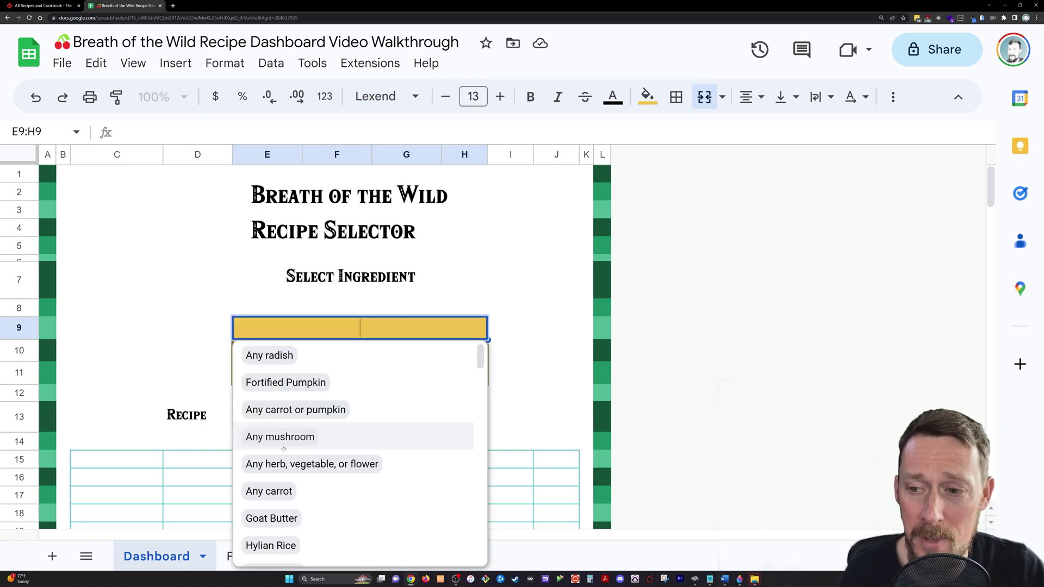
scroll(283, 448, down, 12)
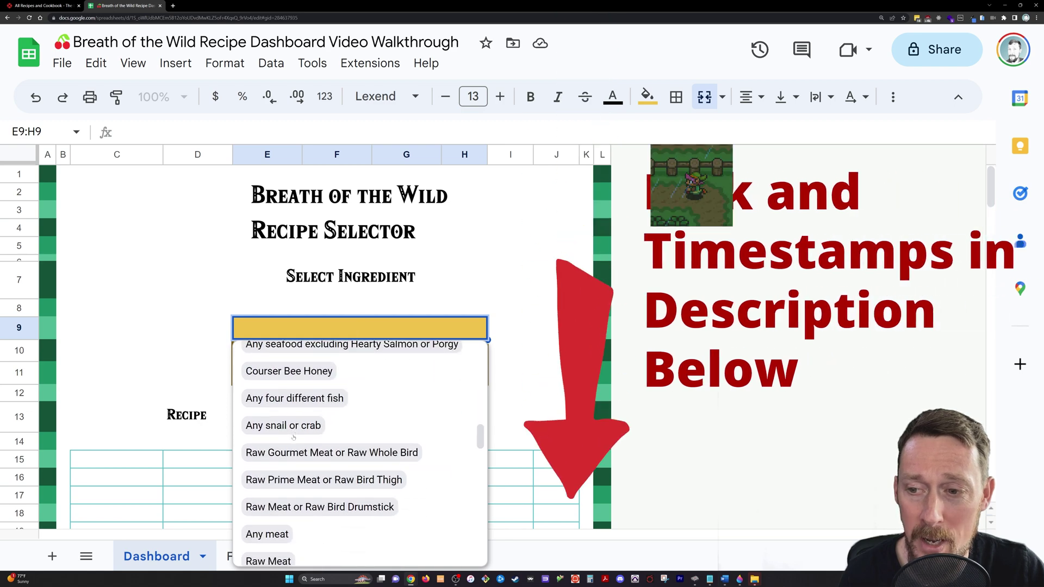
scroll(294, 436, down, 5)
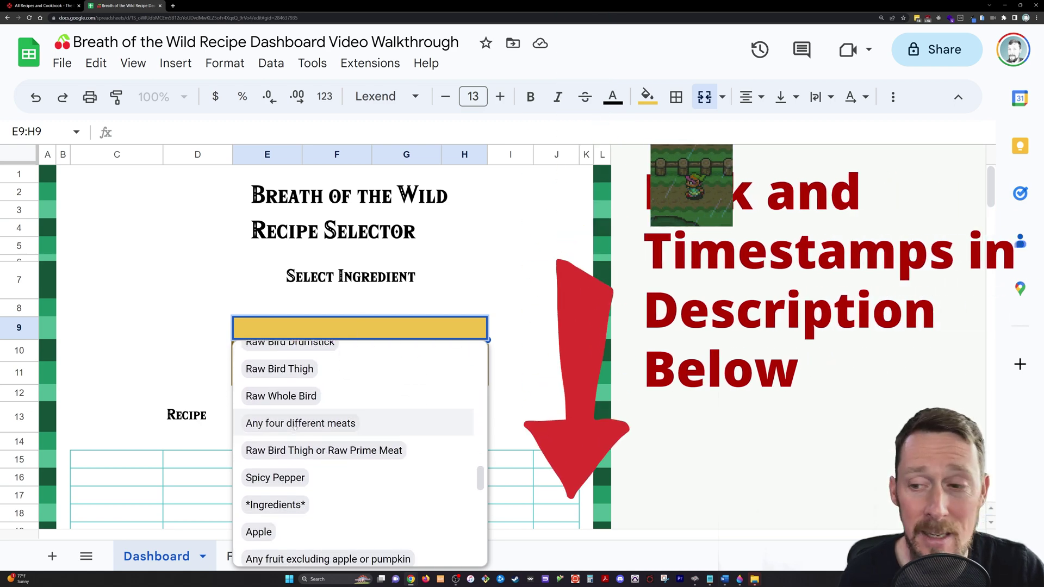
scroll(294, 427, down, 2)
click(272, 374)
scroll(238, 421, down, 3)
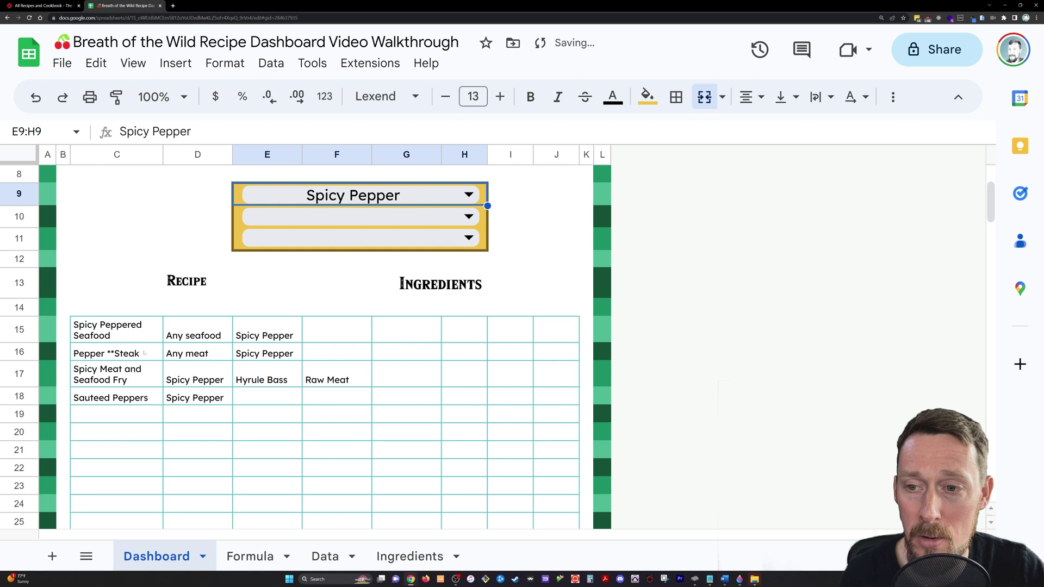
drag(120, 335, 125, 398)
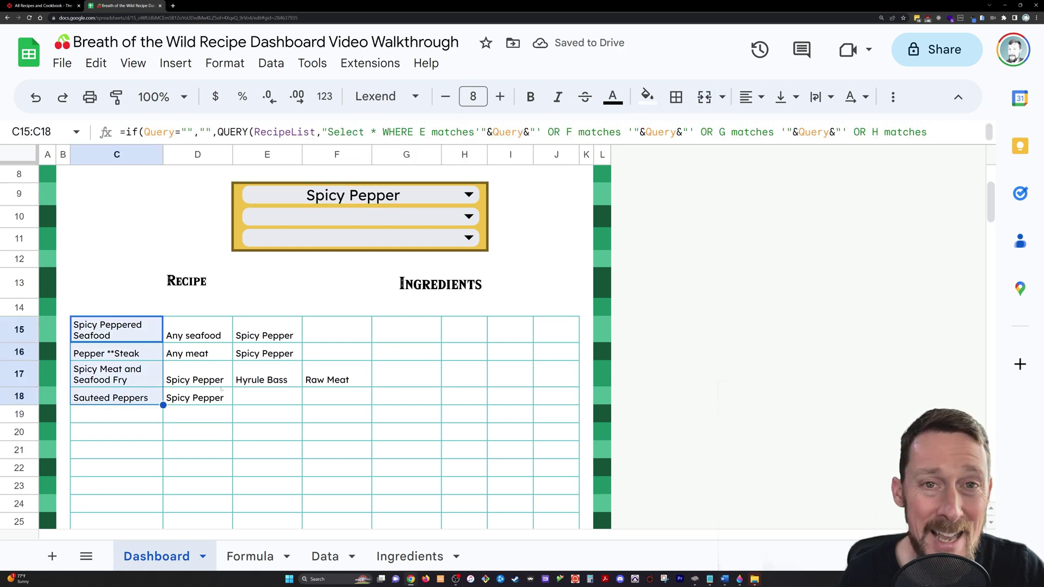
- Choose Any carrot as the third ingredient in E11:H11
click(348, 238)
click(333, 401)
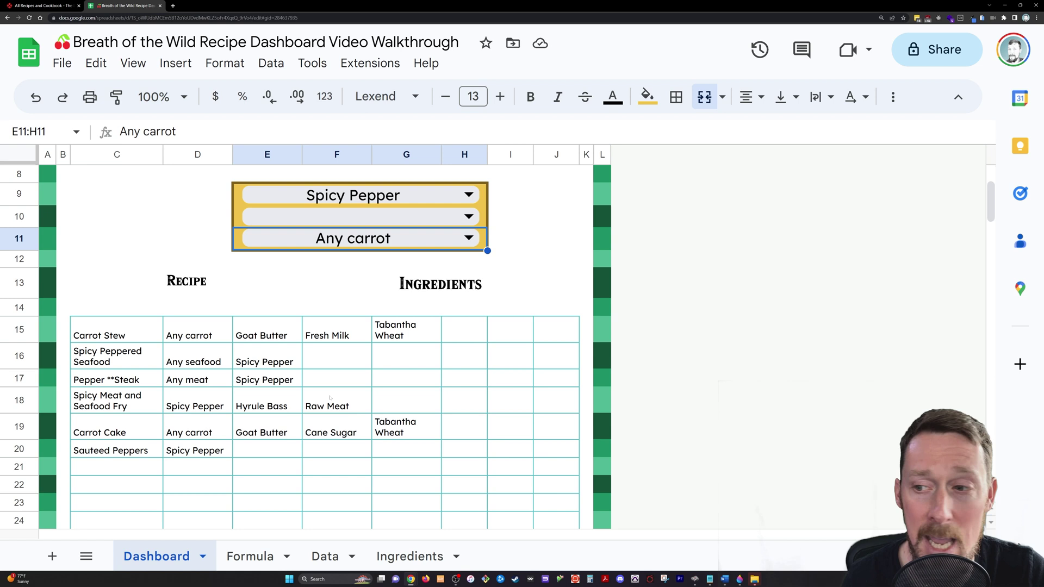
scroll(351, 388, up, 3)
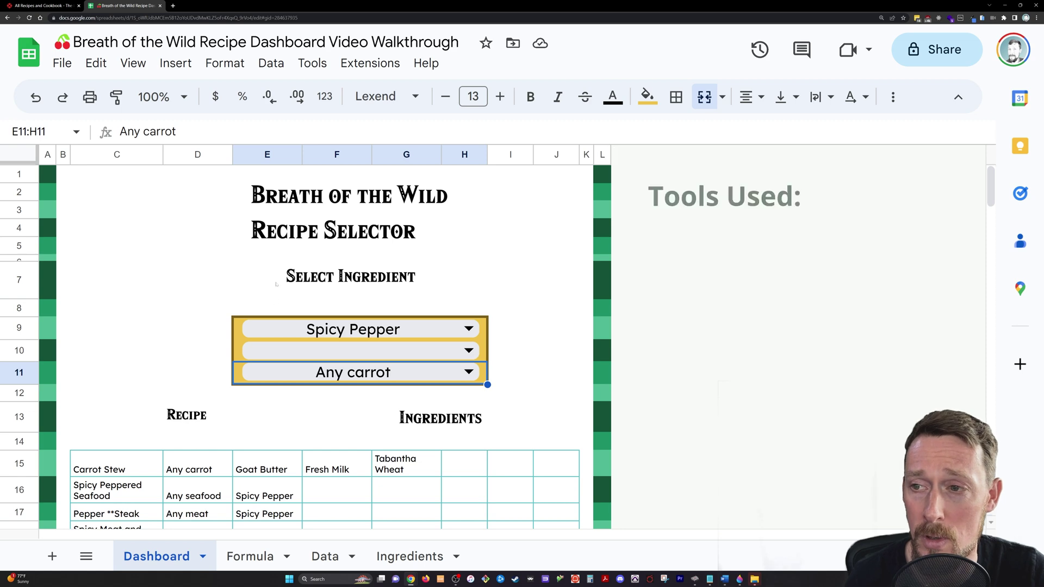
- Examine the first ingredient's dropdown options, the query formula in C15 and the recipe results table
click(244, 330)
scroll(380, 381, down, 2)
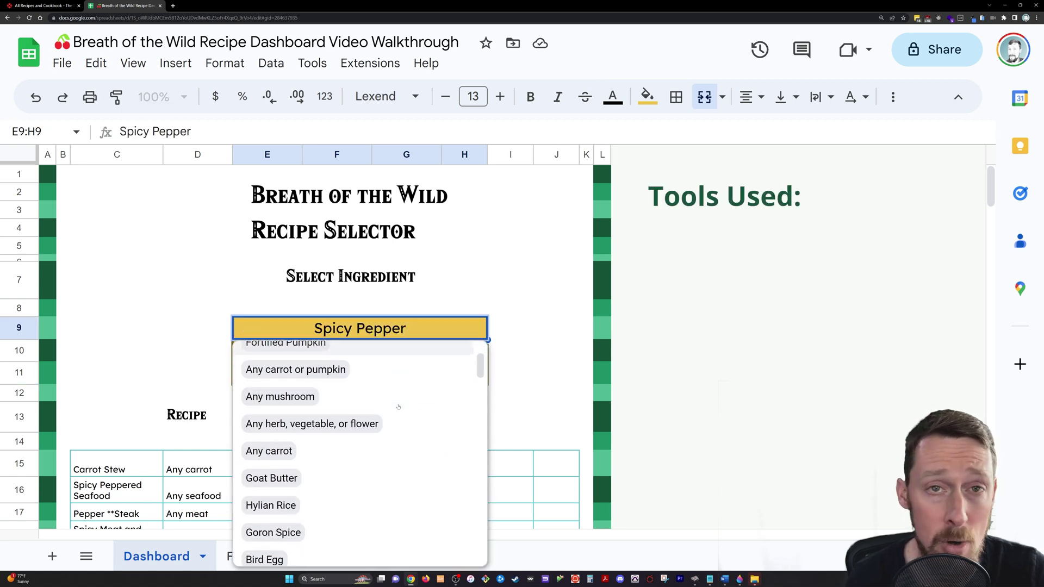
scroll(398, 408, up, 2)
click(380, 283)
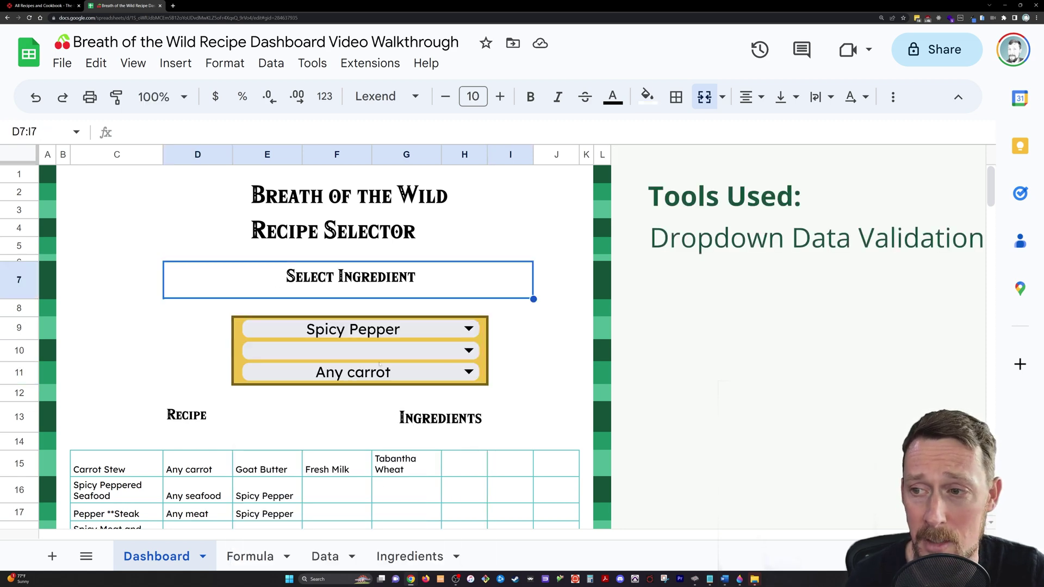
click(120, 459)
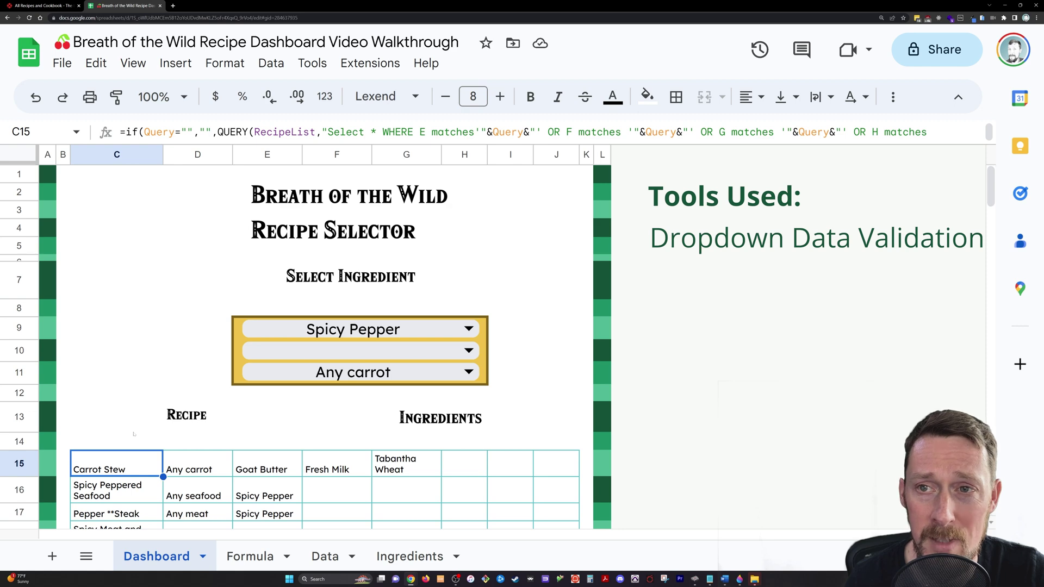
click(140, 399)
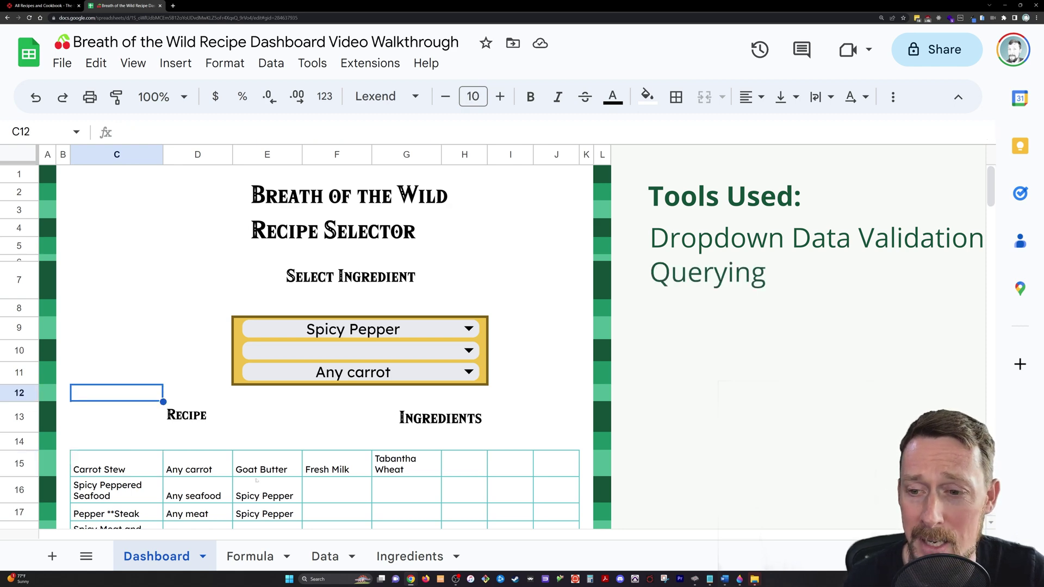
scroll(137, 457, down, 3)
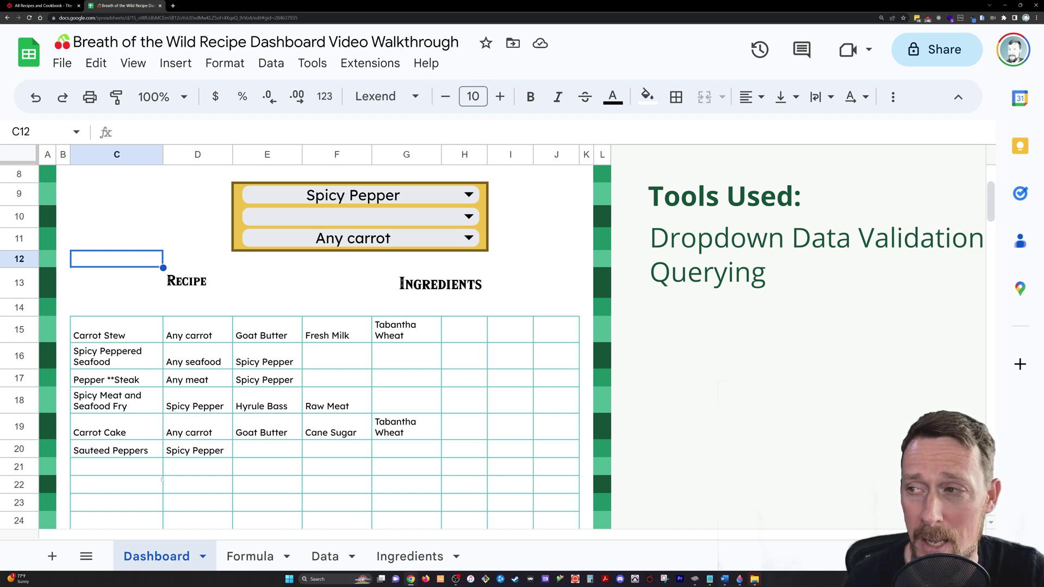
scroll(194, 418, up, 3)
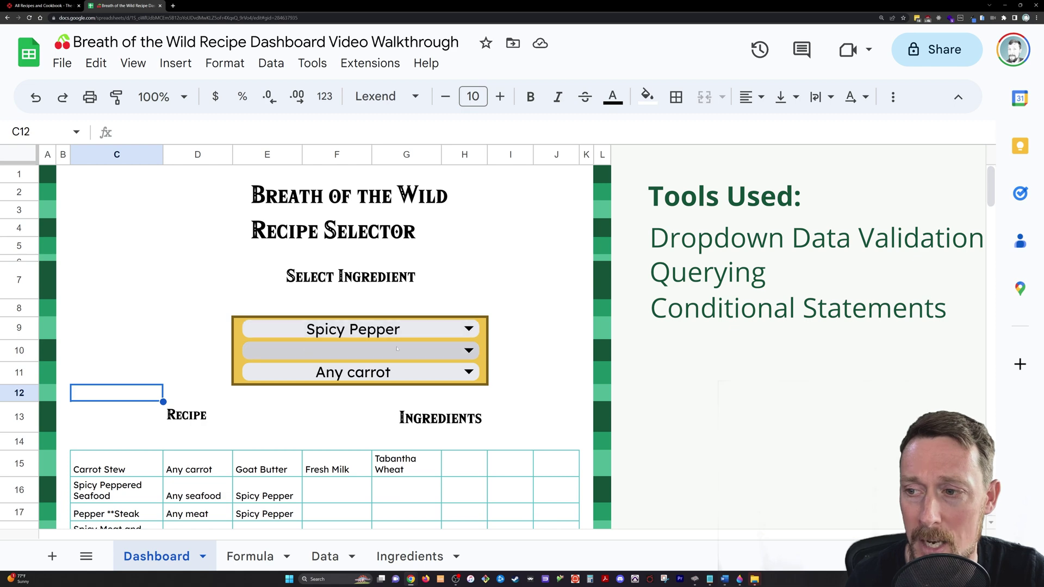
- Clear the first and third ingredient selections in rows 9 and 11
click(396, 348)
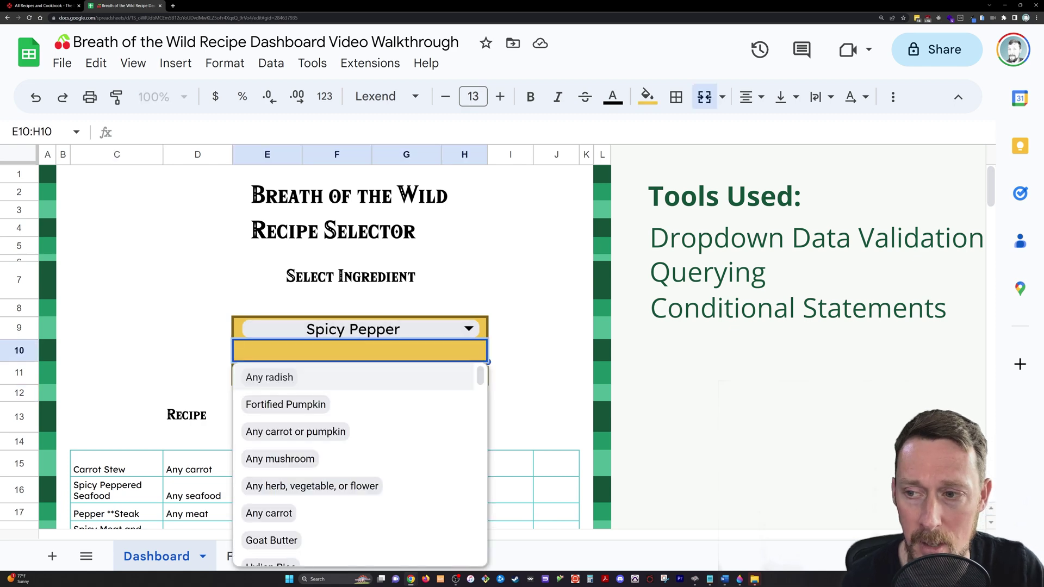
key(Escape)
key(Up)
key(Delete)
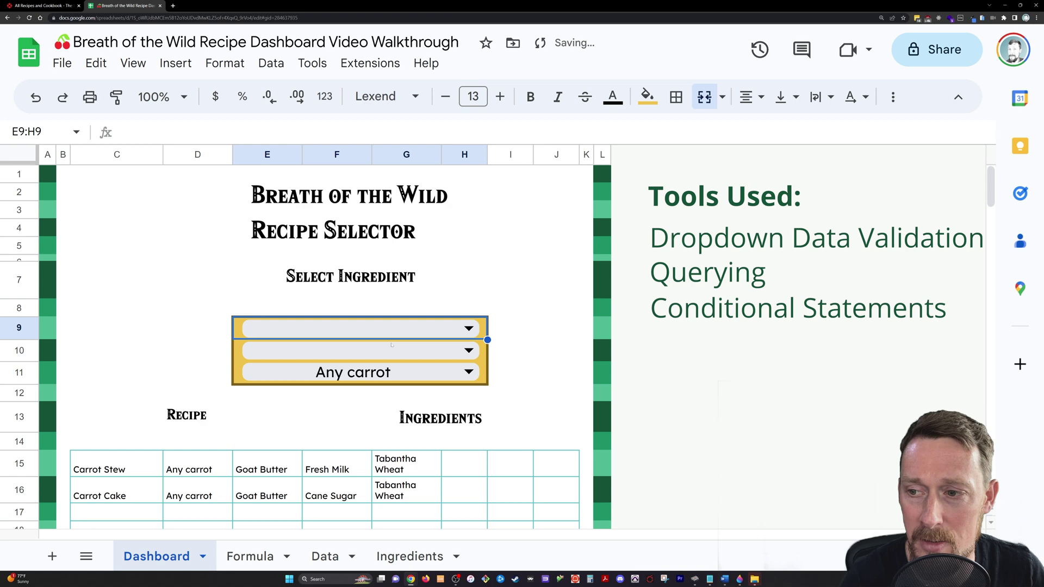
key(Down)
key(Down)
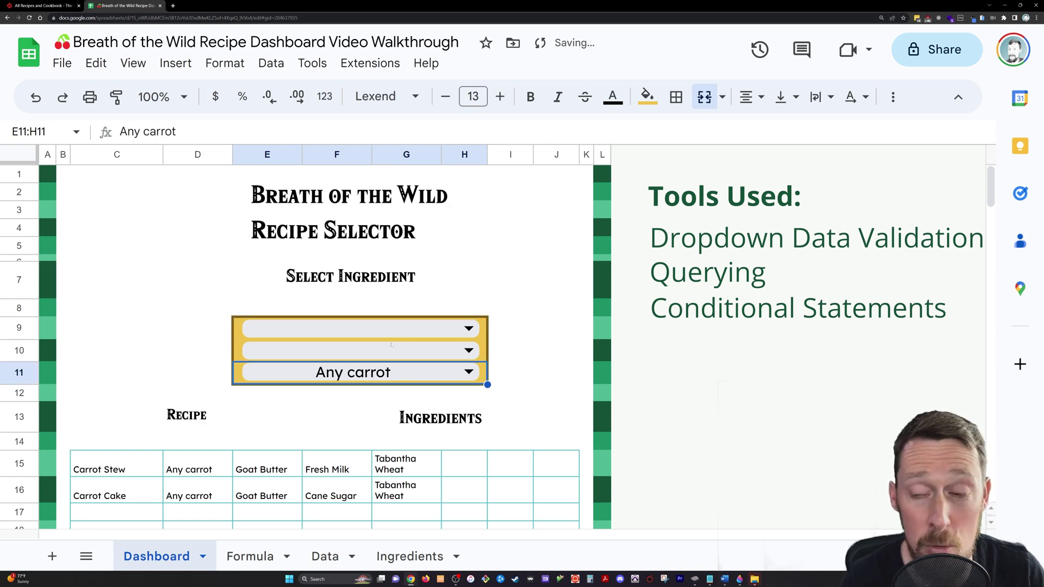
key(Delete)
- Choose Any radish as the second ingredient in row 10, and clear that selection again
key(Up)
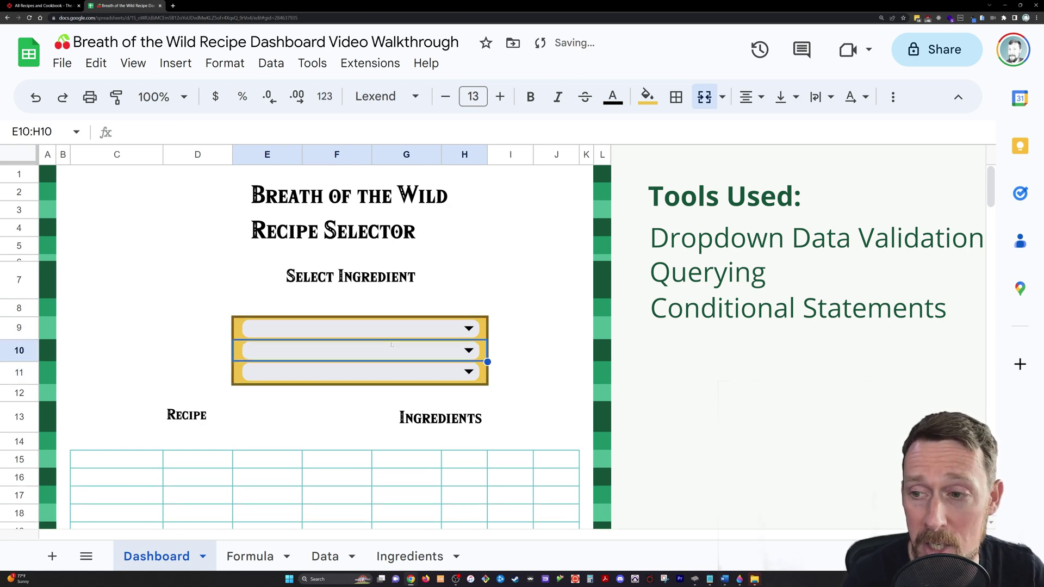
key(Return)
key(Return)
key(Down)
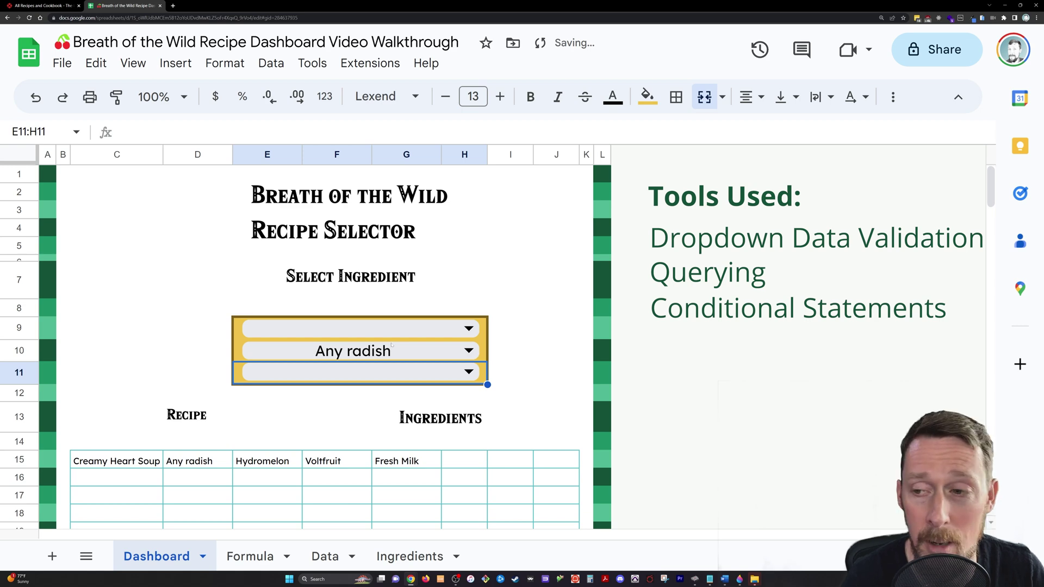
key(Up)
key(Delete)
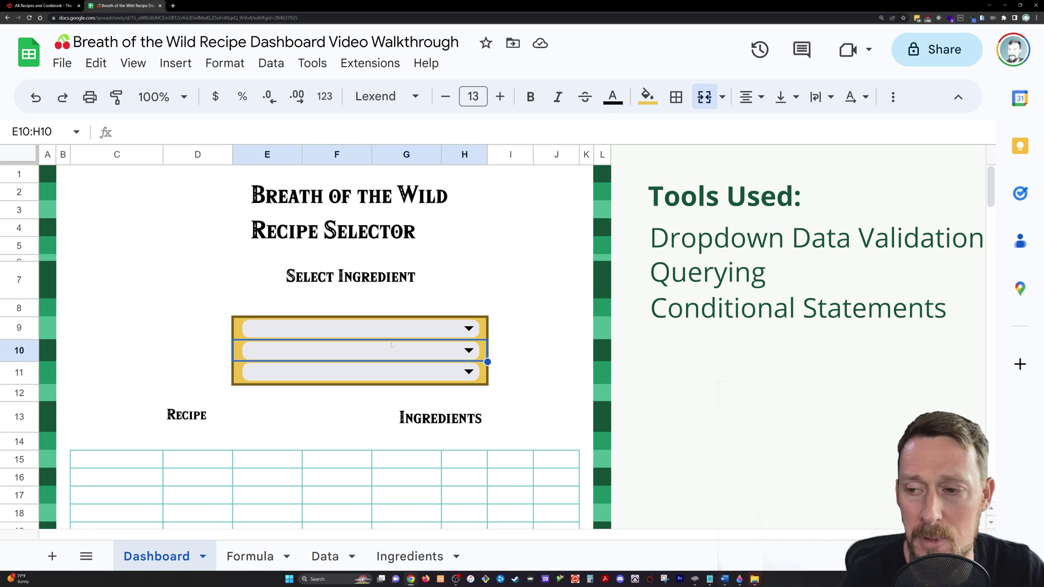
- Review the Data, Formula and Ingredients sheets, including the cleaning formula in Data cell C7, and return to the Dashboard sheet
click(326, 548)
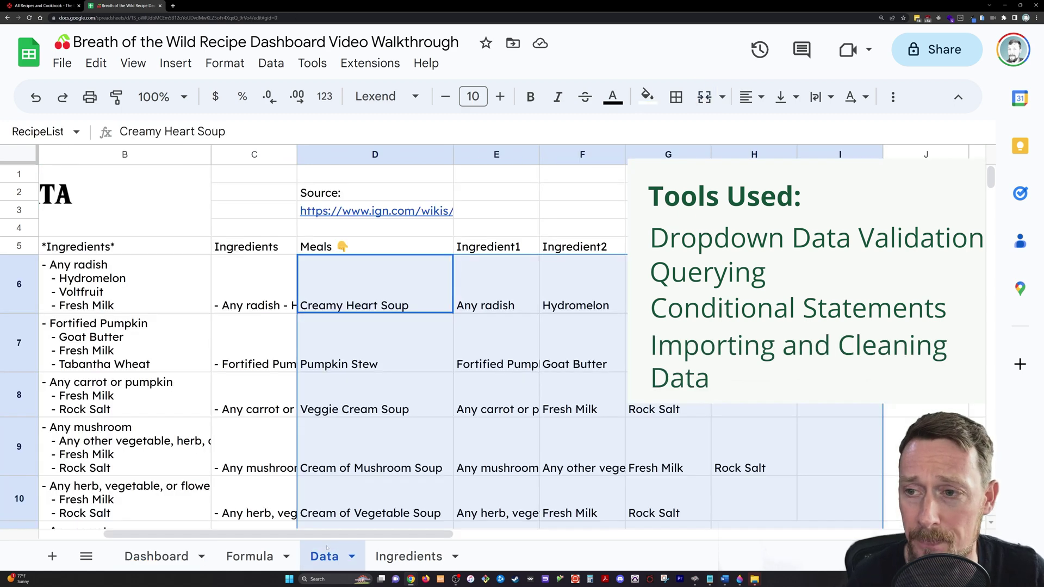
click(286, 350)
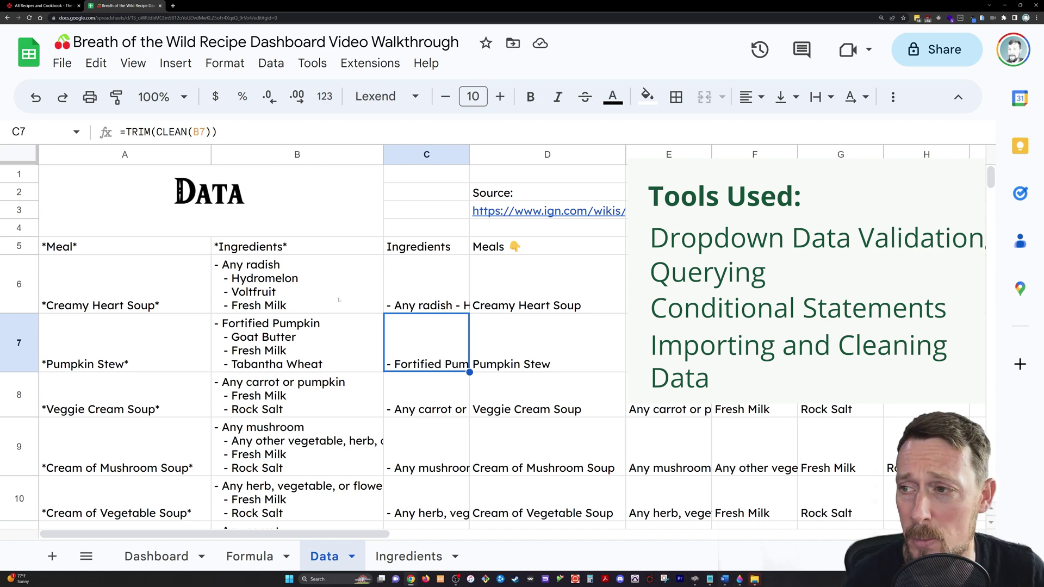
click(242, 556)
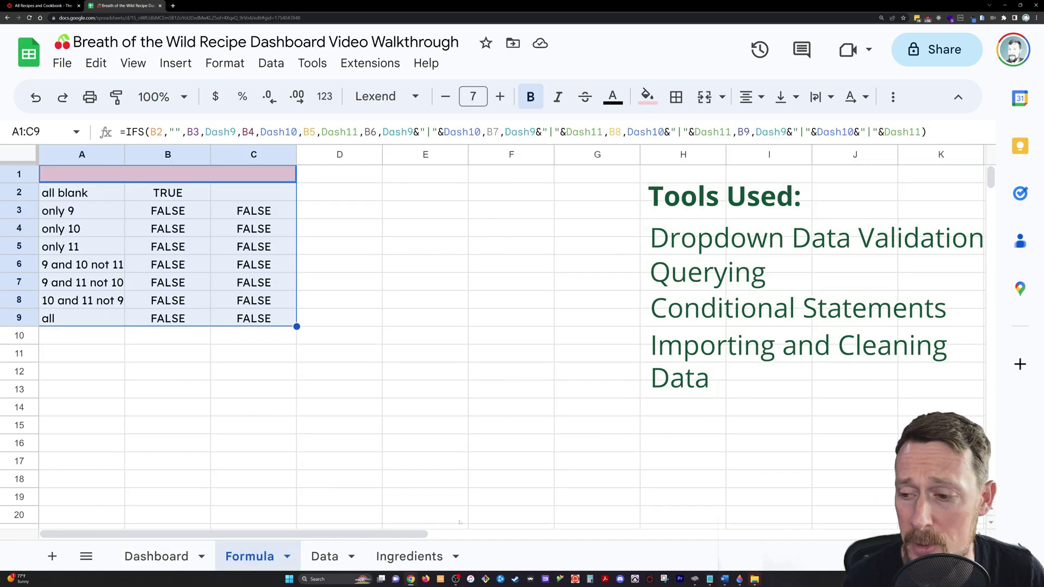
click(409, 556)
scroll(364, 395, up, 15)
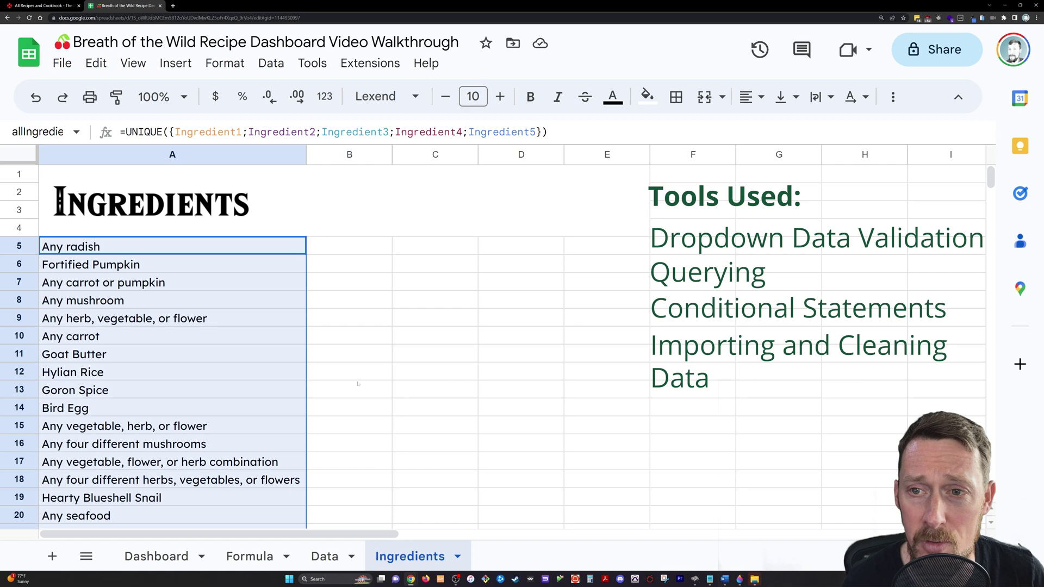
scroll(348, 381, down, 1)
click(327, 370)
click(156, 556)
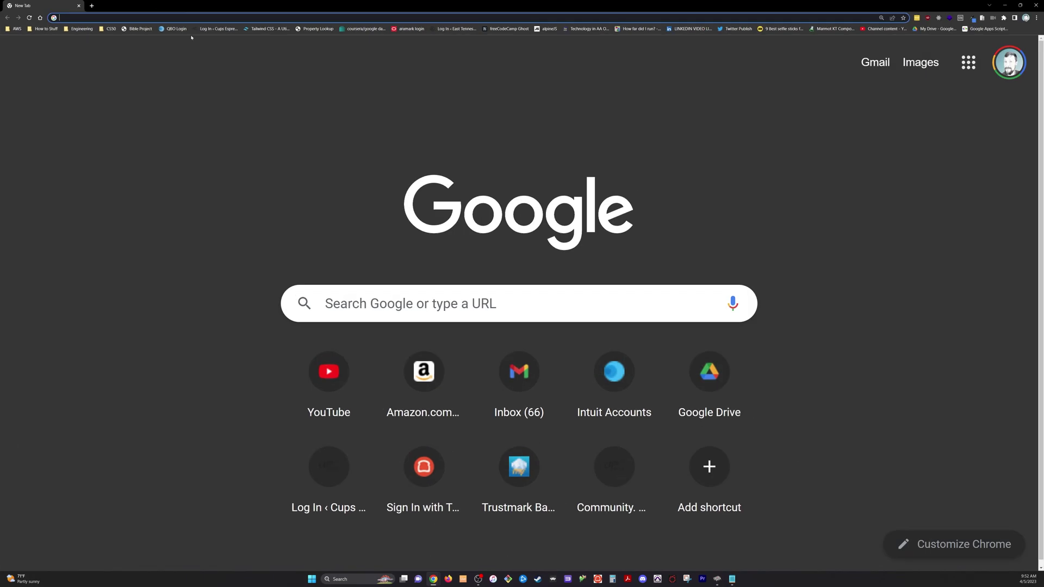
- Create a new spreadsheet through sheets.new and name it "🍒Breath of the Wild Recipe Dashboard Video Walkthrough"
text(sheets.new)
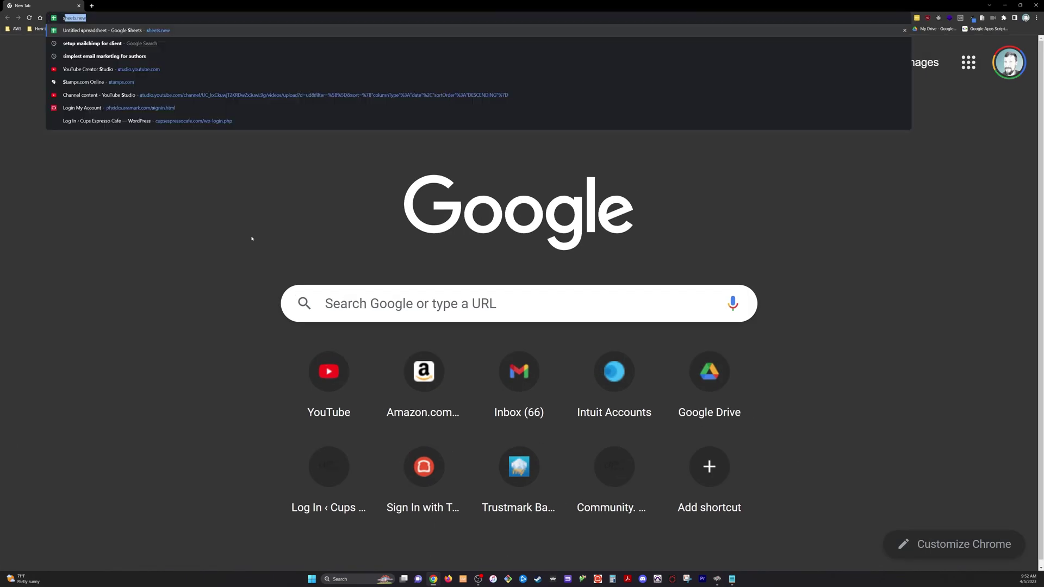
key(Return)
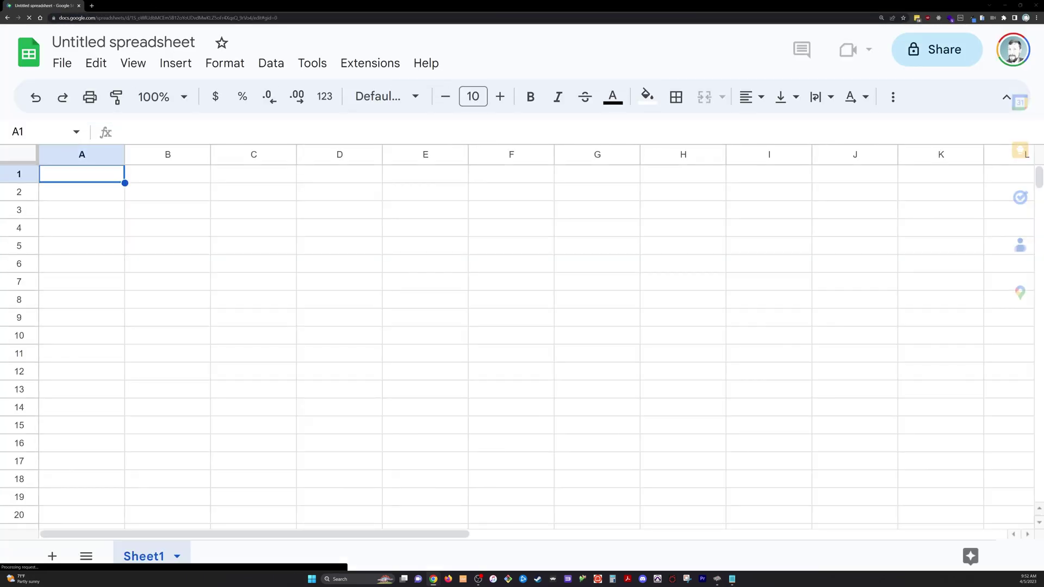
click(122, 42)
text(🍒Breath of the Wild Recipe Dashboard Video Walkthrough)
key(Return)
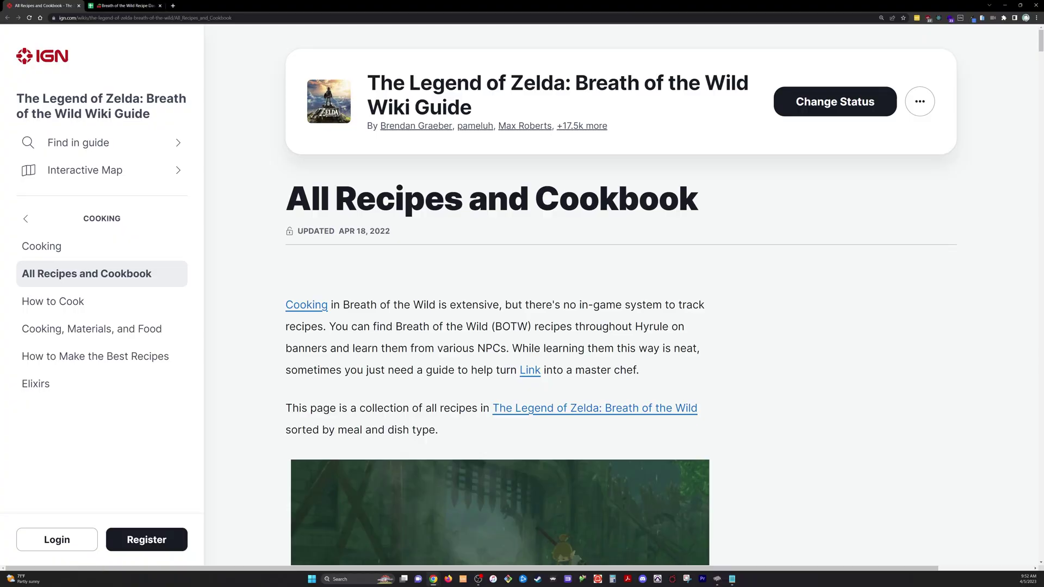
- Copy the web address of IGN's All Recipes and Cookbook page and look through its recipes
click(109, 17)
key(ctrl+c)
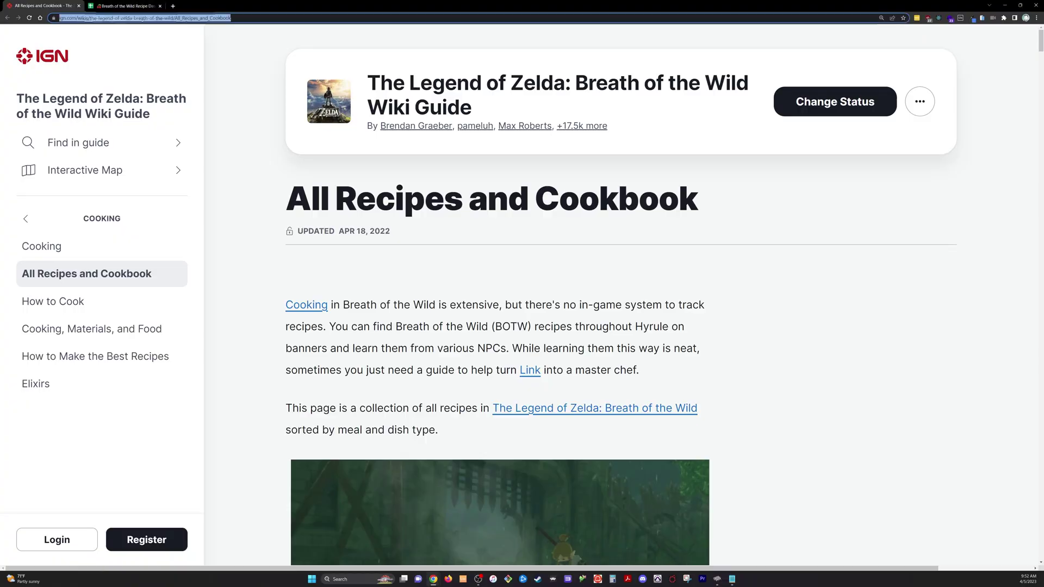
scroll(465, 387, down, 7)
scroll(465, 390, down, 15)
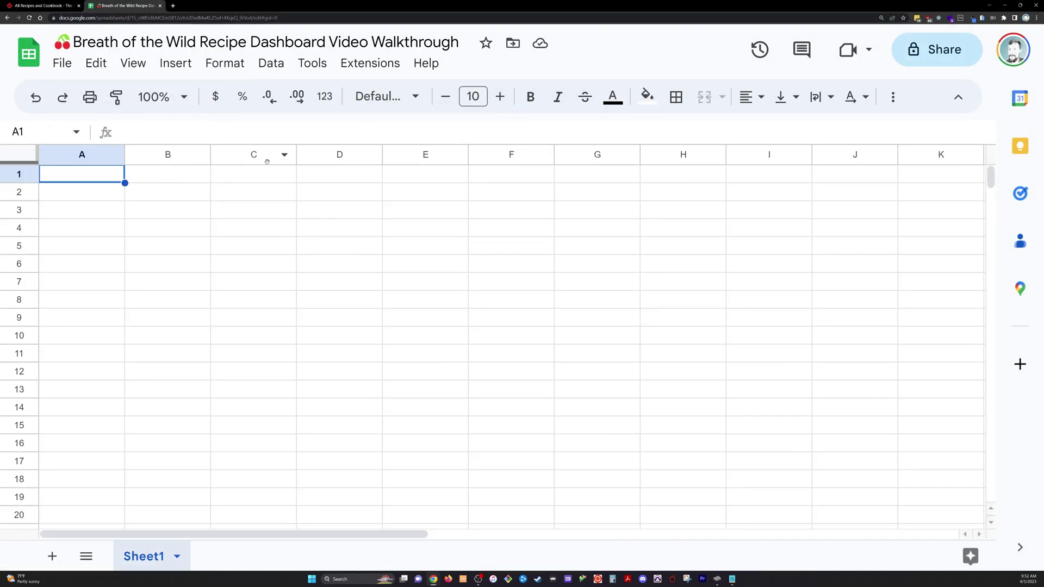
- Enter the label "Source:" in C2 of the new spreadsheet and paste the IGN page address into C3
click(325, 179)
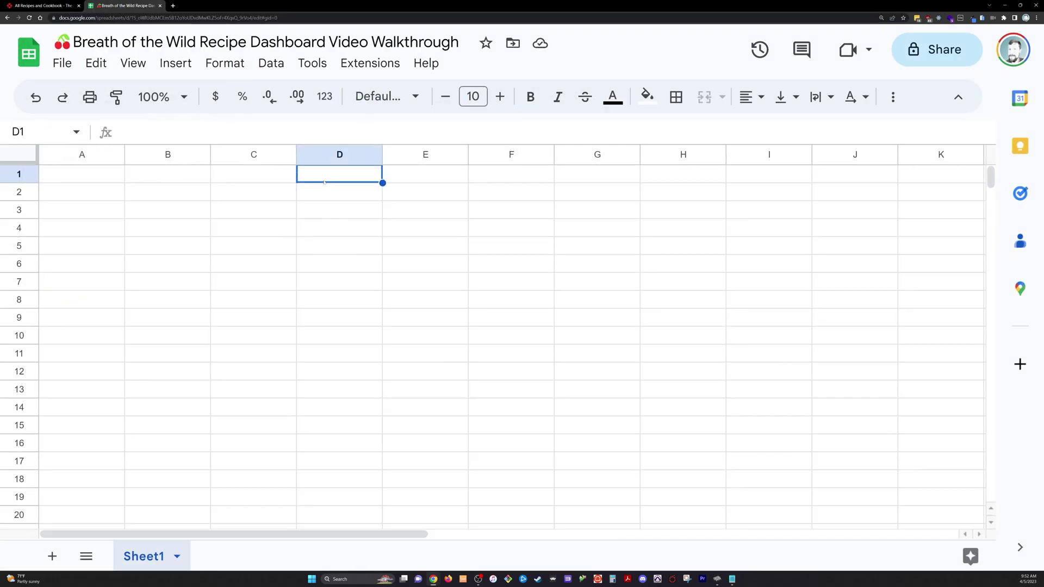
key(Left)
key(Down)
text(Source:)
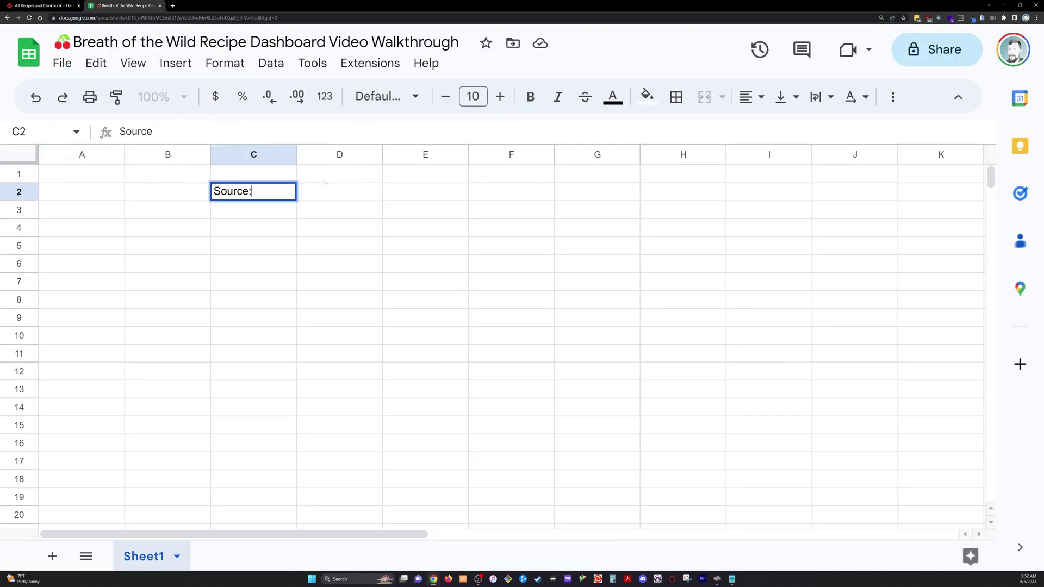
key(Return)
key(ctrl+v)
- Set the font of the entire sheet to Lexend
key(ctrl+a)
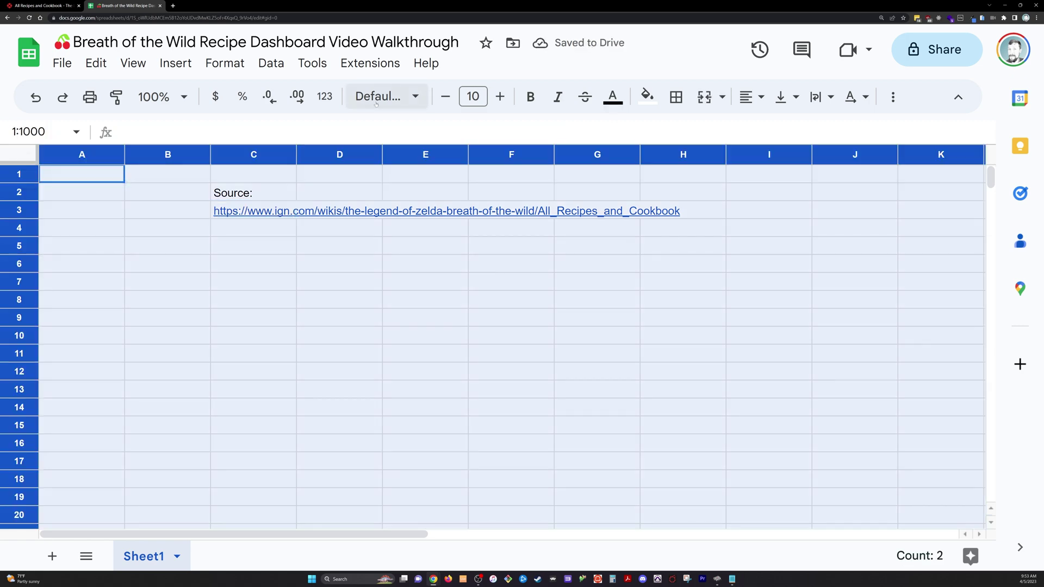
click(386, 96)
click(359, 279)
click(360, 279)
- Set the text wrapping of the source link in C3 to clip
click(289, 211)
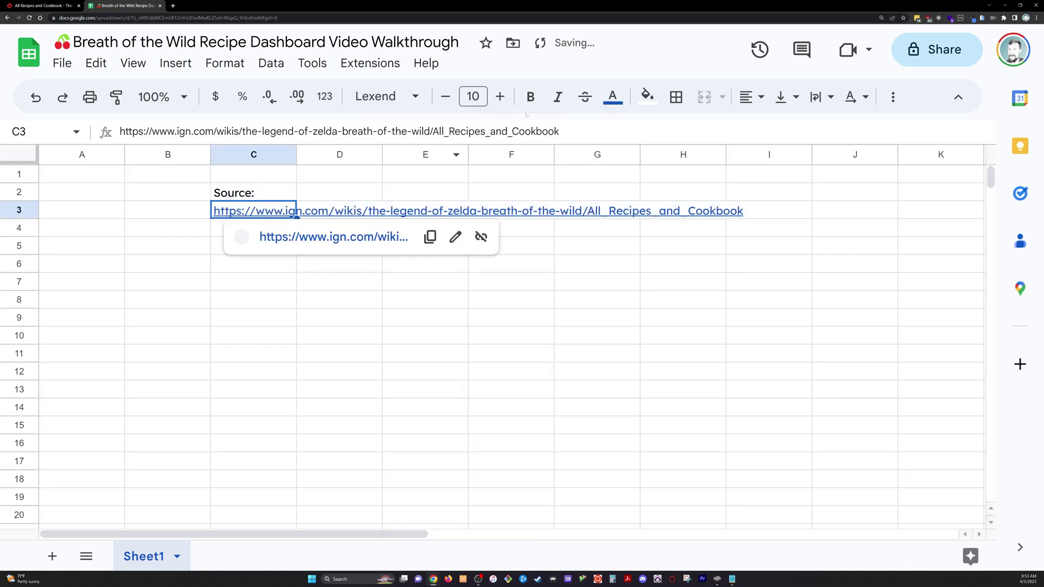
click(821, 97)
click(872, 130)
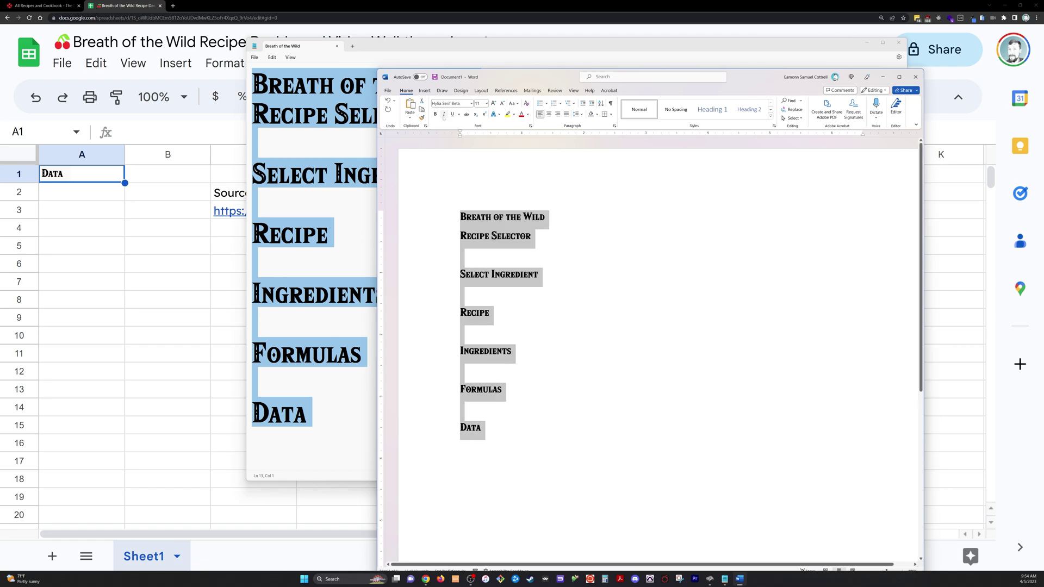
- In the Word document, enlarge the selected dashboard headings to 20 pt
scroll(652, 354, up, 5)
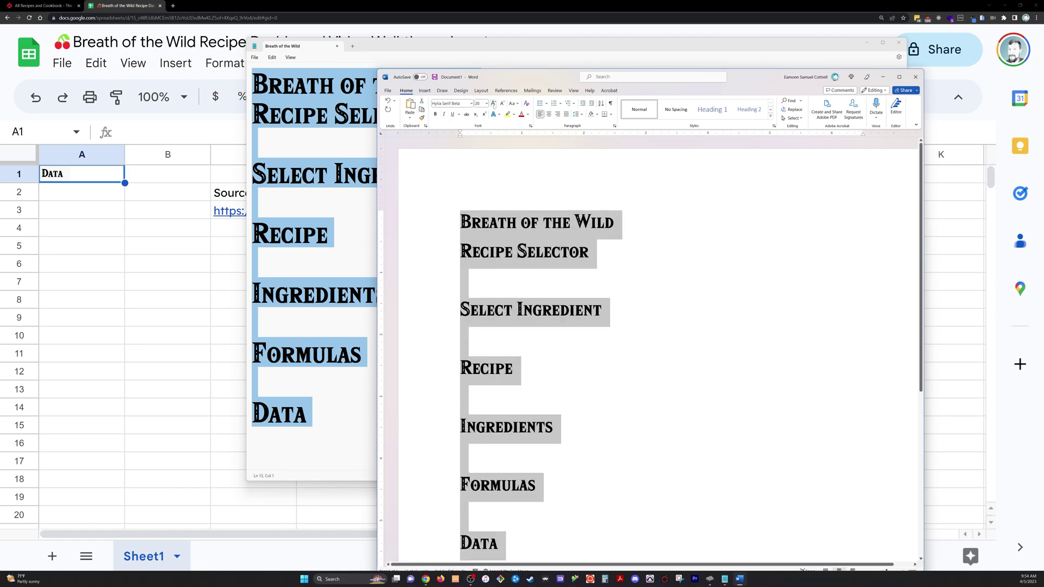
- Copy an image of the Word heading "Data" into Paint 3D and save it under the name "data"
click(508, 478)
scroll(507, 479, down, 3)
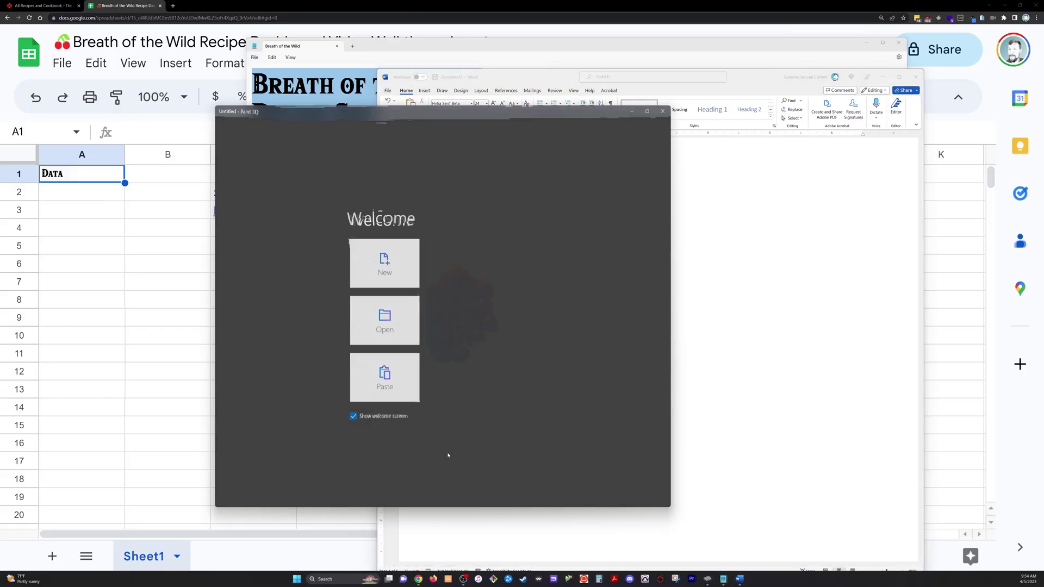
key(ctrl+v)
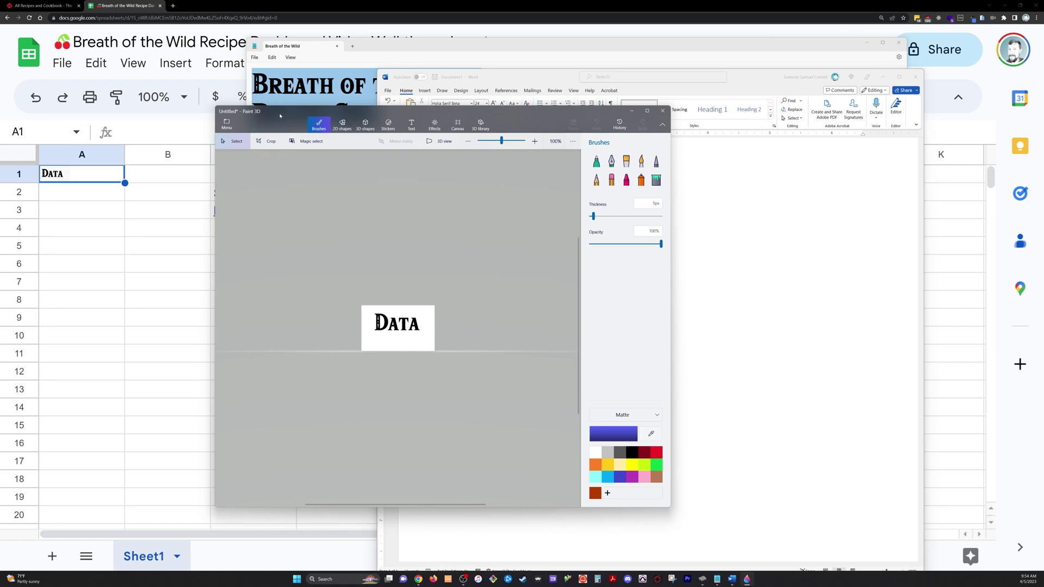
key(ctrl+s)
text(data)
key(Return)
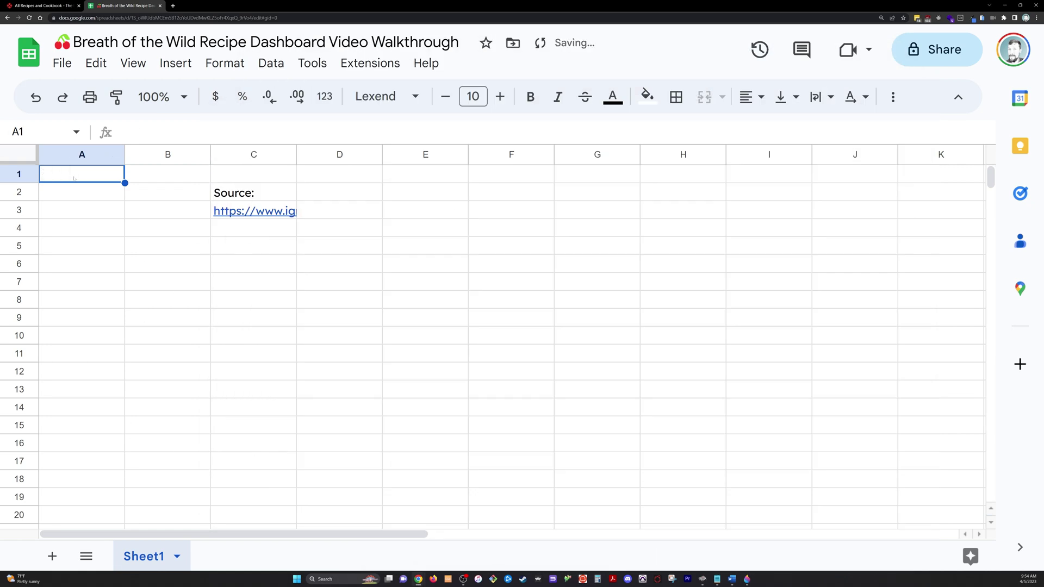
- Back in Google Sheets, insert the saved "data" heading image inside cell A1
click(175, 63)
mouse_move(229, 269)
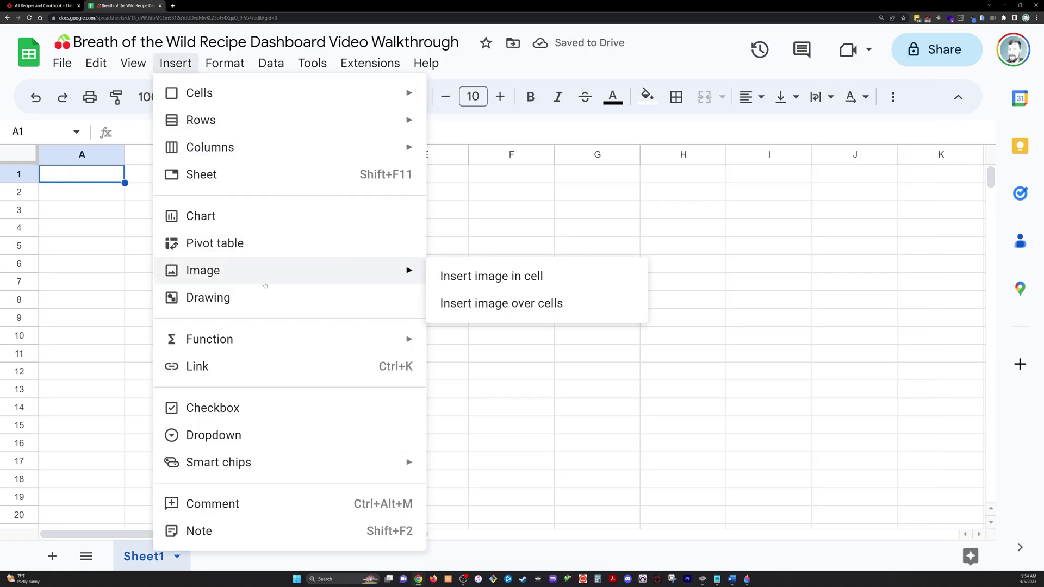
click(537, 279)
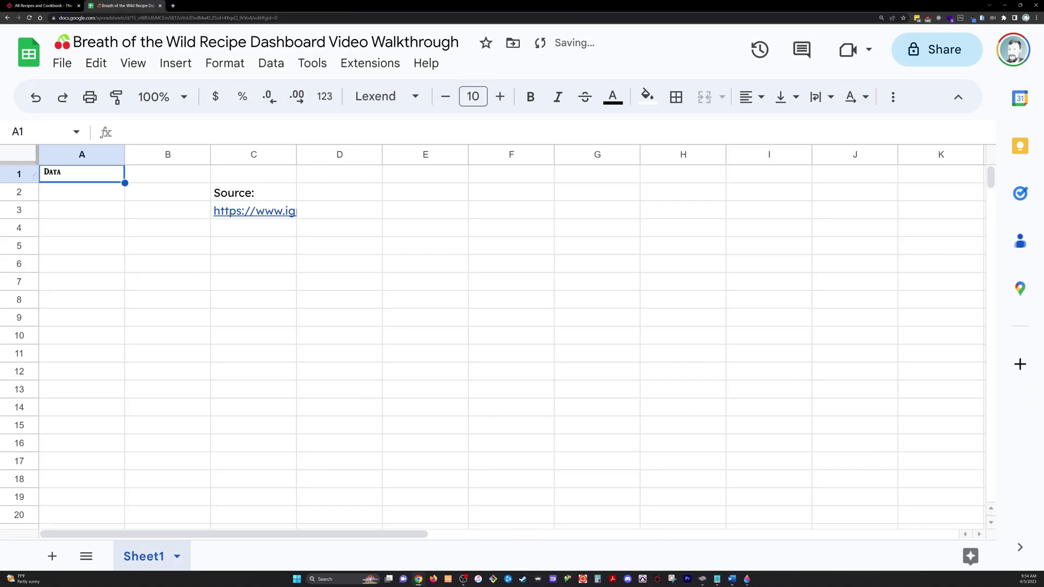
- Widen columns A and B and merge A1:B4 to enlarge the Data heading image
click(27, 174)
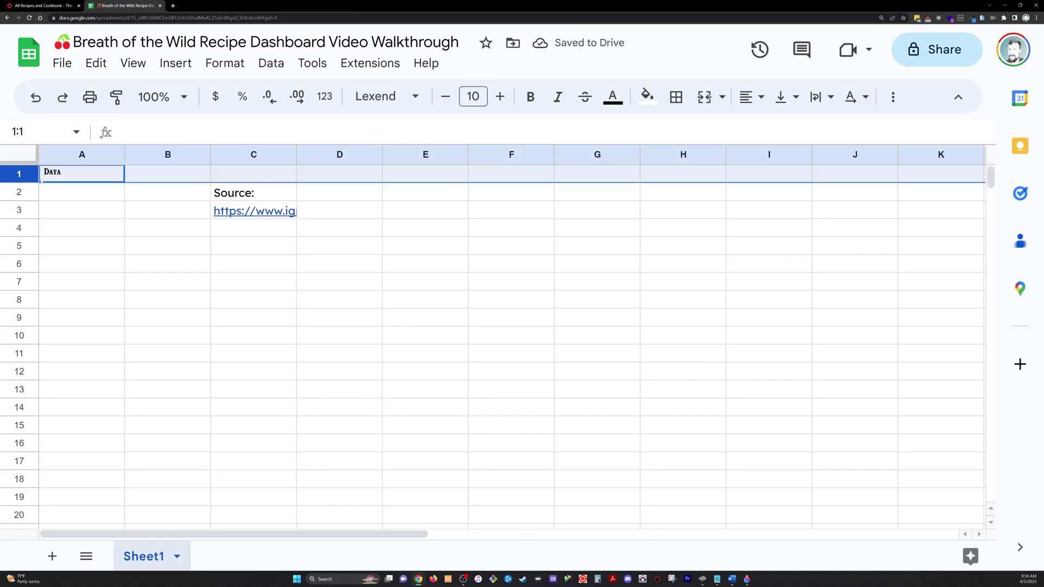
click(111, 155)
key(shift+Right)
drag(125, 155, 211, 155)
click(82, 191)
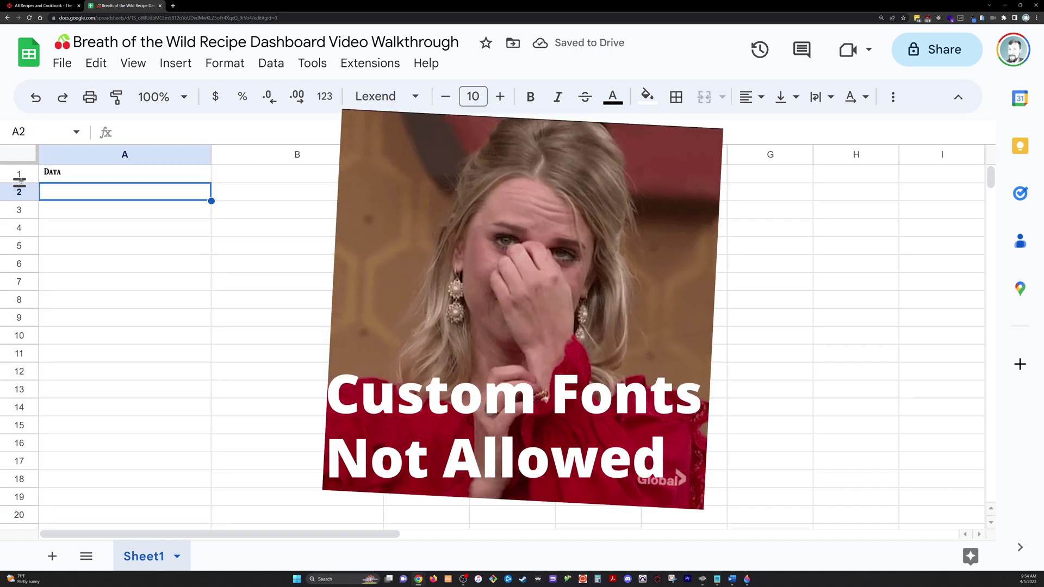
drag(82, 174, 283, 228)
click(704, 97)
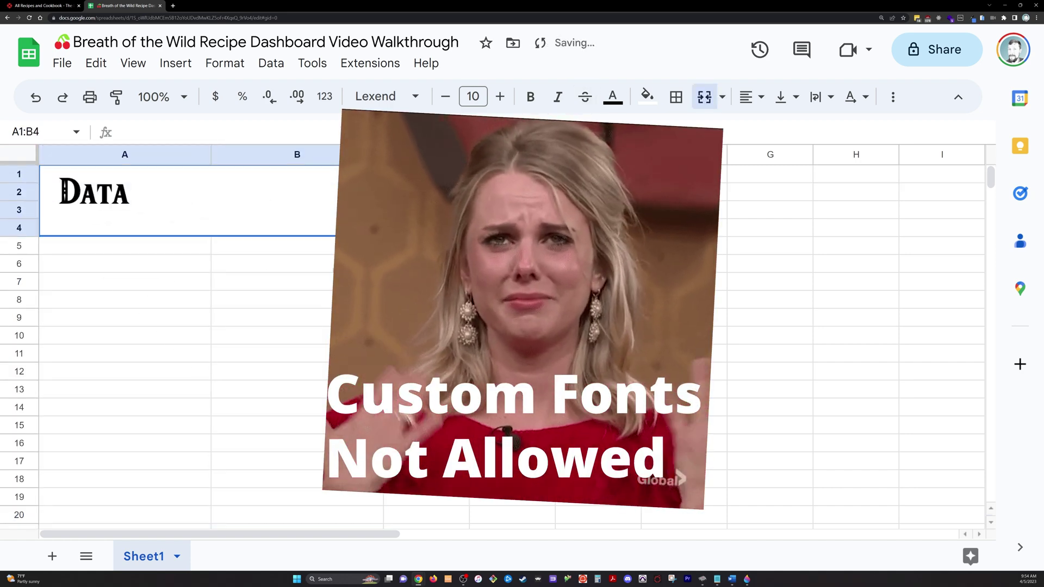
- Enter =IMPORTHTML(C3,"table",1) in A5 to import the first table from the source page
click(171, 245)
text(=importh)
key(Tab)
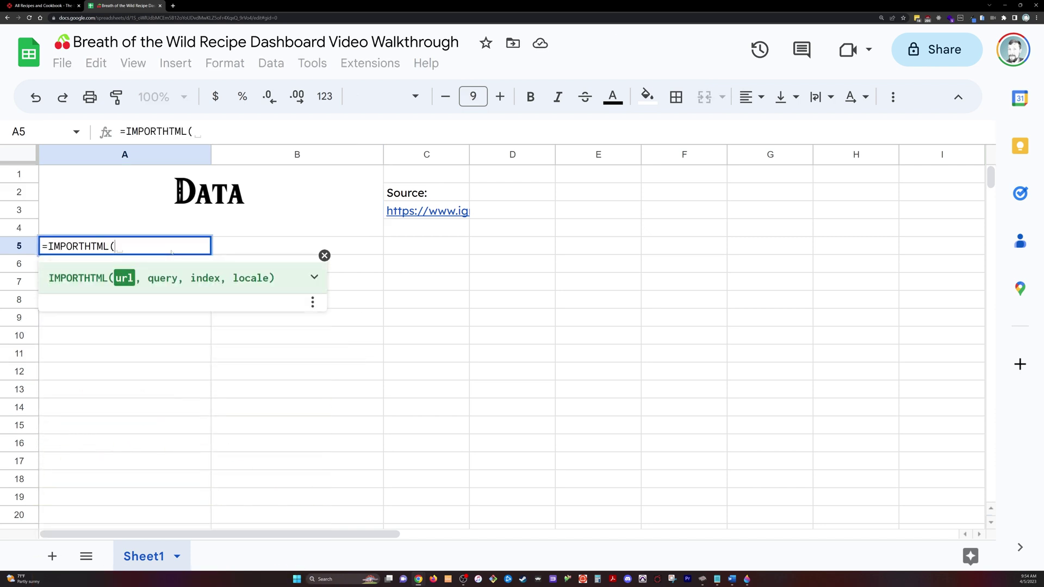
click(451, 219)
text(,"t)
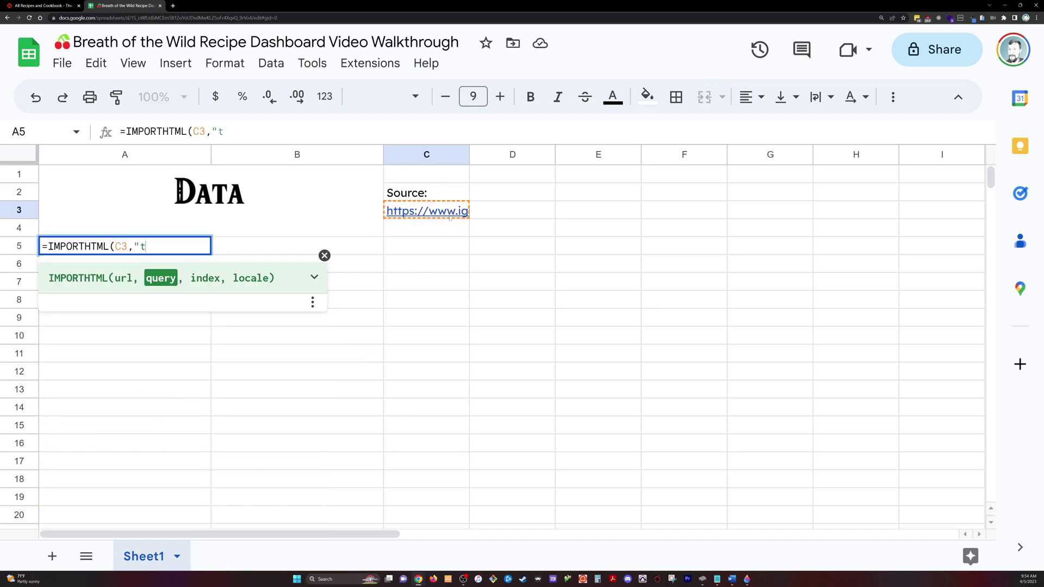
text(able",1)
key(Return)
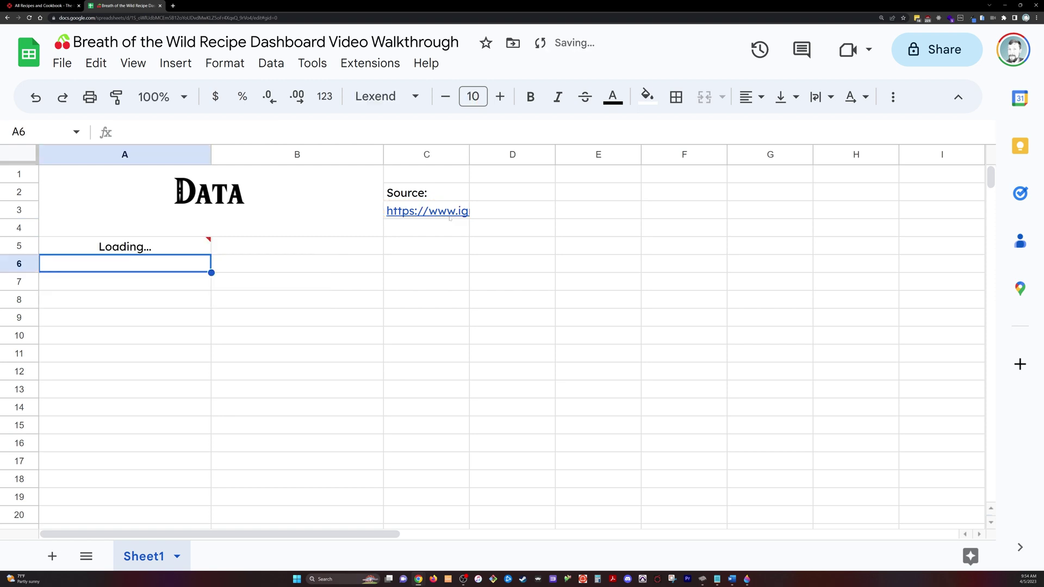
- Try table index 2 in the IMPORTHTML formula in A5
key(Up)
key(Return)
key(BackSpace)
key(BackSpace)
text(2)
key(Return)
- Set the table index of the IMPORTHTML formula in A5 to 3
key(Up)
key(Return)
key(Left)
key(BackSpace)
text(3)
key(Return)
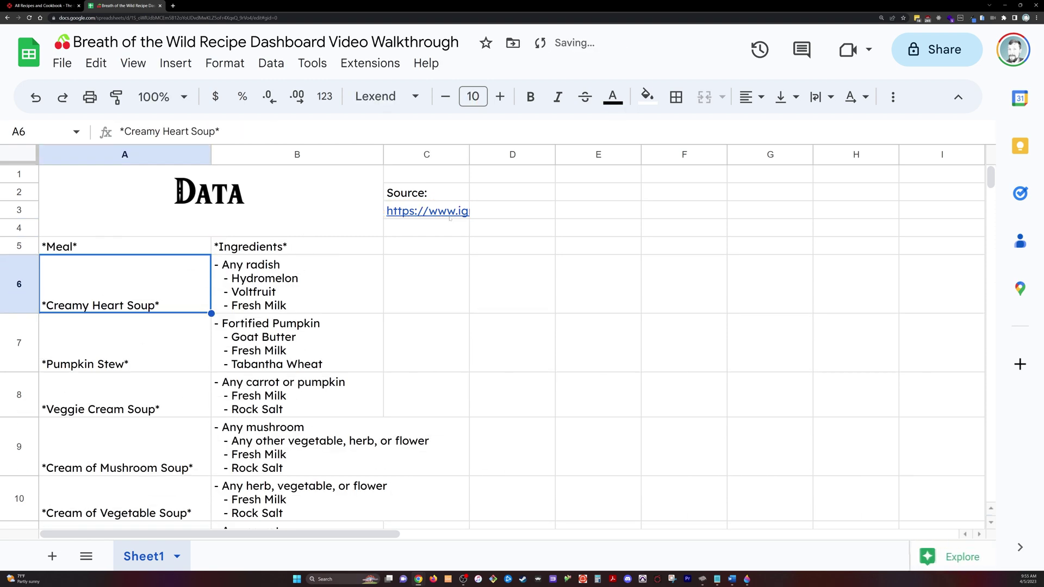
- Rewrite the A5 formula as a curly-brace array stacking seven semicolon-separated copies of IMPORTHTML(C3,"table",3)
key(Up)
key(Return)
key(Left)
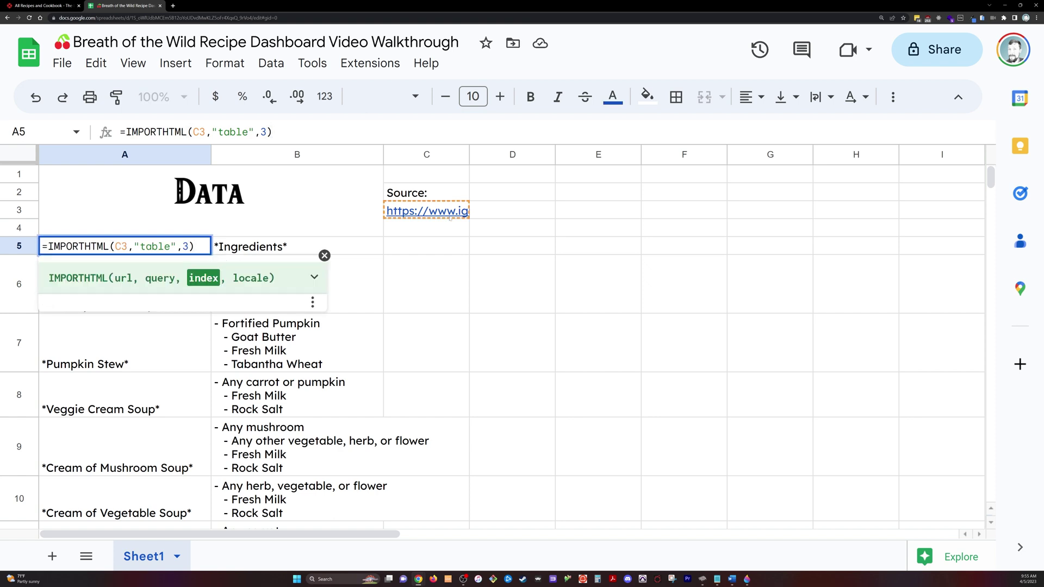
key(Right)
key(shift+Left)
key(shift+Left)
key(shift+Left)
key(shift+Left)
key(shift+Left)
key(shift+Left)
key(shift+Left)
key(shift+Left)
key(shift+Left)
key(shift+Left)
key(shift+Left)
key(shift+Left)
key(shift+Left)
key(shift+Left)
key(shift+Left)
key(shift+Left)
key(shift+Left)
key(shift+Left)
key(shift+Left)
key(shift+Left)
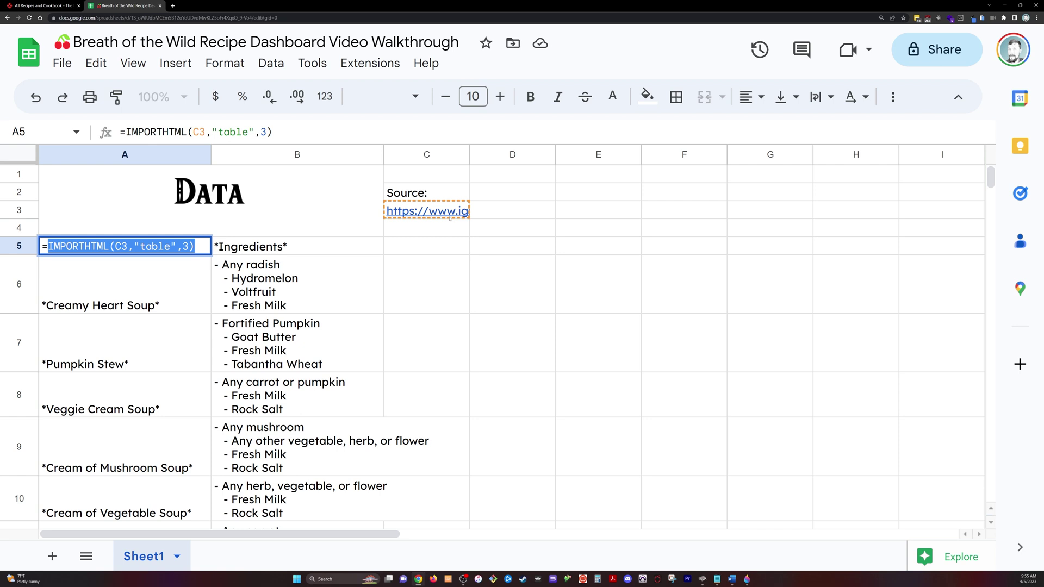
key(ctrl+x)
text({)
key(ctrl+v)
text(;)
key(ctrl+v)
text(;)
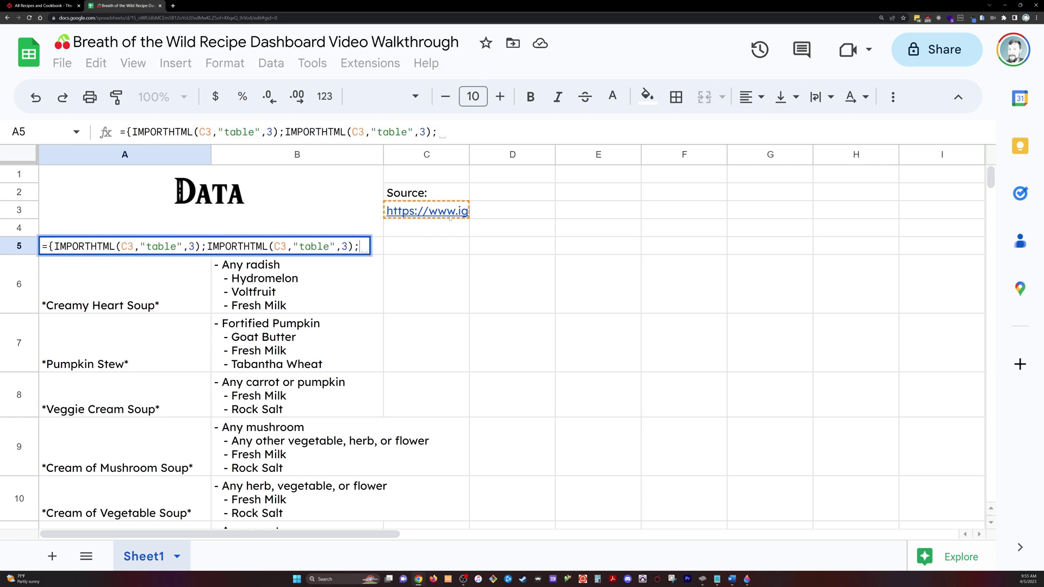
key(ctrl+v)
key(semicolon)
key(ctrl+v)
key(semicolon)
key(ctrl+v)
key(semicolon)
key(ctrl+v)
key(semicolon)
key(ctrl+v)
text(})
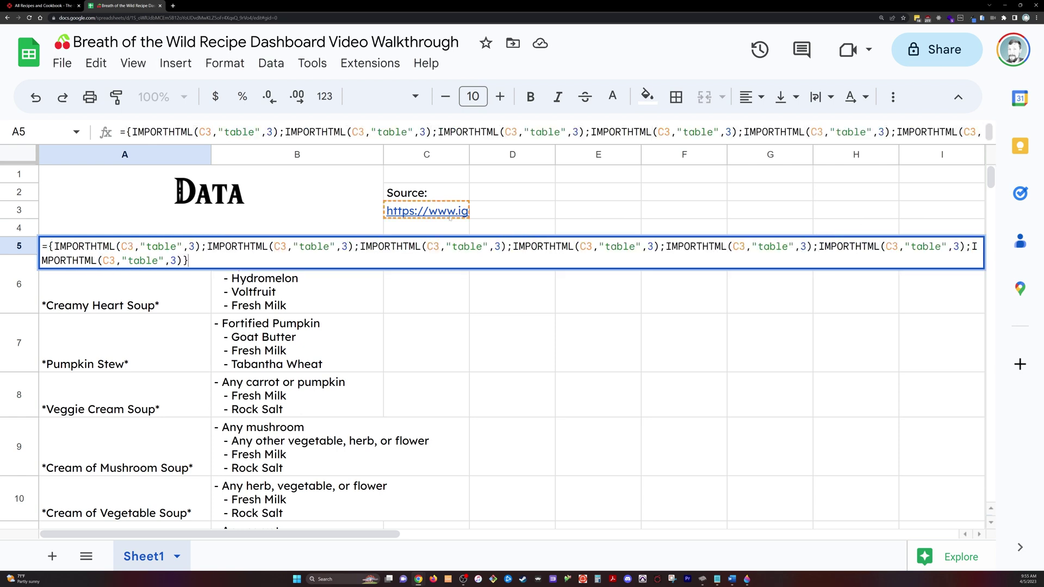
- Number the table indexes of the second to seventh IMPORTHTML copies in A5 as 4, 5, 6, 7, 8 and 9
key(Left)
key(Left)
key(BackSpace)
text(9)
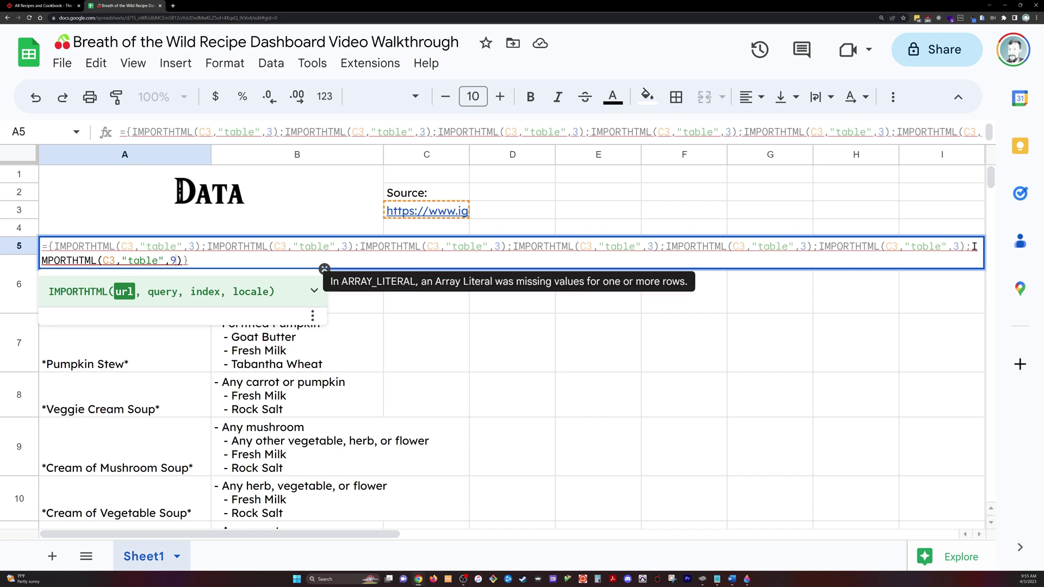
key(Left)
key(Left)
key(Left)
key(Left)
key(Left)
key(Left)
key(Left)
key(Left)
key(Left)
key(Left)
key(Left)
key(Left)
key(Left)
key(Left)
key(Left)
key(Left)
key(Left)
key(Left)
key(Left)
key(Left)
key(BackSpace)
text(8)
key(Left)
key(Left)
key(Left)
key(Left)
key(Left)
key(Left)
key(Left)
key(Left)
key(Left)
key(Left)
key(Left)
key(Left)
key(Left)
key(Left)
key(Left)
key(Left)
key(Left)
key(Left)
key(Left)
key(Left)
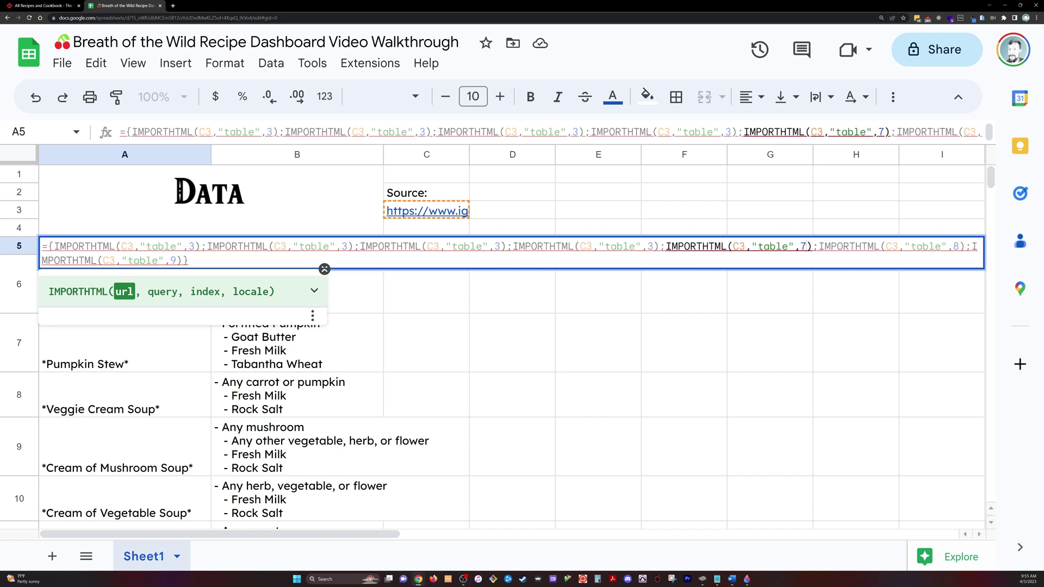
double_click(649, 246)
text(6)
text(5)
double_click(344, 247)
text(4)
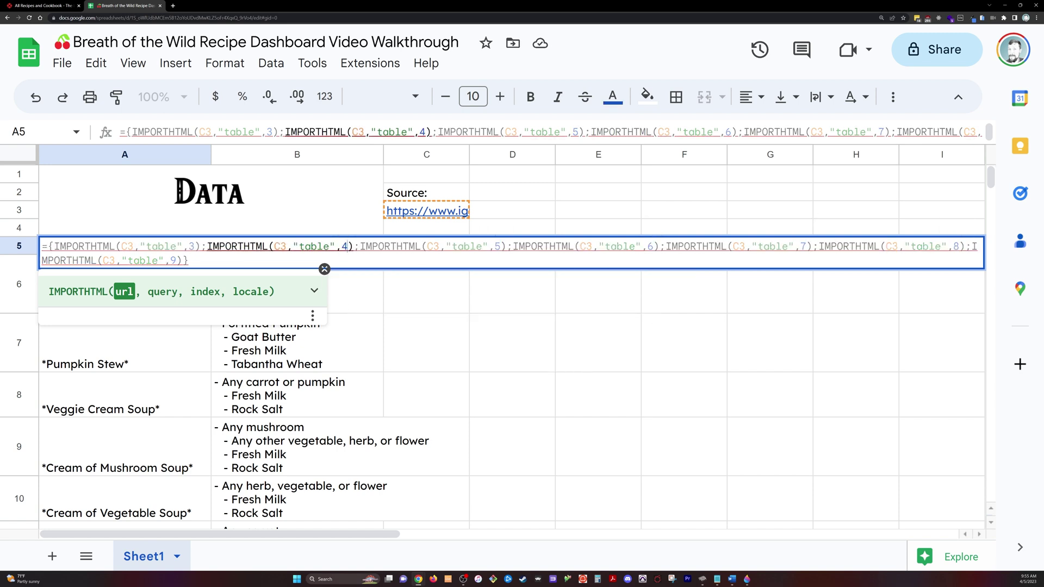
key(Return)
- Search the sheet for "meal" to check for repeated header rows
key(ctrl+f)
text(meal)
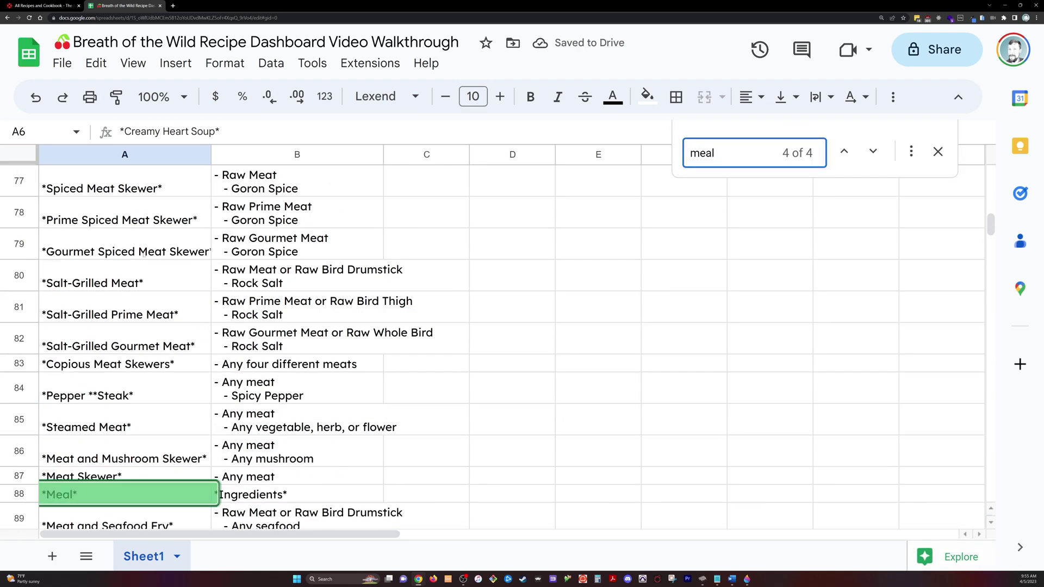
key(Return)
key(Escape)
- Wrap the whole IMPORTHTML array in A5 in a UNIQUE function
key(Up)
key(Down)
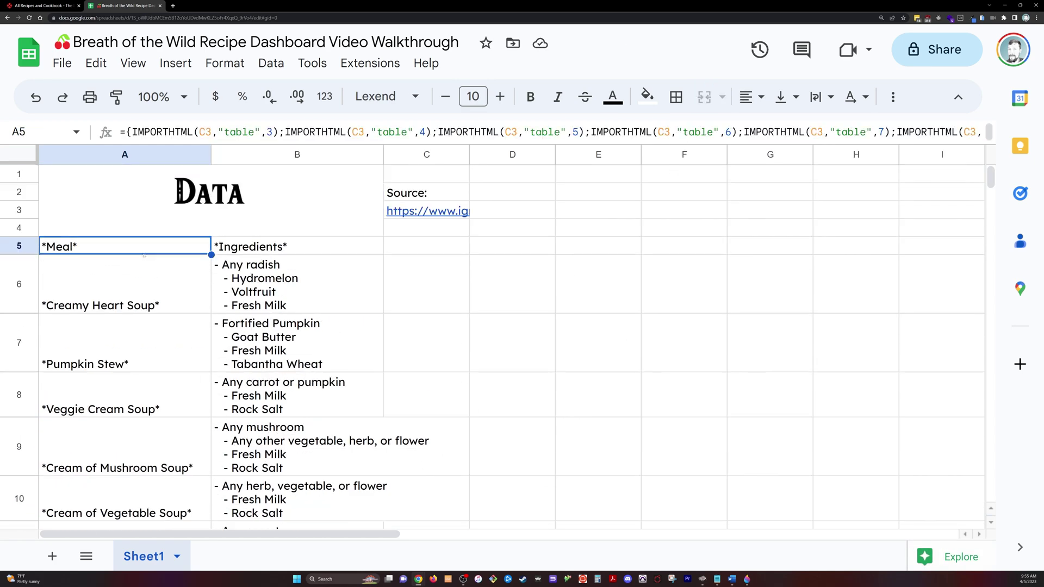
key(Return)
key(ctrl+Home)
key(Right)
text(unique()
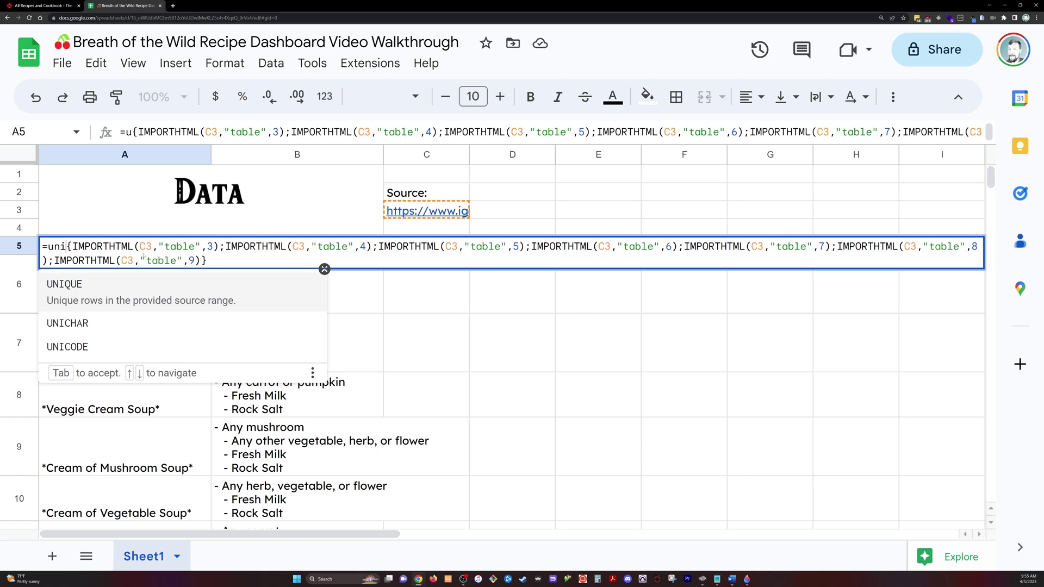
key(Down)
key(End)
text())
key(Return)
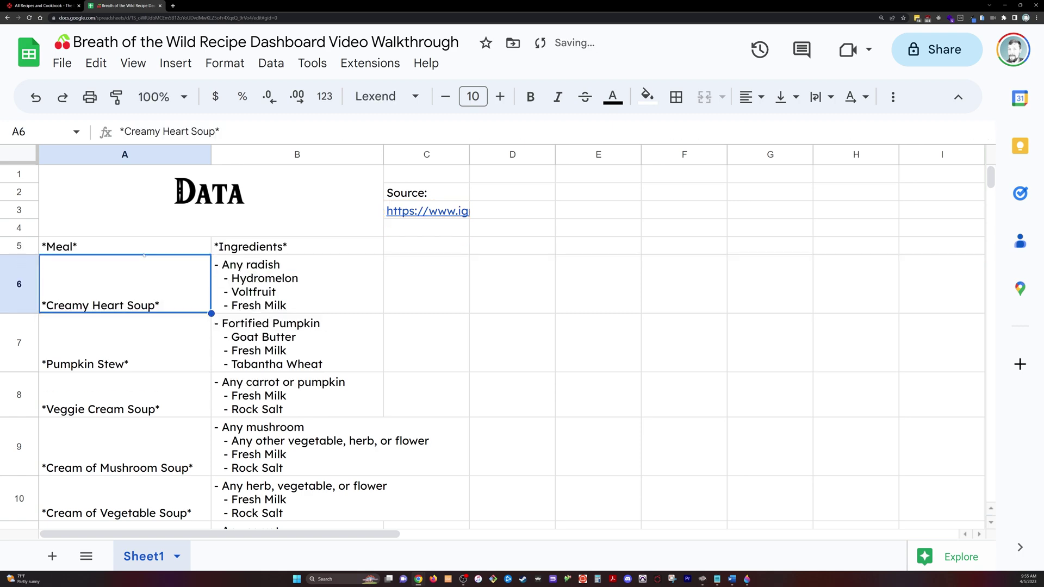
- Search the sheet for "meal" again to check the deduplicated import, and return to the sheet's start
key(ctrl+f)
text(meal)
key(Escape)
key(ctrl+Home)
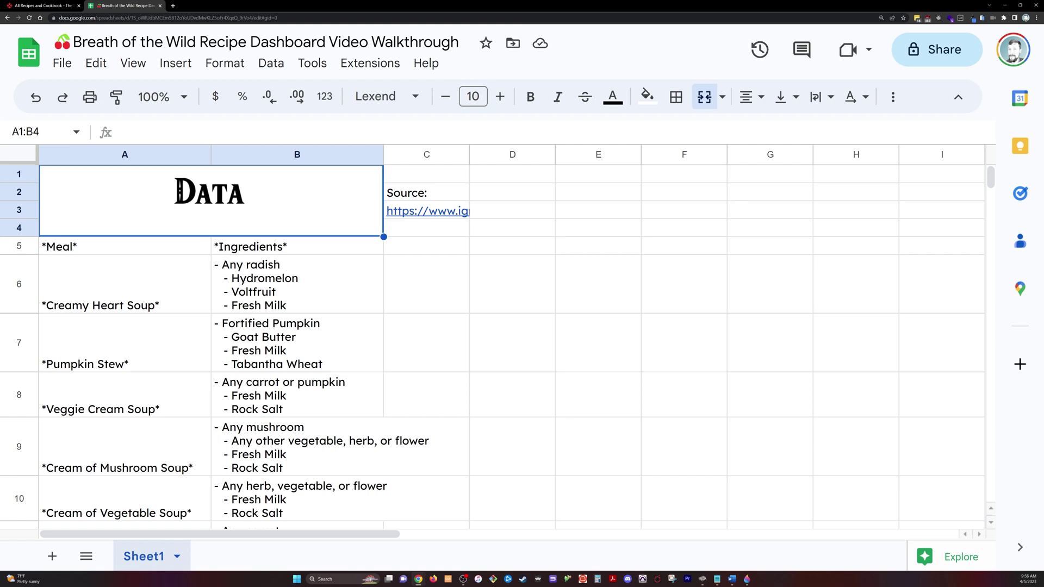
- Enter =MID(A6,2,LEN(A6)-2) in C6 to strip the asterisks from the meal names, and autofill it down column C
click(438, 249)
key(Down)
text(=MID()
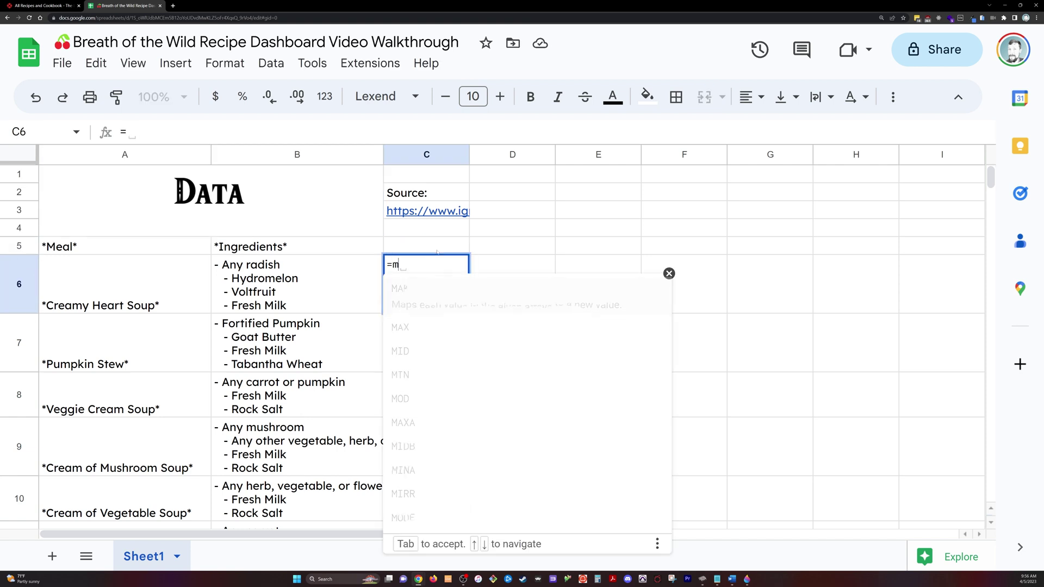
key(Left)
key(Left)
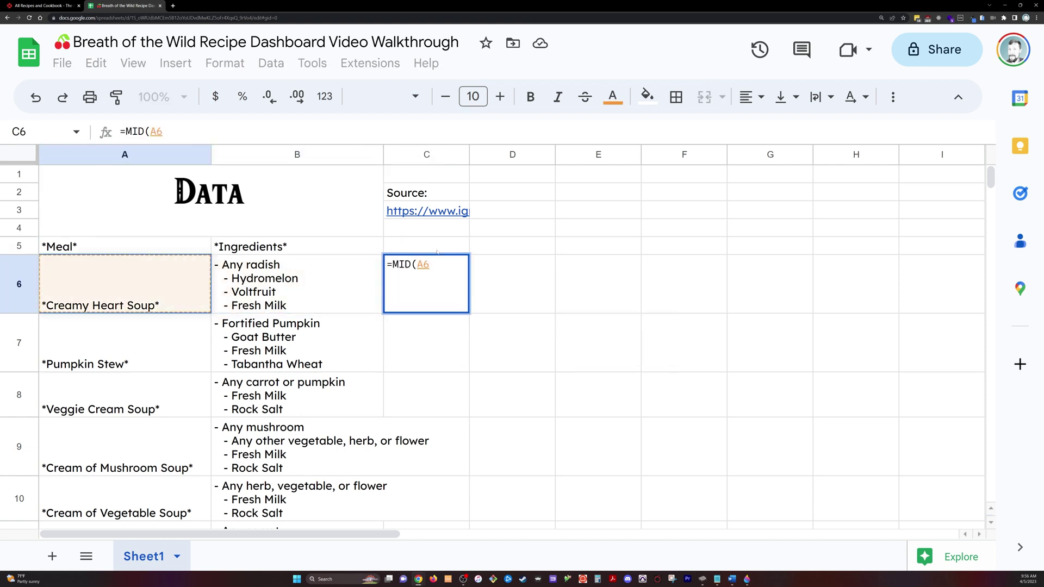
text(,2,LEN()
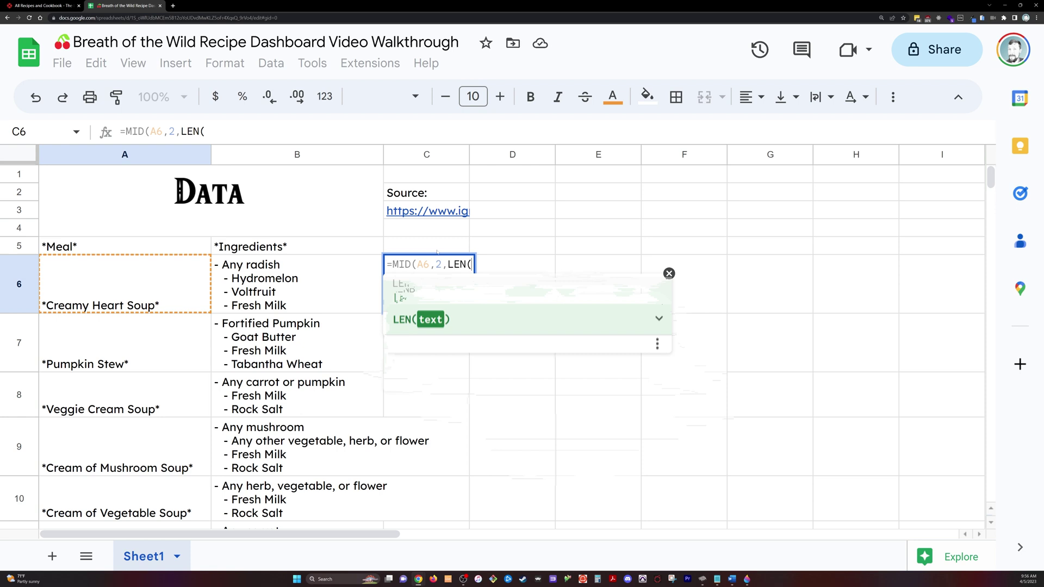
text(a6)-2))
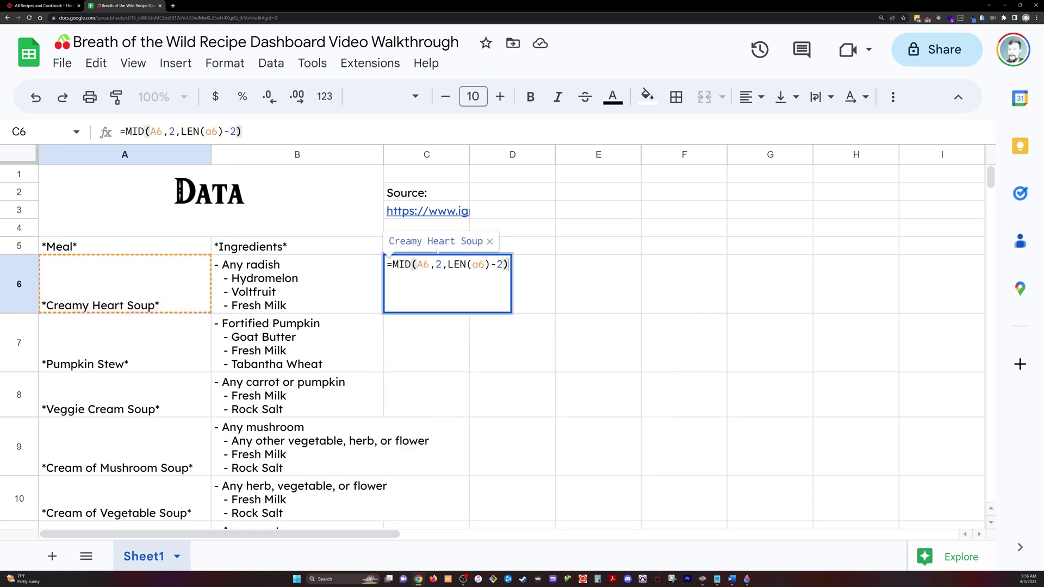
key(Return)
key(ctrl+Return)
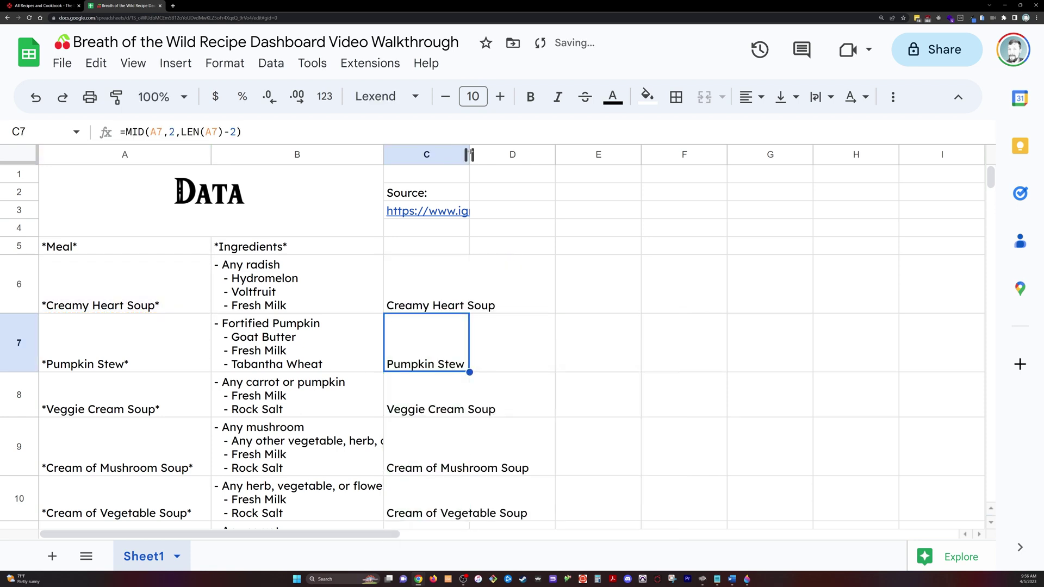
- Widen column C to fit the meal names and label C5 "Meals 👇"
double_click(468, 155)
drag(921, 154, 540, 155)
click(442, 251)
text(Meals)
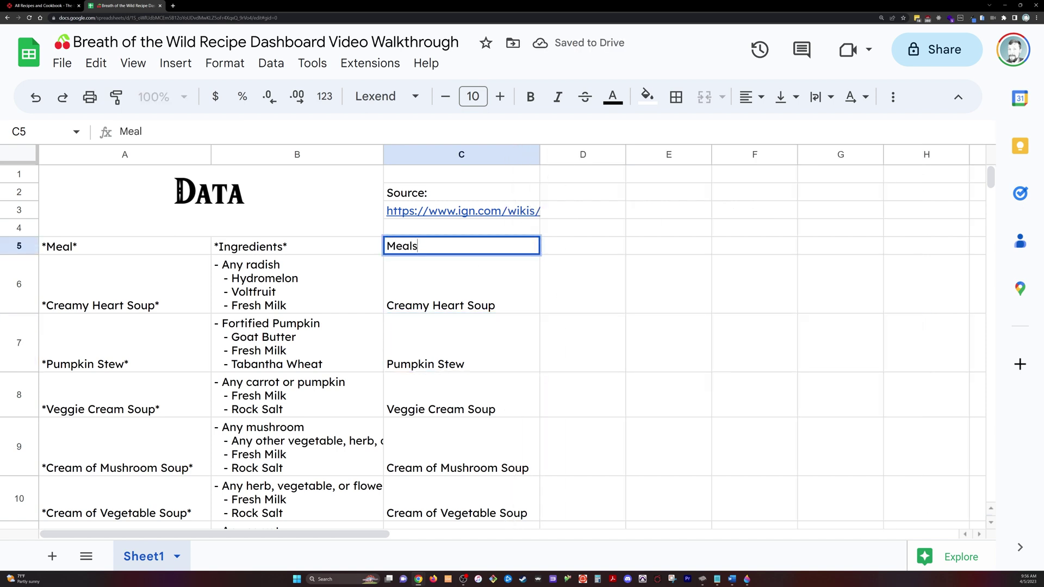
key(super+period)
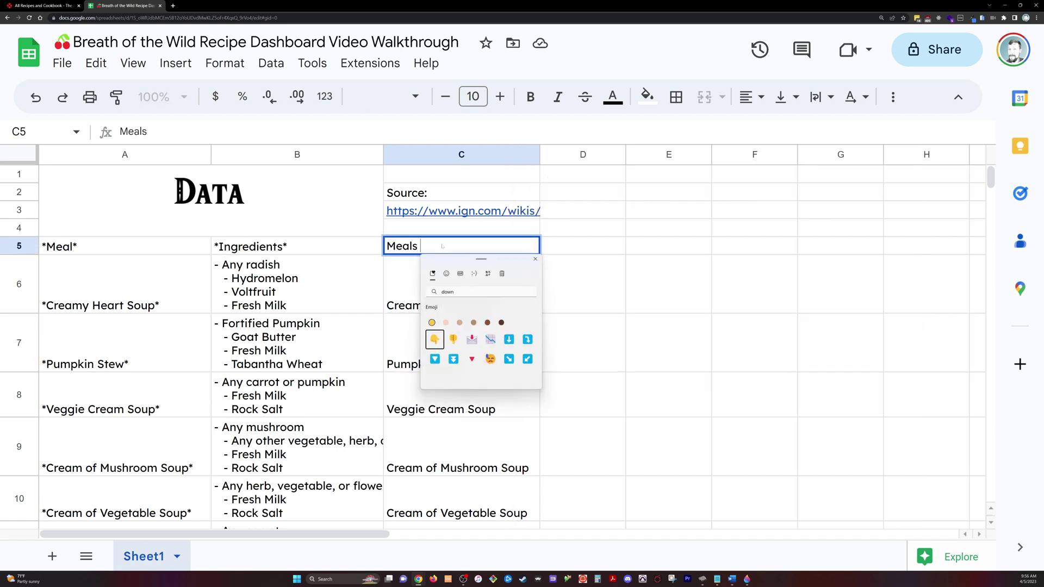
key(Return)
key(Return)
click(451, 250)
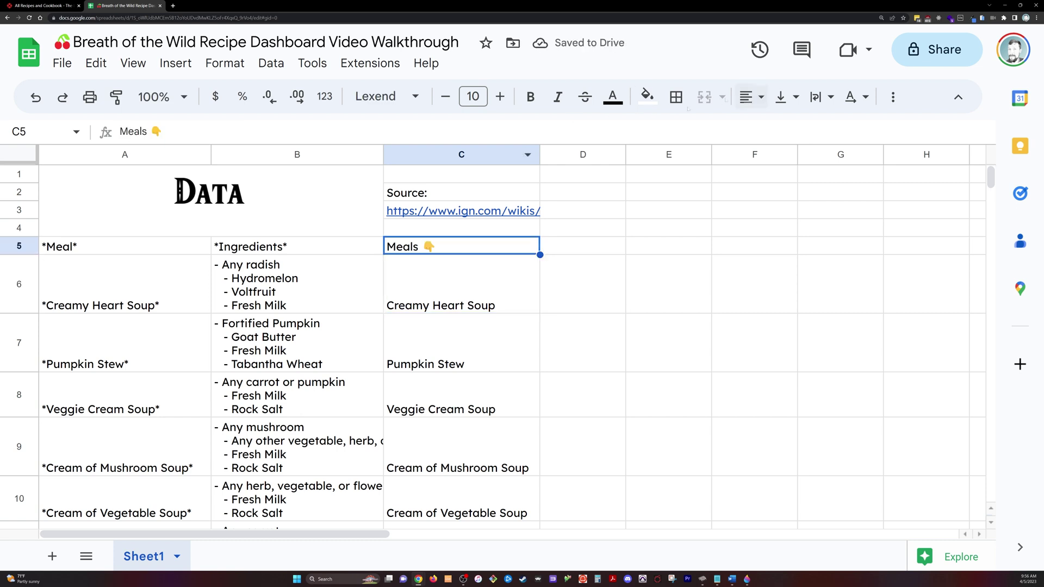
- Label D5 "Ingredients" as the header of the cleaned ingredients column
key(Tab)
text(Ingr)
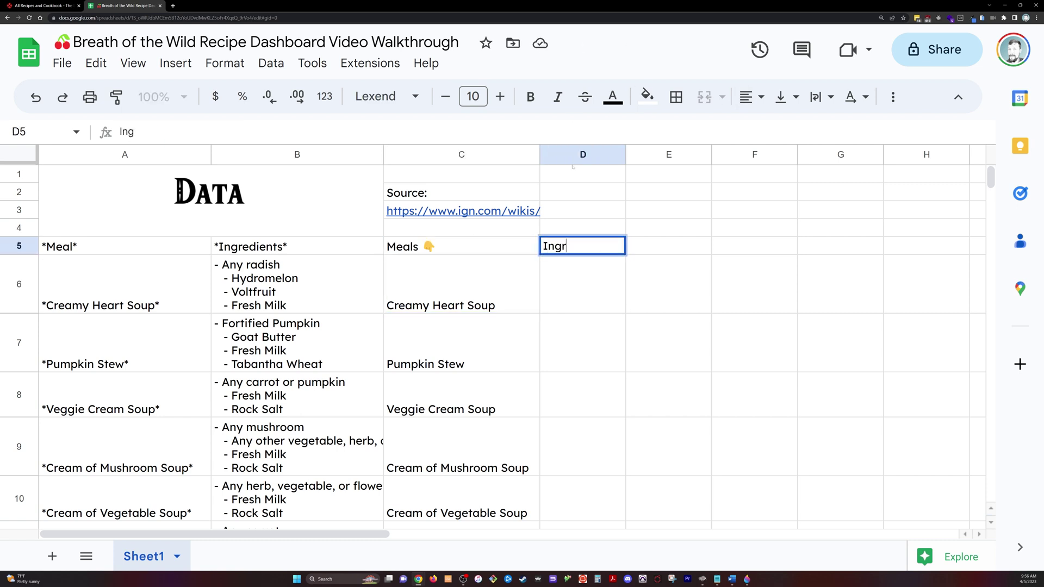
text(edients)
key(Return)
key(Tab)
text(=)
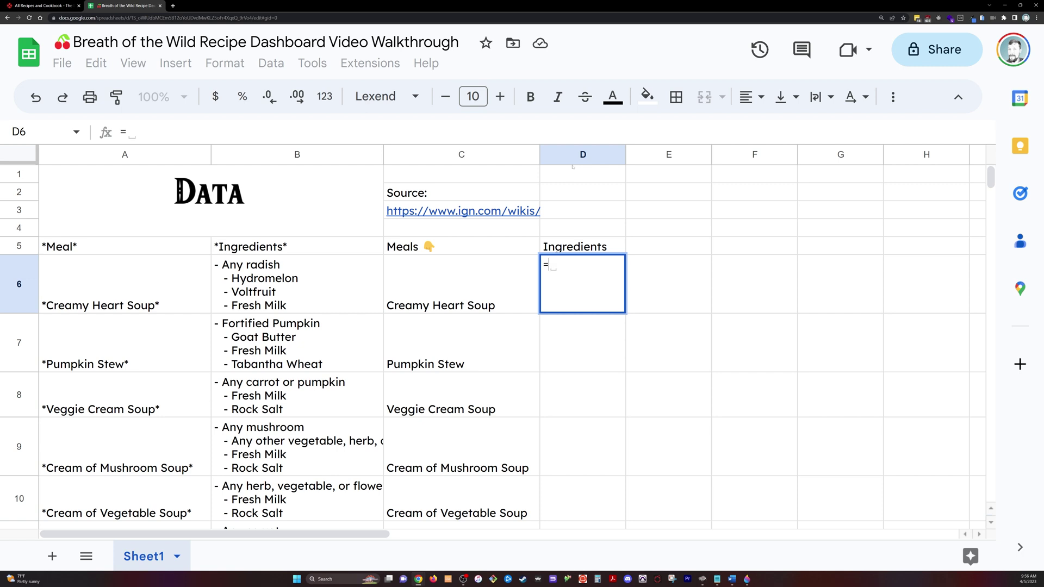
text(trim)
key(Tab)
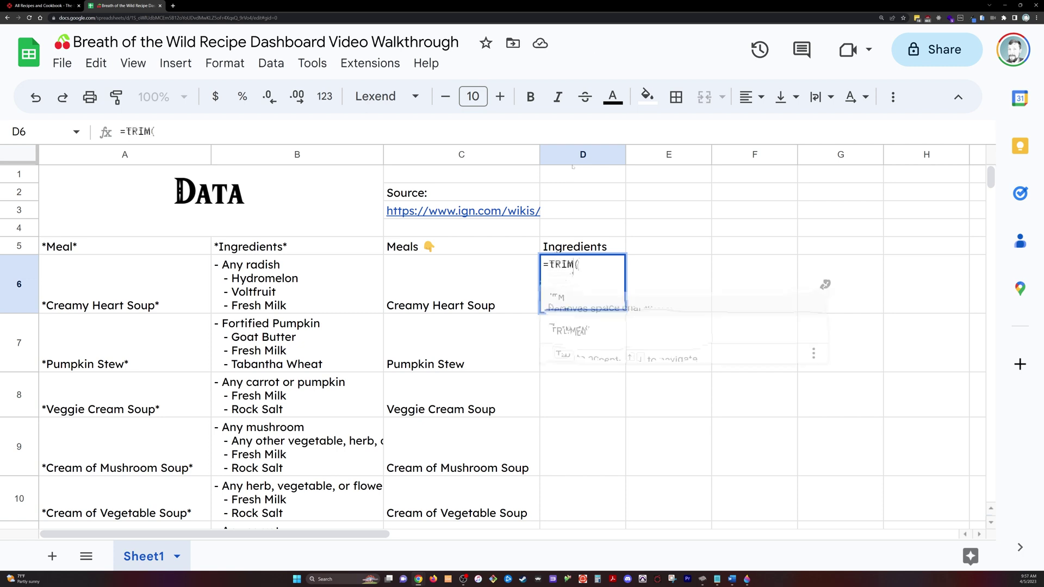
text(split)
key(Tab)
key(Left)
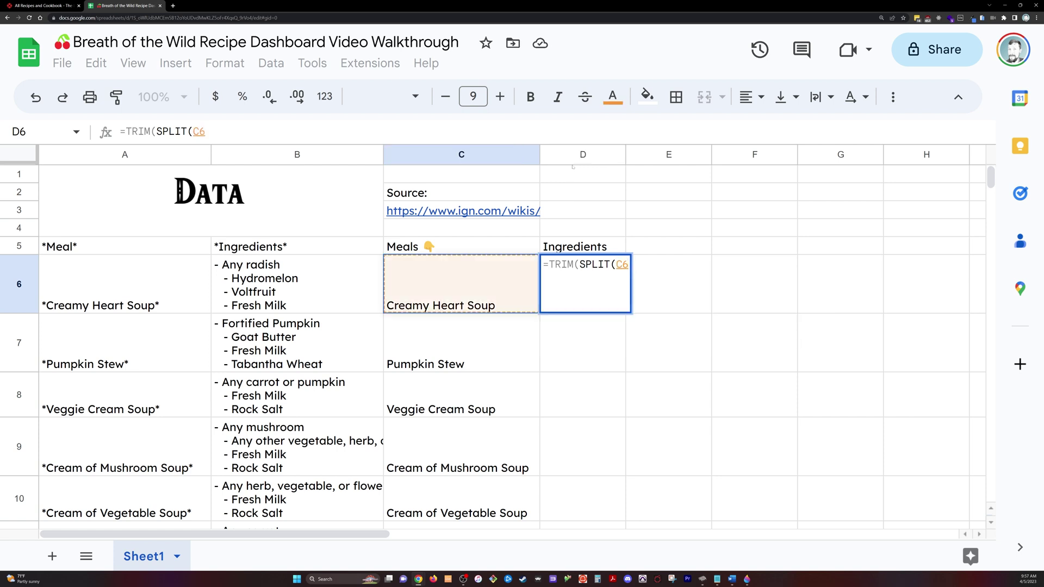
key(ctrl+shift+Left)
key(Escape)
- Enter =TRIM(CLEAN(B6)) in D6 to put the ingredient list on one line without extra spaces
text(==)
key(BackSpace)
text(trim)
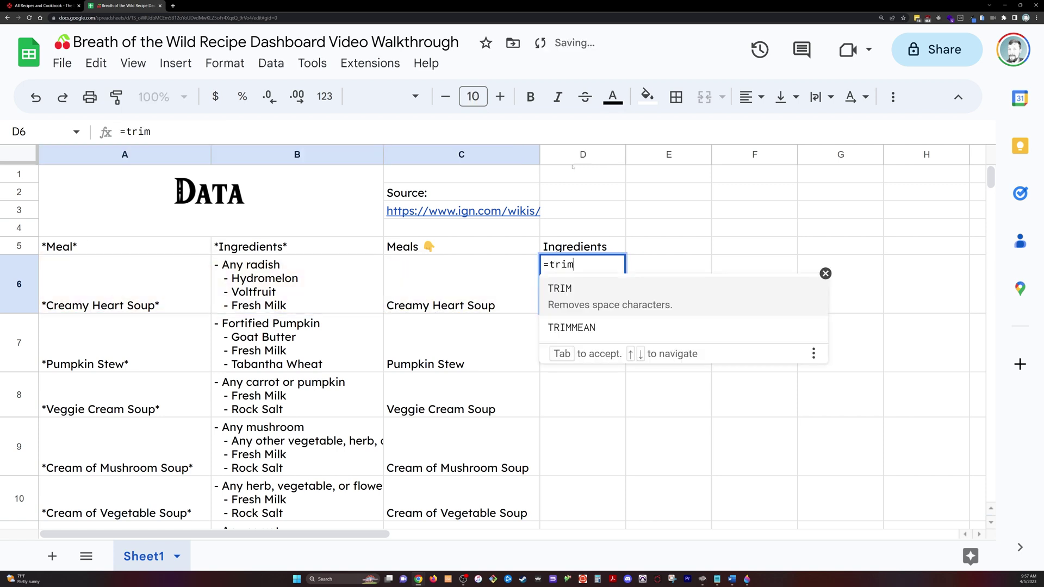
key(Tab)
text(clea)
key(Tab)
key(Left)
key(Left)
text()))
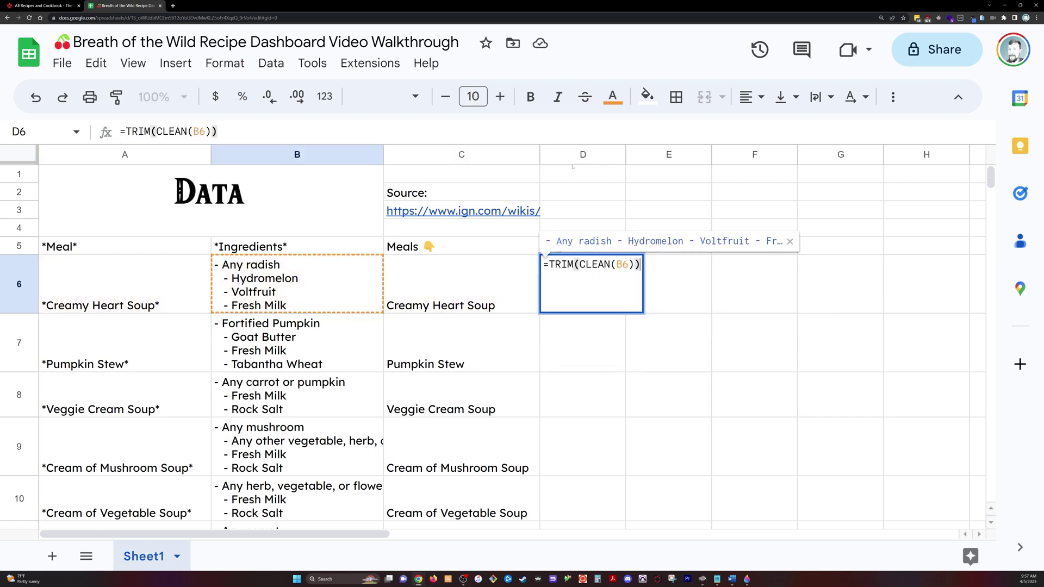
key(Return)
key(Up)
key(Right)
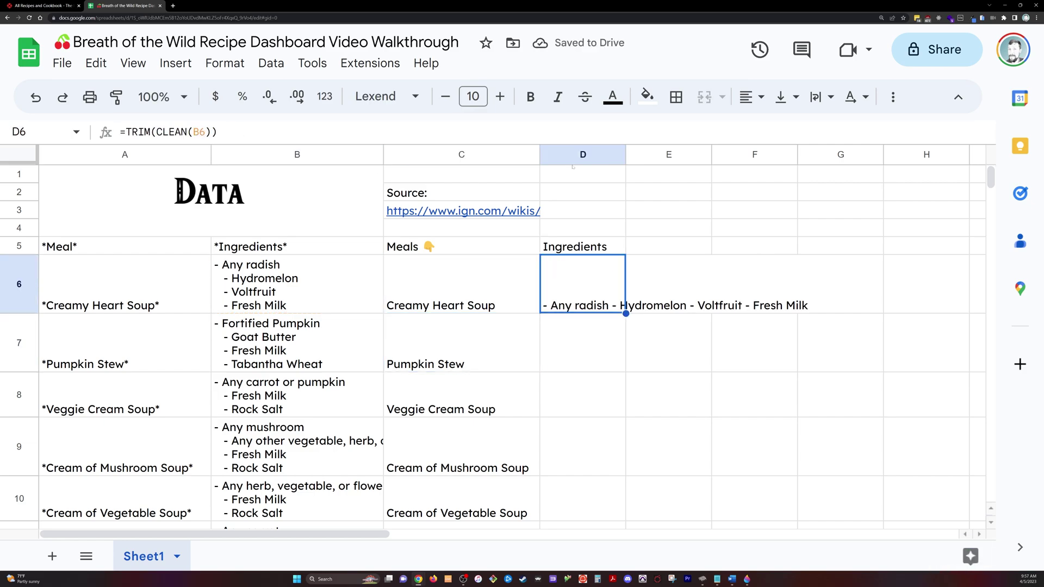
- Fill the D6 formula down to D125 and clip the overflowing text in column D
scroll(638, 373, down, 20)
scroll(631, 373, up, 3)
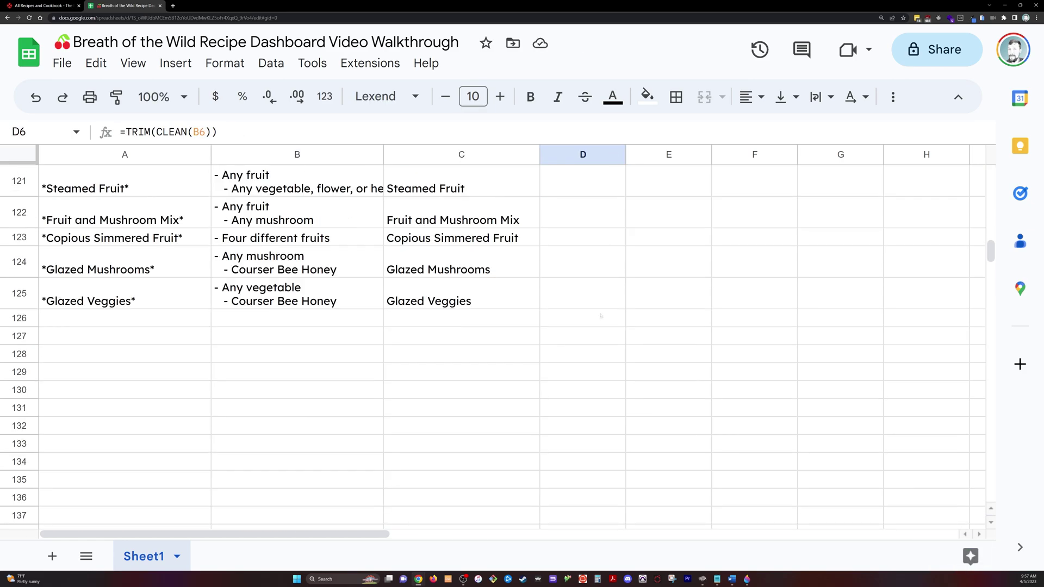
shift+click(601, 299)
key(ctrl+d)
scroll(600, 298, up, 20)
click(583, 154)
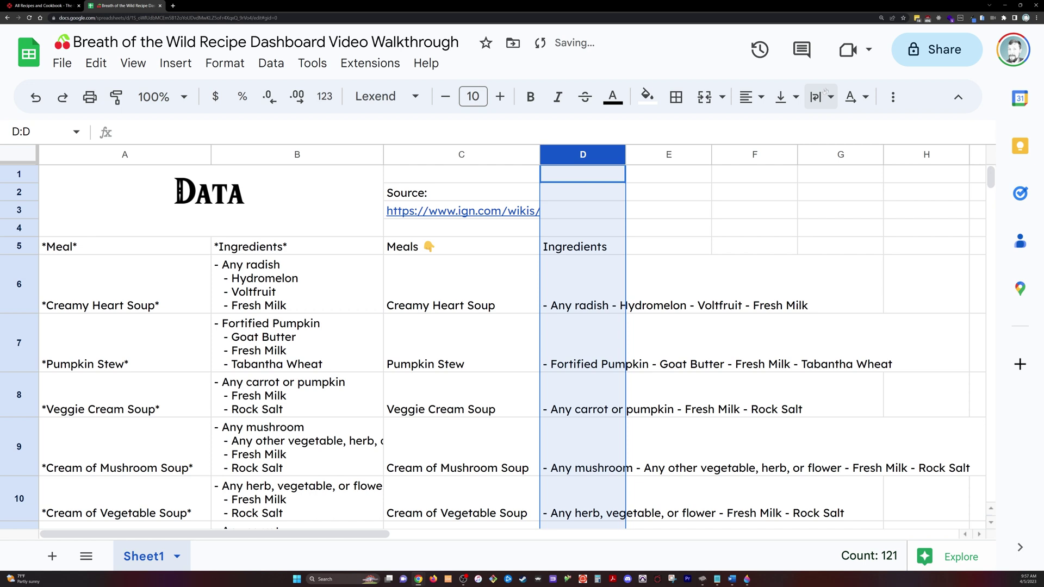
- Enter =TRIM(SPLIT(D6,"-")) in E6 to split the ingredient list at the hyphens
click(655, 268)
text(=)
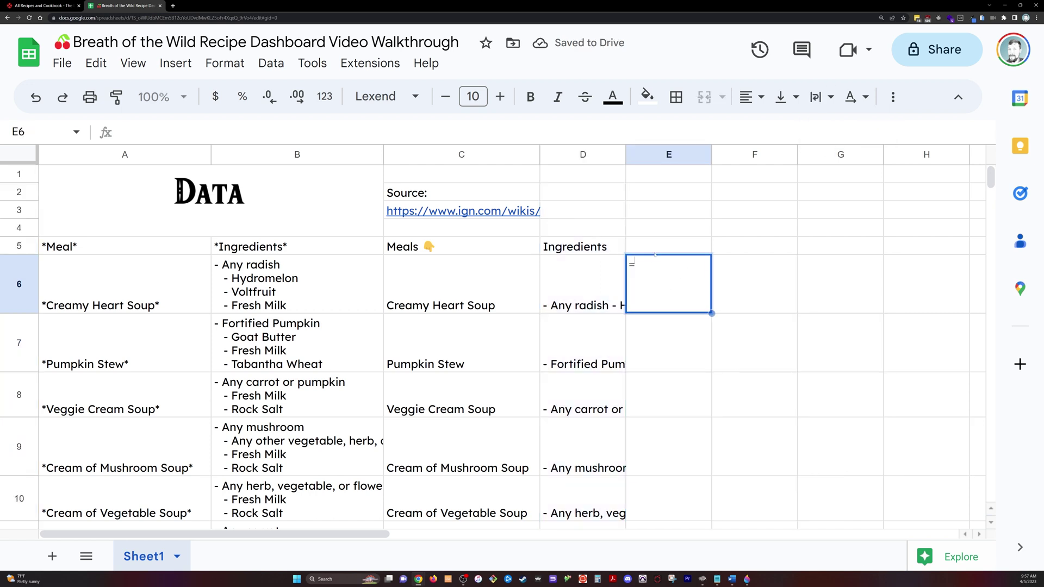
text(TRIM(SPLIT(D6)
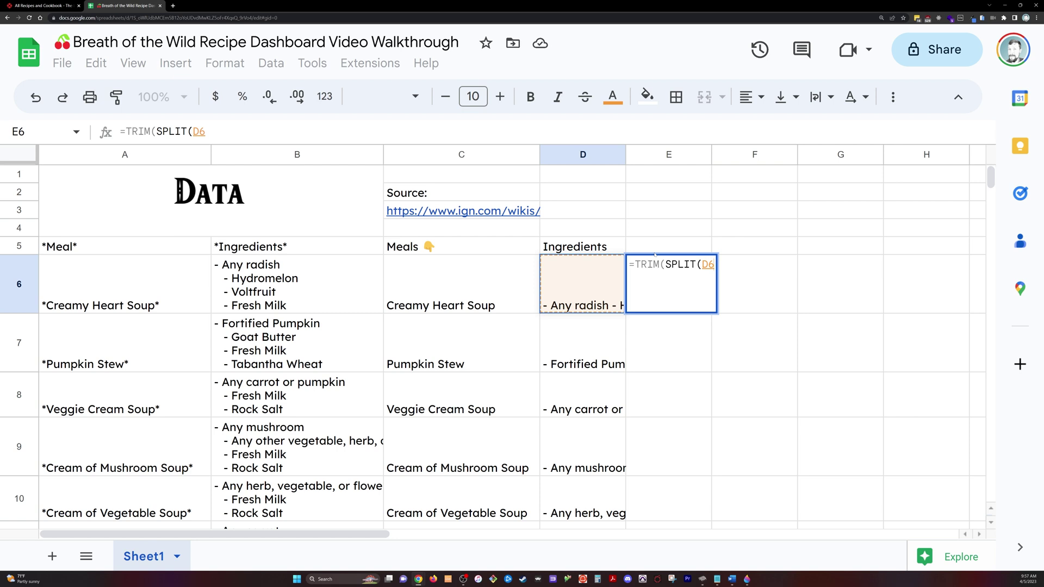
text(,-))
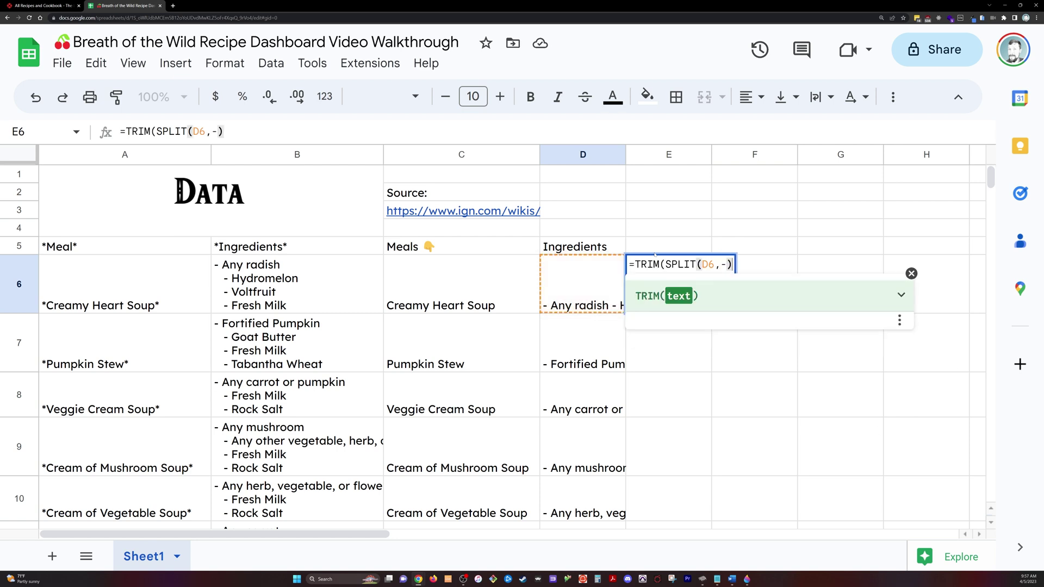
text())
key(Return)
key(Up)
key(Return)
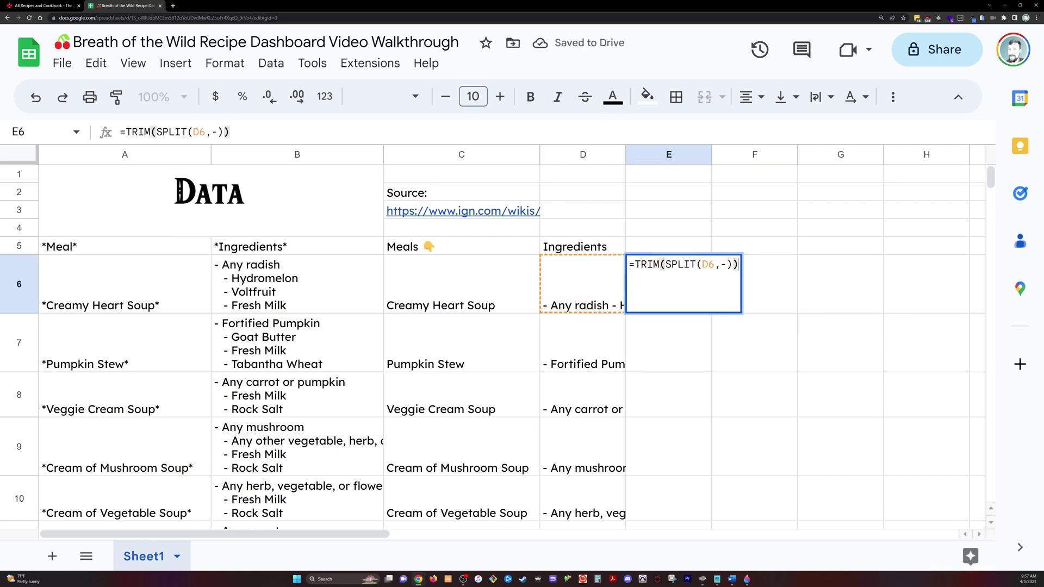
key(BackSpace)
text("-")
key(Return)
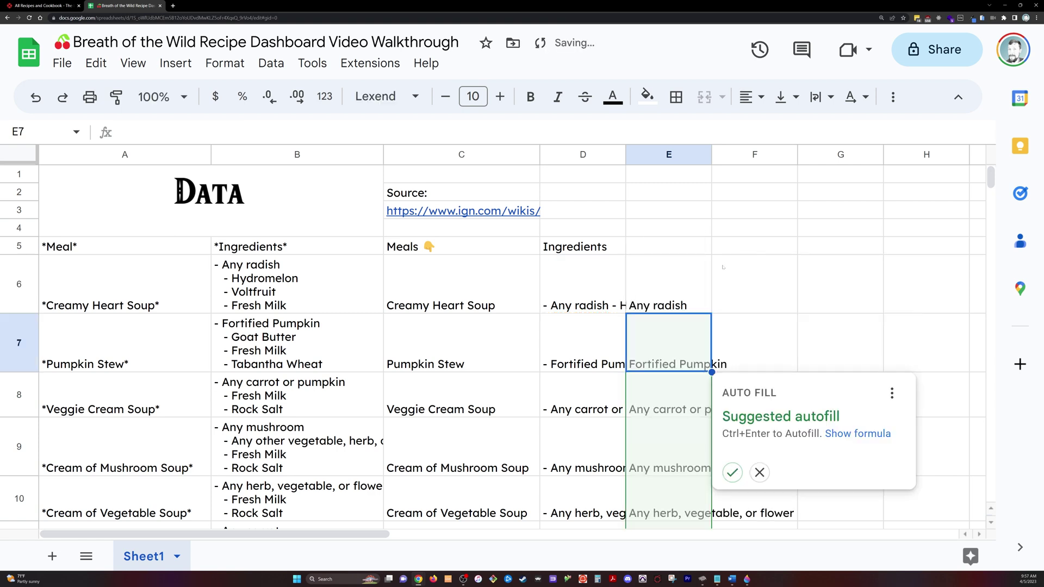
- Wrap the formula in E6 in ARRAYFORMULA so TRIM applies to every split ingredient
key(Up)
key(Return)
key(Home)
key(Right)
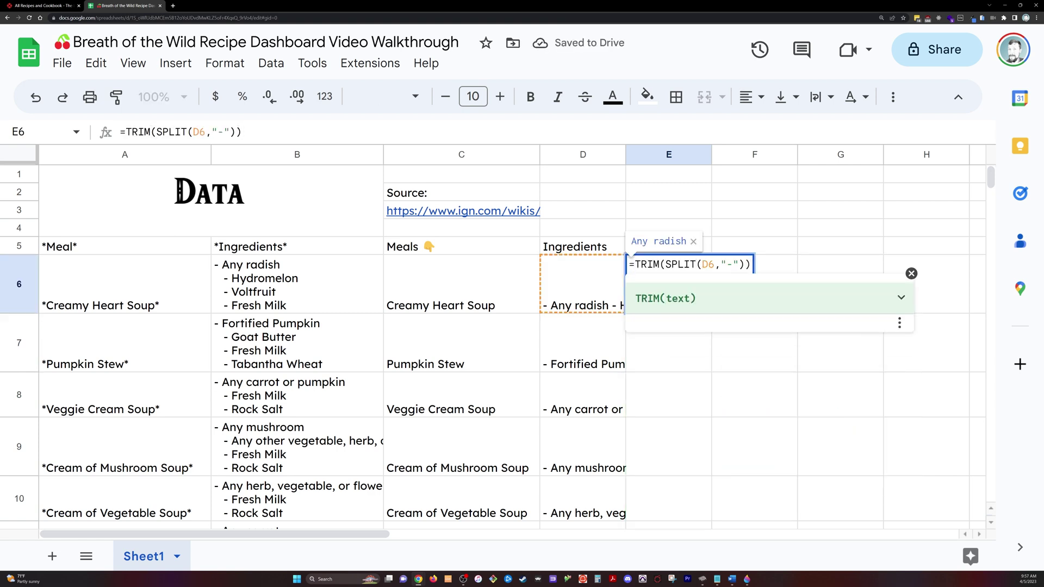
text(arrayformula()
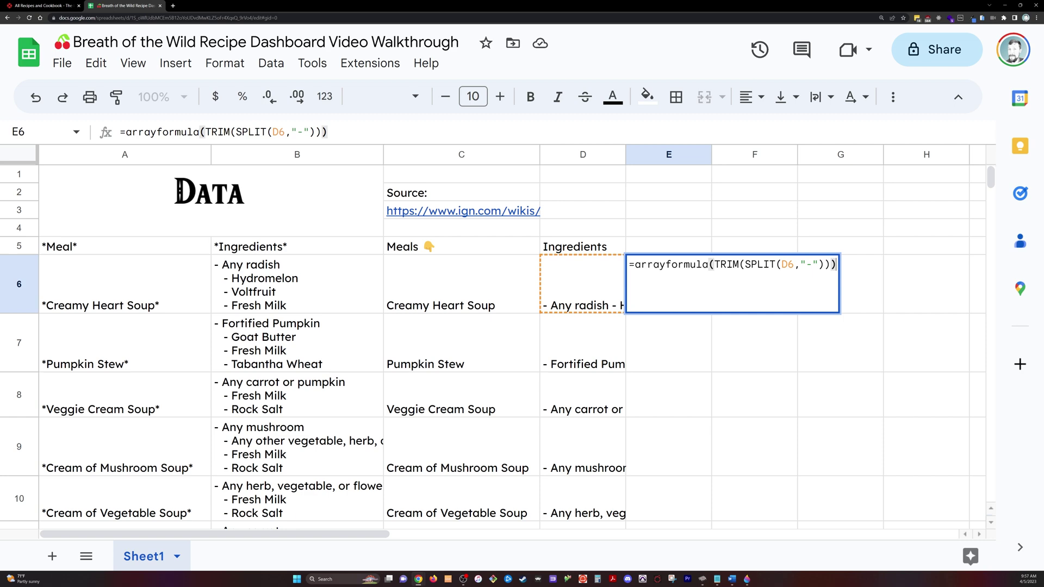
key(Return)
- Fill the E6 split formula down to E125 for all the meals
scroll(723, 266, right, 5)
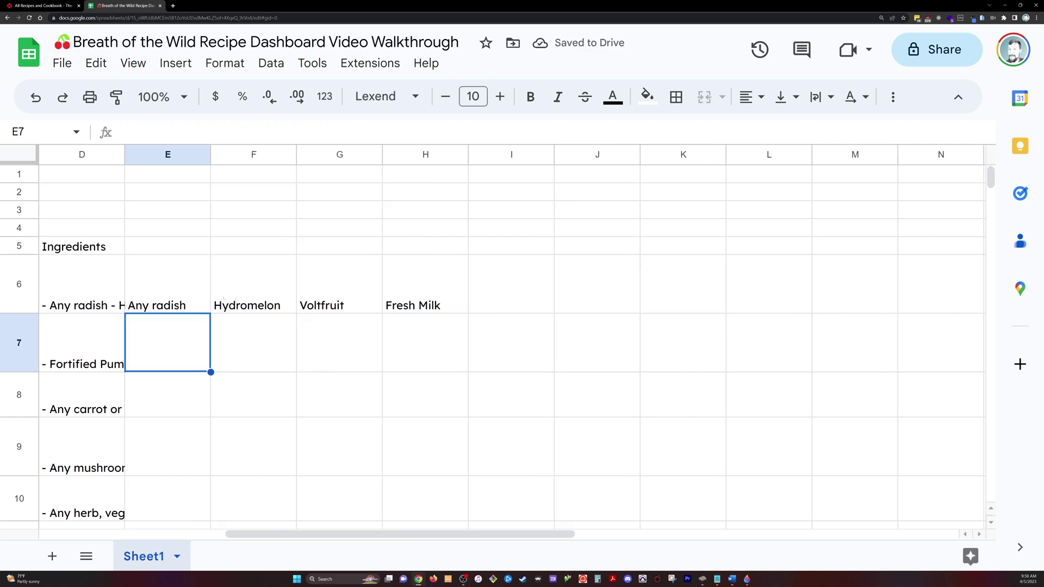
key(Up)
drag(211, 313, 213, 474)
scroll(221, 429, down, 15)
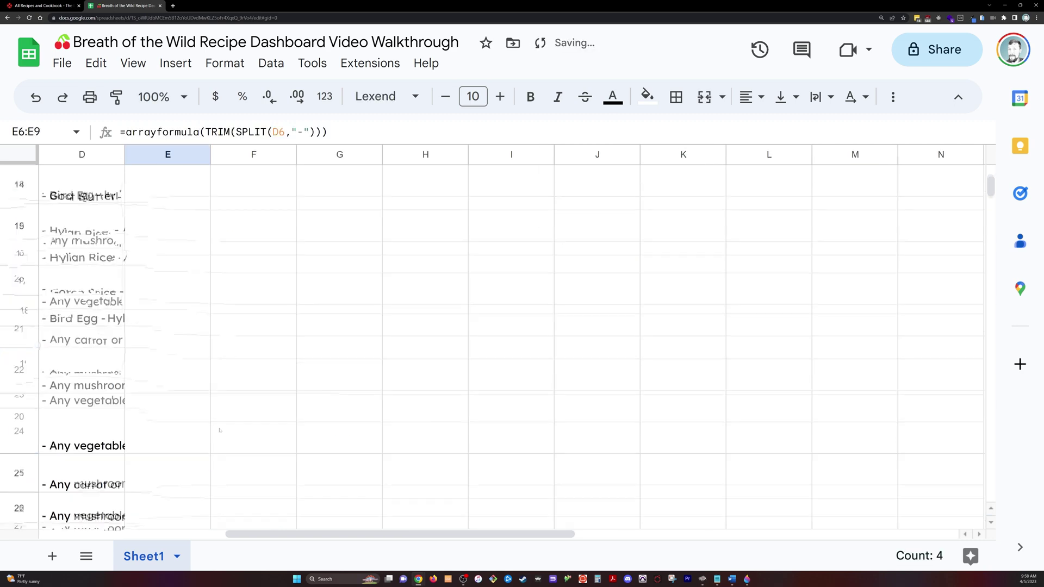
scroll(221, 429, left, 3)
scroll(220, 429, down, 20)
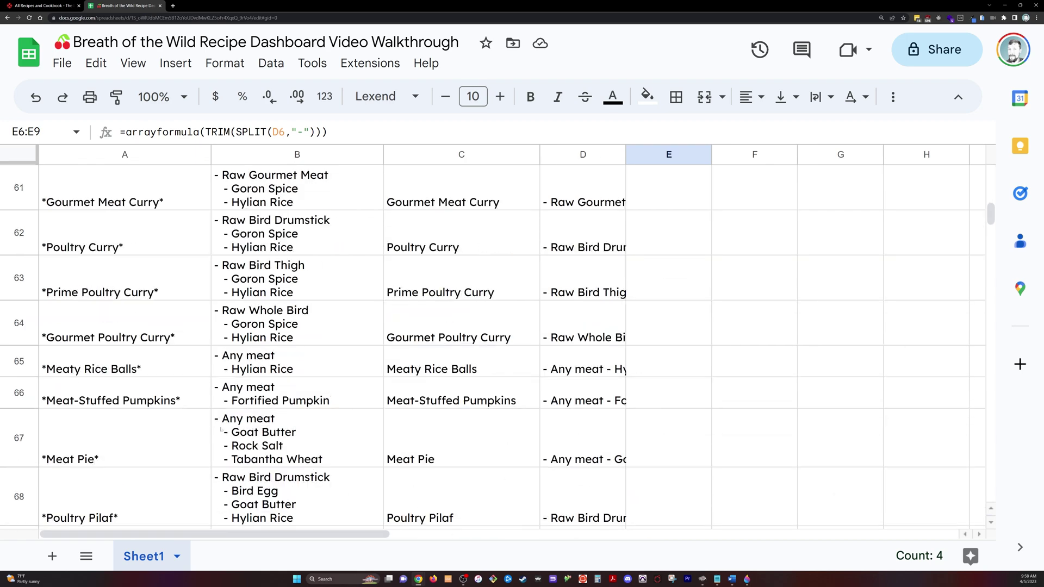
shift+click(679, 241)
key(ctrl+d)
- Enter the headers Ingredient1, Ingredient2 and Ingredient3 in E5:G5
scroll(676, 245, up, 20)
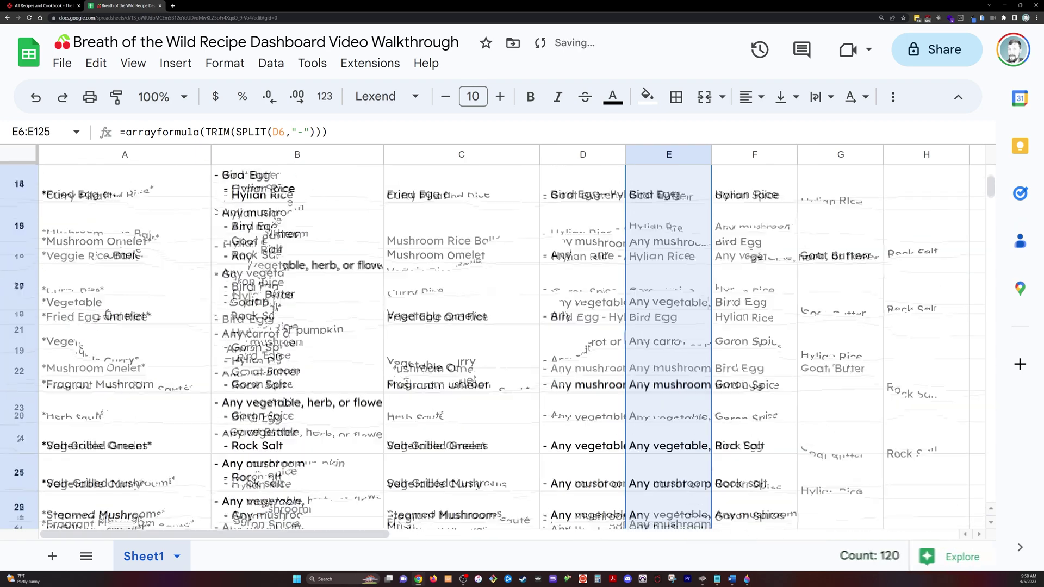
click(672, 249)
text(Ingredient1)
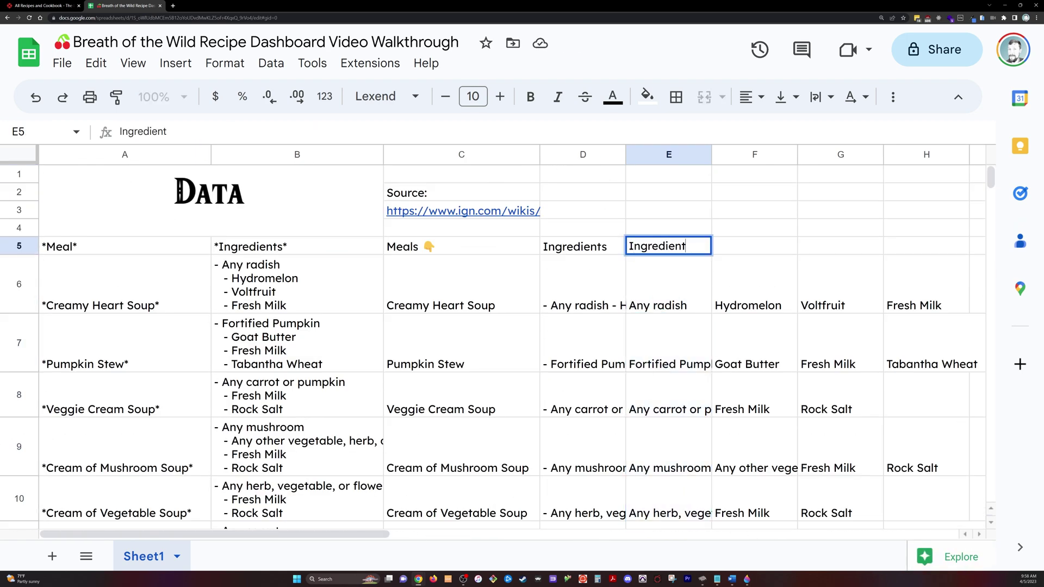
key(Tab)
text(Ingredient2)
key(Tab)
text(Ingredi)
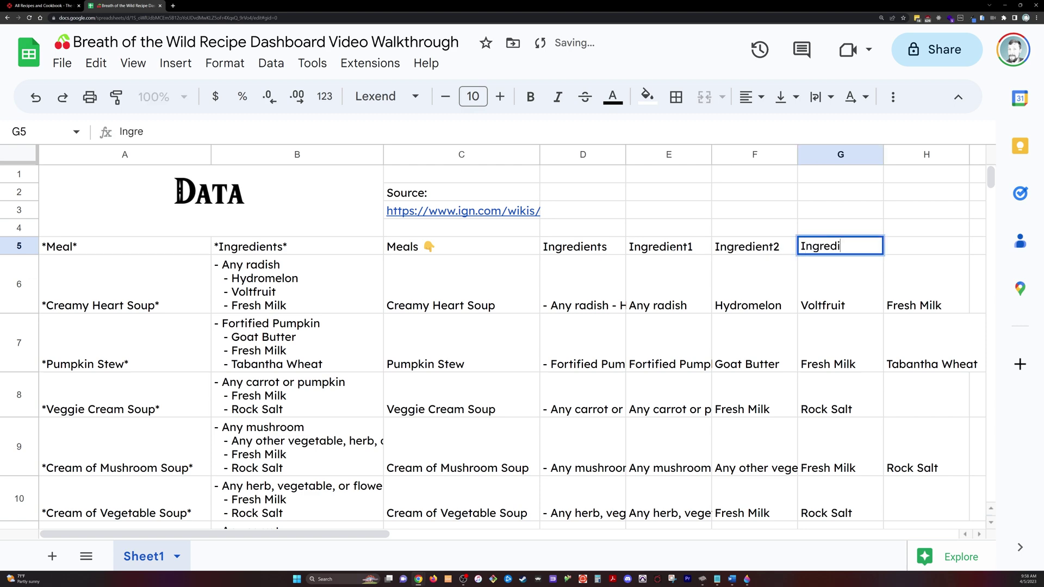
text(ent3)
- Enter the headers Ingredient4 in H5 and Ingredient5 in I5
click(673, 248)
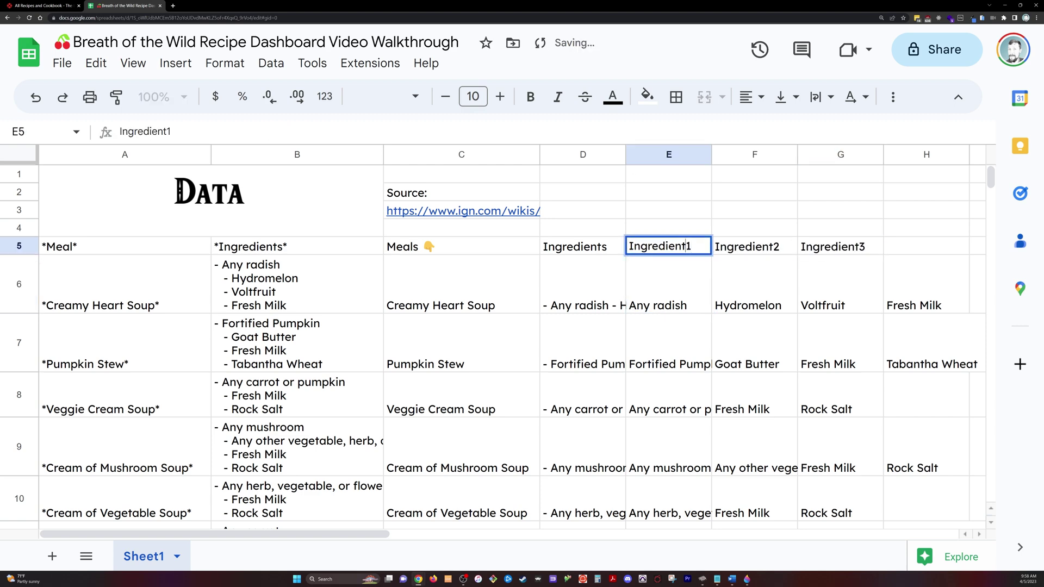
key(Right)
key(Right)
key(Right)
text(Ingredient4)
key(Tab)
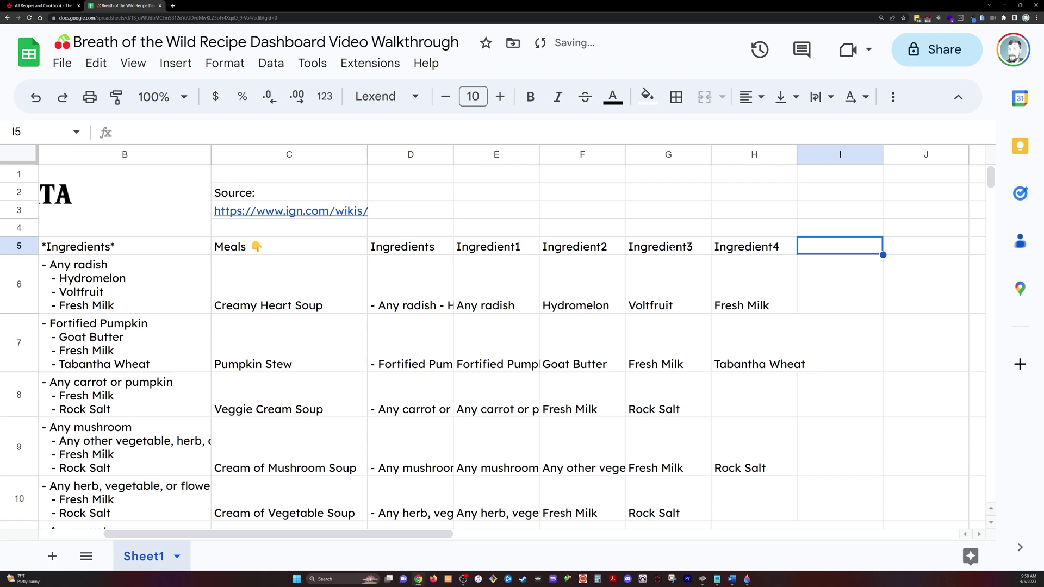
text(Ingredient6)
key(Return)
key(Up)
key(ctrl+Right)
key(Return)
key(BackSpace)
text(5)
key(Return)
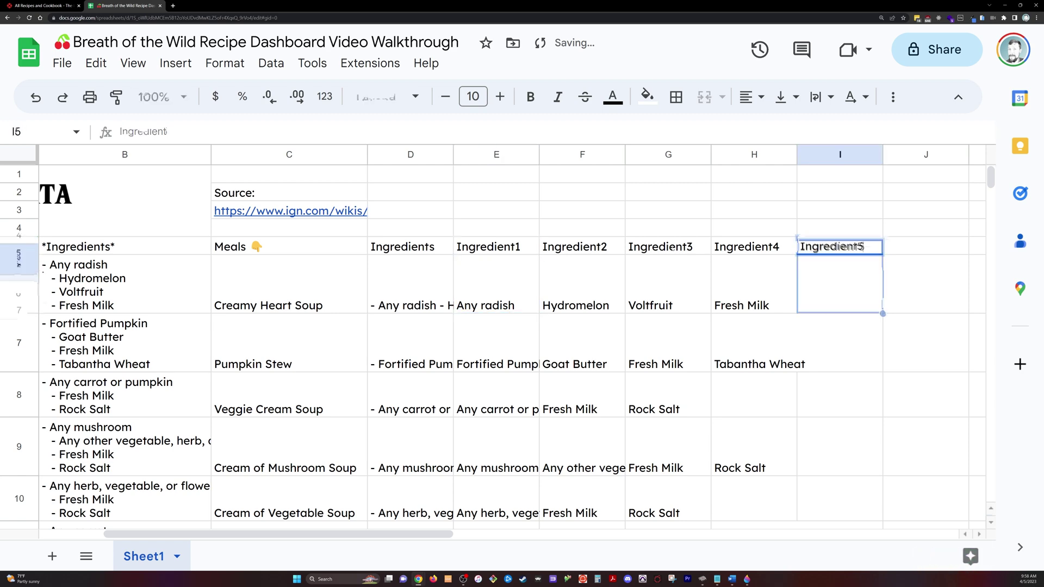
- Define a named range for E6:E125 after its column header, Ingredient1
click(486, 269)
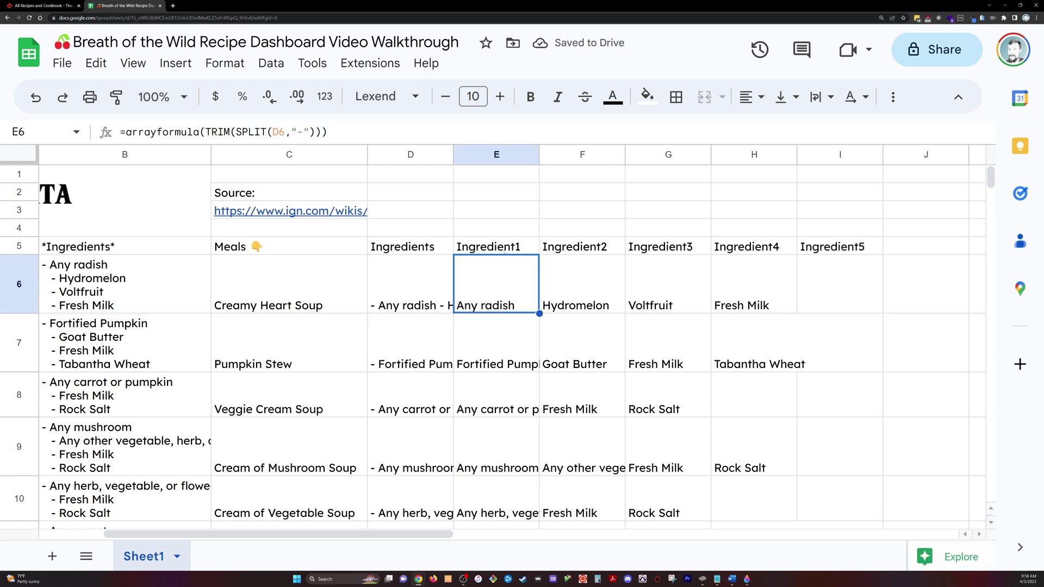
key(ctrl+shift+Down)
click(37, 132)
text(I)
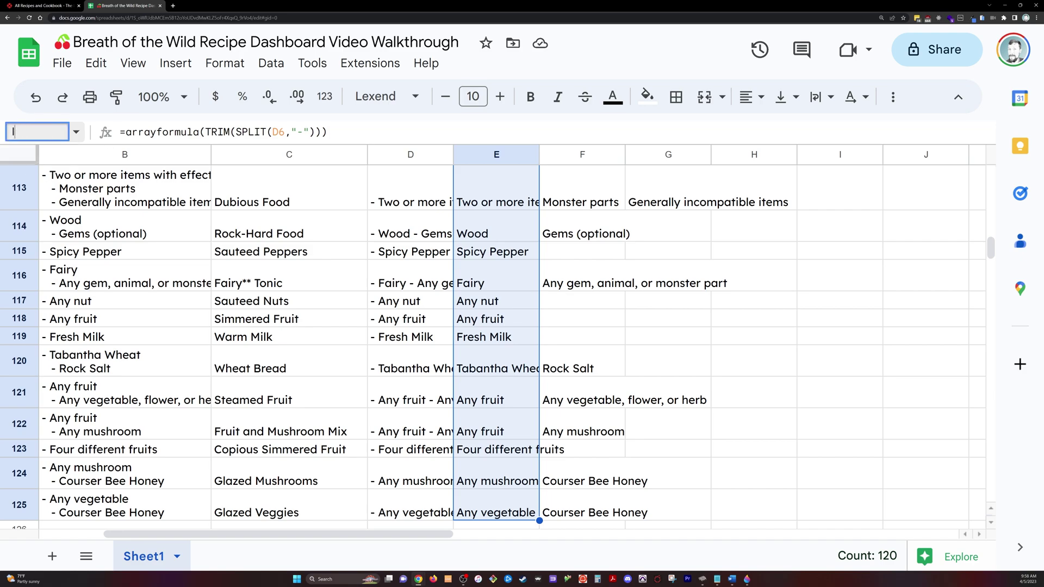
key(Return)
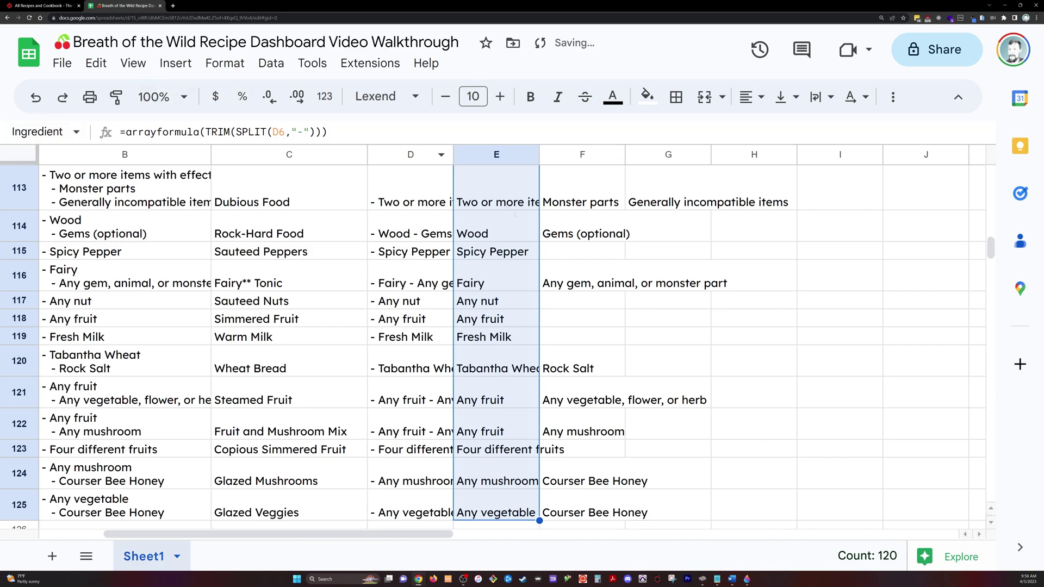
- Define F6:F125 as a named range called Ingredient2
key(Right)
key(Up)
key(Down)
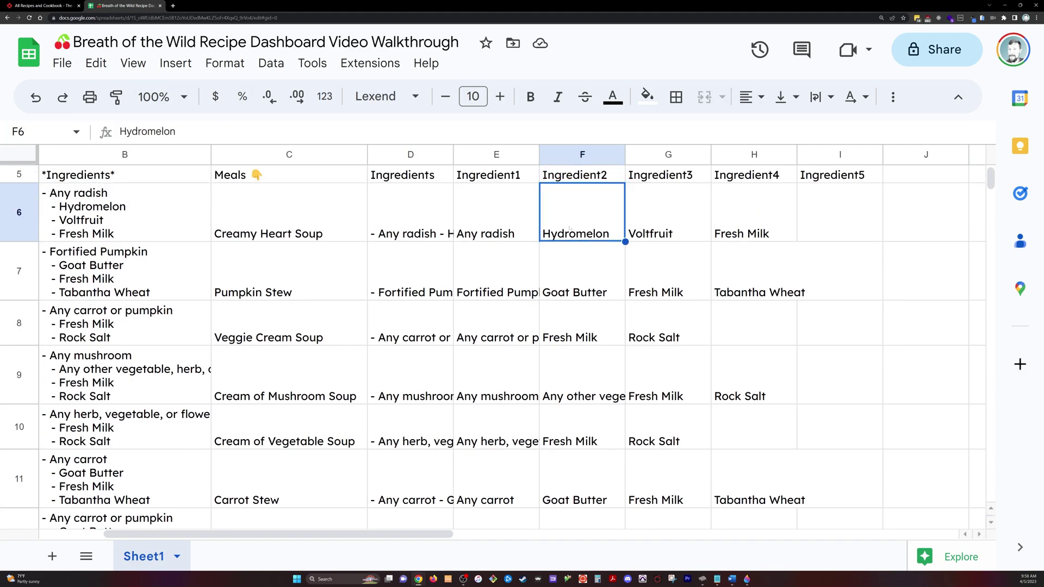
scroll(569, 228, down, 20)
scroll(585, 303, down, 15)
scroll(585, 302, up, 7)
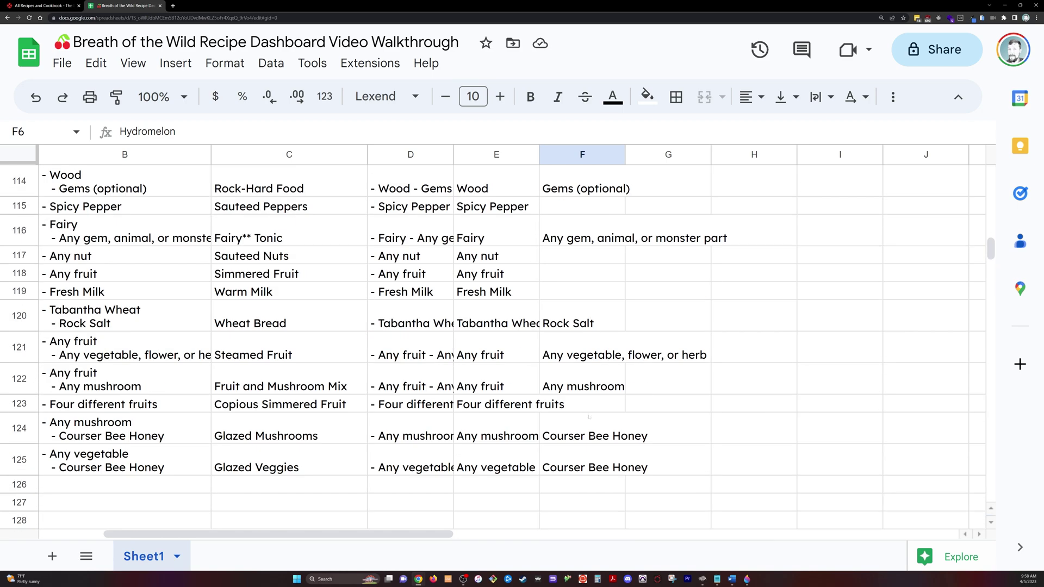
shift+click(582, 459)
click(16, 131)
text(Ingreedient)
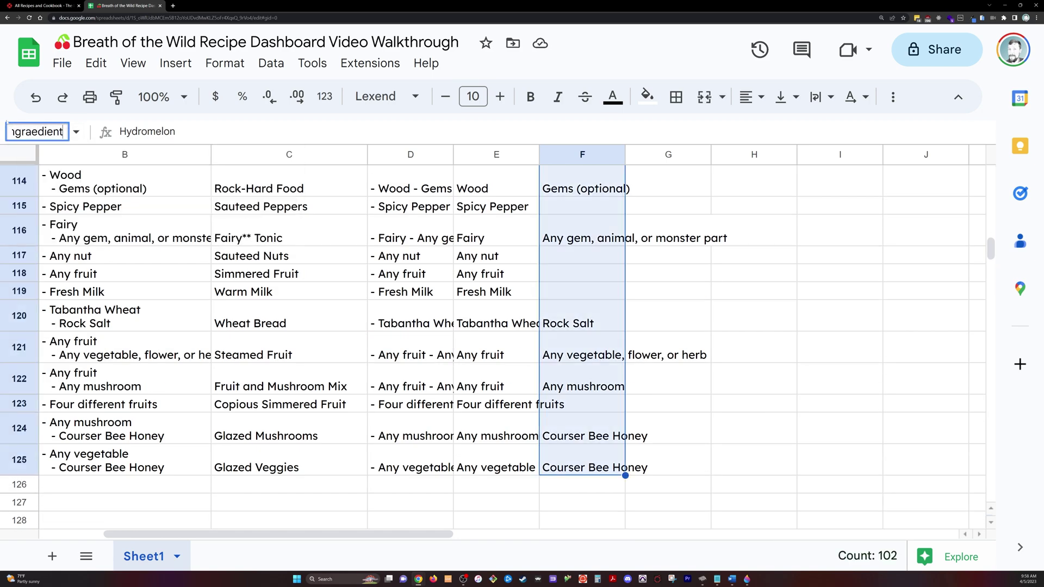
key(BackSpace)
key(BackSpace)
key(BackSpace)
key(BackSpace)
key(BackSpace)
key(BackSpace)
key(BackSpace)
text(edient2)
key(Return)
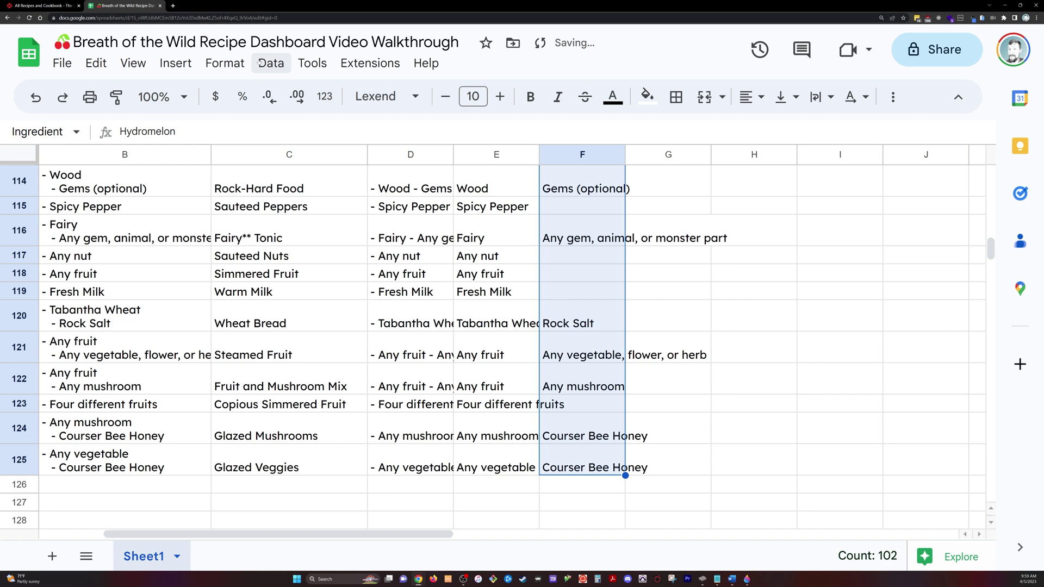
- Define G6:G125 as a named range called Ingredient3
click(271, 63)
click(339, 289)
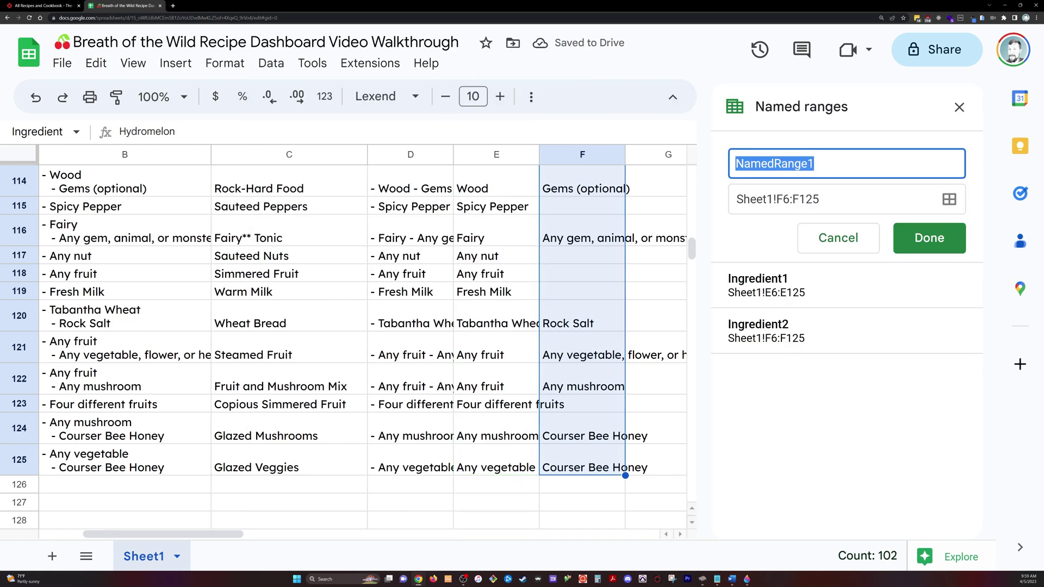
text(Ingredien)
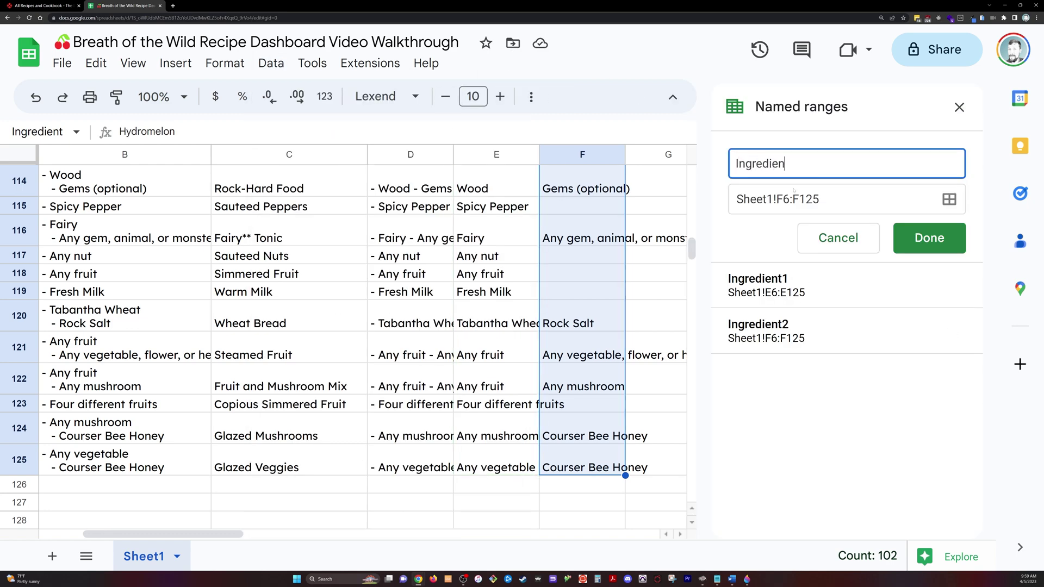
text(t3)
key(Tab)
click(782, 199)
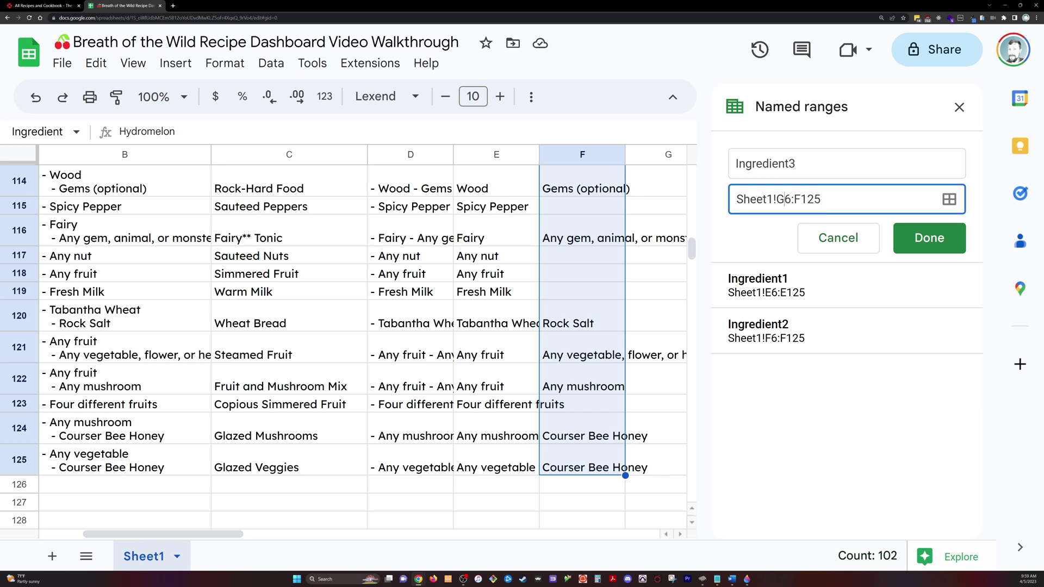
key(BackSpace)
text(G)
click(929, 238)
- Add a named range called Ingredient4 covering H6:H125
click(761, 149)
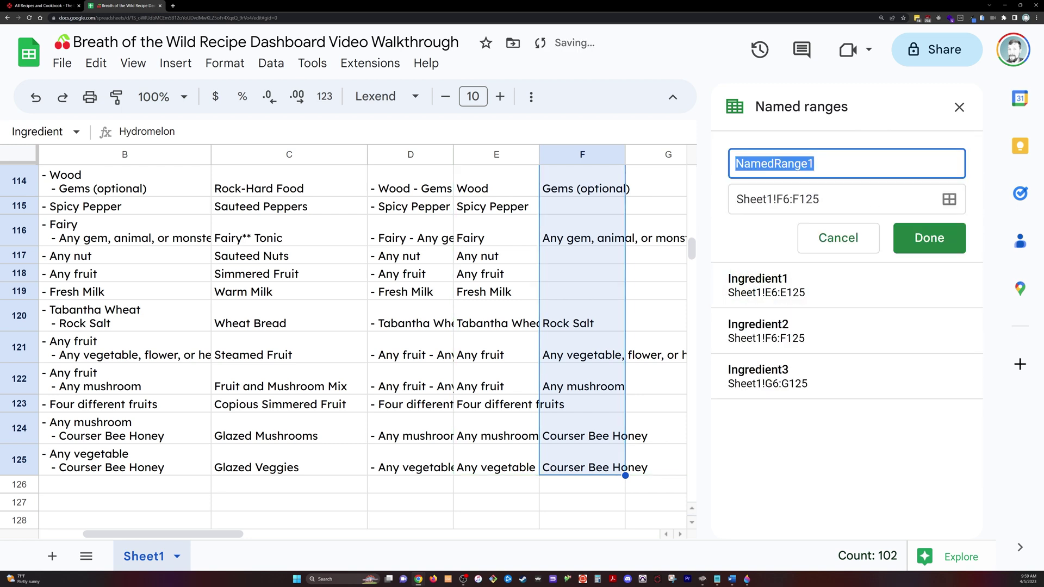
text(Ingredient4)
key(Tab)
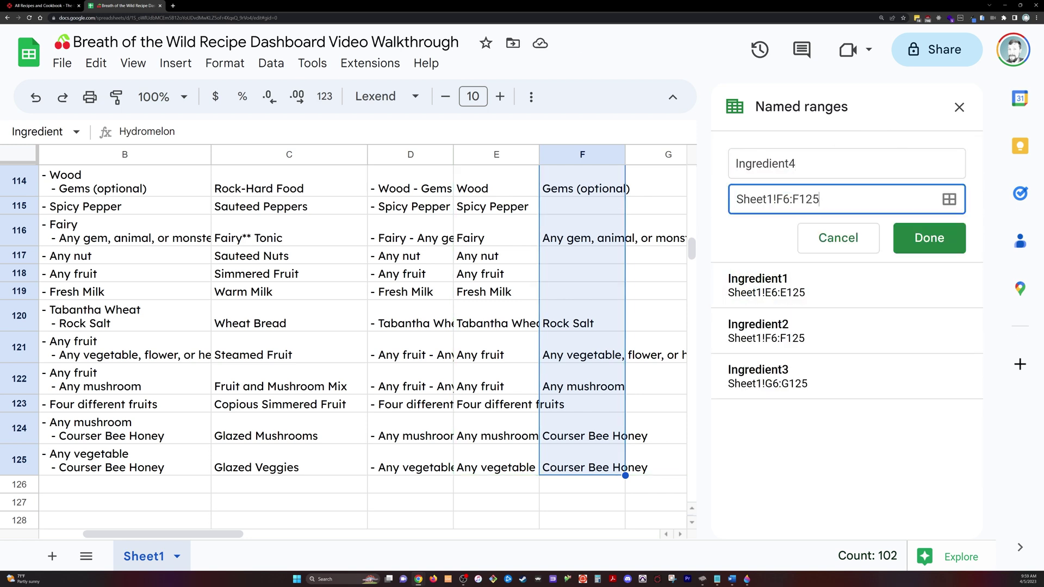
key(Return)
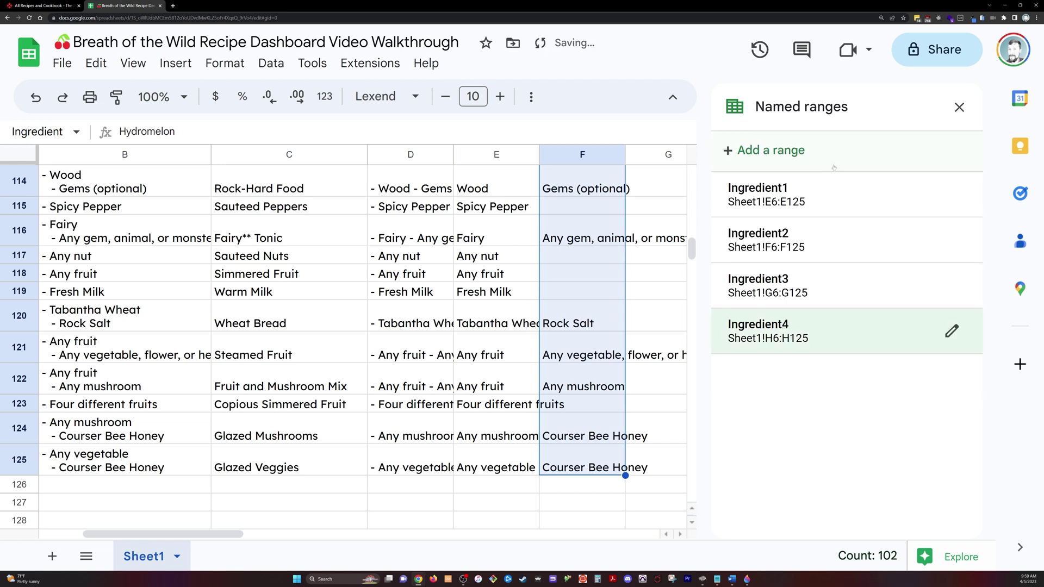
- Add a named range called Ingredient5 covering I6:I125
click(805, 151)
text(Ingredient5)
key(Tab)
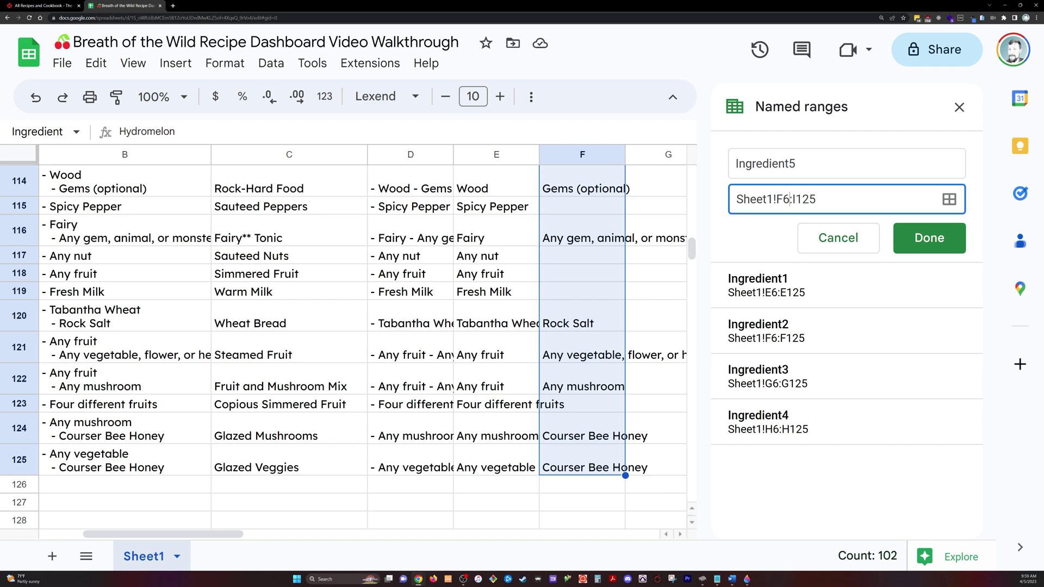
key(Return)
- Check which cells each named range from Ingredient1 to Ingredient5 covers, and finish reviewing the named ranges
click(809, 194)
click(809, 240)
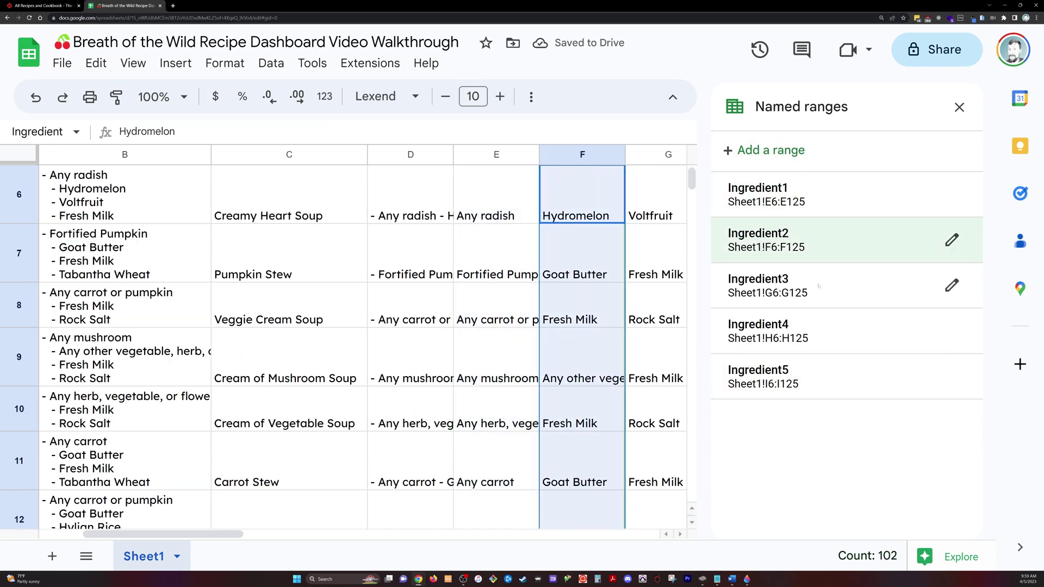
click(810, 285)
click(812, 340)
click(810, 377)
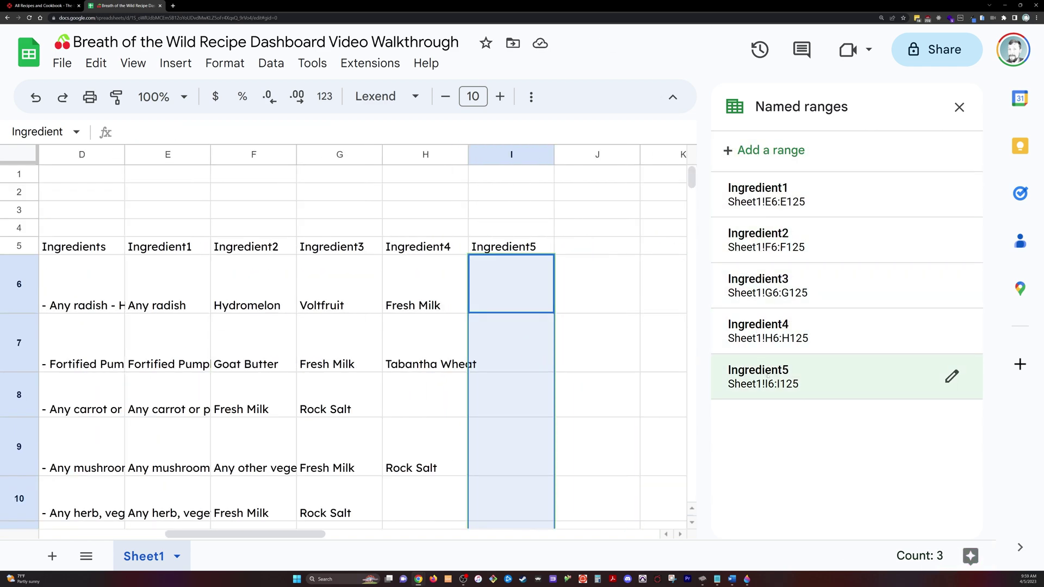
click(959, 108)
- Move the Ingredients column D ahead of the Meals column C
scroll(510, 337, left, 5)
click(559, 155)
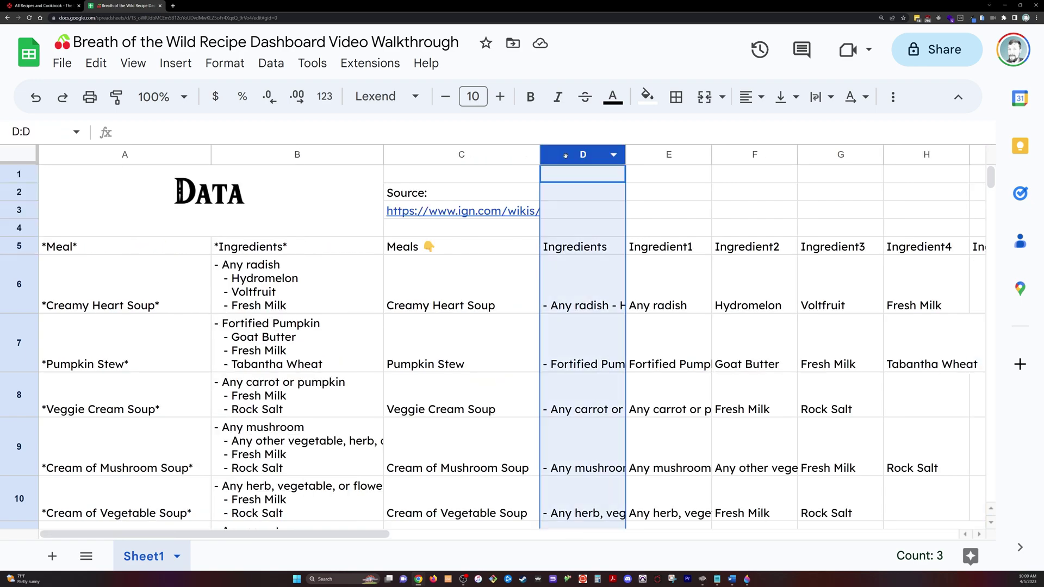
drag(560, 155, 435, 155)
- Name the range D6:I125, covering the meals and their five ingredient columns, RecipeList
click(555, 265)
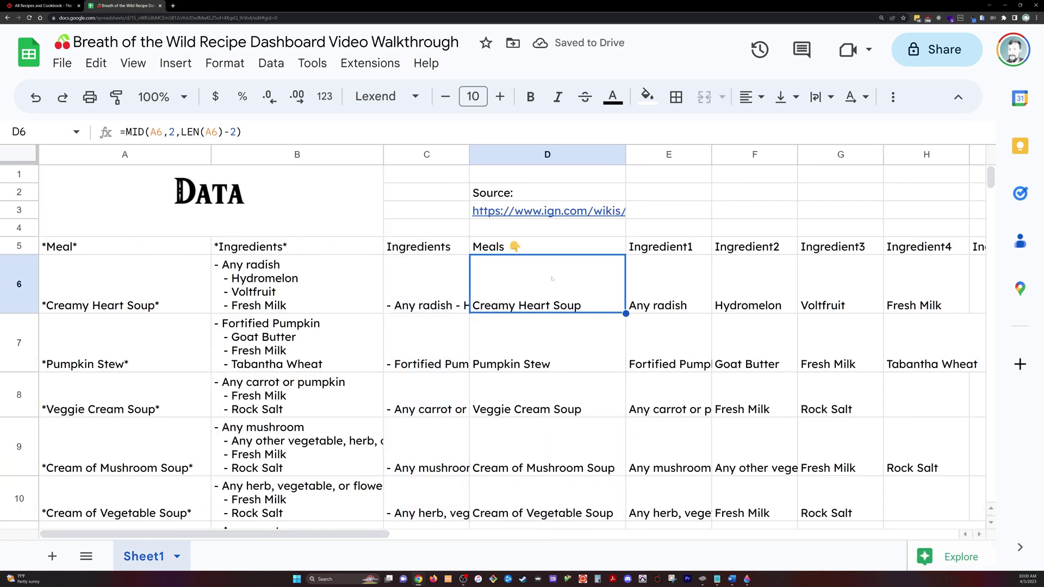
key(ctrl+shift+Down)
key(shift+Right)
key(shift+Right)
key(shift+Right)
key(shift+Right)
key(shift+Right)
scroll(510, 337, up, 15)
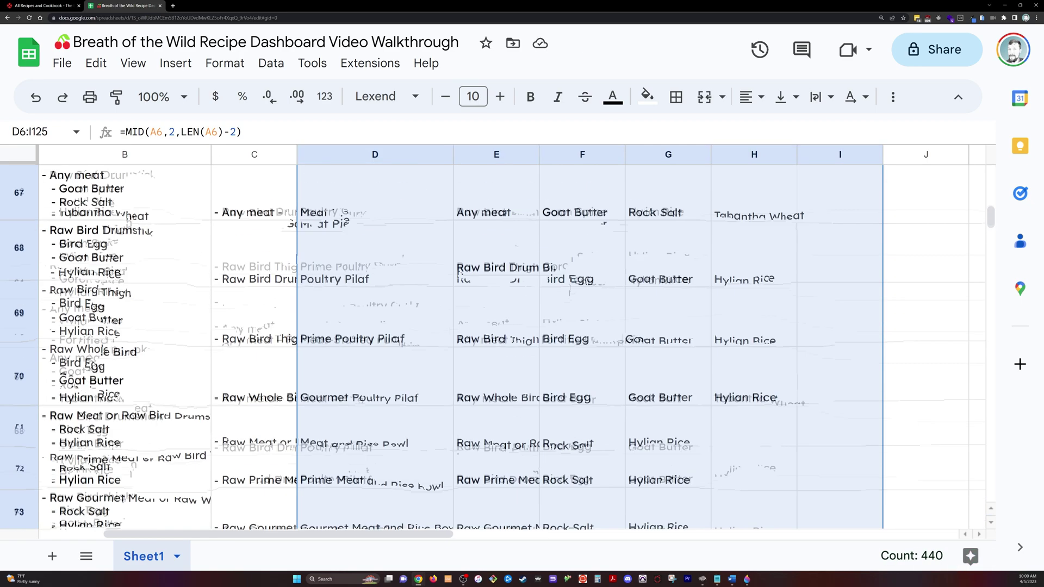
scroll(511, 337, up, 15)
click(37, 132)
text(Recipe)
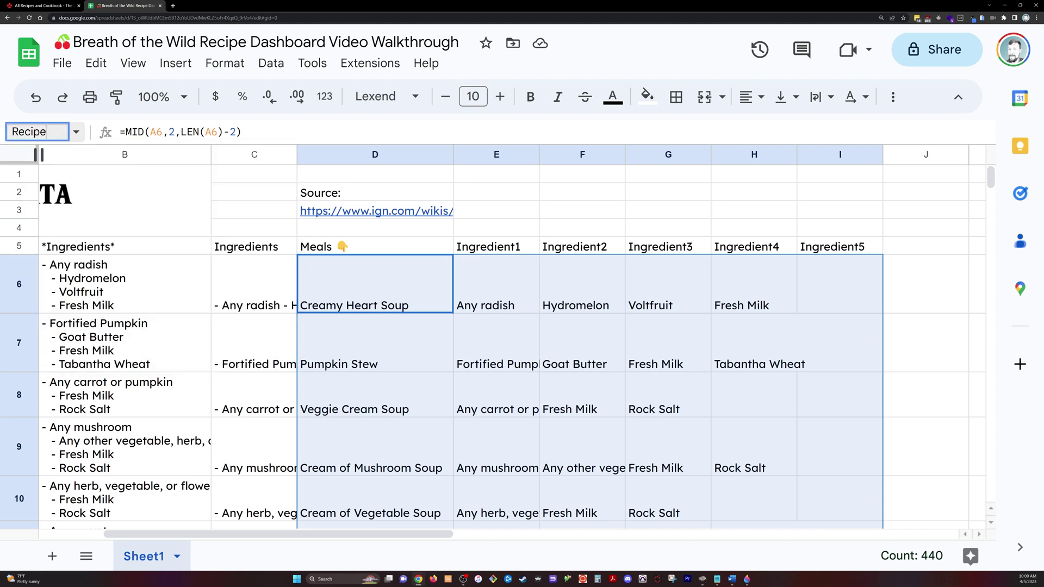
text(List)
key(Return)
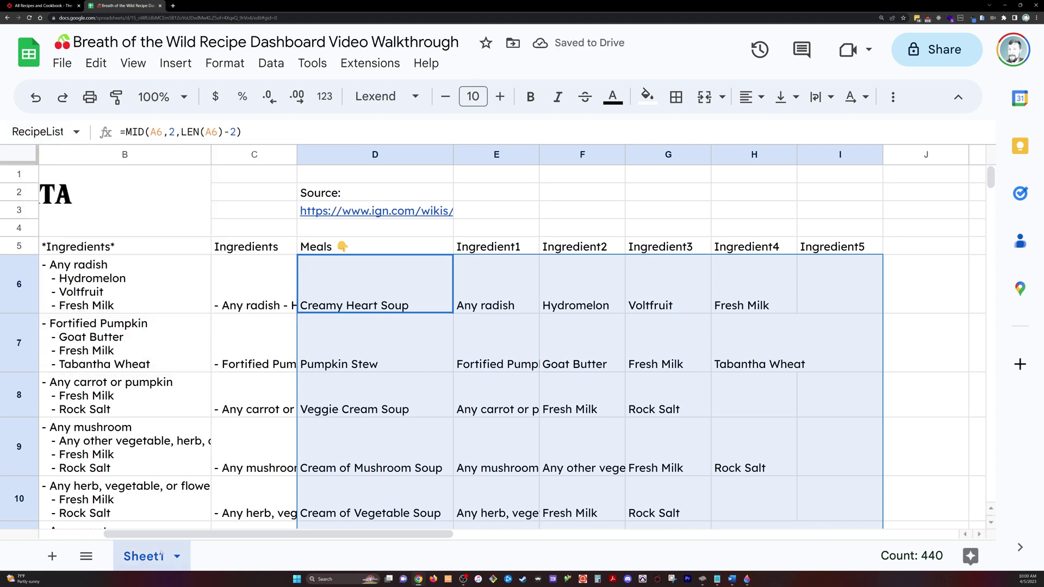
- Rename Sheet1 as Data and add a new sheet named Ingredients
double_click(161, 552)
text(Data)
key(Return)
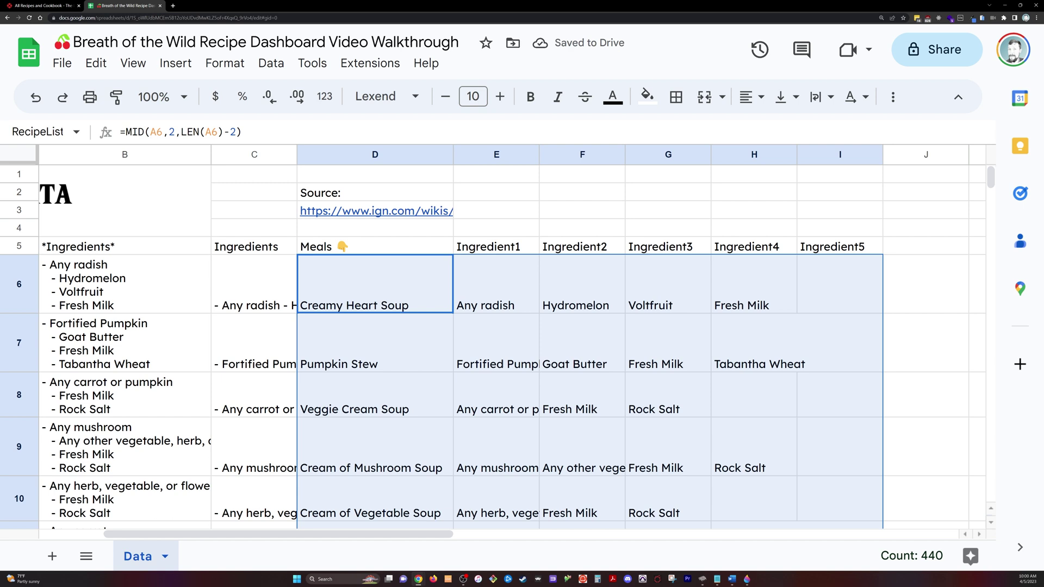
click(52, 556)
double_click(210, 554)
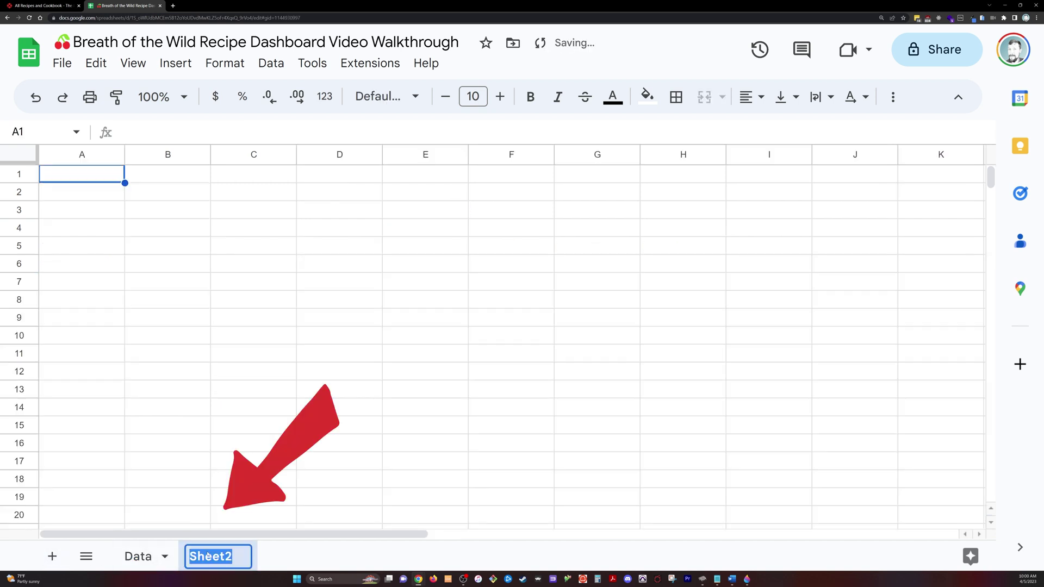
text(Ingredients)
key(Return)
- Start inserting an uploaded image into cell A1 of the Ingredients sheet
click(175, 63)
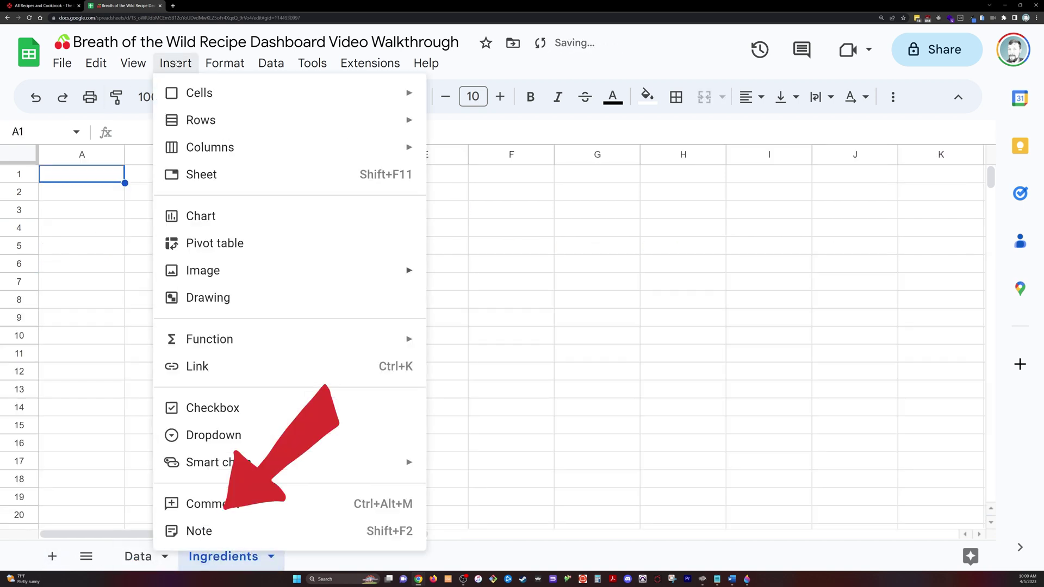
mouse_move(304, 282)
click(449, 280)
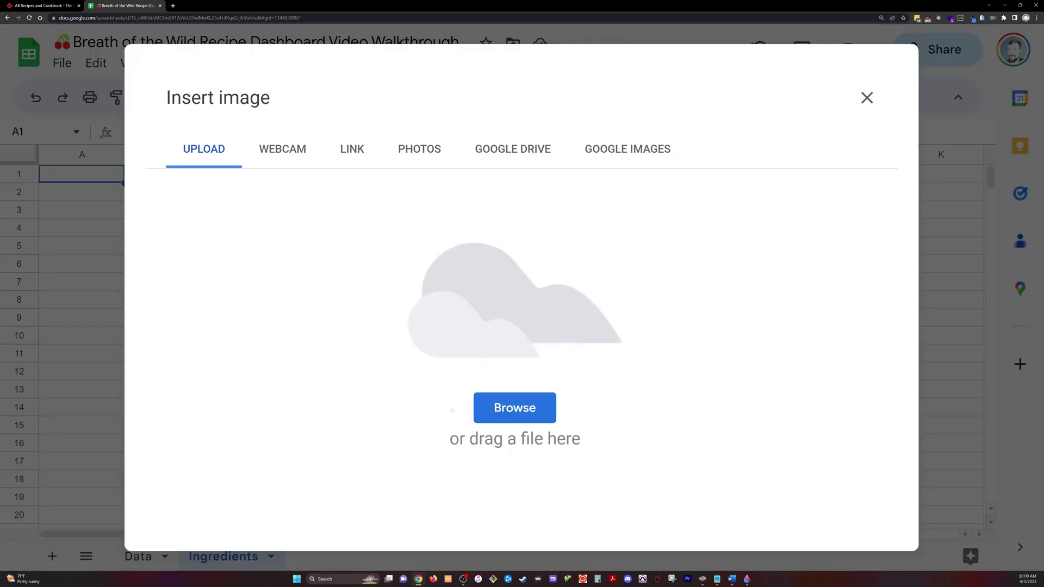
- Switch to Word, capture the Ingredients title, and save it from Paint 3D to the Desktop as ingredients, overwriting the existing file
click(732, 579)
key(super+shift+s)
drag(580, 355, 452, 316)
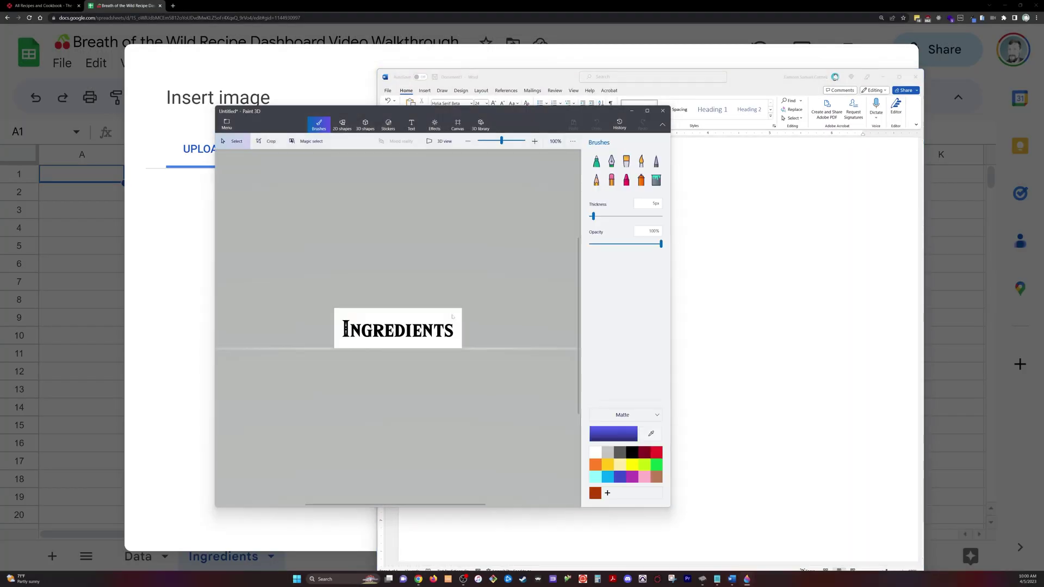
key(ctrl+s)
text(ingredients)
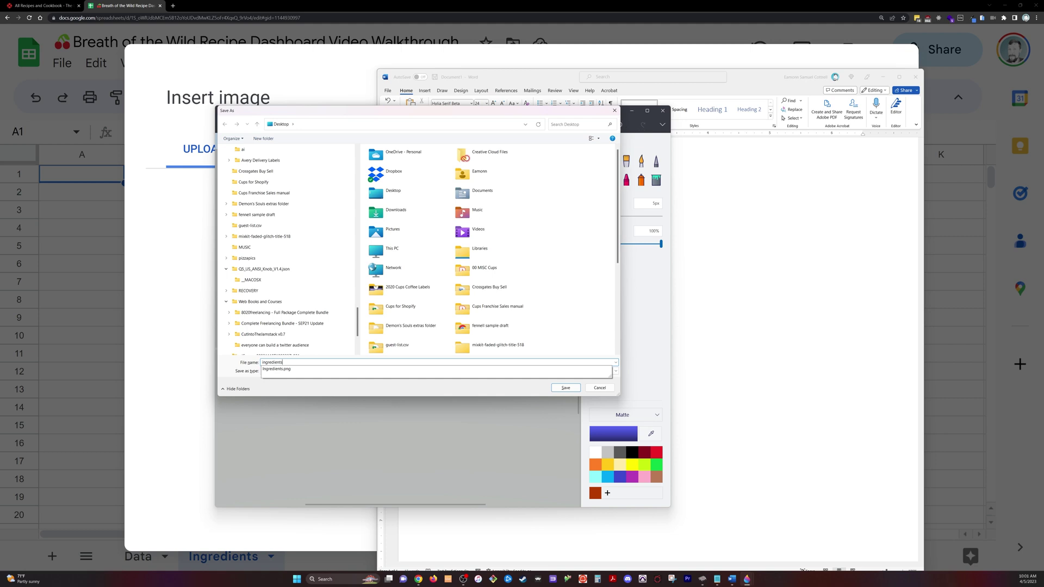
key(Return)
click(537, 291)
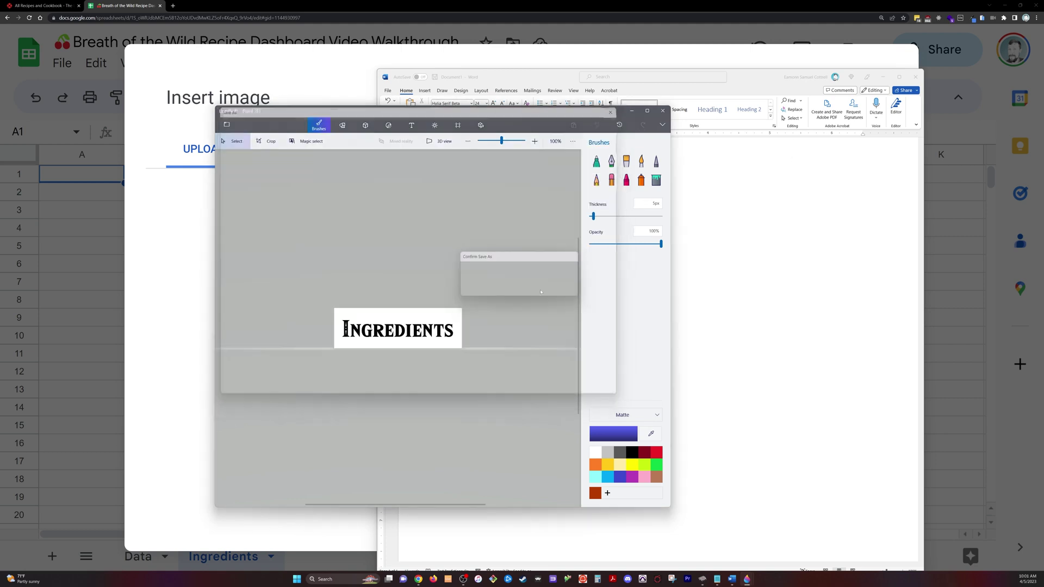
click(662, 110)
key(alt+Tab)
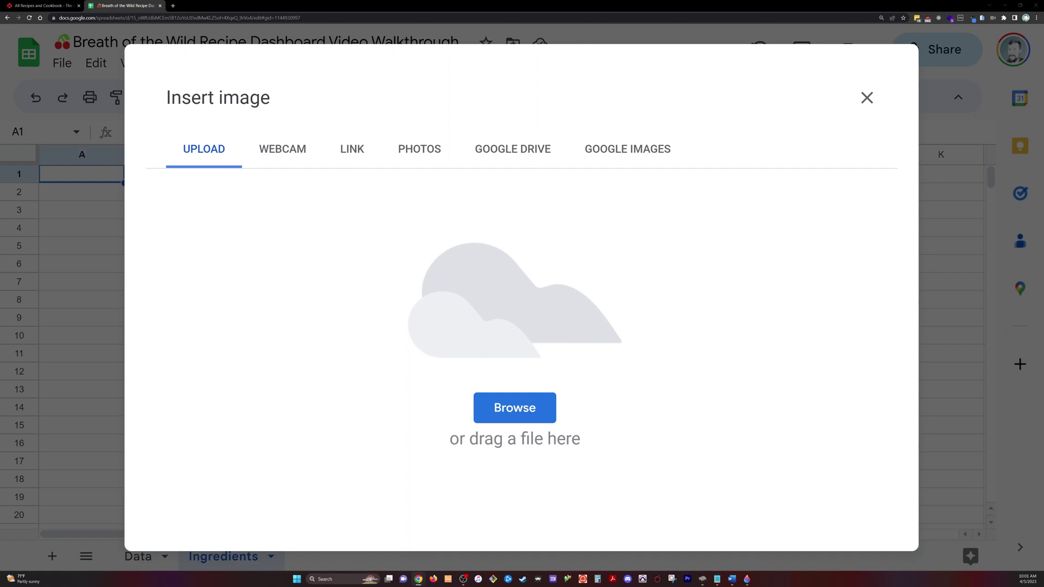
- Insert the saved ingredients title image into A1 and merge A1:E4
drag(0, 353, 391, 349)
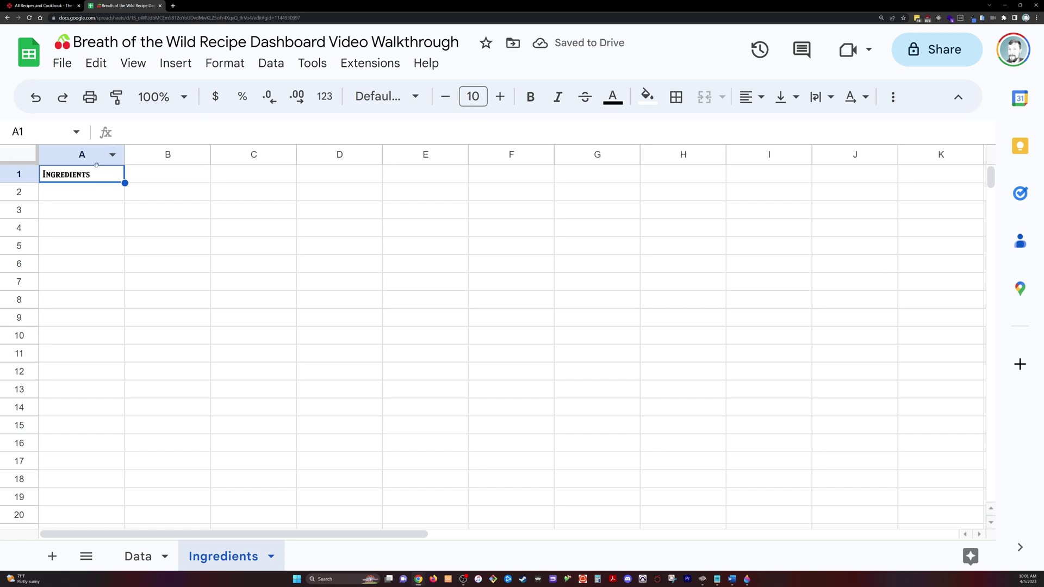
drag(103, 176, 429, 231)
click(704, 97)
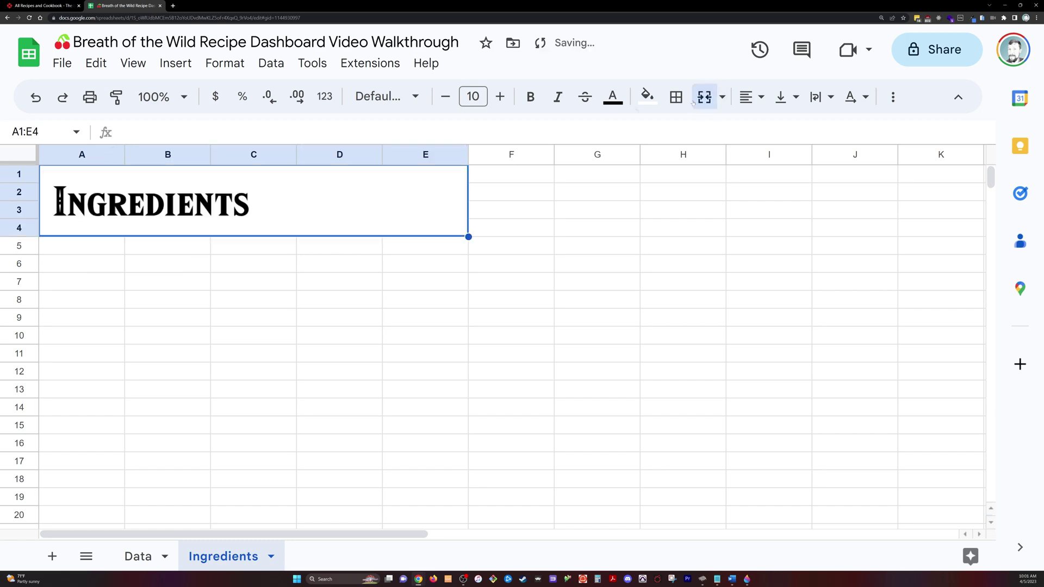
- Set the Ingredients sheet's font to Lexend
click(377, 96)
click(384, 266)
- Enter =UNIQUE({Ingredient1;Ingredient2;Ingredient3;Ingredient4;Ingredient5}) in A5 to list every distinct ingredient
click(87, 249)
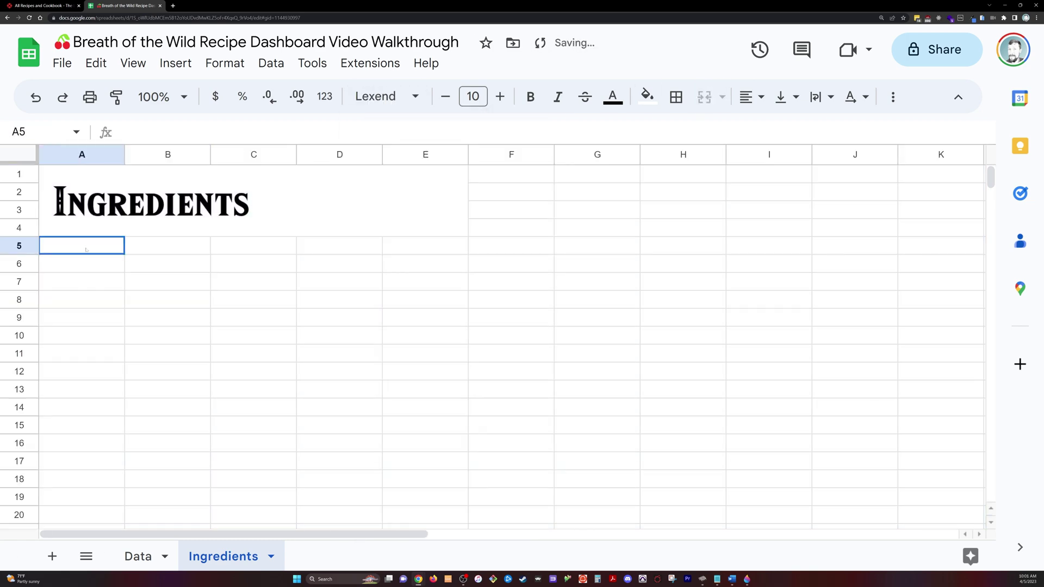
text(=uniq)
key(Tab)
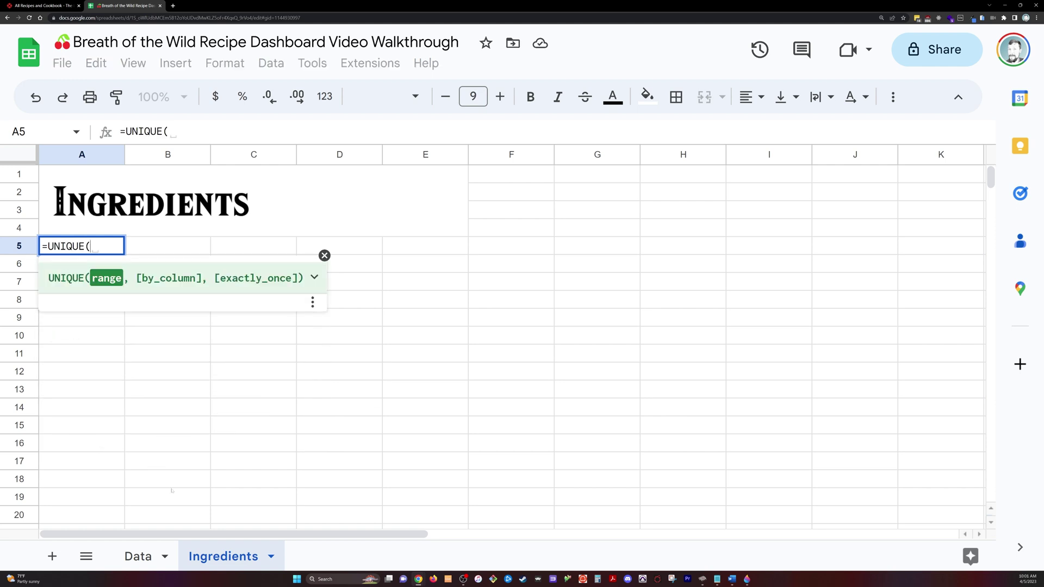
text({Ingredient1)
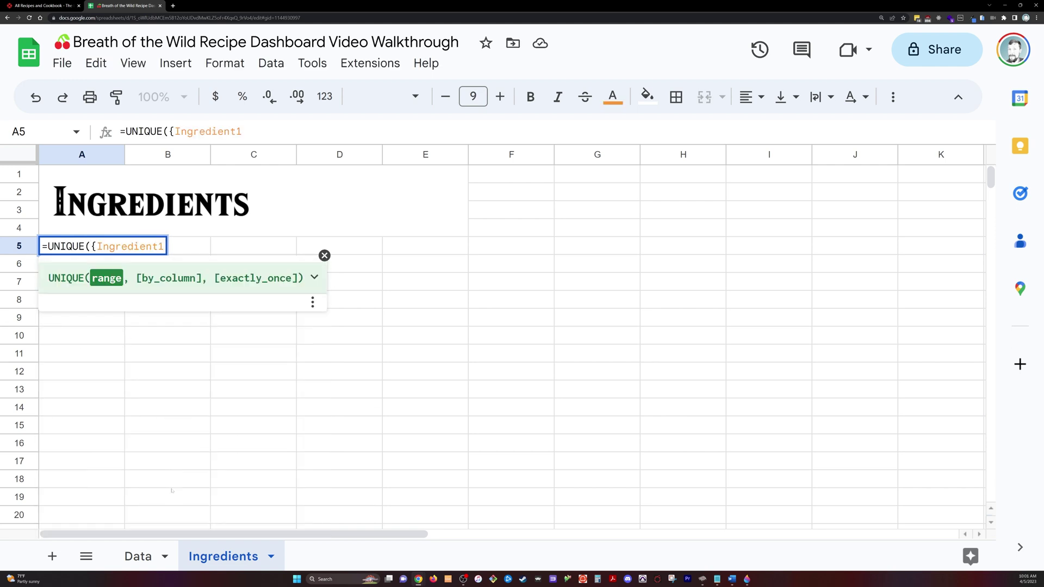
text(;Ingredient2;Ingredient3)
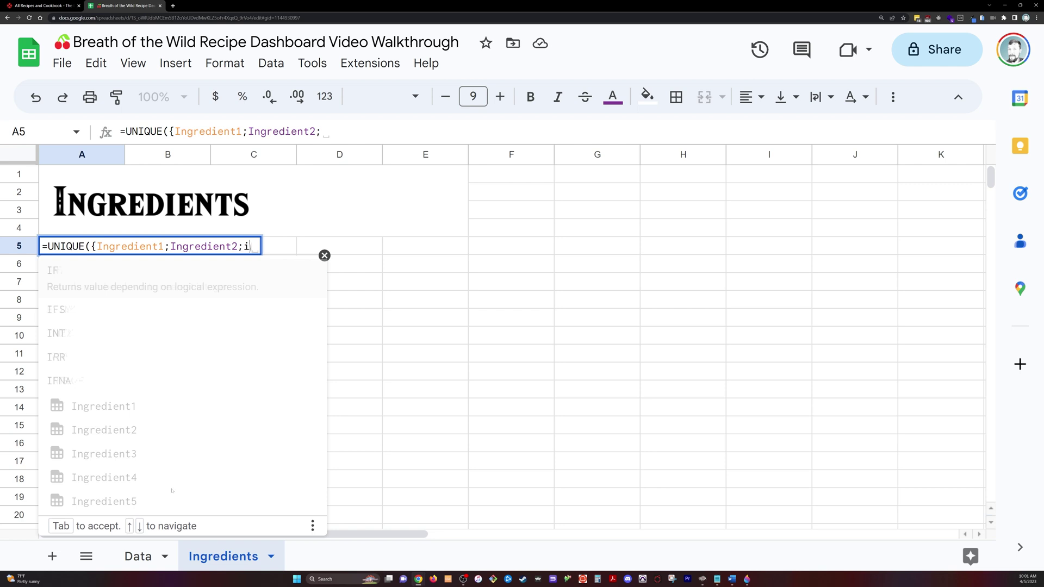
text(;Ingredient4;ingr)
key(Tab)
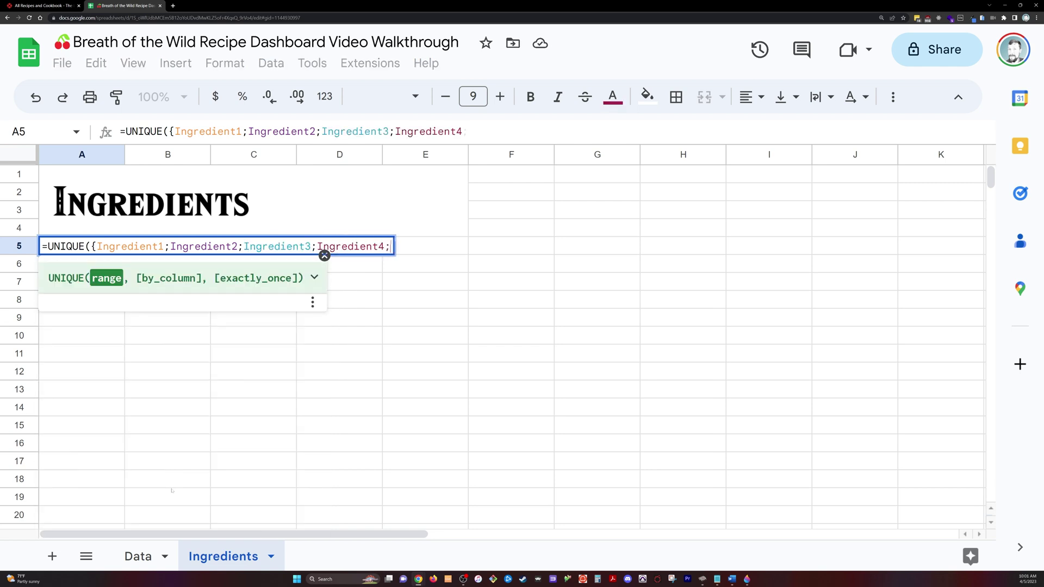
text(;ingr)
key(Tab)
text(}))
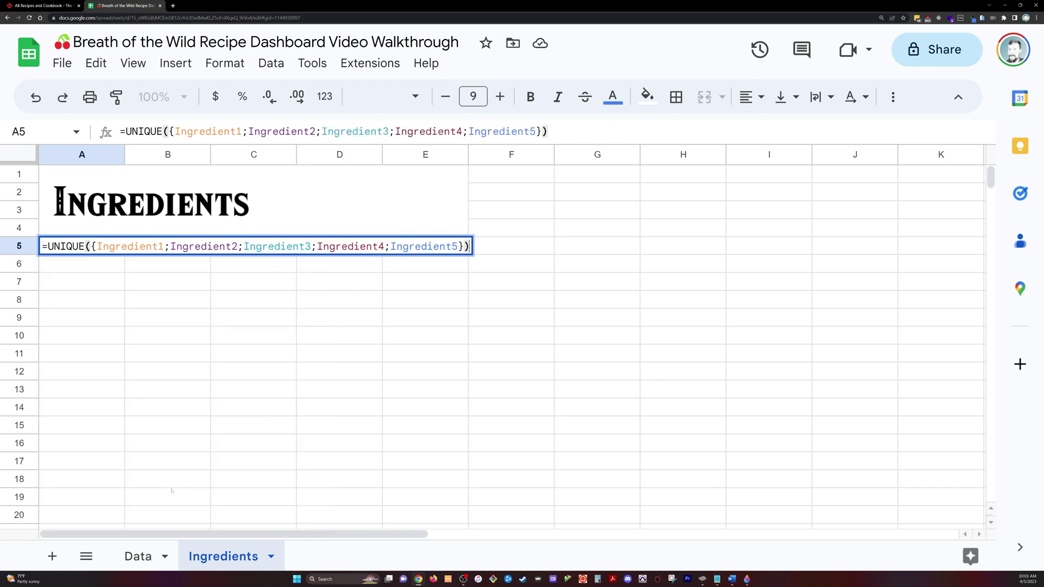
key(Return)
- Fit column A's width to the ingredient list and check the list from end to start
double_click(125, 155)
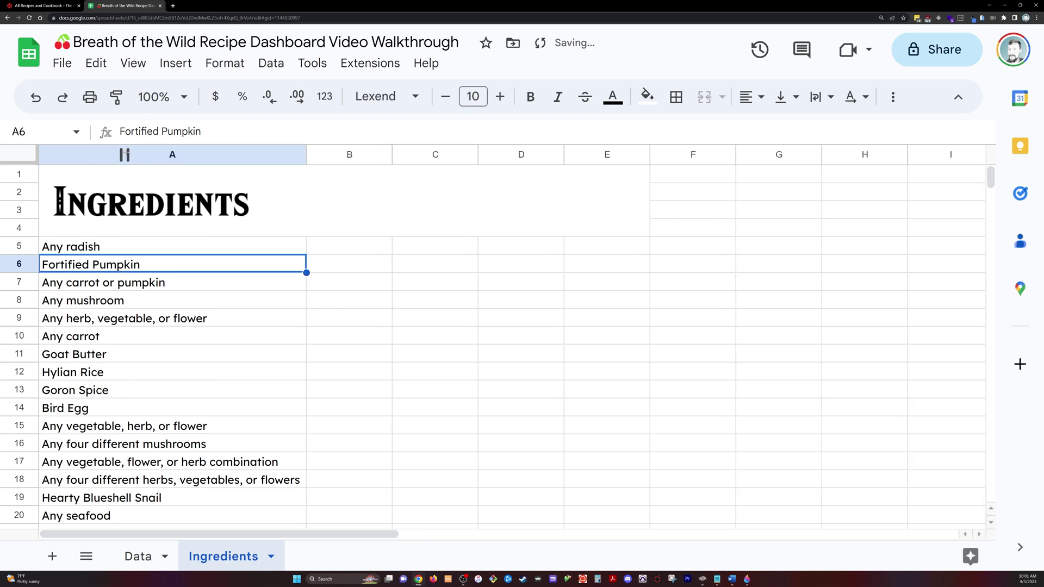
key(ctrl+Down)
key(ctrl+Up)
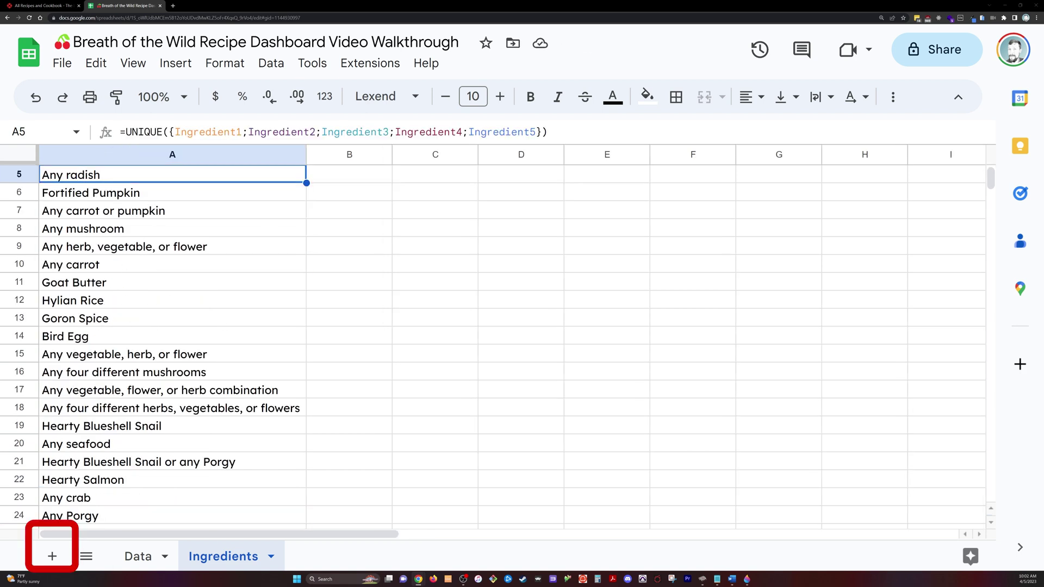
- Add a new sheet named Dashboard and place it before the Data sheet
click(52, 556)
double_click(317, 555)
text(Dash)
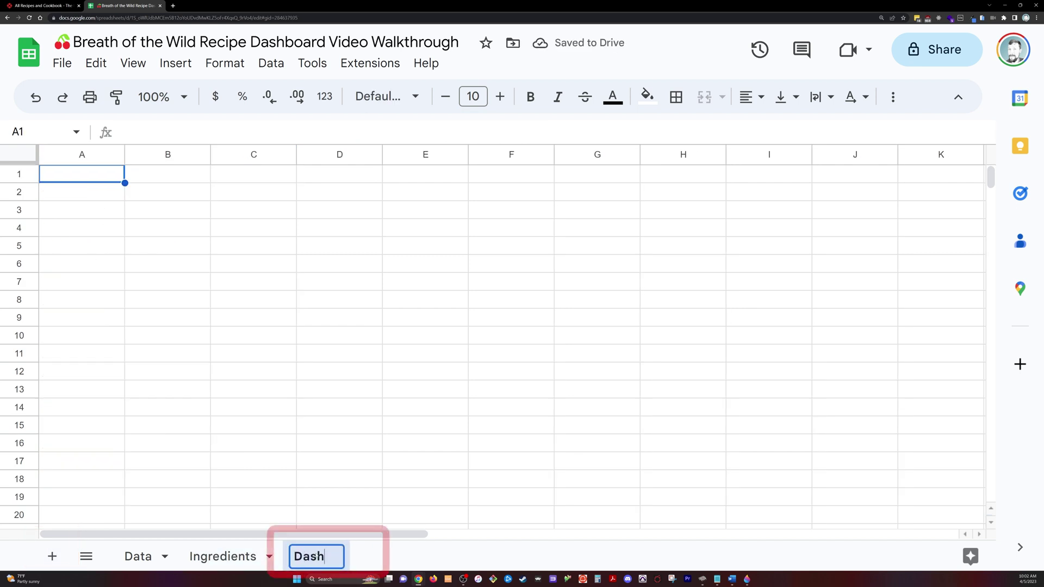
text(board)
key(Return)
drag(317, 555, 142, 555)
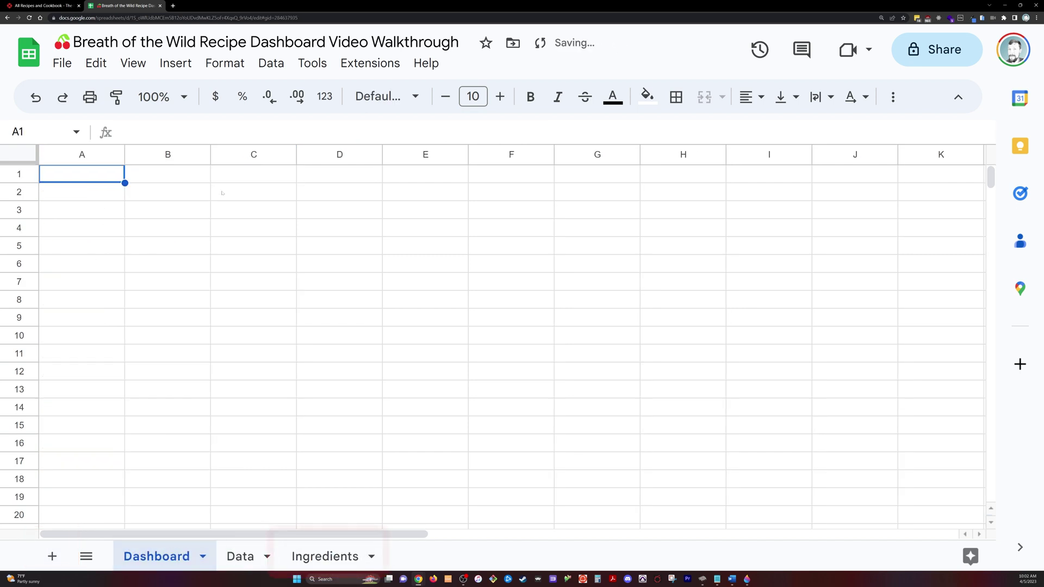
- Paste the copied three-shade green row banding into A1:A156 of the Dashboard sheet
key(ctrl+v)
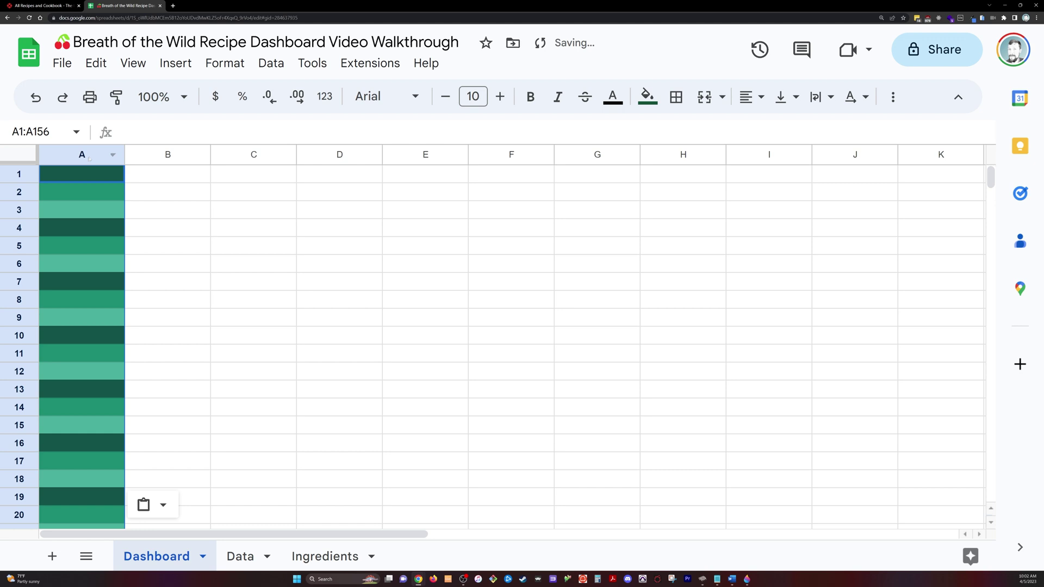
- Shrink column A to a thin strip, paste the copied green row banding into column L and make L equally thin
drag(124, 155, 55, 154)
click(929, 154)
key(ctrl+v)
ctrl+click(58, 154)
ctrl+click(940, 155)
- Narrow columns B and K to thin spacers and make columns C through J slightly narrower at an equal width
click(99, 154)
ctrl+click(884, 154)
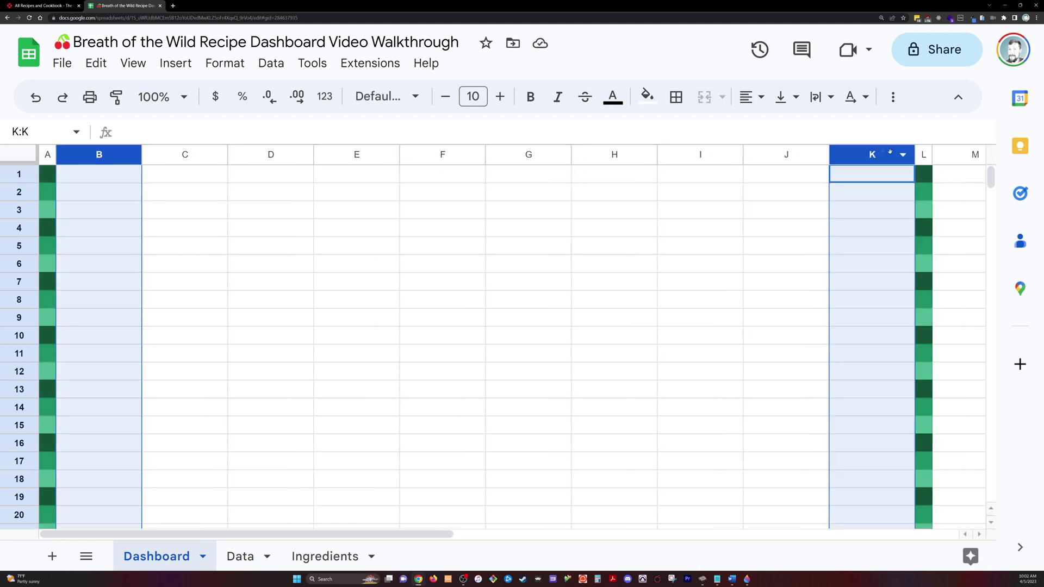
drag(914, 155, 842, 154)
drag(113, 155, 714, 154)
drag(757, 154, 749, 155)
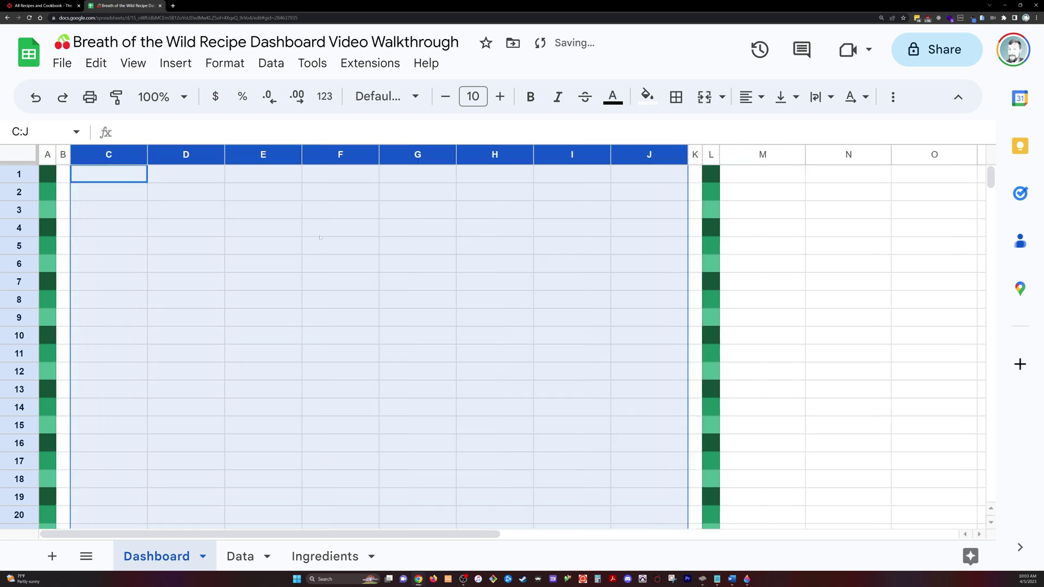
- Merge D1:I5 and insert the "Breath of the Wild Recipe Selector" title image into the cell
click(263, 174)
drag(186, 174, 582, 245)
click(175, 63)
mouse_move(186, 269)
click(473, 280)
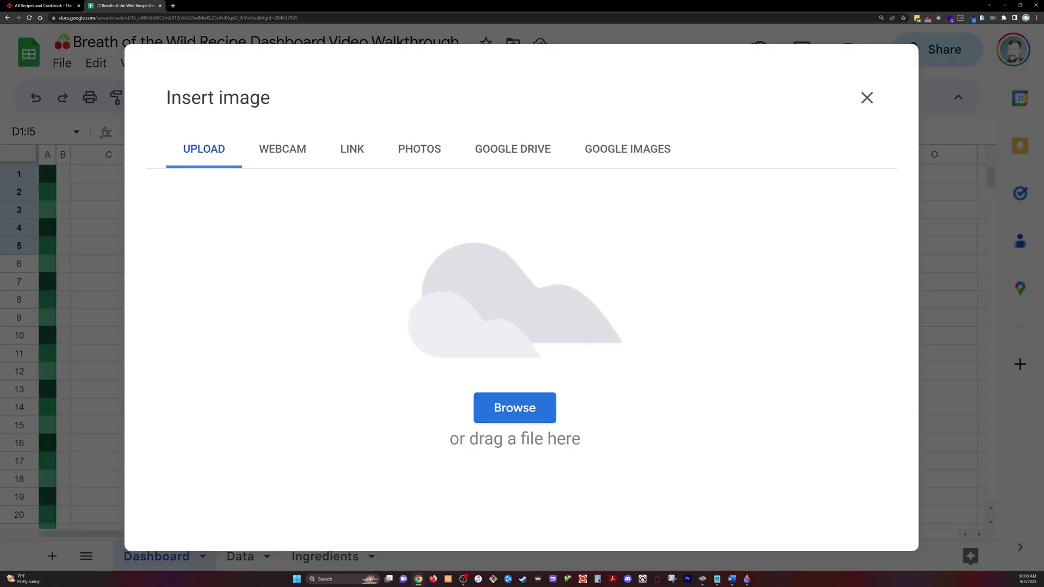
drag(0, 344, 340, 345)
- Center the title image horizontally in D1:I5 and raise the cell's font size to 11
click(750, 96)
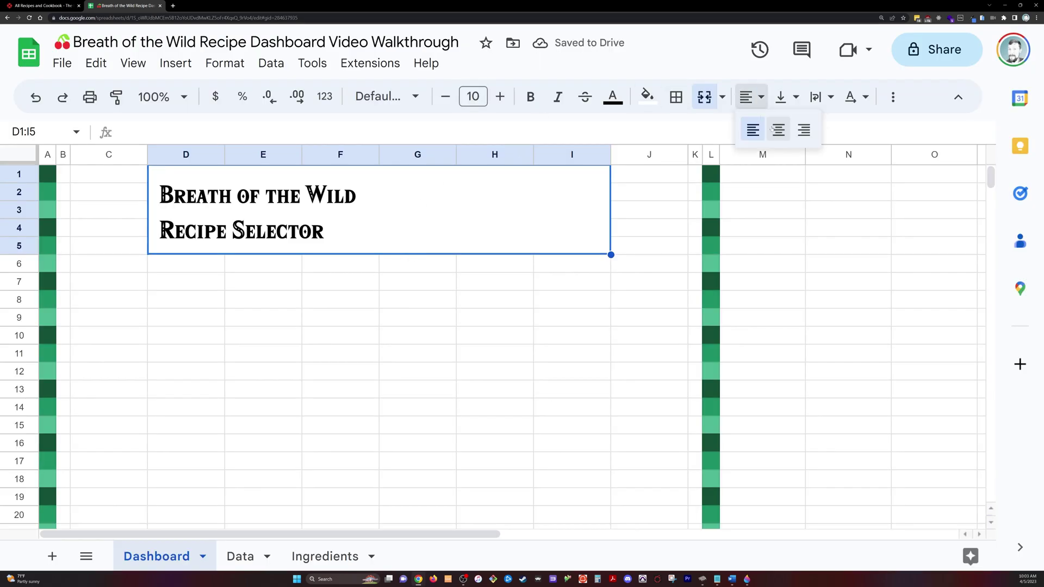
click(778, 130)
click(500, 97)
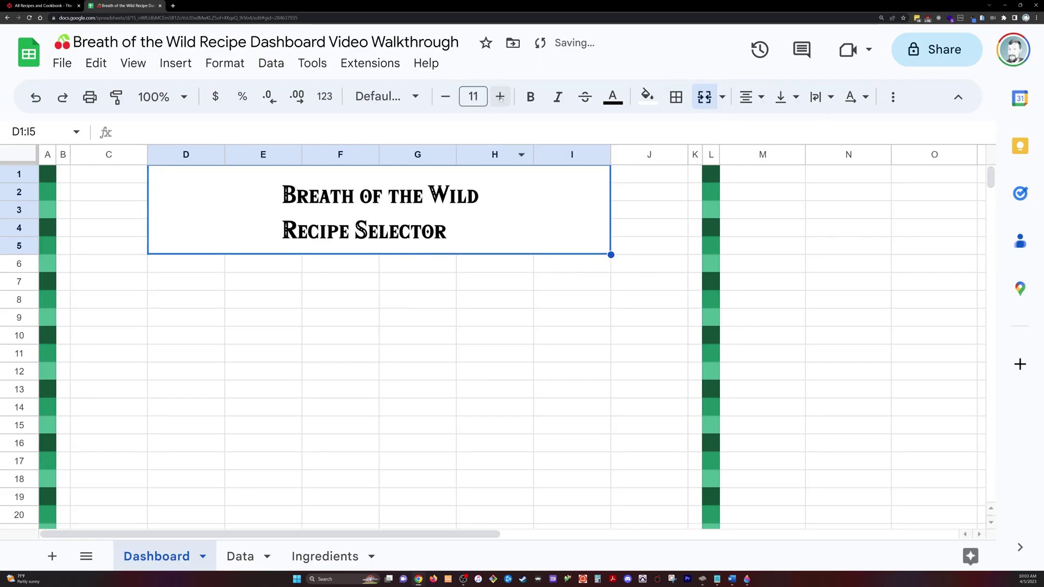
- Merge and center D7:I7, and insert the "Select Ingredient" heading image into the cell
drag(213, 283, 571, 282)
click(750, 96)
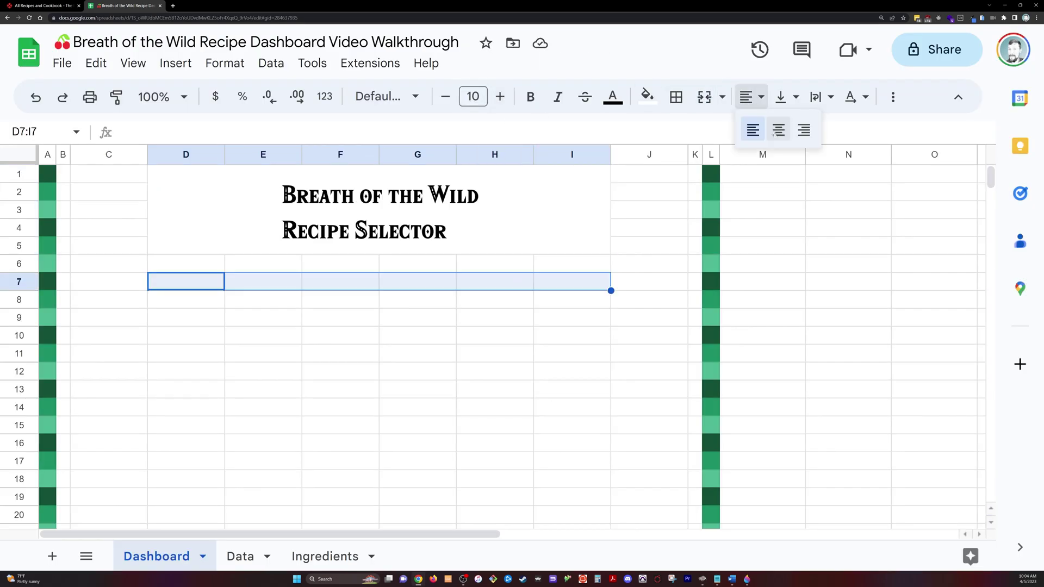
click(779, 130)
click(704, 97)
click(175, 63)
mouse_move(202, 270)
click(483, 277)
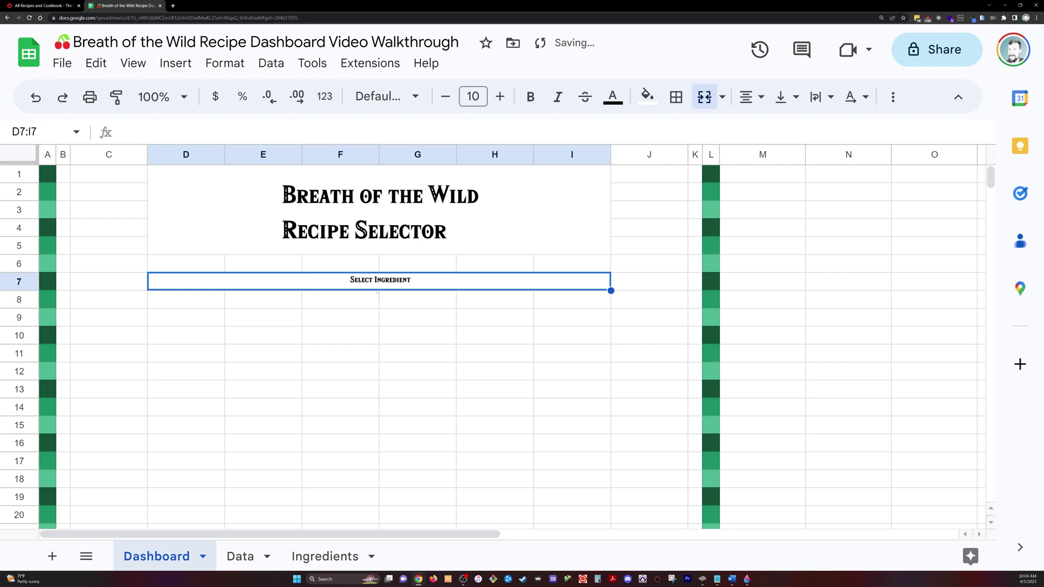
- Increase the height of rows 1 to 5 and make row 7 about twice as tall to enlarge both images
drag(19, 173, 19, 245)
drag(19, 254, 19, 260)
click(19, 311)
drag(19, 320, 19, 340)
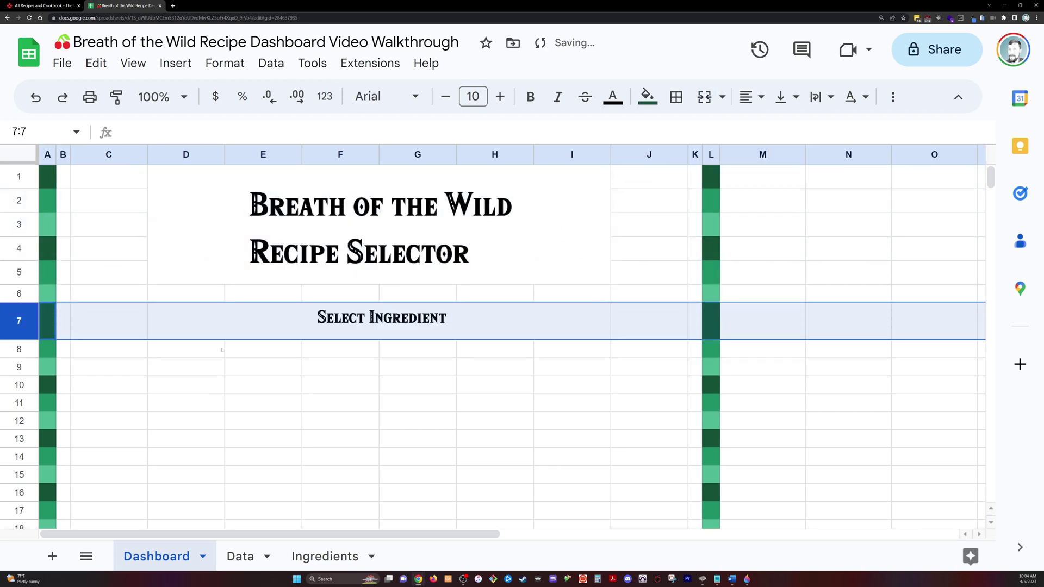
- Add a dropdown to E9 with the data validation criterion Dropdown (from a range)
click(296, 366)
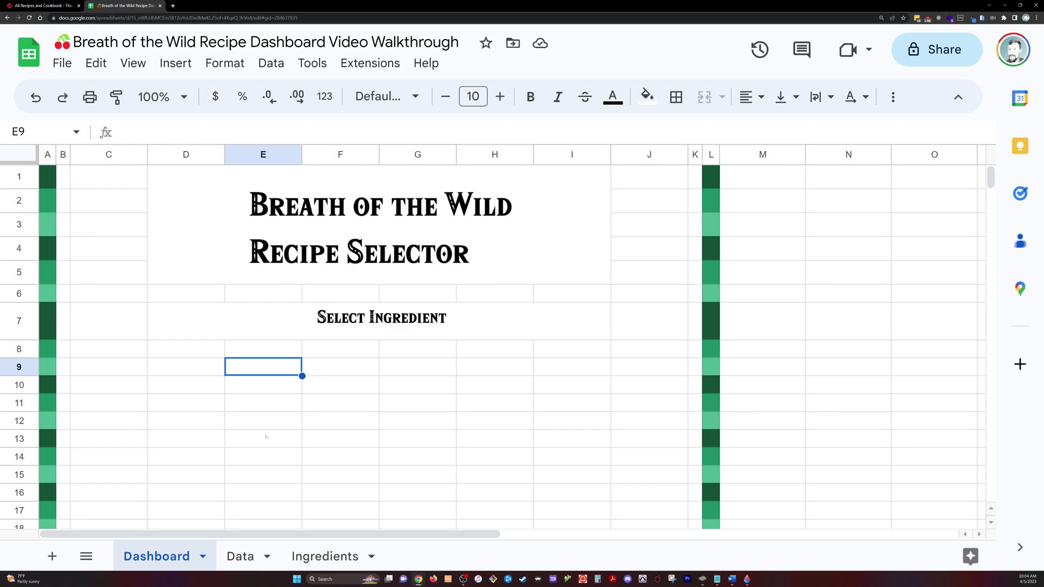
right_click(288, 367)
scroll(373, 316, down, 3)
click(338, 483)
click(818, 255)
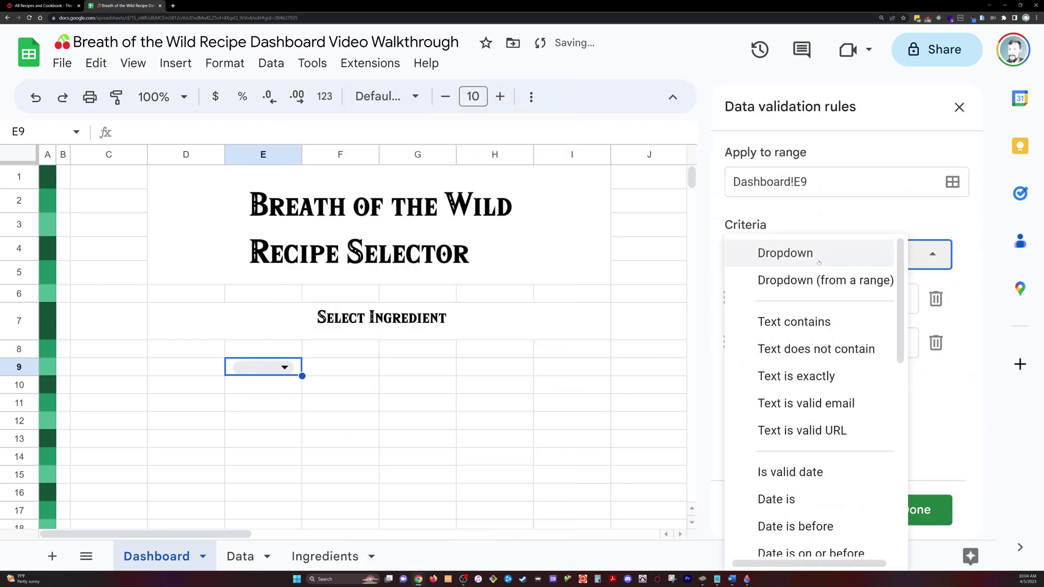
click(832, 279)
- Name the ingredient list A5:A63 on the Ingredients sheet allIngredients
click(325, 556)
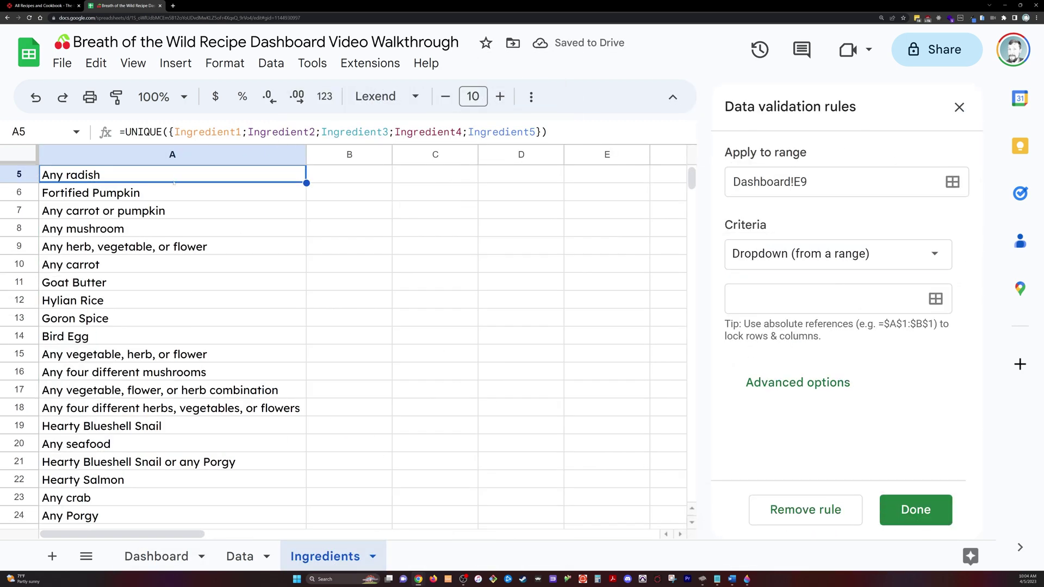
key(ctrl+shift+Down)
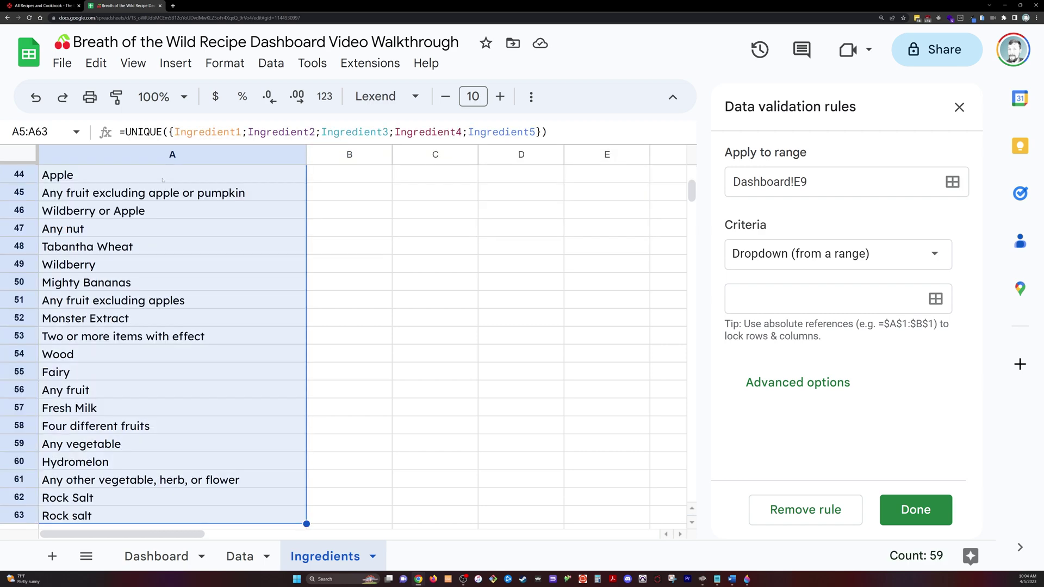
text(All)
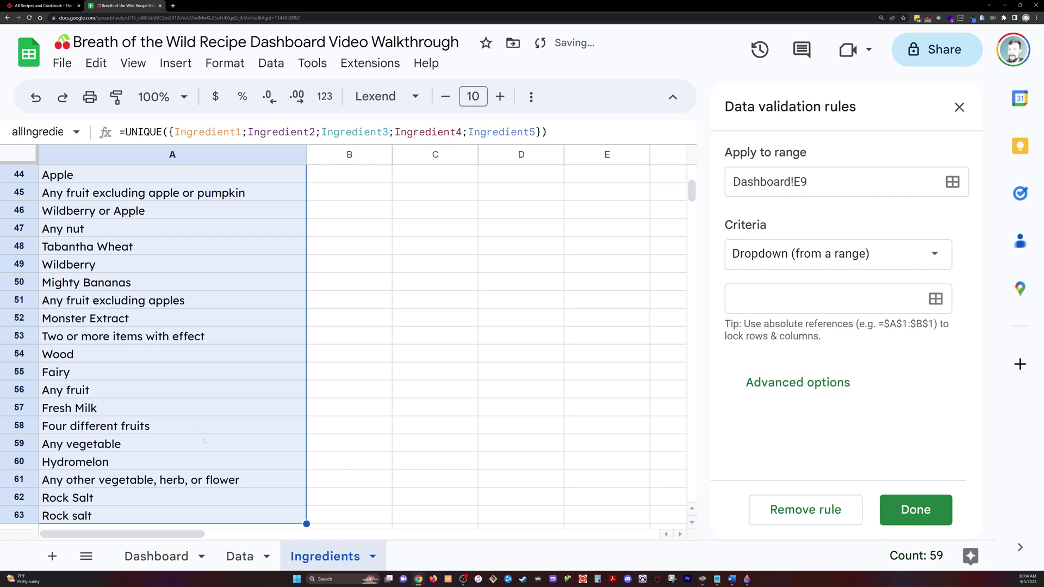
- Set the source range of the Dashboard E9 dropdown to =allIngredients and apply the rule
click(157, 556)
click(843, 307)
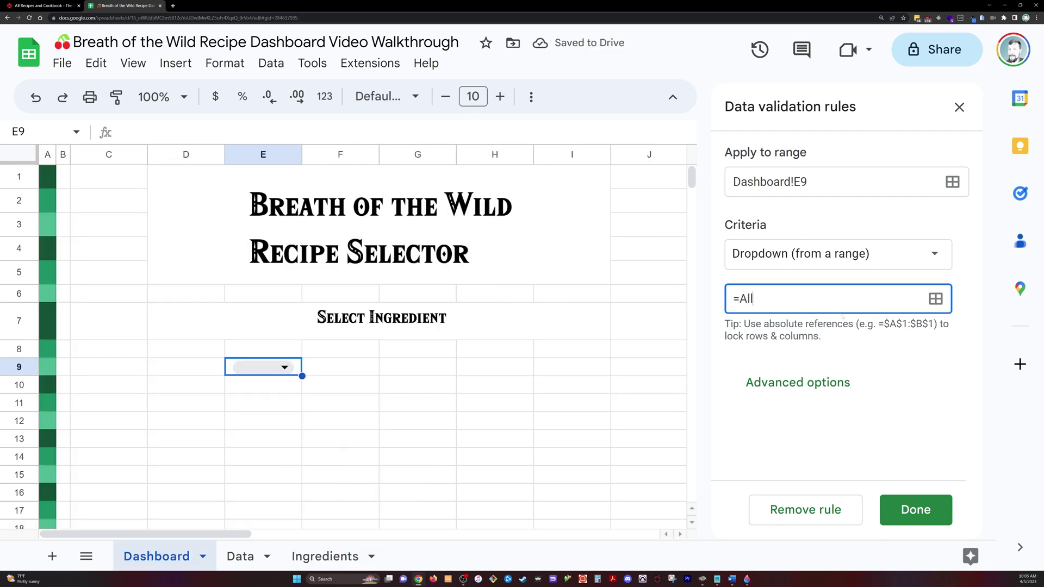
text(=allIngredients)
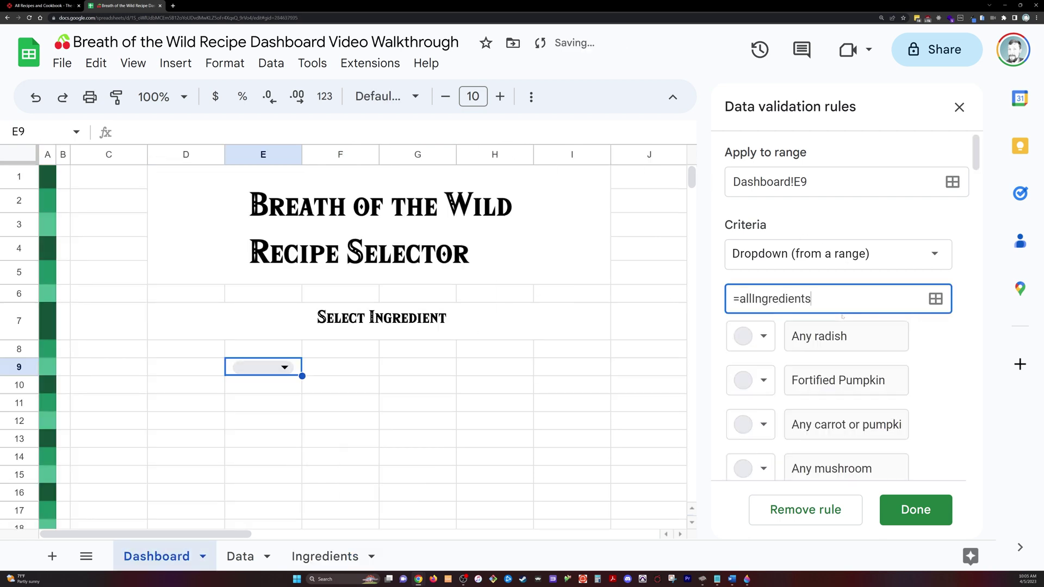
click(936, 514)
key(Escape)
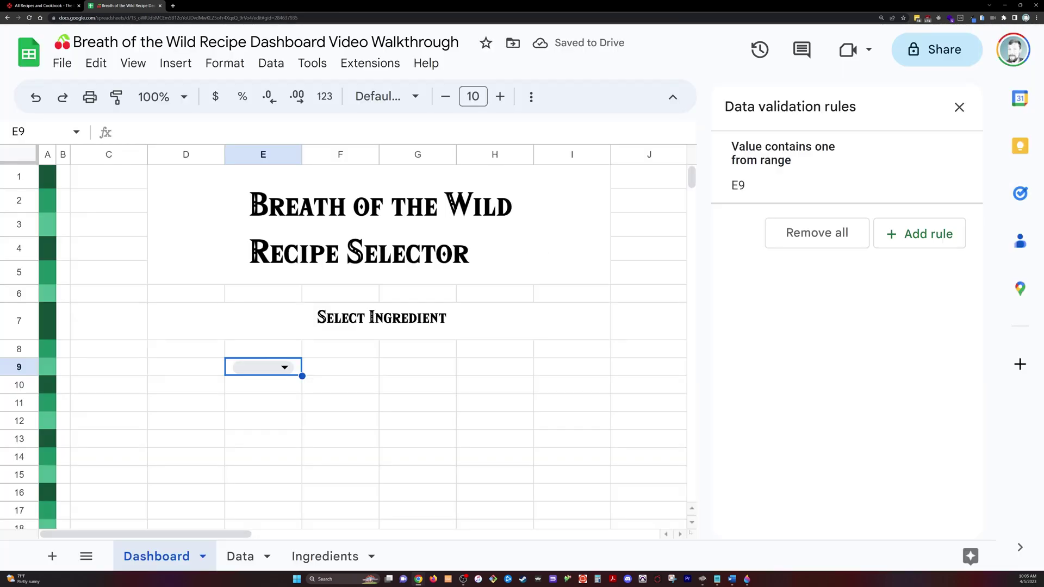
- Copy the ingredient dropdown from E9 into E10 and E11
click(347, 356)
key(Left)
key(Down)
key(ctrl+c)
key(Down)
key(ctrl+v)
key(Down)
key(ctrl+v)
- Merge E9:G9, E10:G10 and E11:G11 separately so each dropdown spans three columns
key(Up)
key(shift+Right)
key(shift+Right)
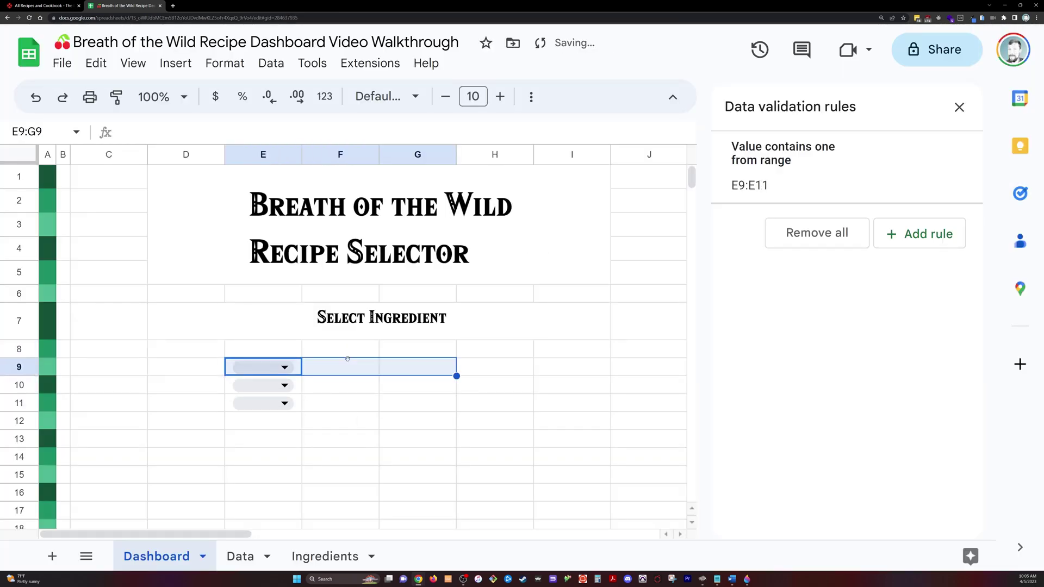
click(960, 107)
click(704, 97)
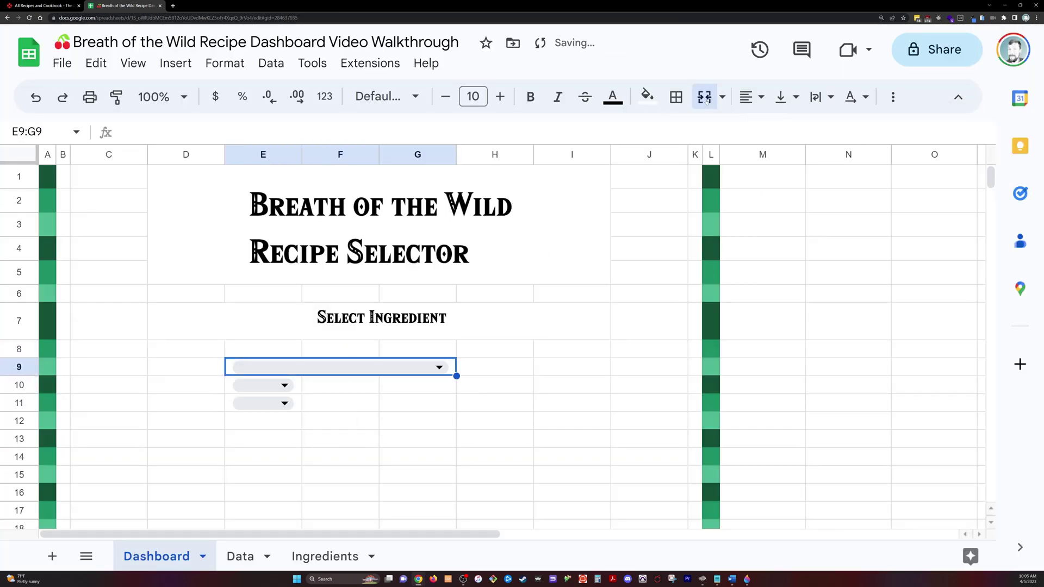
key(Down)
key(shift+Right)
key(shift+Right)
click(704, 97)
key(Down)
key(shift+Right)
key(shift+Right)
click(703, 97)
- Choose Fortified Pumpkin in the first two dropdowns and set the font of the whole Dashboard sheet to Lexend
click(430, 367)
key(ctrl+a)
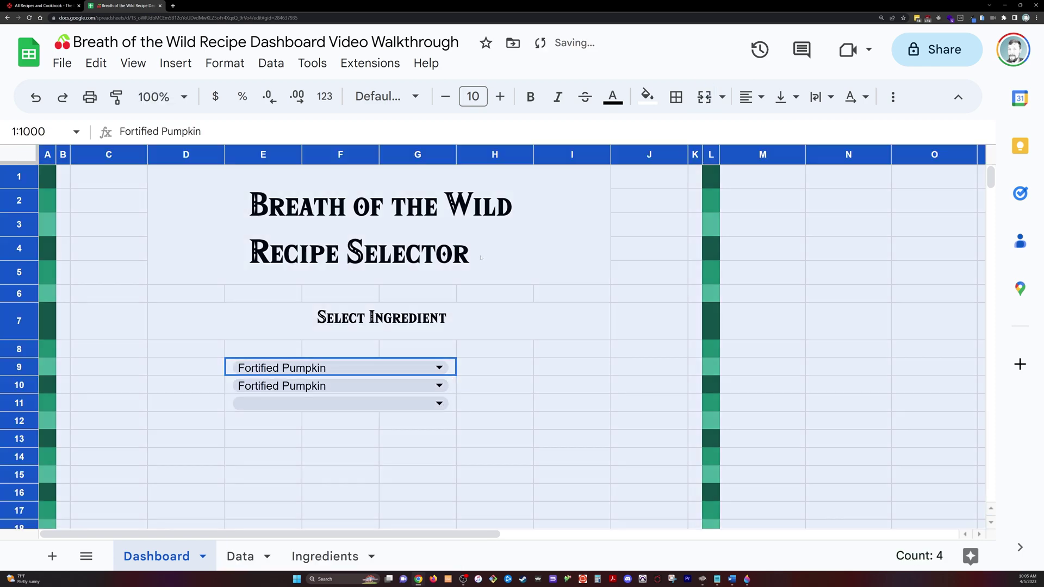
click(387, 96)
click(370, 457)
click(340, 457)
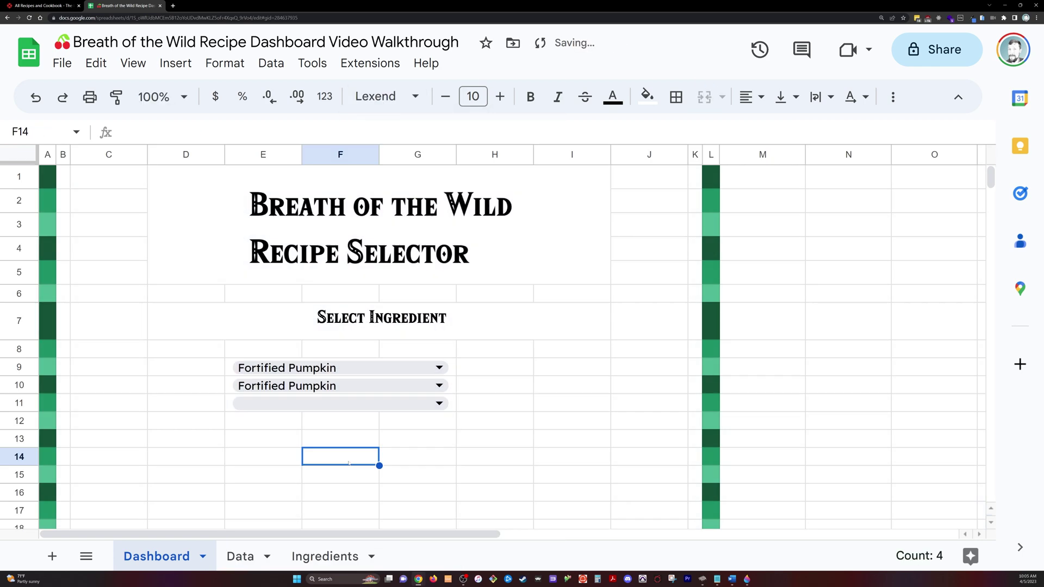
- Fill the dropdown block E9:G11 with golden yellow
drag(340, 367, 340, 402)
click(647, 96)
click(708, 250)
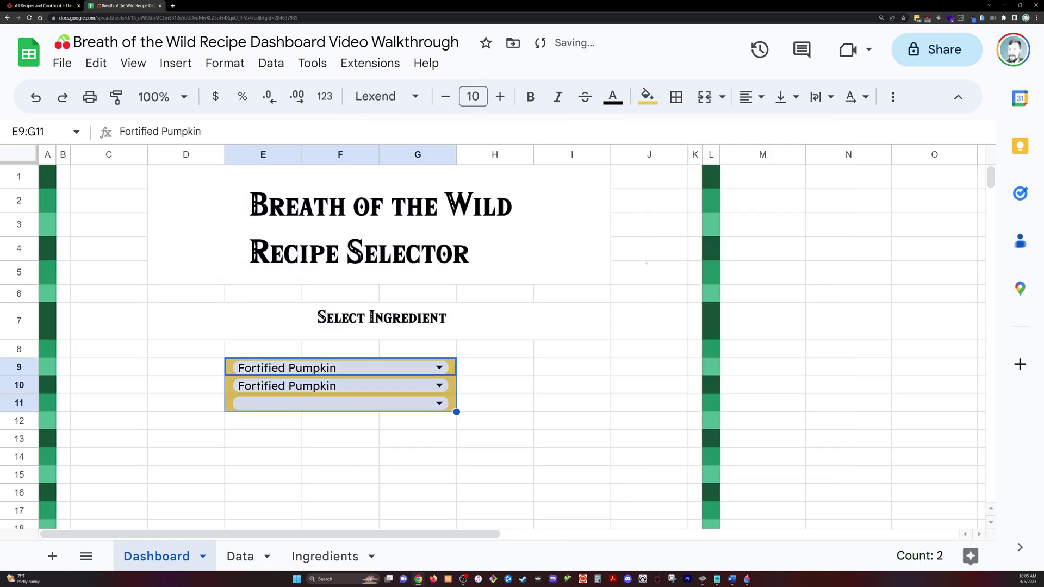
- Add a thick dark yellow-brown outer border around the dropdown block E9:G11
click(675, 97)
click(835, 135)
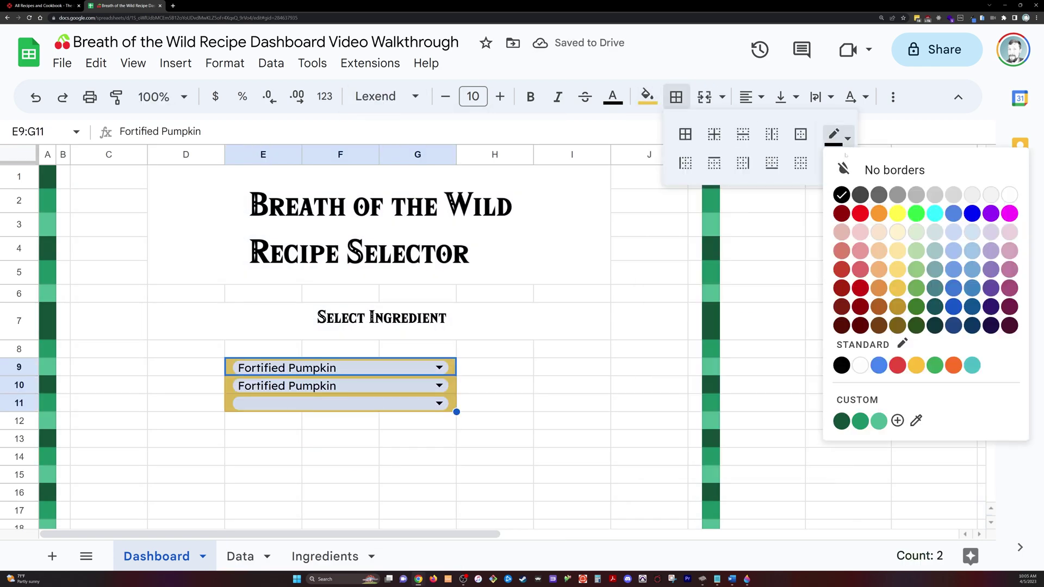
click(897, 324)
click(836, 158)
click(883, 226)
click(803, 135)
click(571, 403)
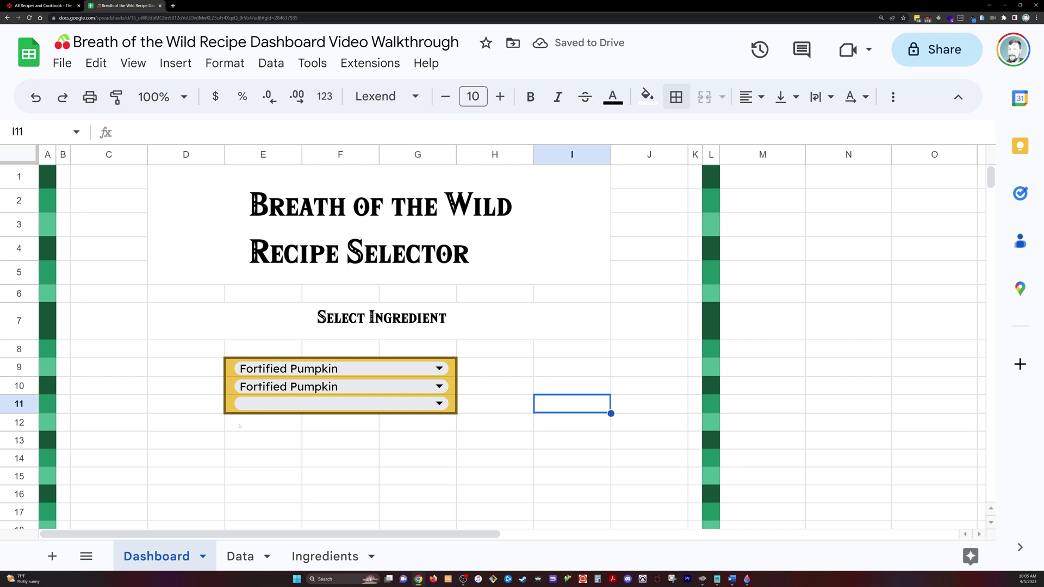
click(218, 476)
scroll(219, 471, down, 20)
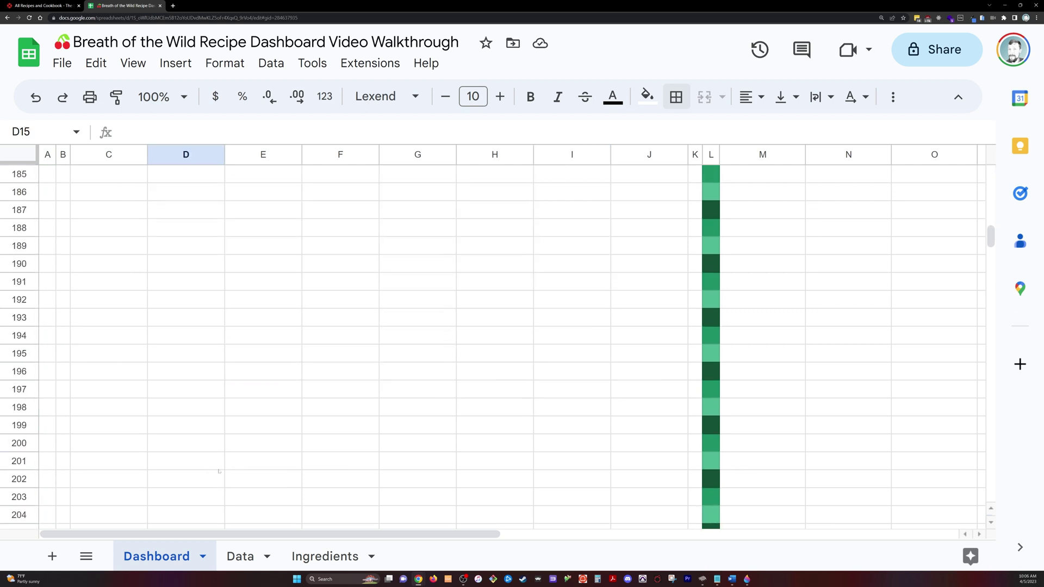
scroll(209, 380, up, 11)
shift+click(203, 267)
key(ctrl+shift+Right)
key(ctrl+shift+Left)
key(shift+Right)
key(shift+Right)
key(shift+Right)
key(shift+Right)
key(shift+Right)
key(shift+Right)
key(shift+Right)
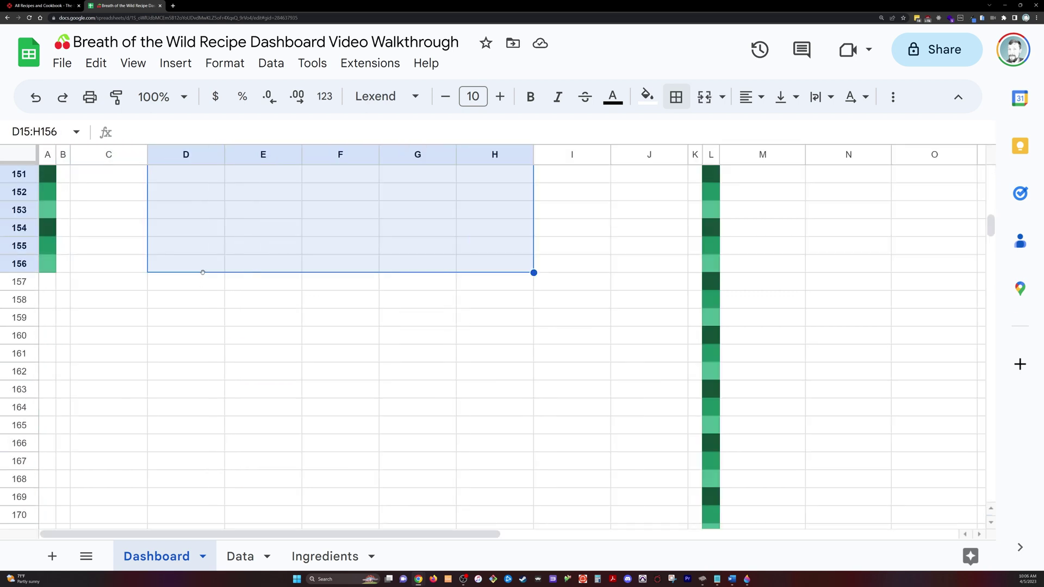
- Apply thin teal borders to every cell of C15:J156
key(Left)
scroll(203, 274, down, 20)
shift+click(130, 357)
key(ctrl+shift+Right)
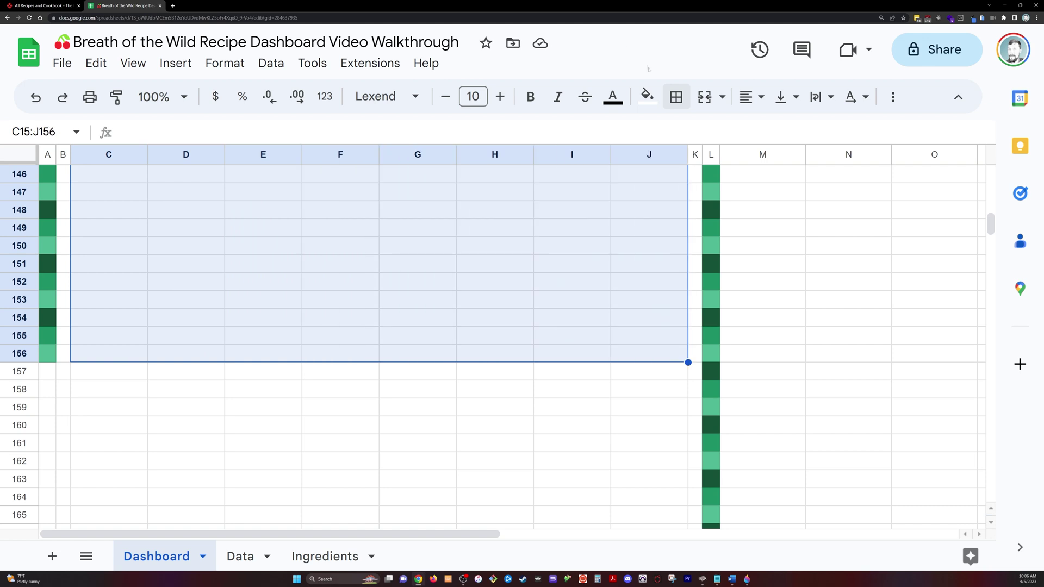
click(676, 97)
click(837, 136)
click(837, 136)
click(840, 159)
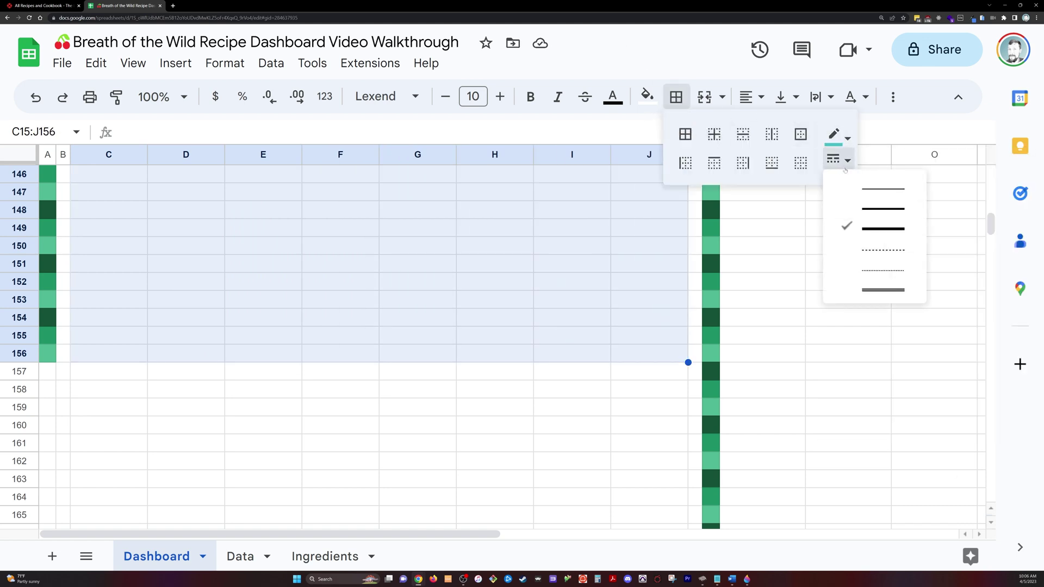
click(875, 188)
click(685, 134)
scroll(368, 358, up, 20)
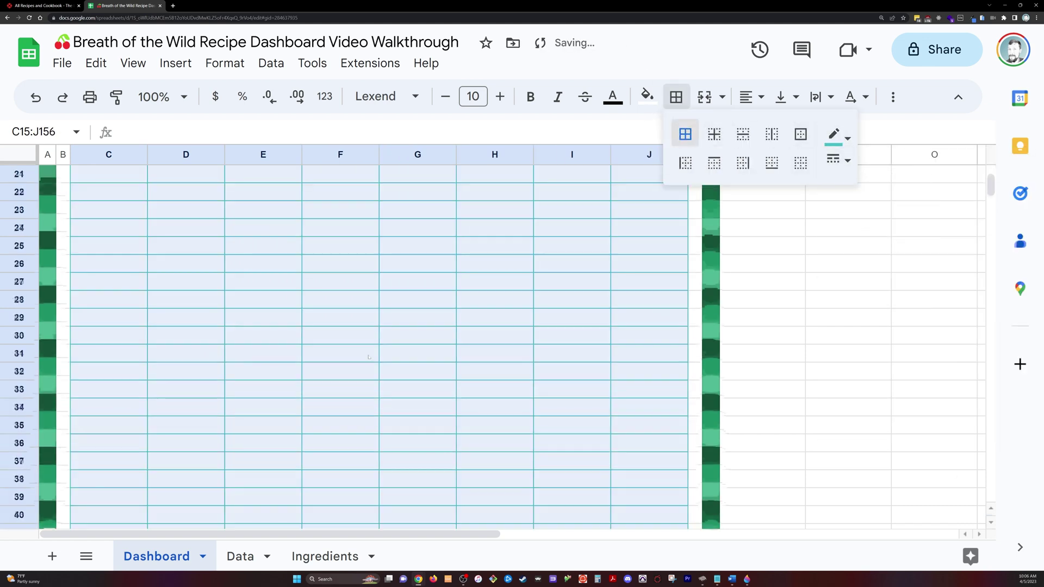
- Hide the gridlines on the Dashboard sheet
scroll(368, 357, up, 7)
click(133, 63)
mouse_move(163, 93)
click(432, 128)
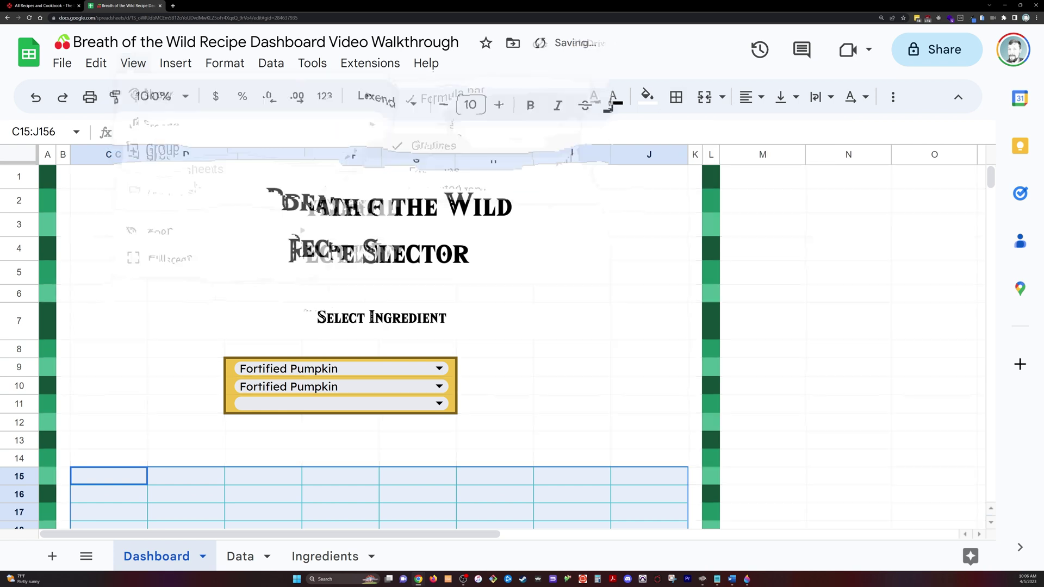
- Extend the three dropdown cells through column H by merging E9:H9, E10:H10 and E11:H11
click(477, 368)
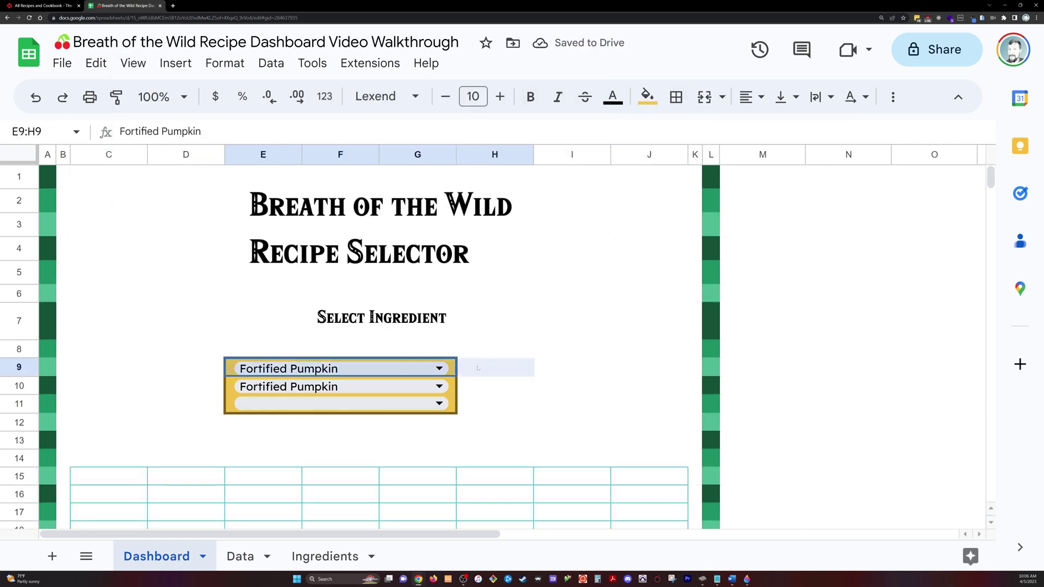
click(705, 97)
key(Down)
key(shift+Right)
key(shift+Right)
key(shift+Right)
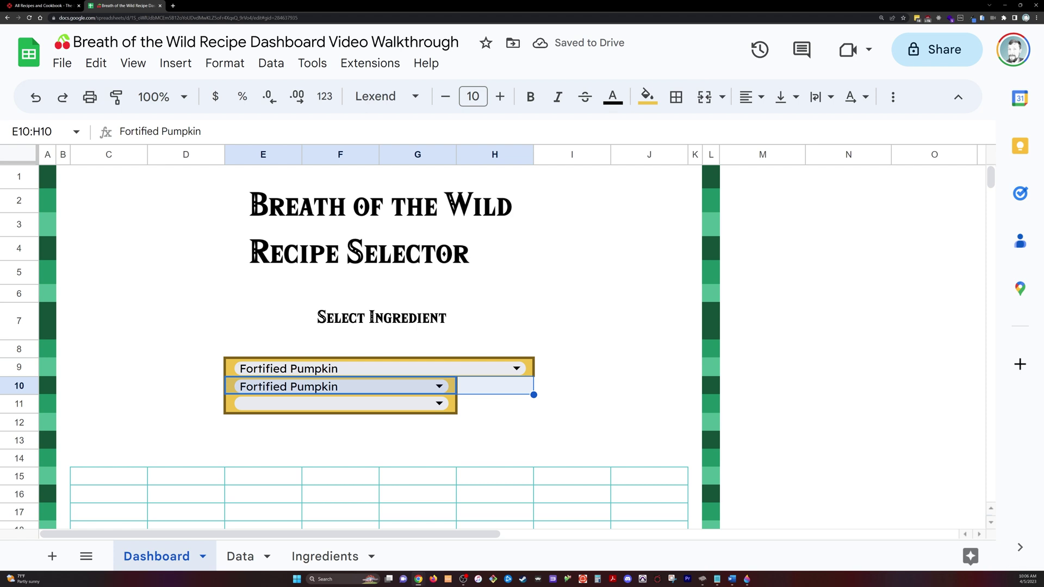
click(704, 97)
key(Down)
key(shift+Right)
key(shift+Right)
key(shift+Right)
click(704, 97)
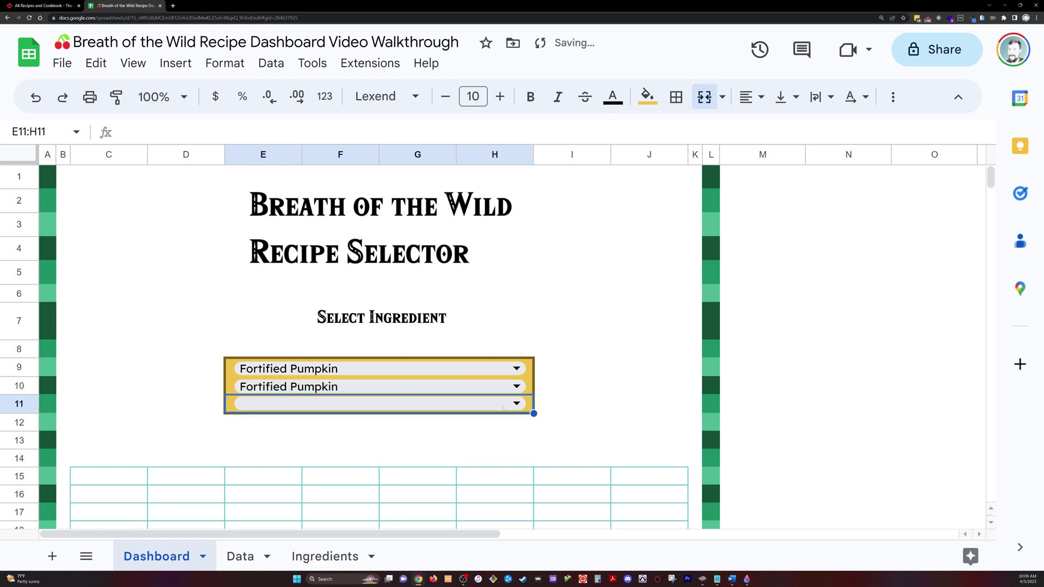
- Center the text of the dropdowns in E9:H11 and increase its font size to 13
drag(528, 367, 526, 403)
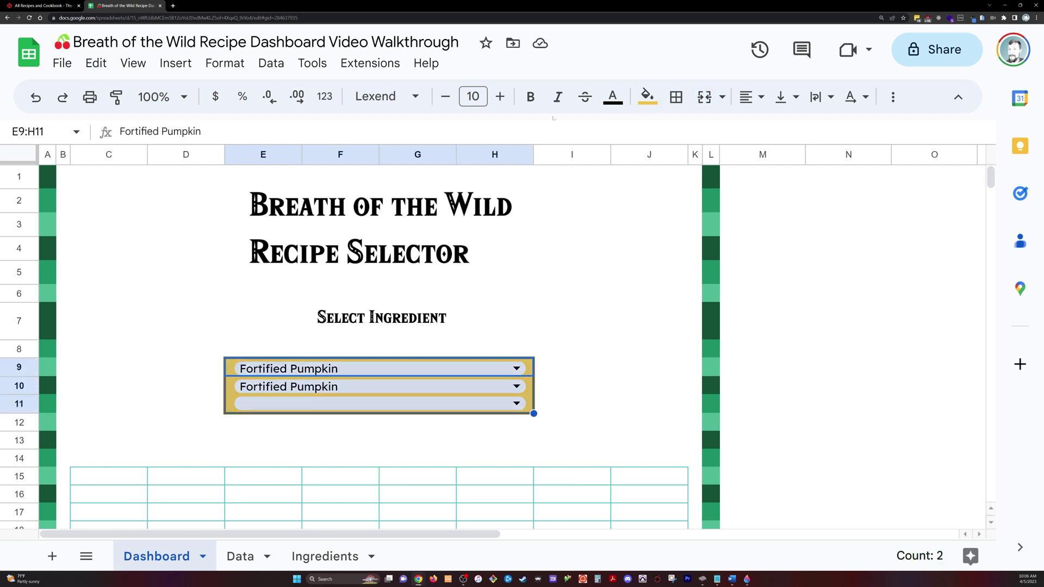
click(752, 96)
click(778, 130)
click(500, 97)
click(500, 97)
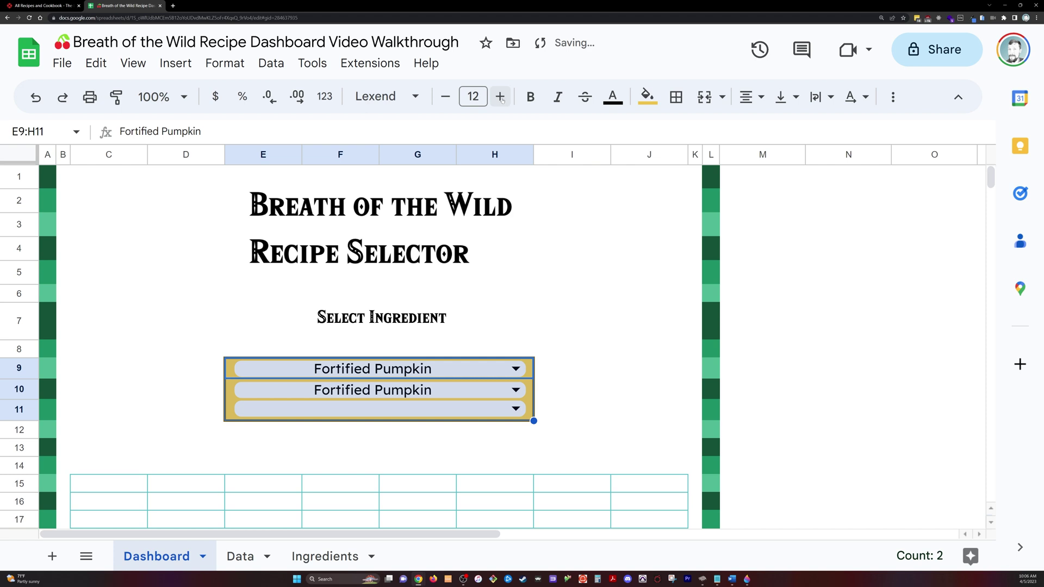
click(500, 97)
click(271, 297)
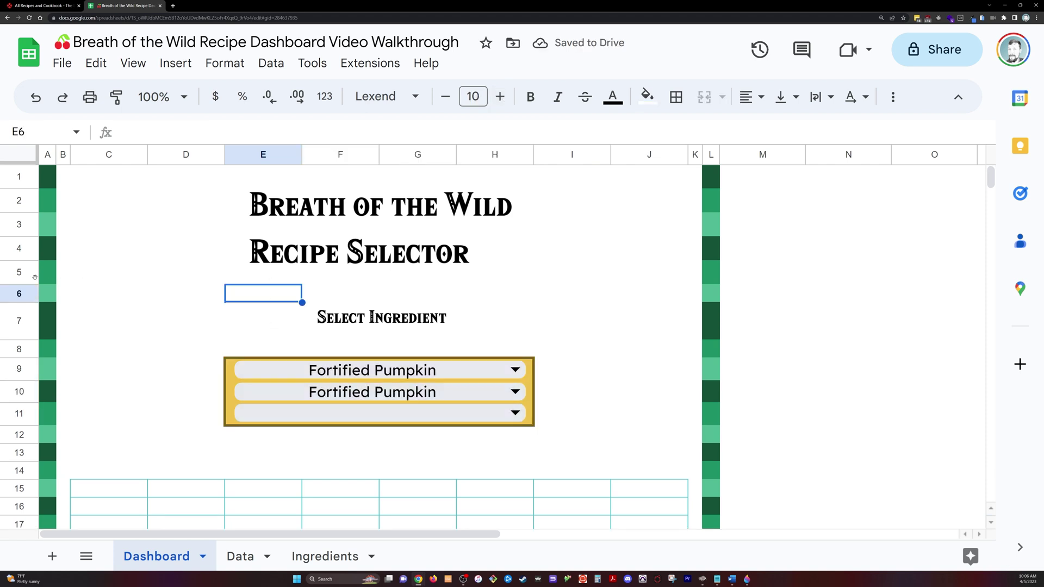
- Shrink rows 6 and 8 to thin spacer rows around the Select Ingredient heading
mouse_move(20, 294)
mouse_down()
mouse_move(20, 273)
mouse_move(20, 291)
mouse_up()
key(ctrl+z)
click(21, 294)
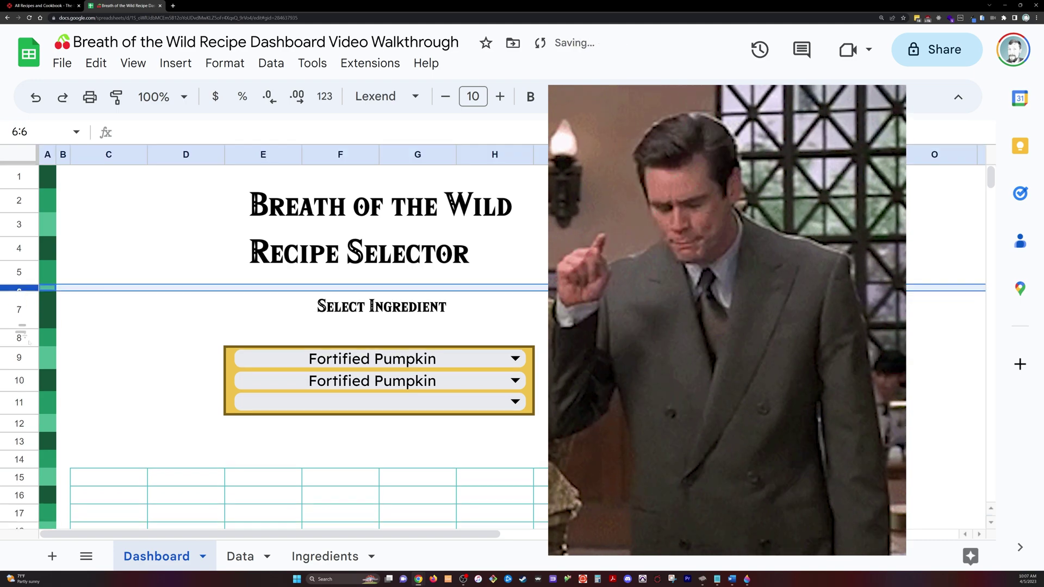
click(20, 337)
drag(20, 347, 20, 337)
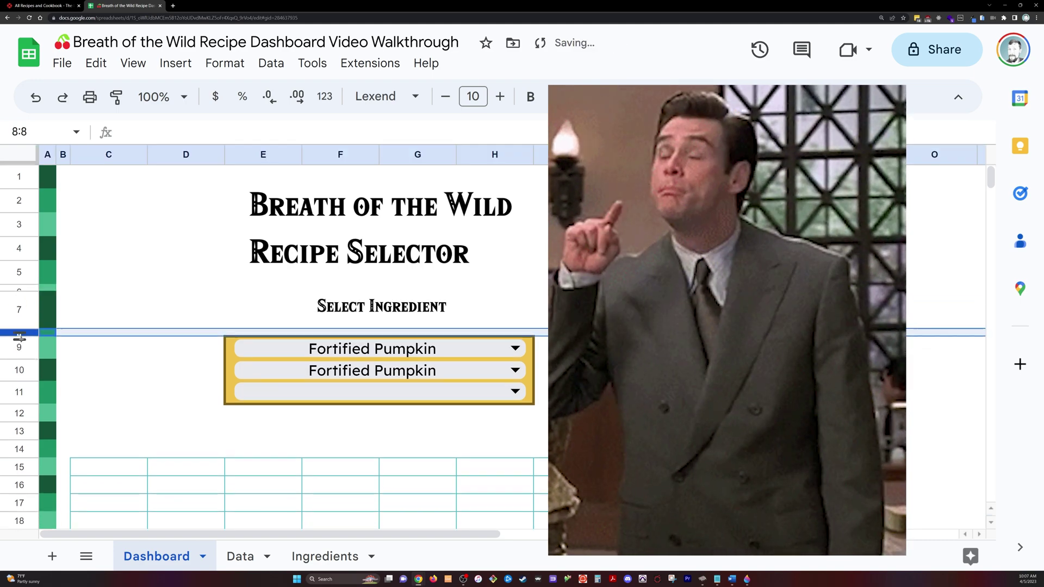
- Insert the Recipe heading image into cell C13
click(339, 430)
click(108, 433)
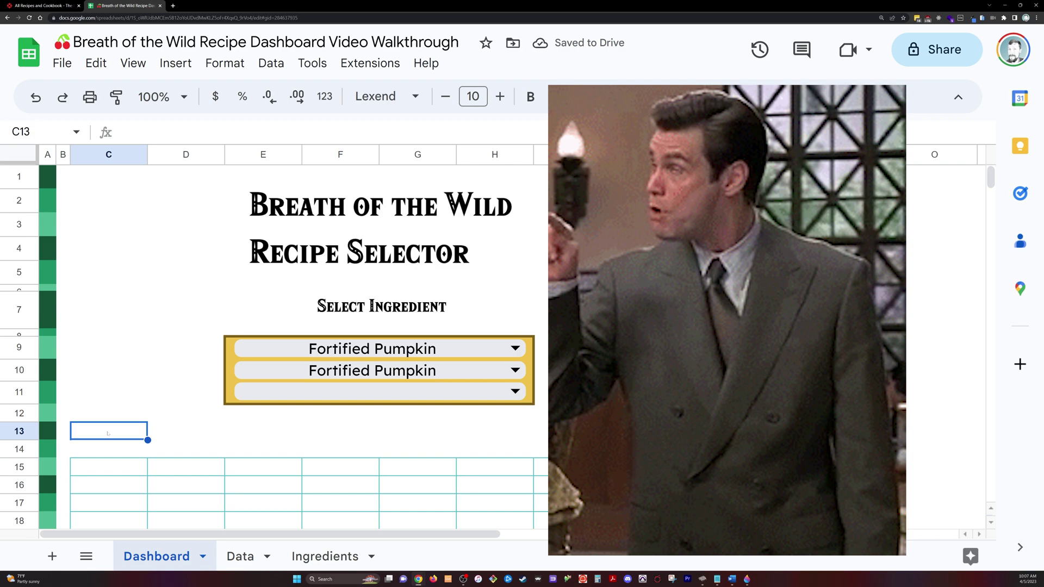
click(175, 63)
mouse_move(229, 270)
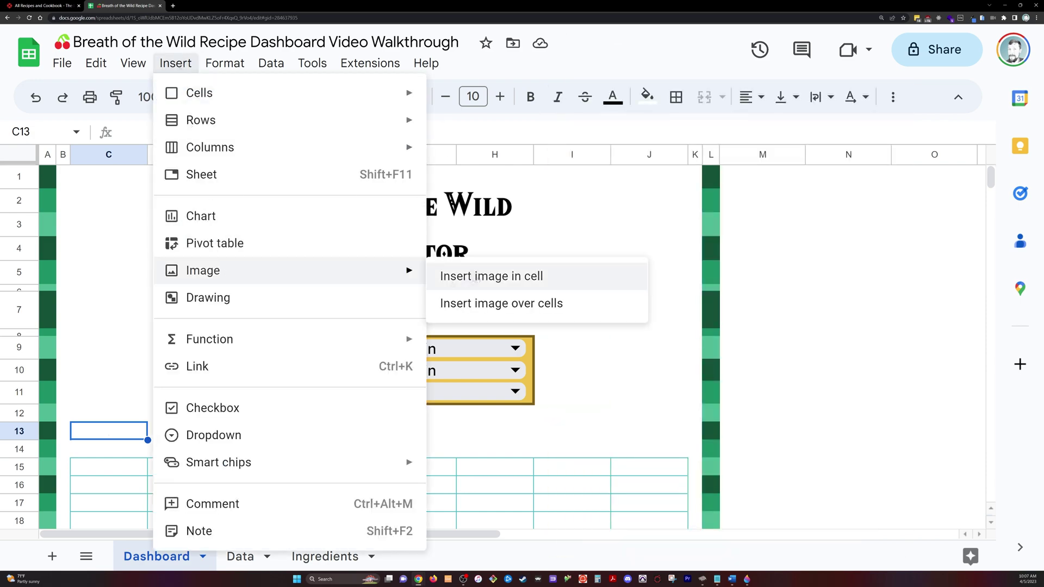
click(474, 277)
drag(0, 396, 477, 396)
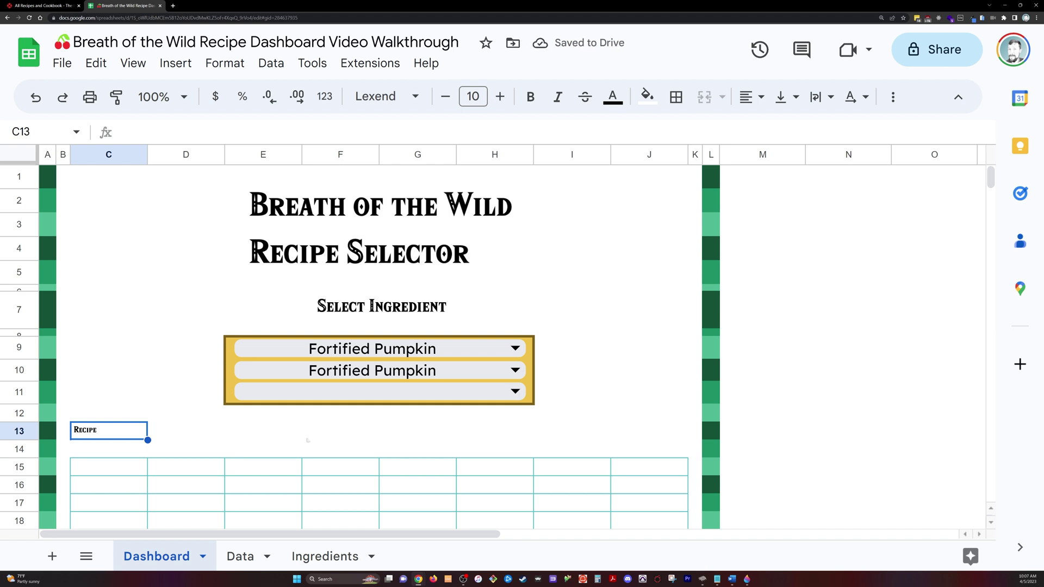
- Merge D13:J13 and insert the Ingredients heading image into the merged cell
click(272, 432)
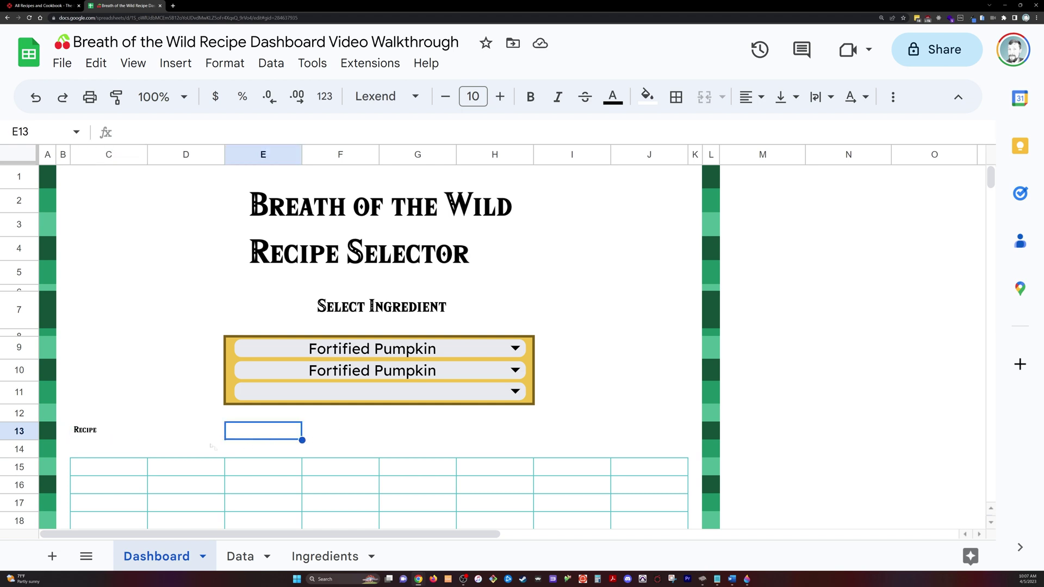
drag(211, 435, 679, 435)
click(704, 96)
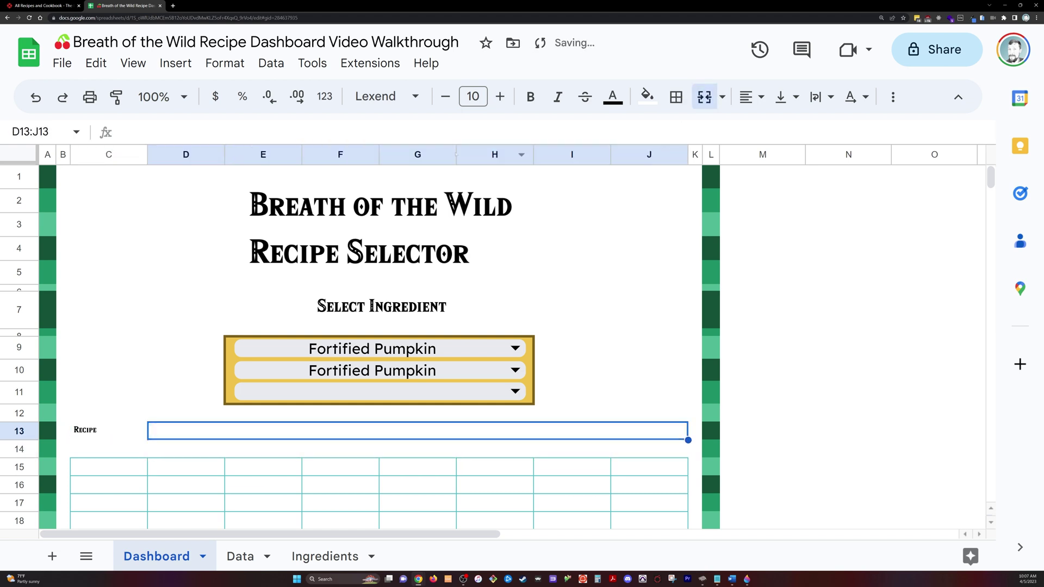
click(175, 63)
mouse_move(210, 268)
click(500, 300)
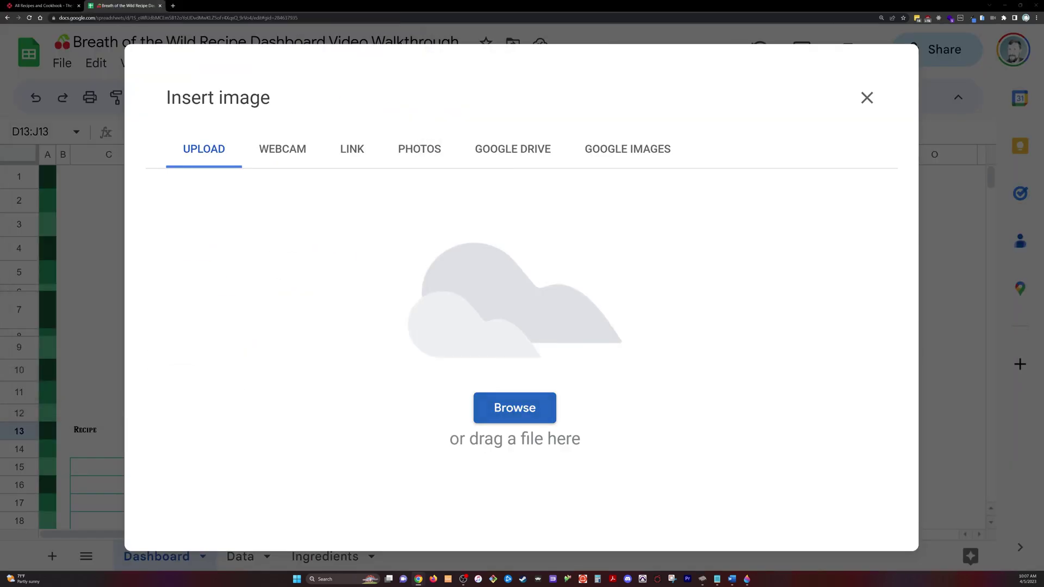
click(521, 405)
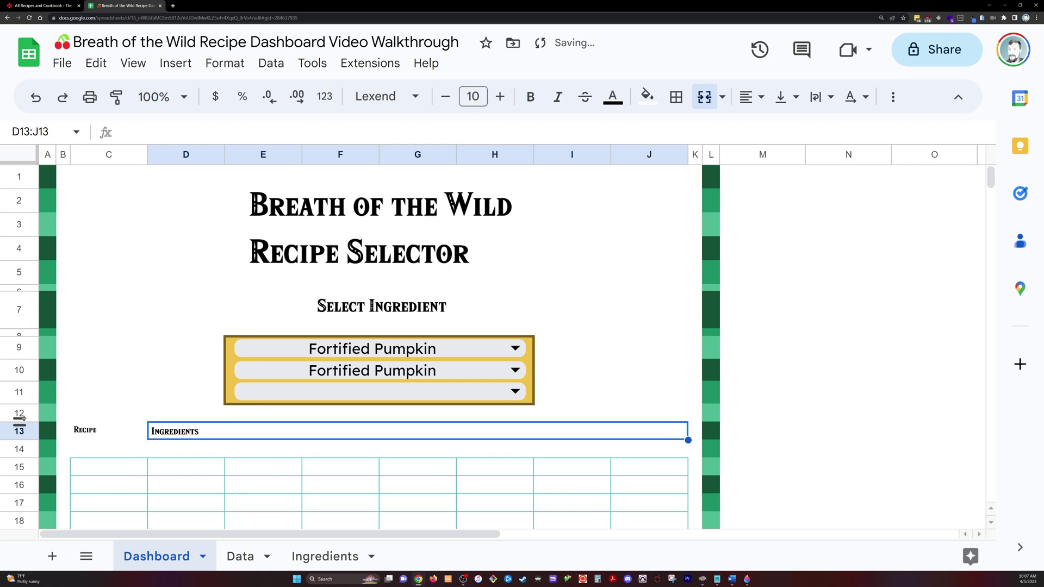
- Make row 12 a thin spacer and row 13 taller, and center the Recipe and Ingredients headings in C13:J13
drag(20, 421, 19, 449)
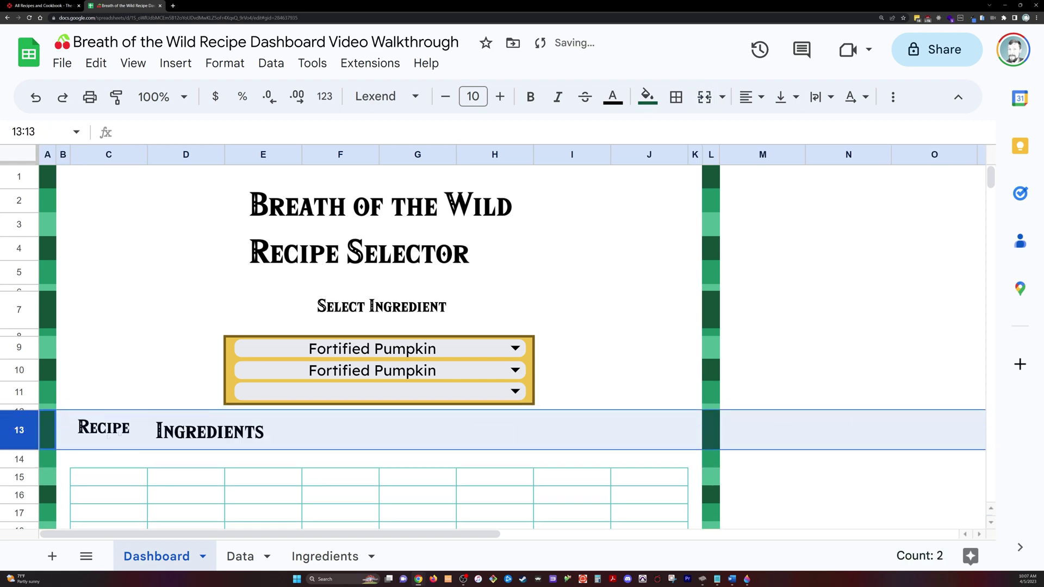
click(236, 438)
drag(111, 433, 234, 435)
click(749, 96)
click(776, 130)
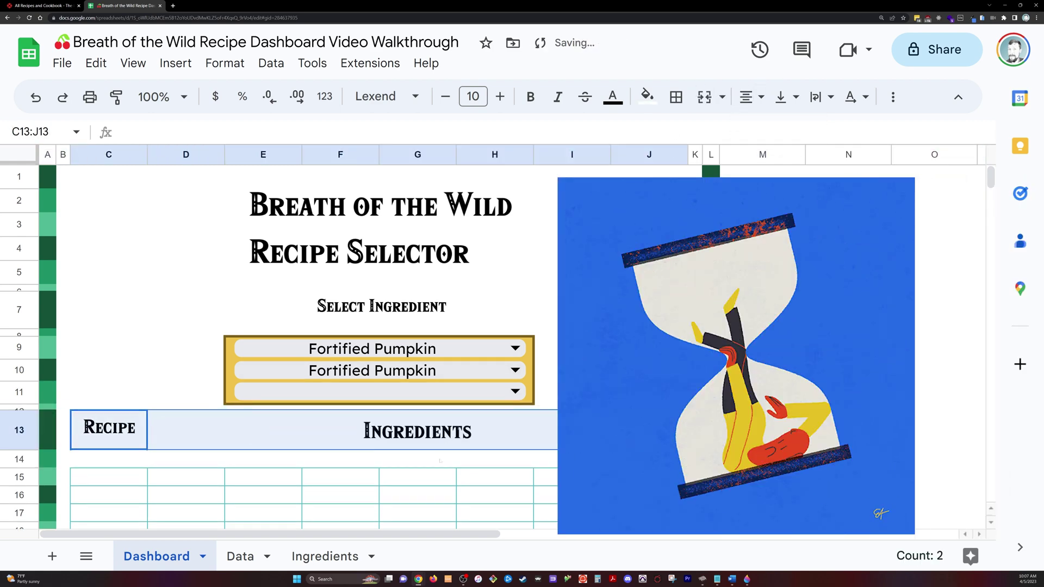
- Enter =QUERY(RecipeList,"Select *") in C15 to list all recipes in the results table
click(435, 474)
click(110, 472)
text(=query)
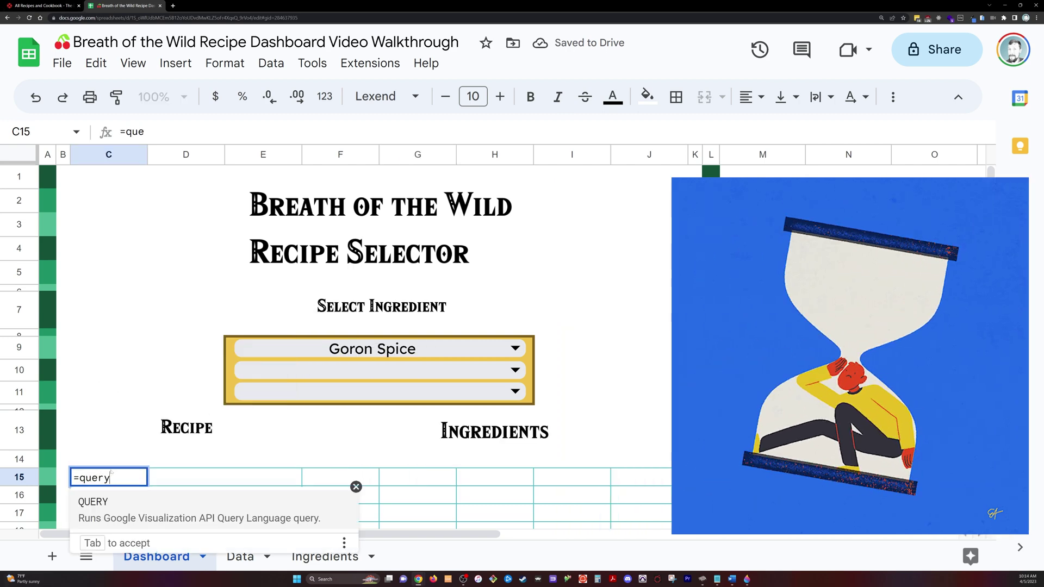
text((rec)
key(Tab)
text(,"Se)
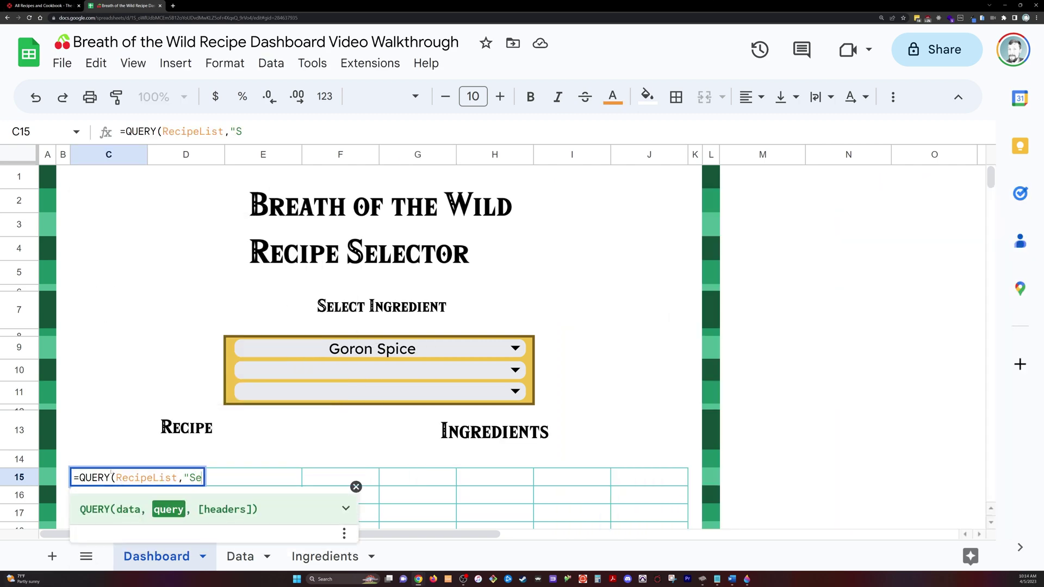
text(lect *"))
key(Return)
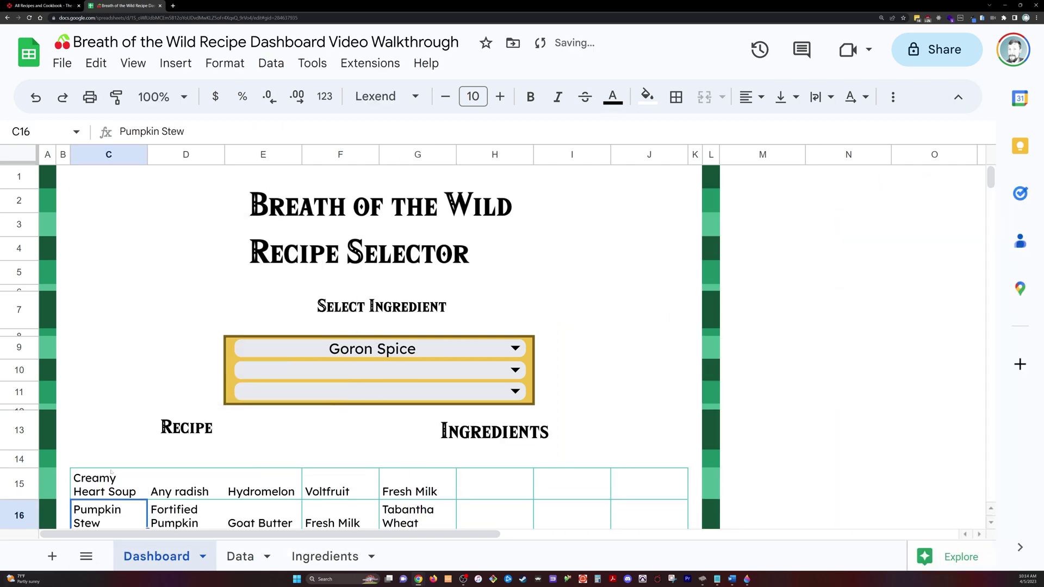
- Extend the C15 formula to =QUERY(RecipeList,"Select * WHERE D matches'"&E9&"'") so it filters by the first dropdown
scroll(111, 472, down, 20)
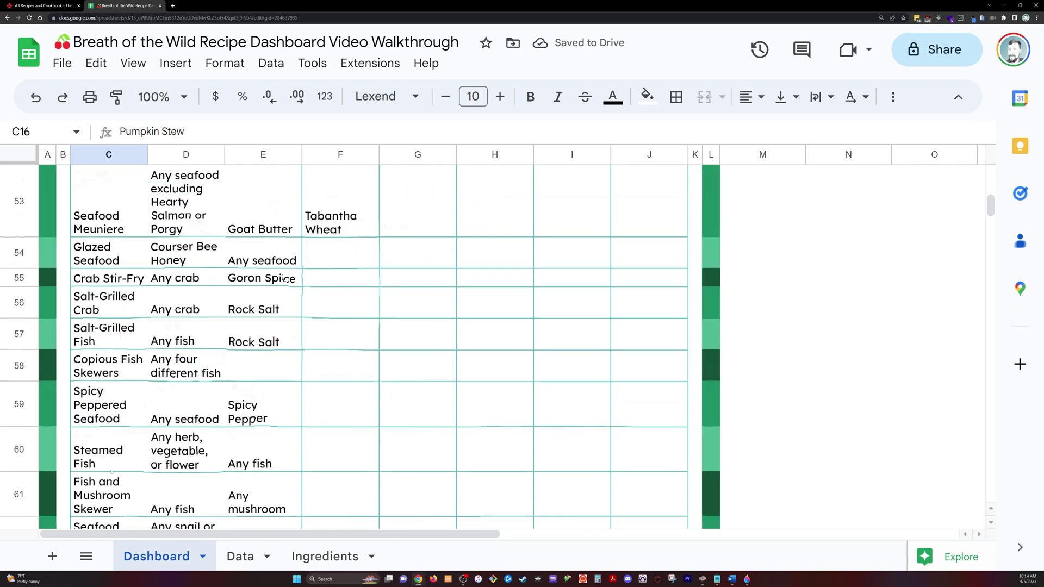
scroll(111, 472, up, 20)
scroll(353, 448, up, 3)
scroll(279, 426, down, 2)
double_click(109, 357)
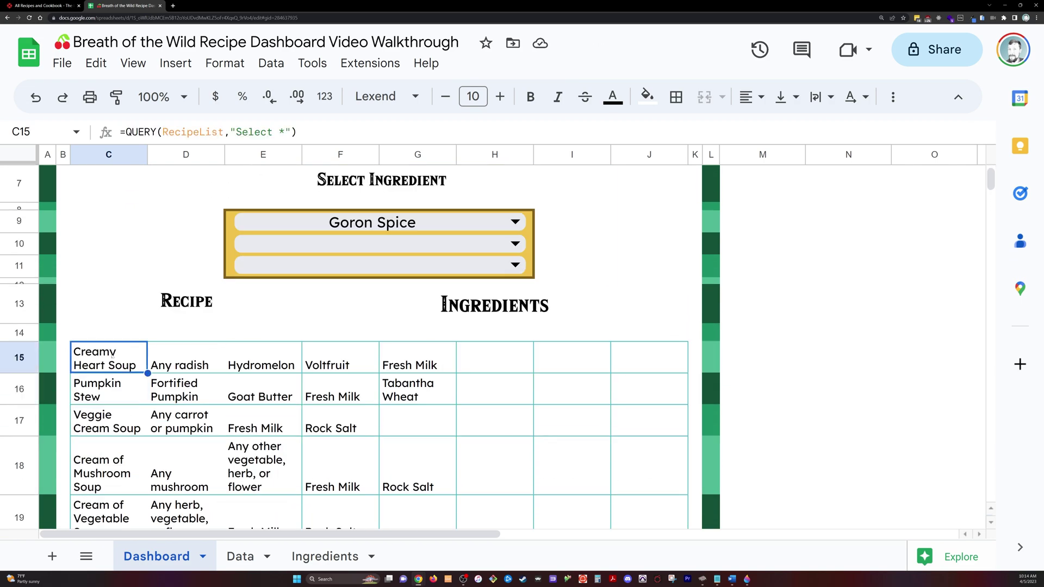
click(244, 351)
text(WHERE )
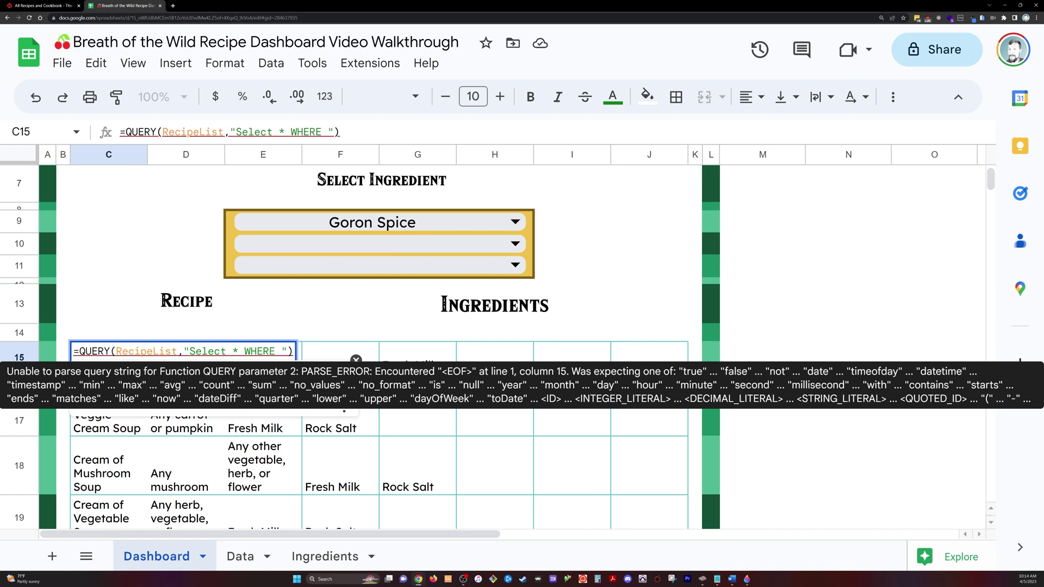
text('"&E9)
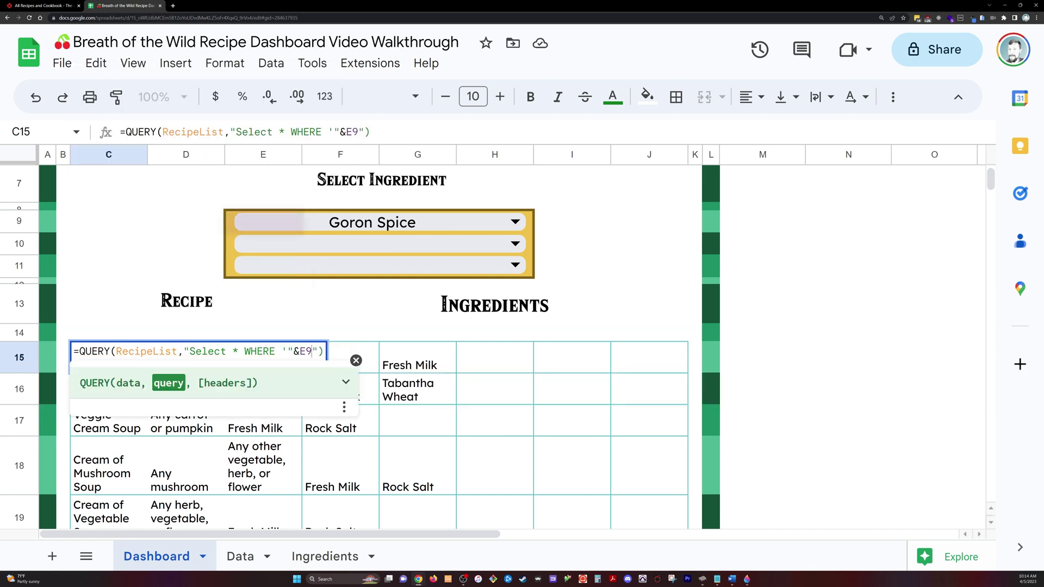
text("')
text(&)
text(D match)
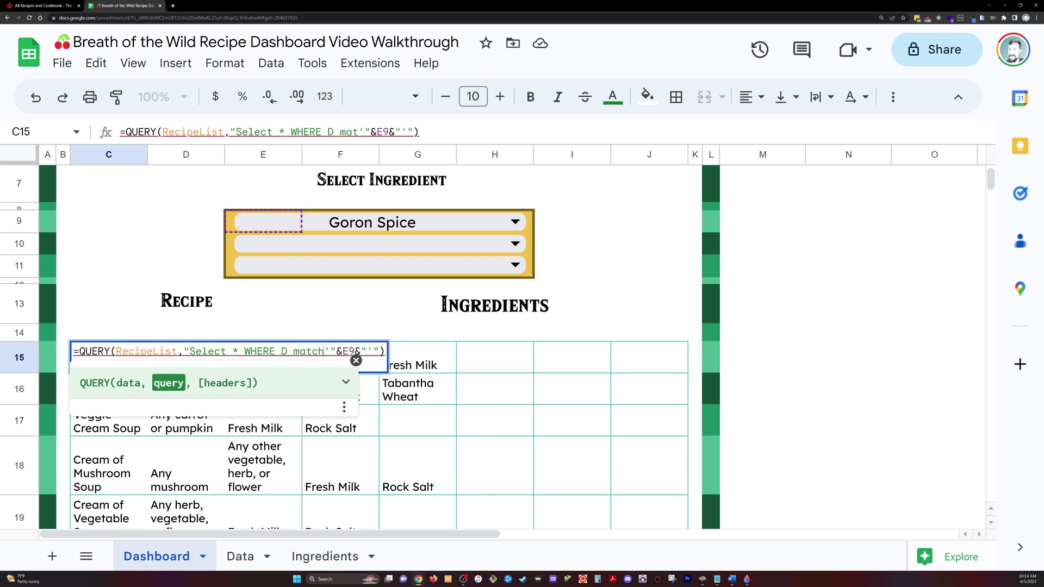
text(es)
key(Return)
key(Up)
key(Return)
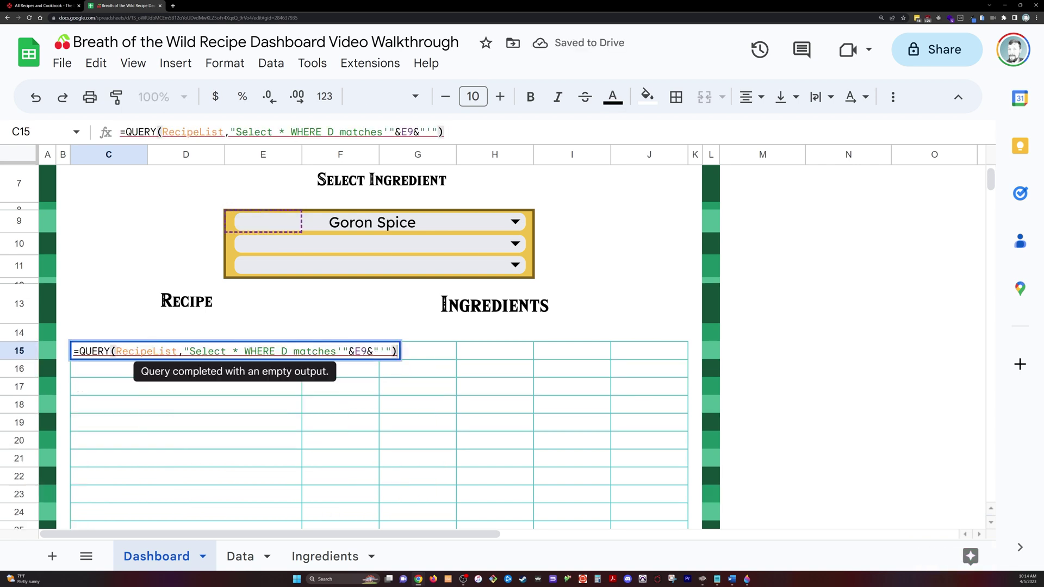
key(Left)
key(Left)
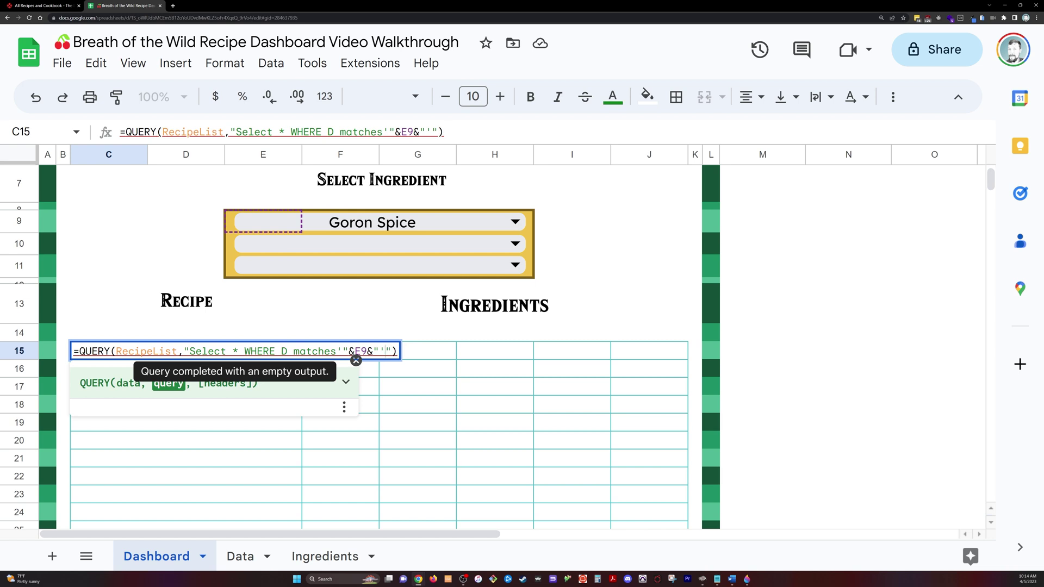
key(Return)
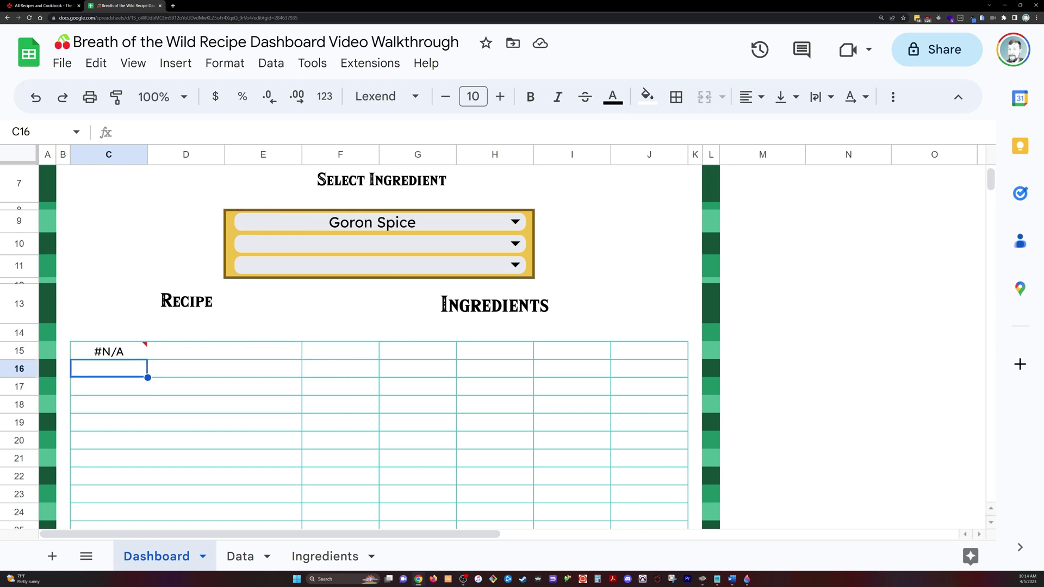
- Test the recipe filter by choosing Any carrot or pumpkin and Any carrot in the first ingredient dropdown
click(348, 222)
click(345, 275)
click(353, 222)
click(357, 302)
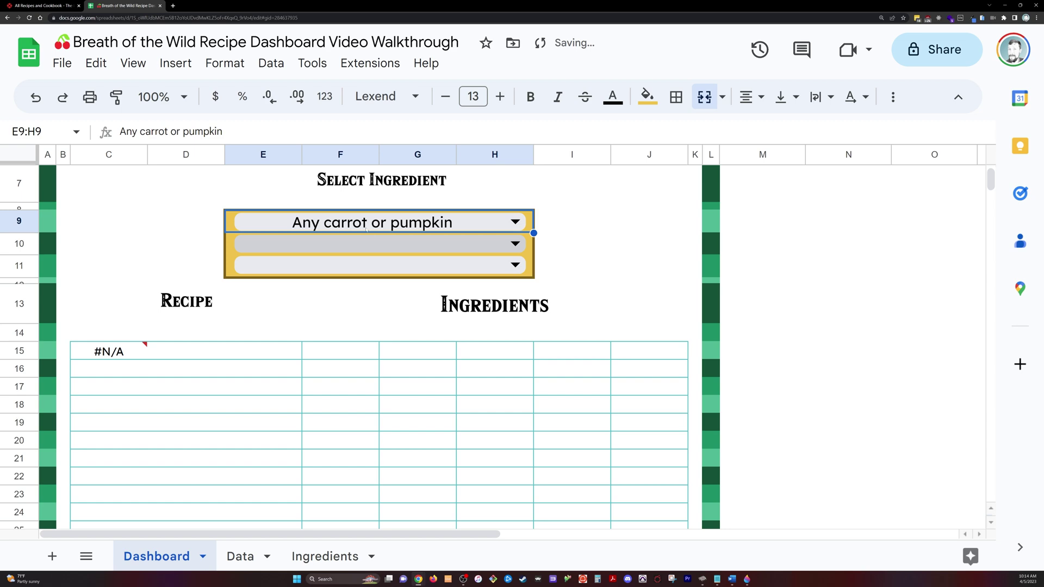
click(359, 222)
click(362, 386)
- Check the columns on the Data sheet and make the C15 query match column E against the E9 ingredient
click(128, 356)
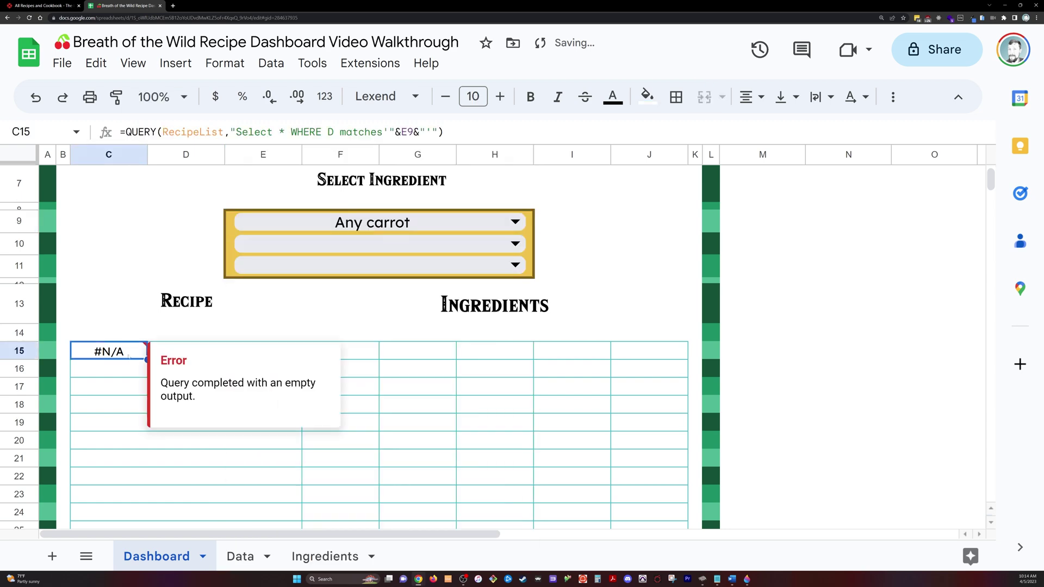
click(242, 557)
click(175, 558)
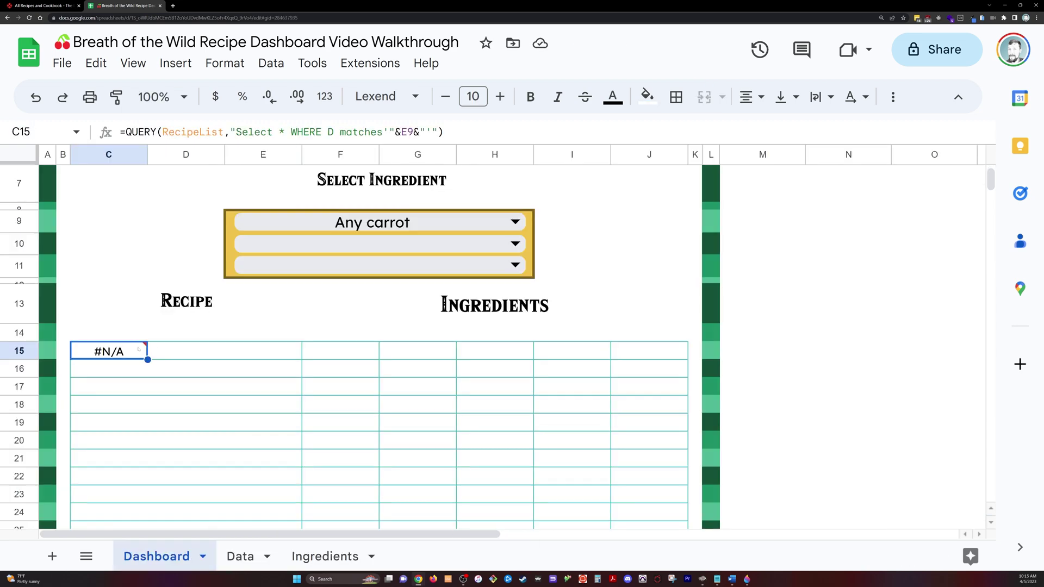
double_click(129, 351)
double_click(284, 351)
key(Return)
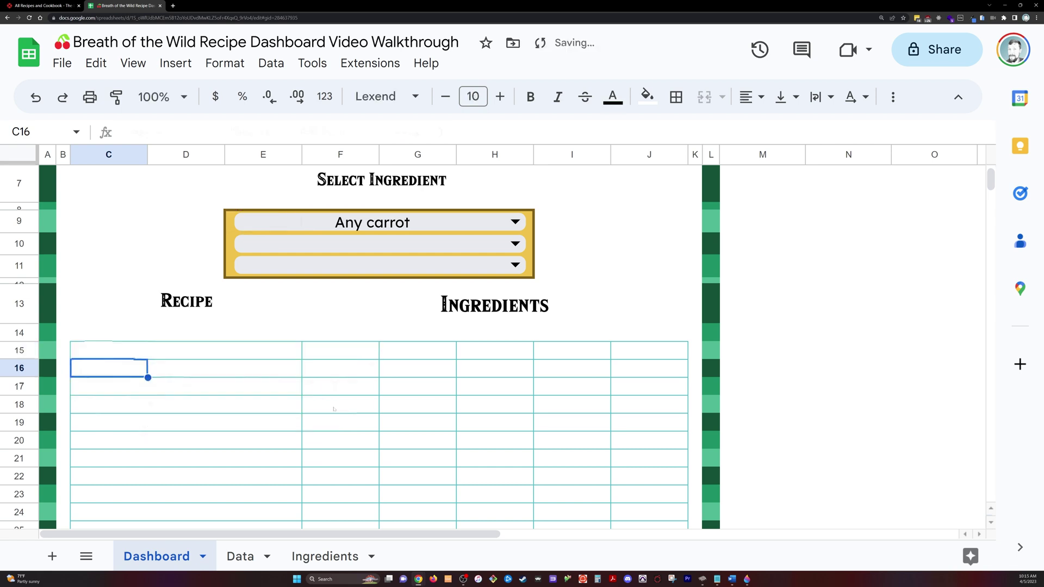
- Test the corrected filter with Goat Butter and leave the first ingredient dropdown set to Hylian Rice
click(354, 222)
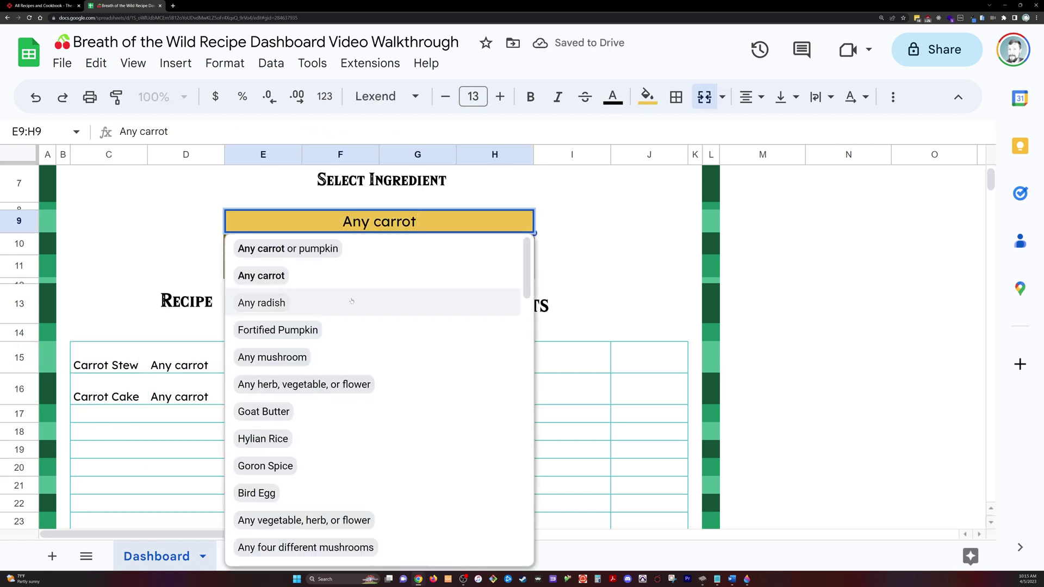
click(340, 411)
click(381, 221)
click(299, 438)
- Reapply borders to every cell of the results table C15:J156
click(110, 351)
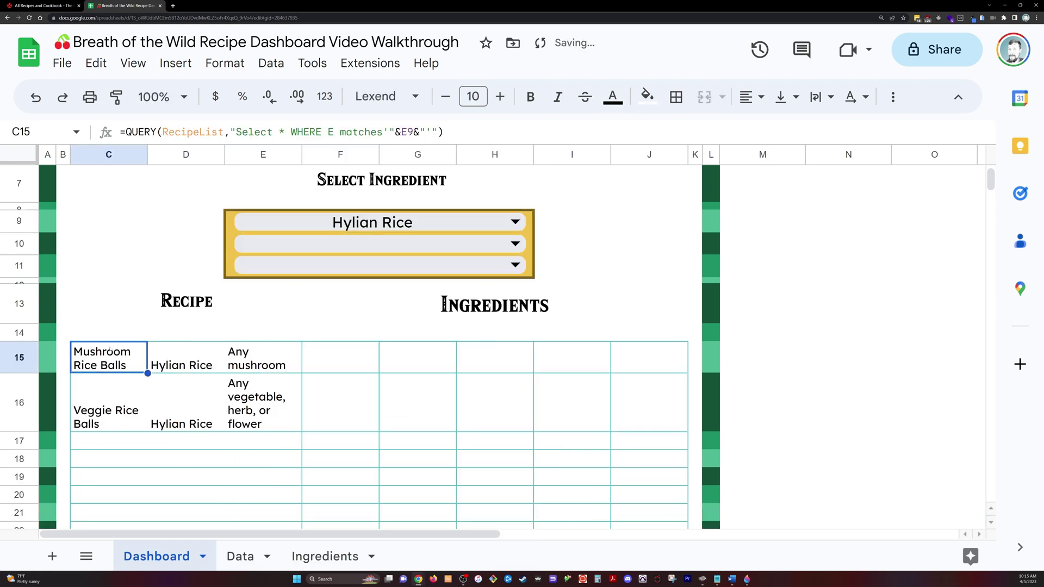
key(ctrl+shift+Down)
key(ctrl+shift+Down)
key(ctrl+shift+Up)
scroll(185, 459, down, 20)
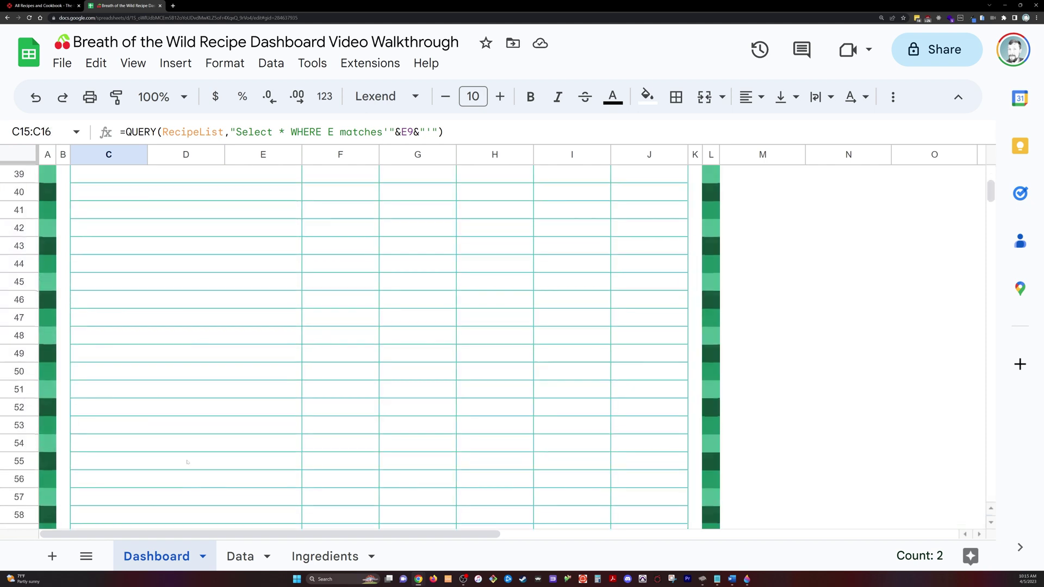
scroll(185, 459, up, 15)
shift+click(632, 377)
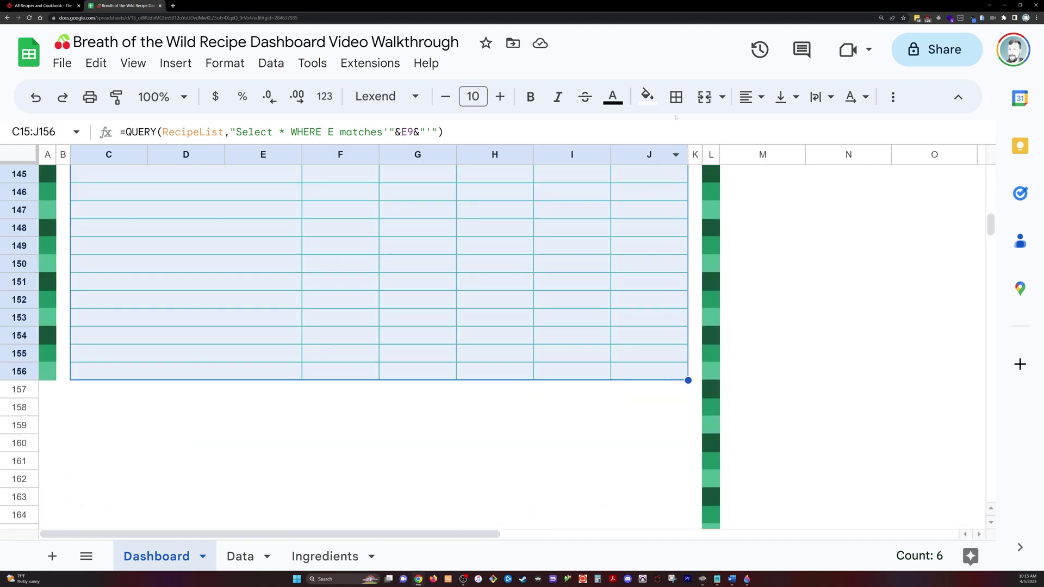
click(675, 97)
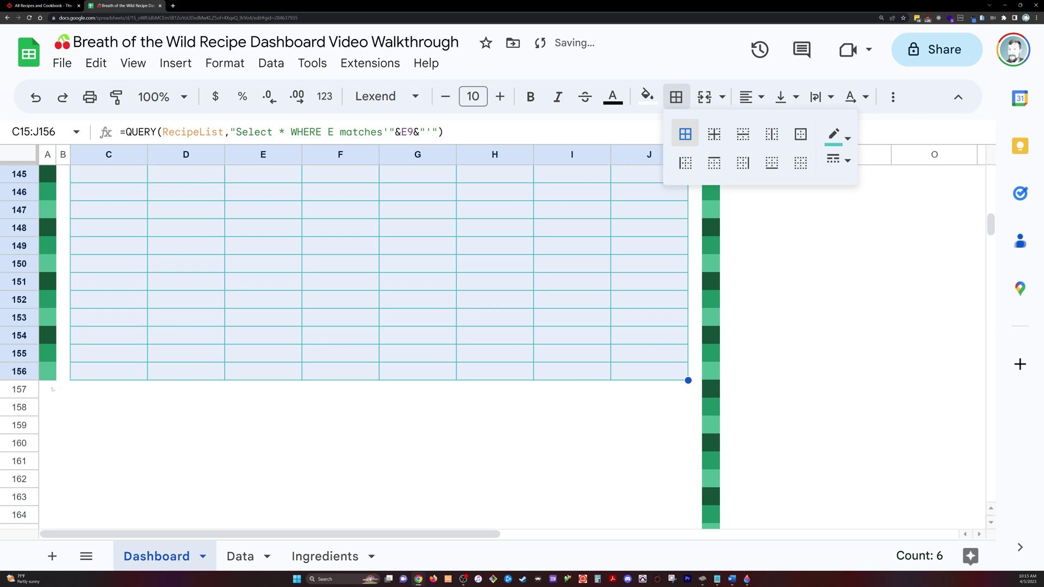
- Delete all rows below the results table, from row 157 to the end of the sheet
click(19, 390)
key(ctrl+shift+Down)
right_click(36, 375)
click(127, 318)
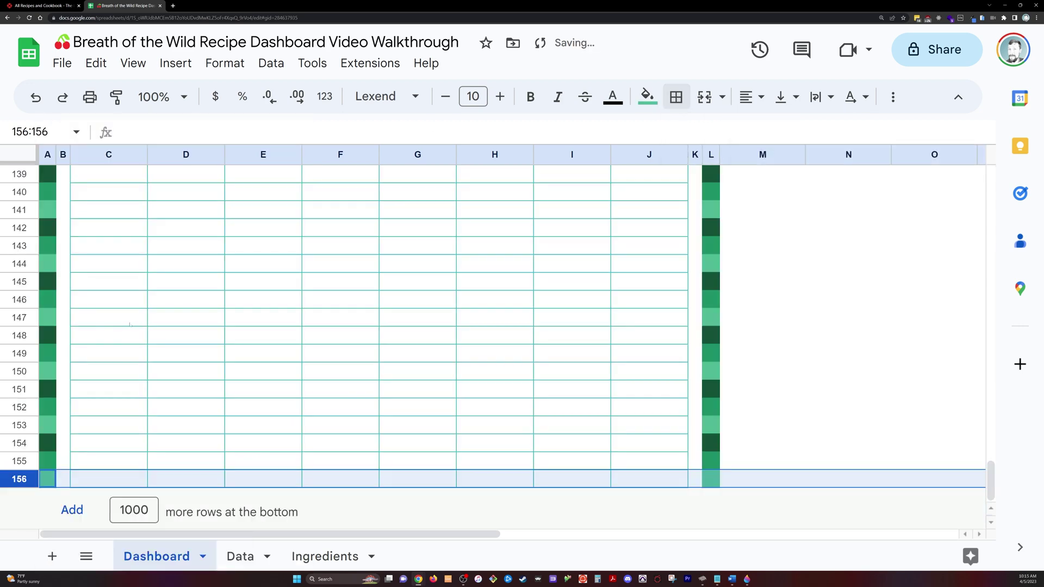
scroll(627, 232, up, 20)
scroll(627, 232, down, 4)
scroll(627, 232, up, 4)
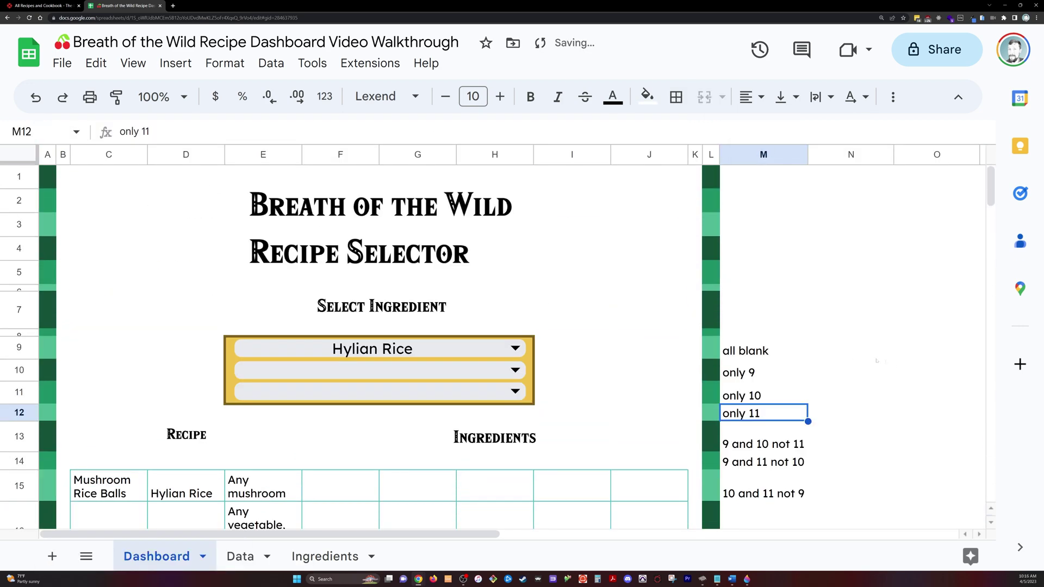
click(845, 353)
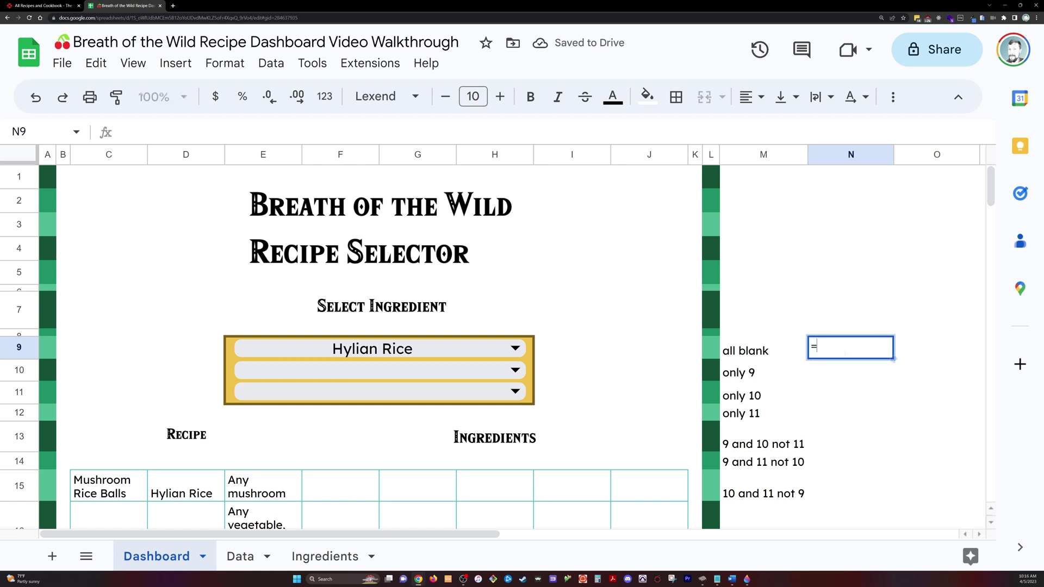
text(=IF()
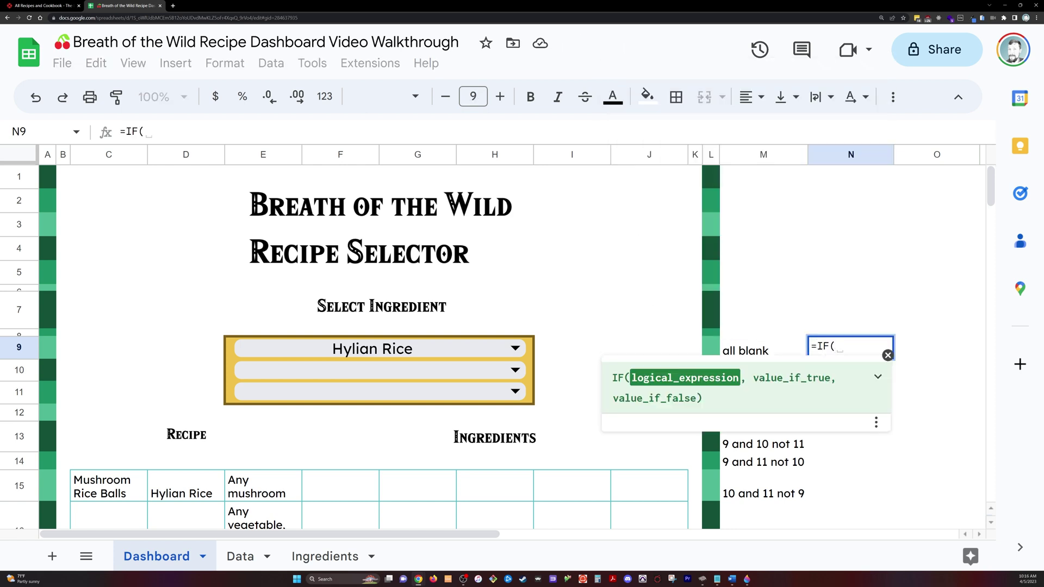
text(ISBLANK()
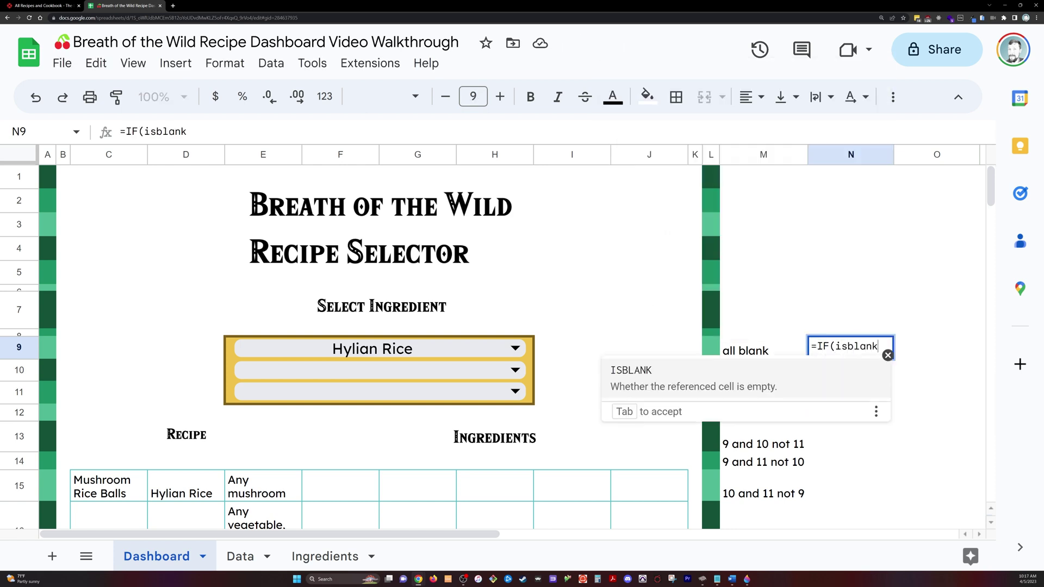
text(Dash)
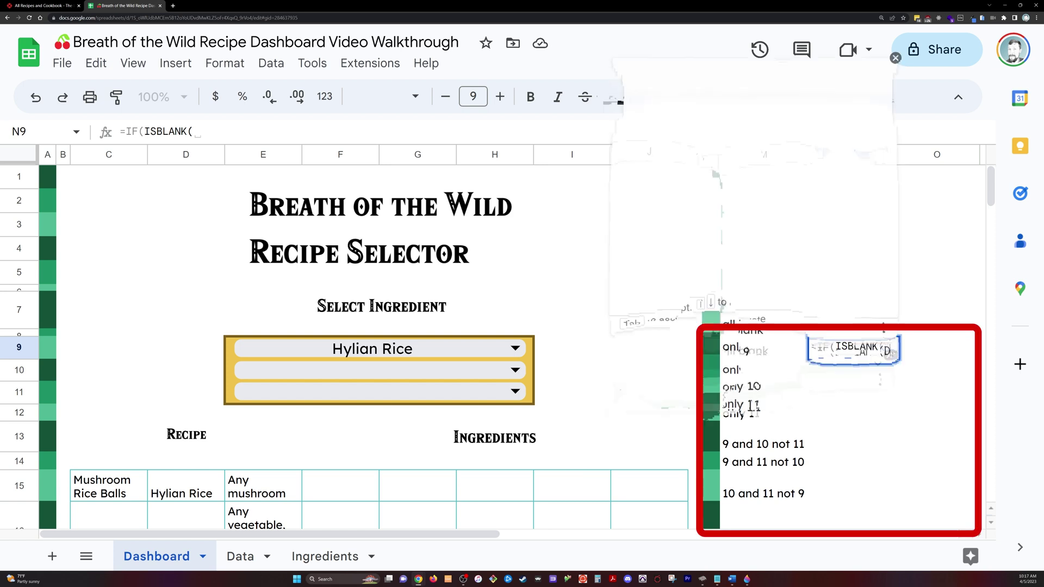
text(9), )
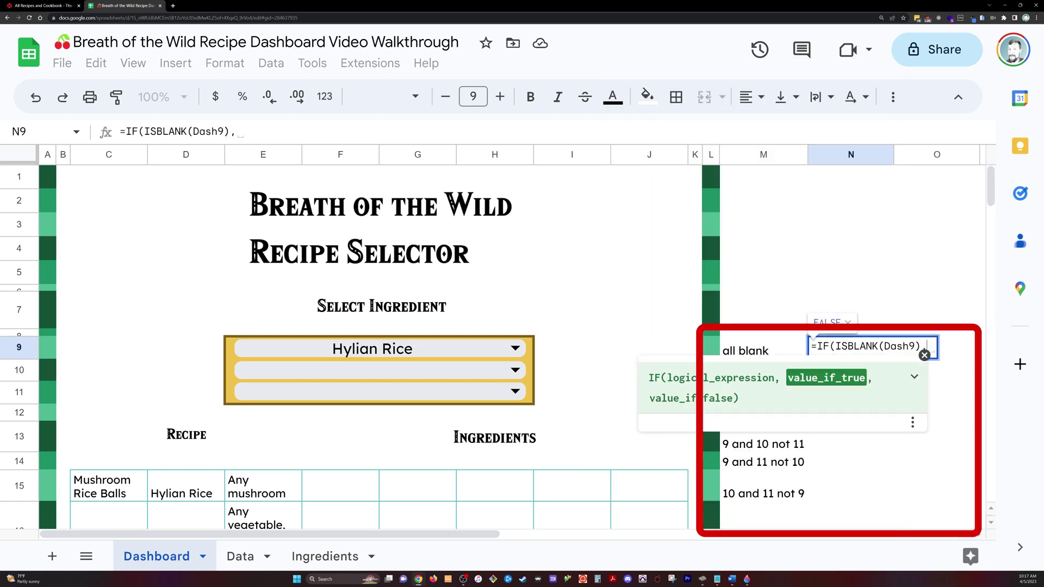
text(true)
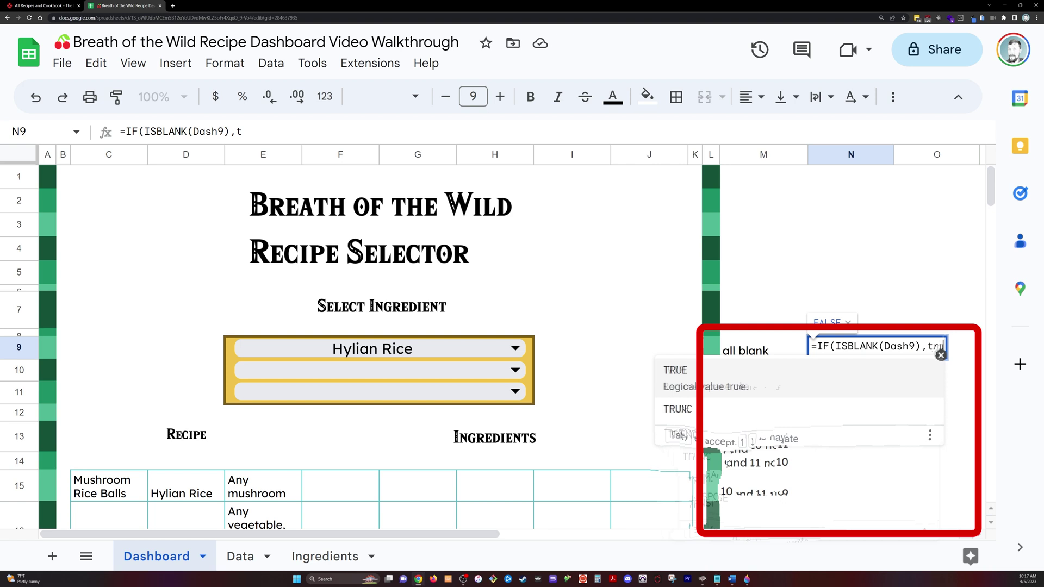
key(BackSpace)
key(BackSpace)
key(BackSpace)
key(BackSpace)
key(BackSpace)
key(BackSpace)
key(BackSpace)
key(BackSpace)
key(BackSpace)
key(BackSpace)
key(BackSpace)
key(BackSpace)
key(BackSpace)
key(BackSpace)
key(BackSpace)
key(BackSpace)
key(BackSpace)
key(BackSpace)
key(BackSpace)
key(BackSpace)
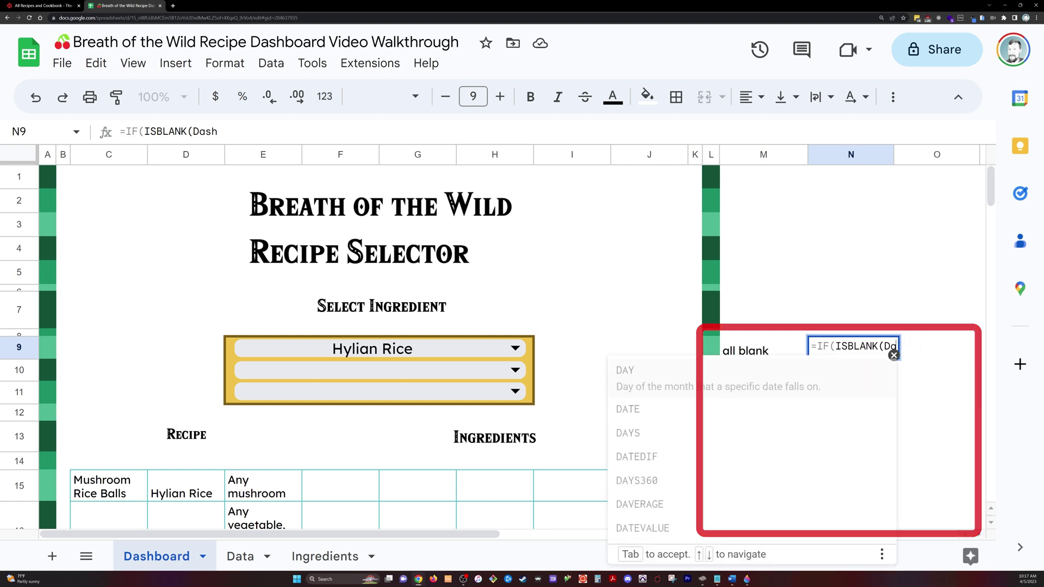
key(Escape)
- Create a named range Dash9 that refers to the first ingredient dropdown at Dashboard!E9
click(242, 348)
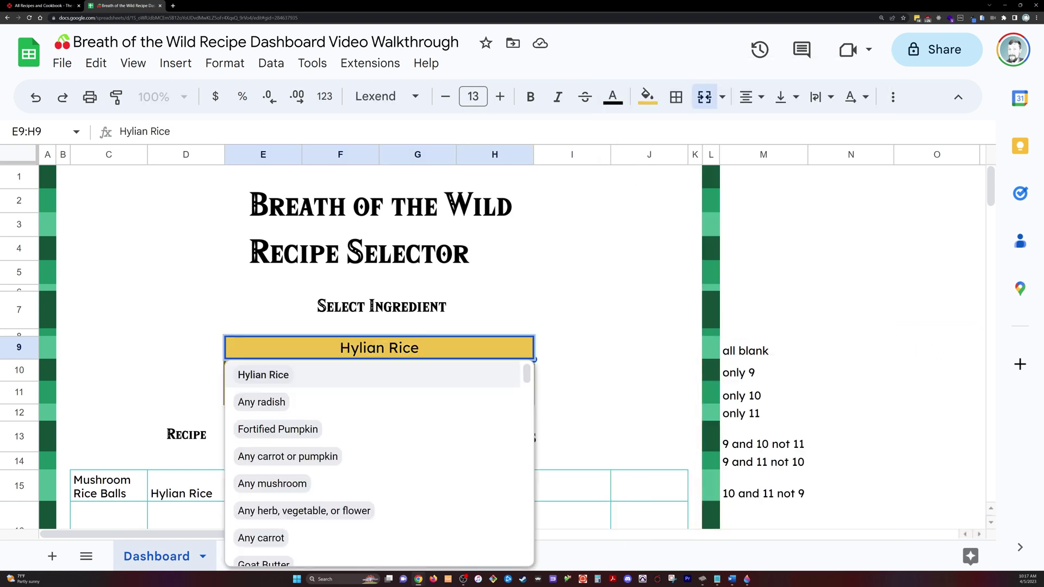
key(Escape)
click(243, 63)
click(41, 131)
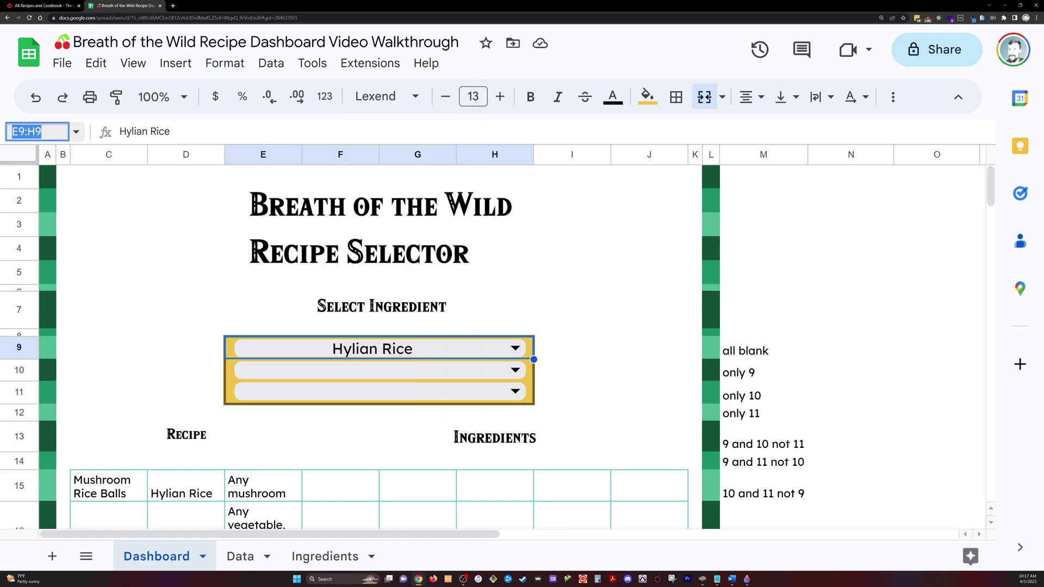
click(270, 63)
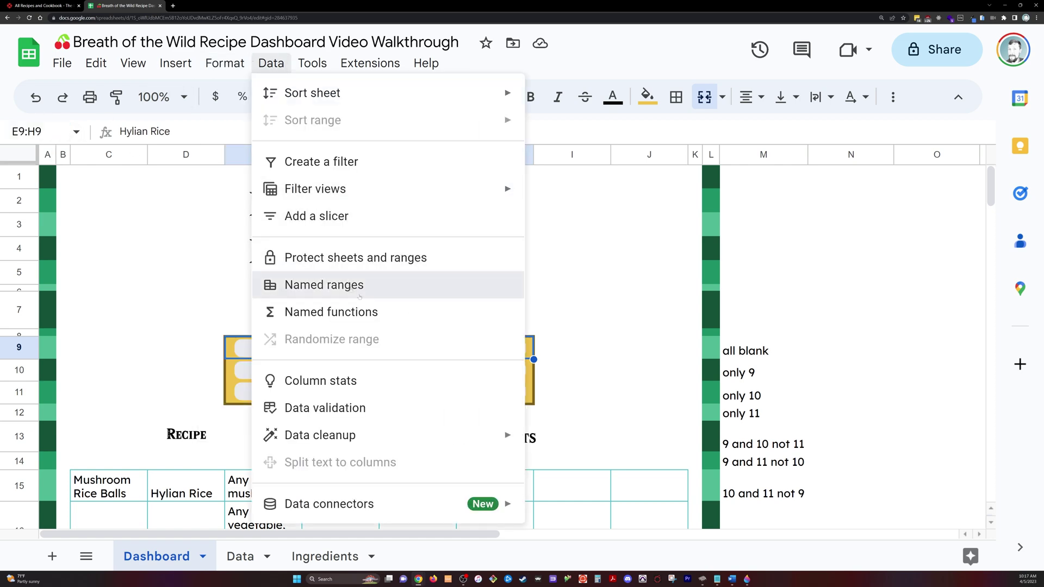
click(315, 282)
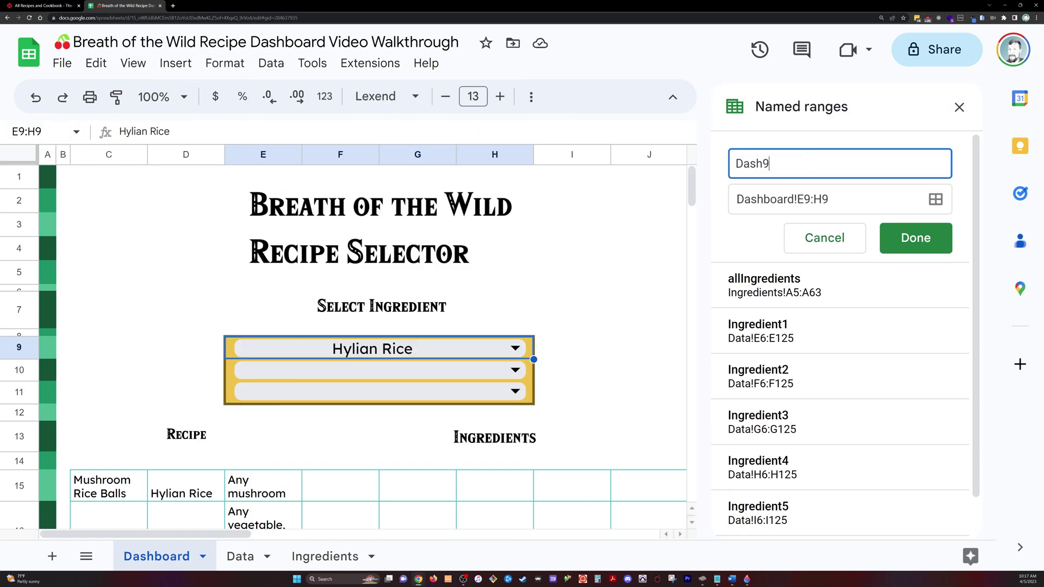
drag(829, 199, 810, 199)
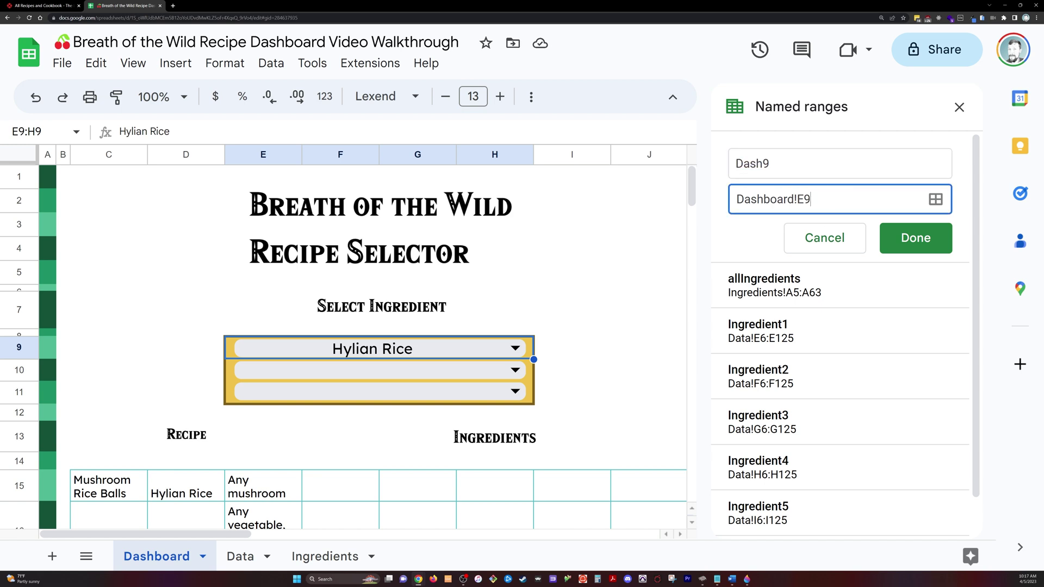
key(Return)
- Add a named range Dash10 that refers to the second ingredient dropdown at Dashboard!E10
click(831, 156)
text(Dash10)
key(Tab)
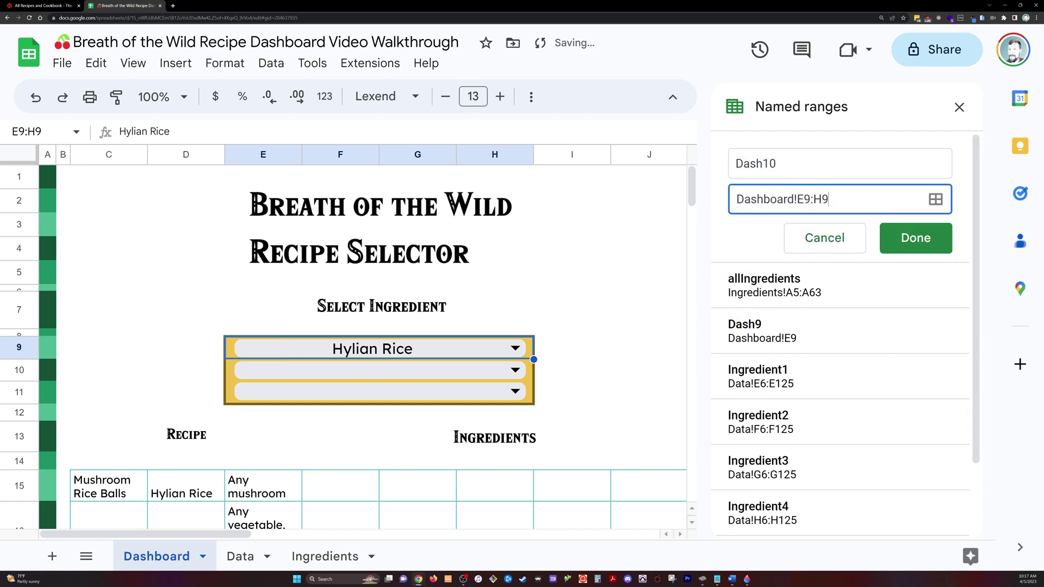
text(10)
key(Return)
- Add a named range Dash11 for the third ingredient dropdown at Dashboard!E11 and finish editing the named ranges
click(769, 149)
text(Dash11)
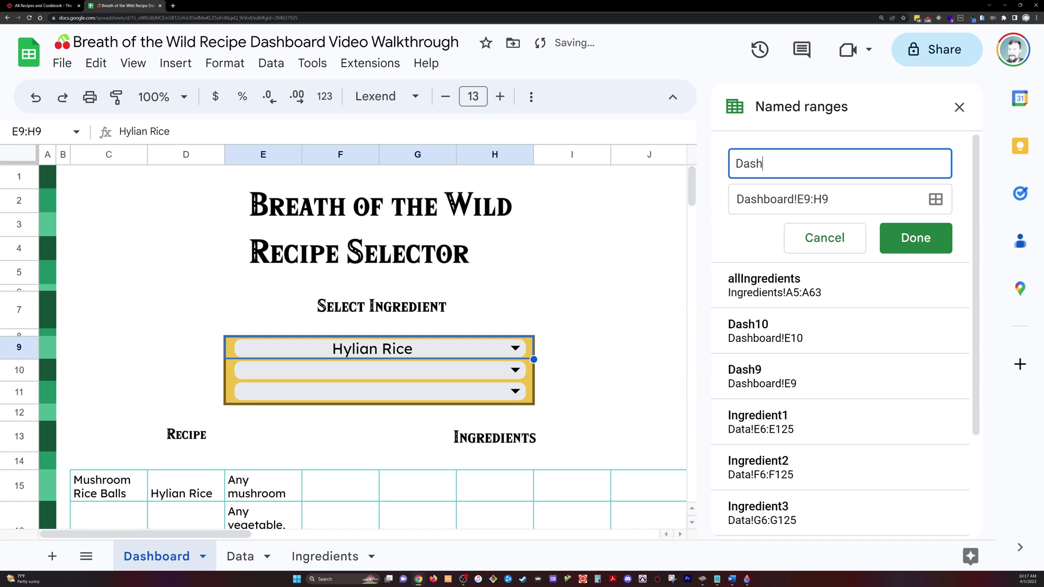
key(Tab)
key(Right)
key(BackSpace)
key(BackSpace)
text(11)
key(Return)
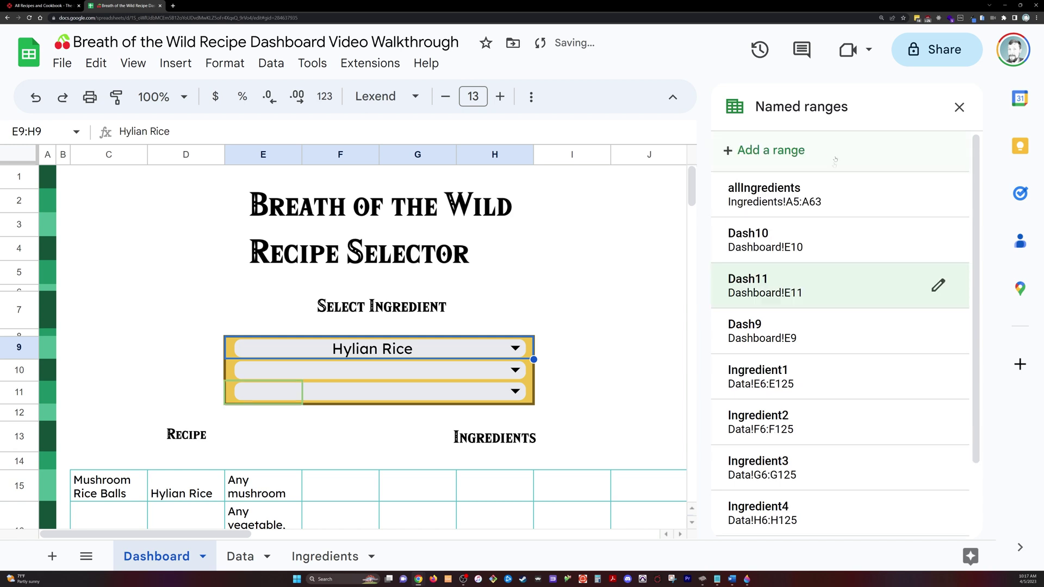
click(797, 330)
click(814, 250)
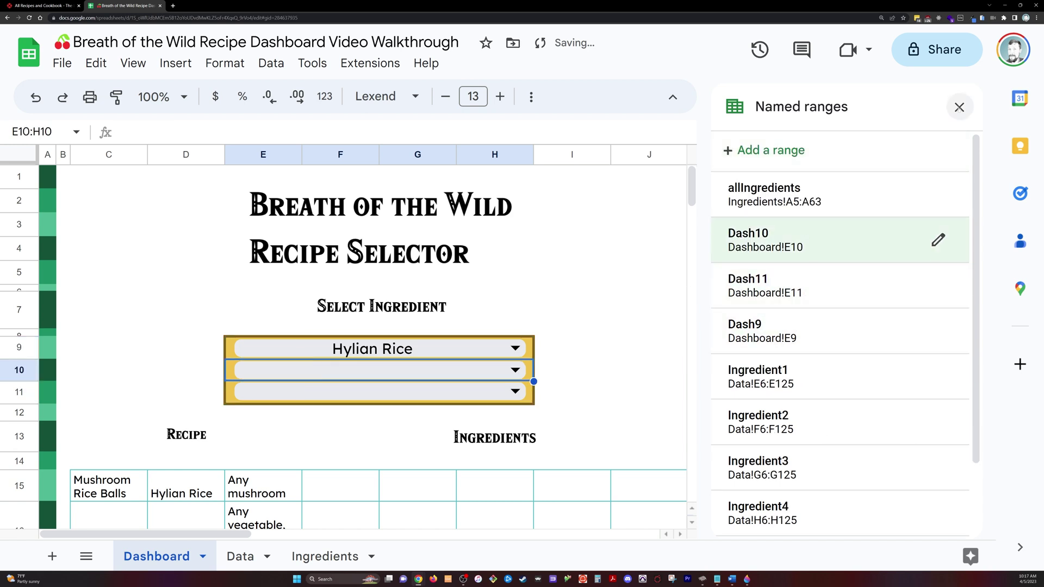
click(959, 108)
- Enter =IF(AND(ISBLANK(Dash9),ISBLANK(Dash10),ISBLANK(Dash11)),true,false) in N9 beside the "all blank" label
click(854, 348)
text(=if)
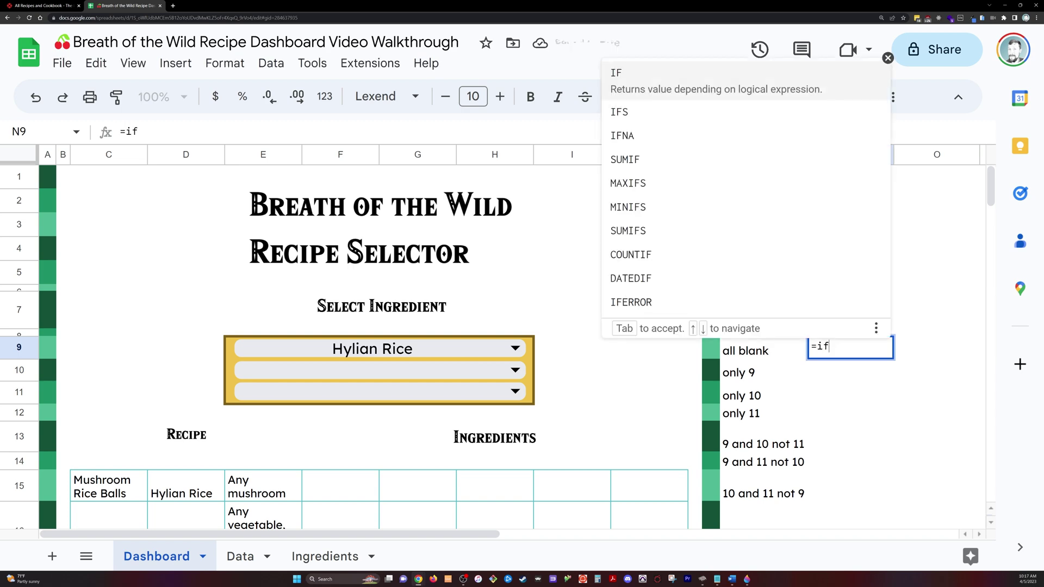
text((and(isblank(d)
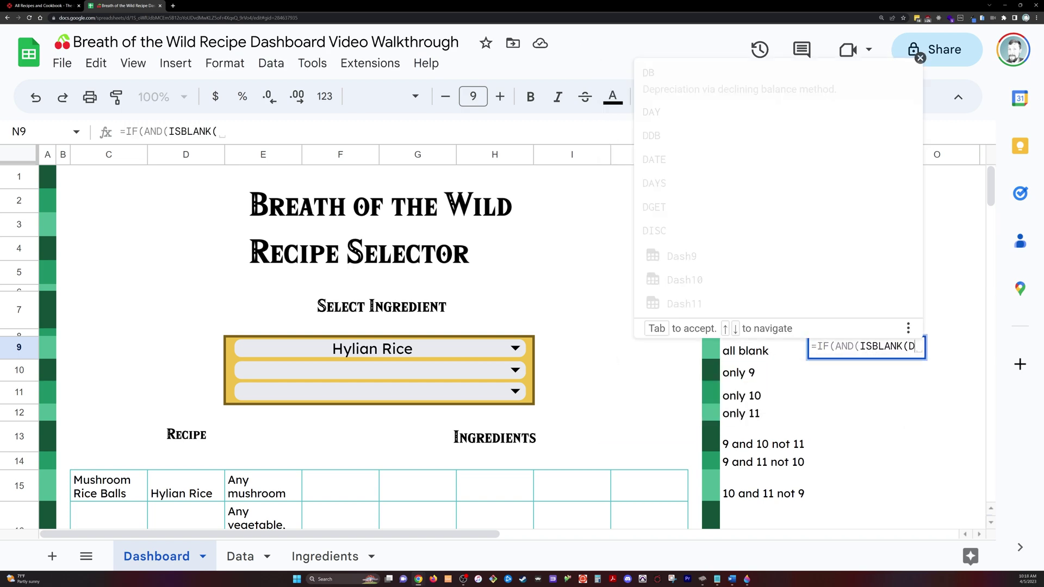
text(ash9),isbla)
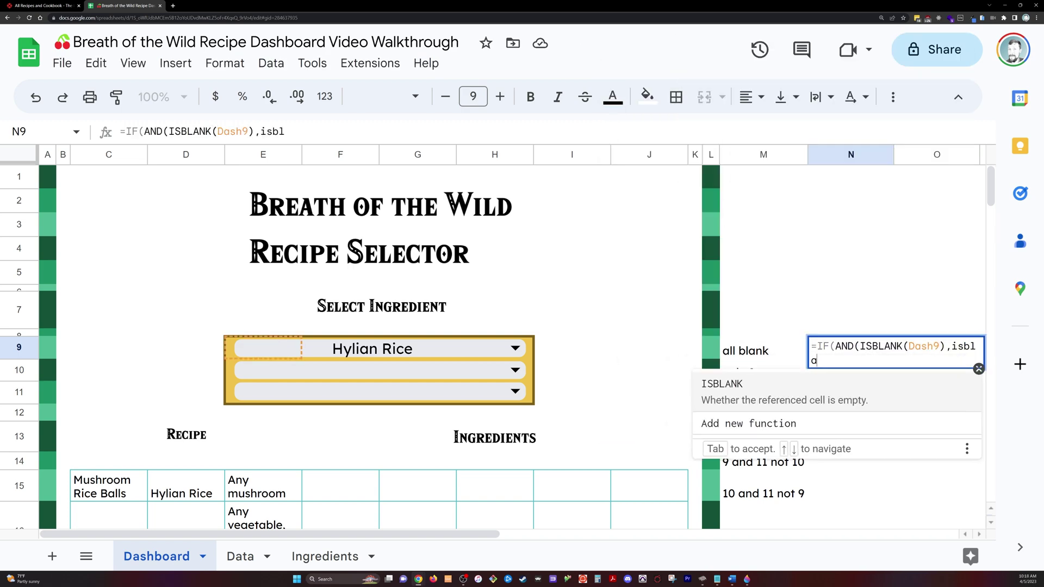
text(nk(dash10),isb)
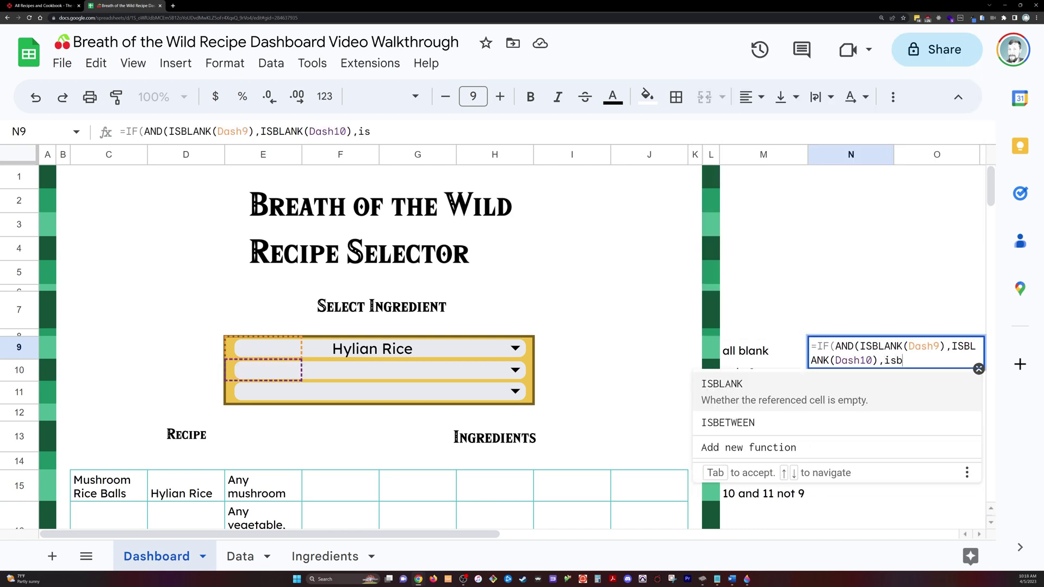
text(lank(dash11))))
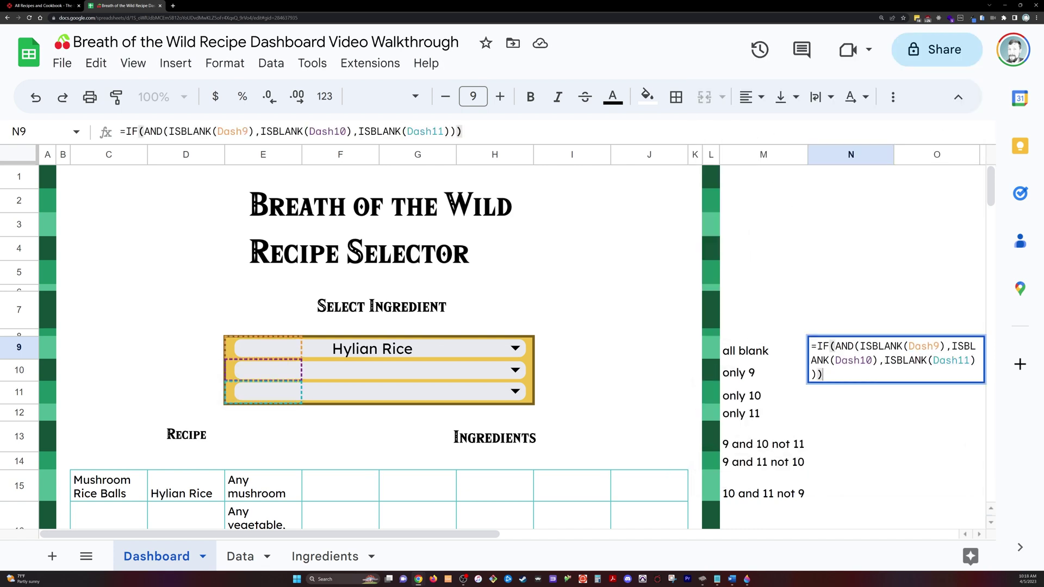
key(Left)
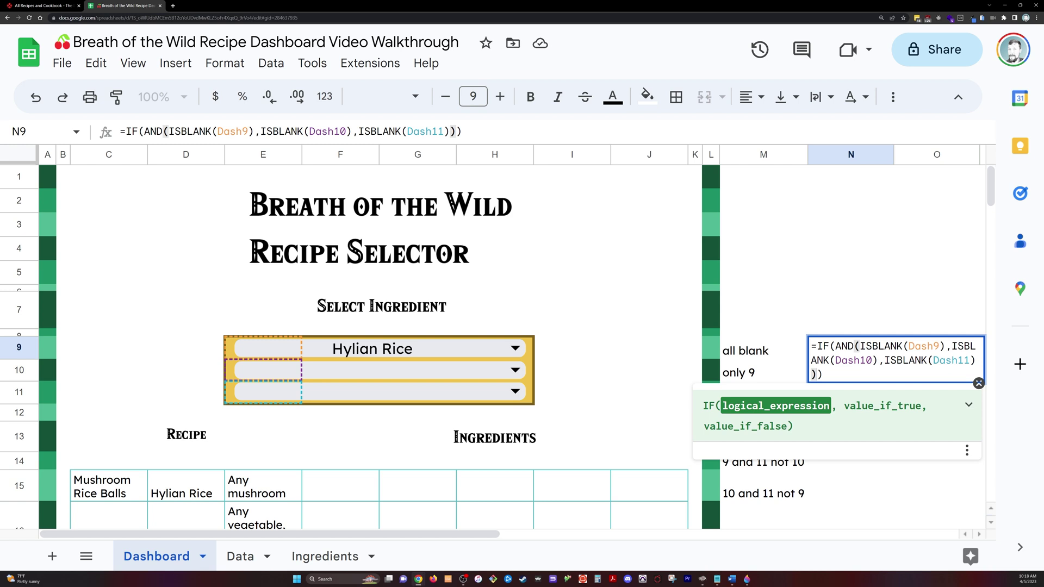
text(,true)
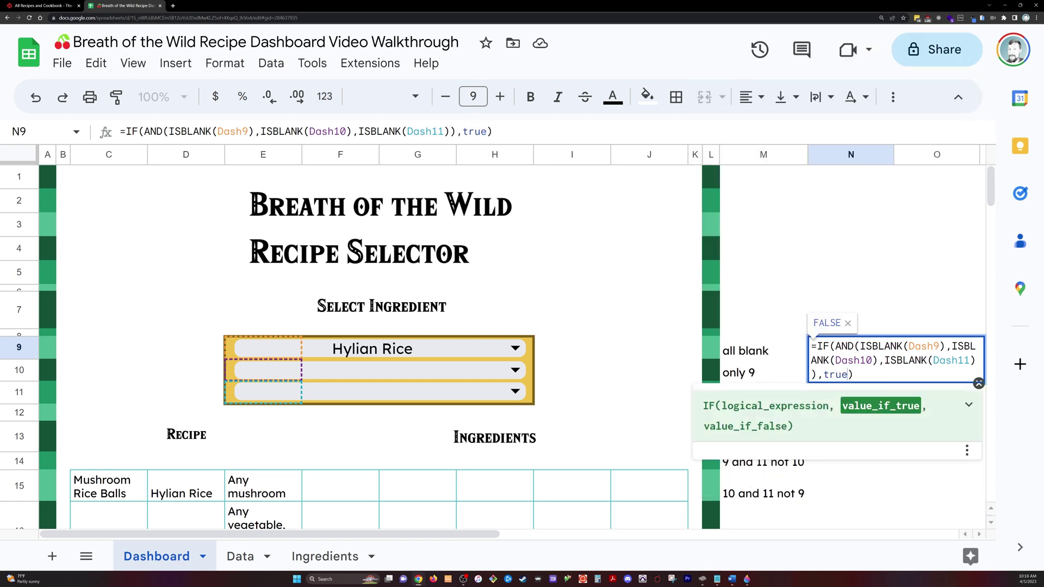
text(,false)
key(Return)
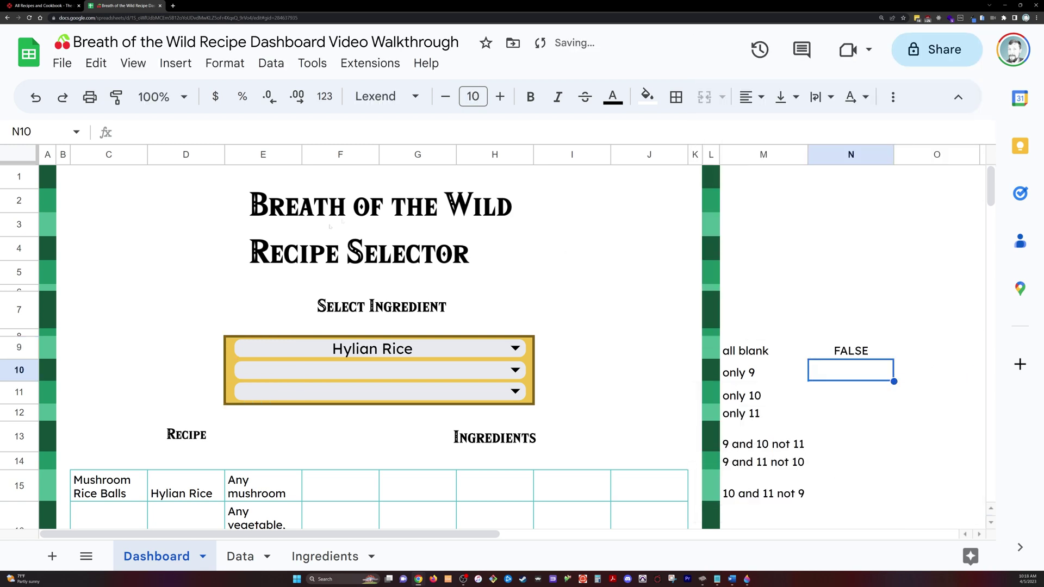
- Clear the first ingredient, then test the all-blank check by filling and clearing the second and third dropdowns, using Any radish in the third
click(529, 351)
key(Delete)
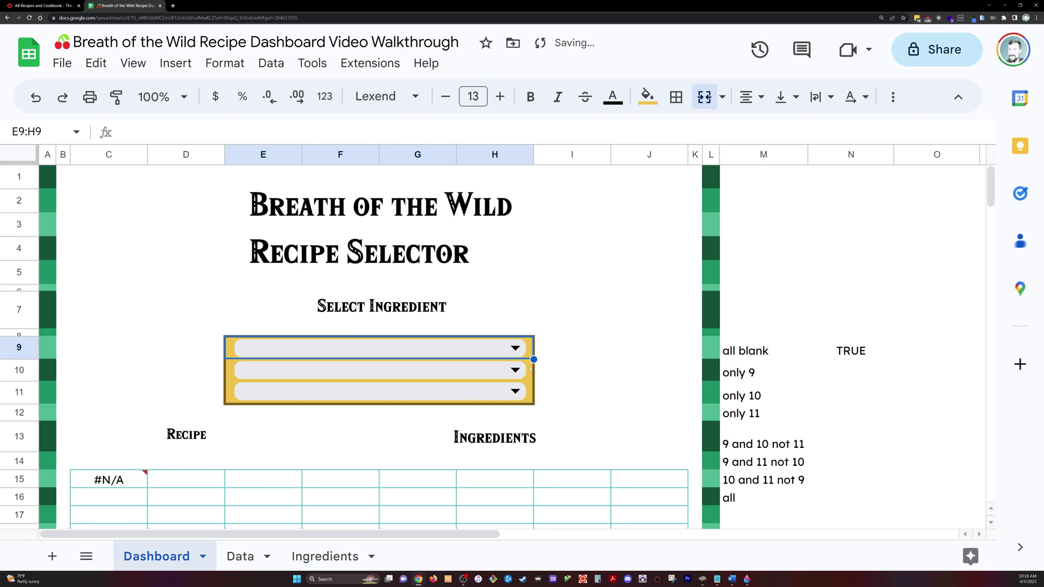
key(Down)
key(Return)
key(Return)
key(Up)
key(Delete)
key(Down)
key(Return)
key(Return)
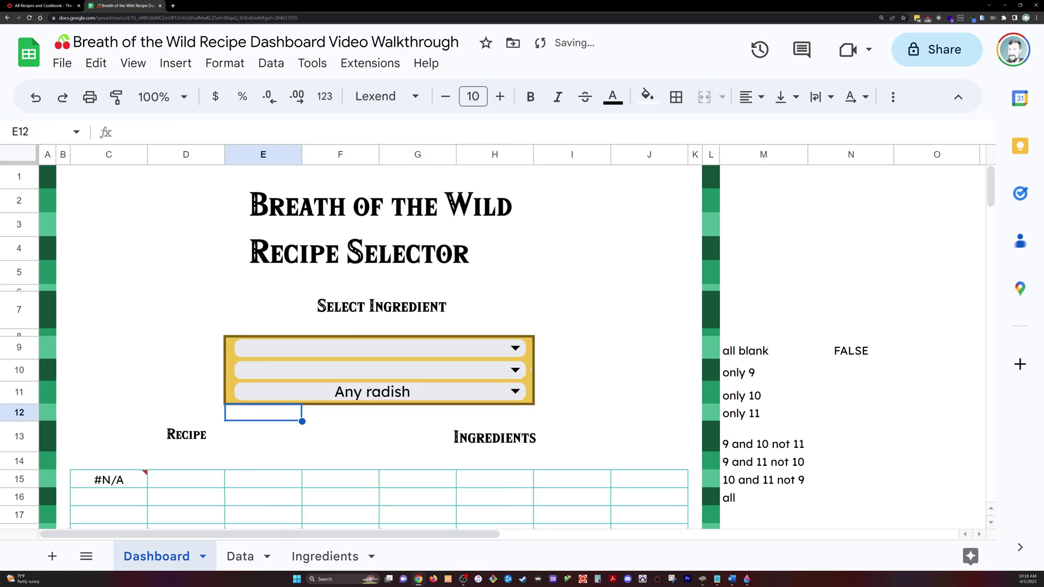
key(Up)
- Copy the text of the all-blank formula from N9 into N10 beside the "only 9" label
click(854, 368)
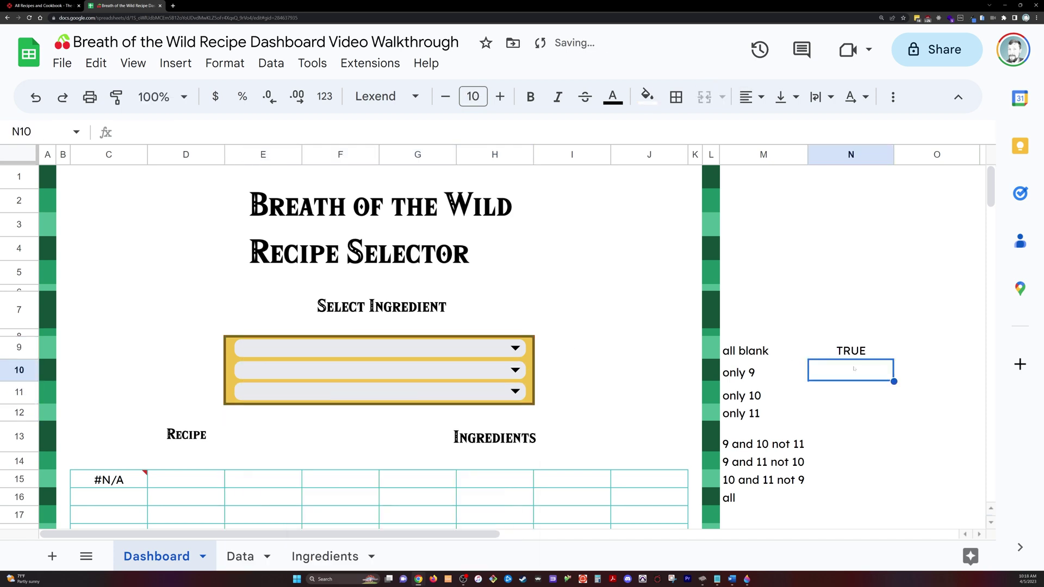
key(Up)
key(Return)
key(ctrl+a)
key(ctrl+c)
key(Return)
key(Return)
key(ctrl+v)
click(859, 368)
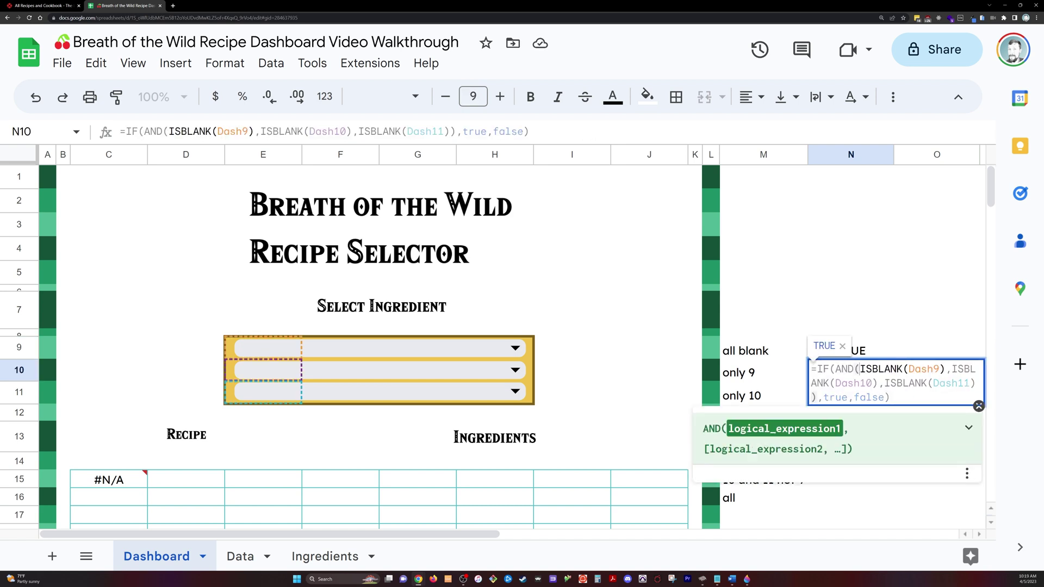
key(shift+Right)
key(shift+Right)
key(shift+Right)
key(shift+Right)
key(shift+Right)
key(shift+Right)
key(shift+Right)
key(shift+Right)
key(shift+Right)
key(shift+Right)
key(shift+Right)
key(shift+Right)
key(shift+Right)
key(shift+Right)
key(shift+Right)
key(BackSpace)
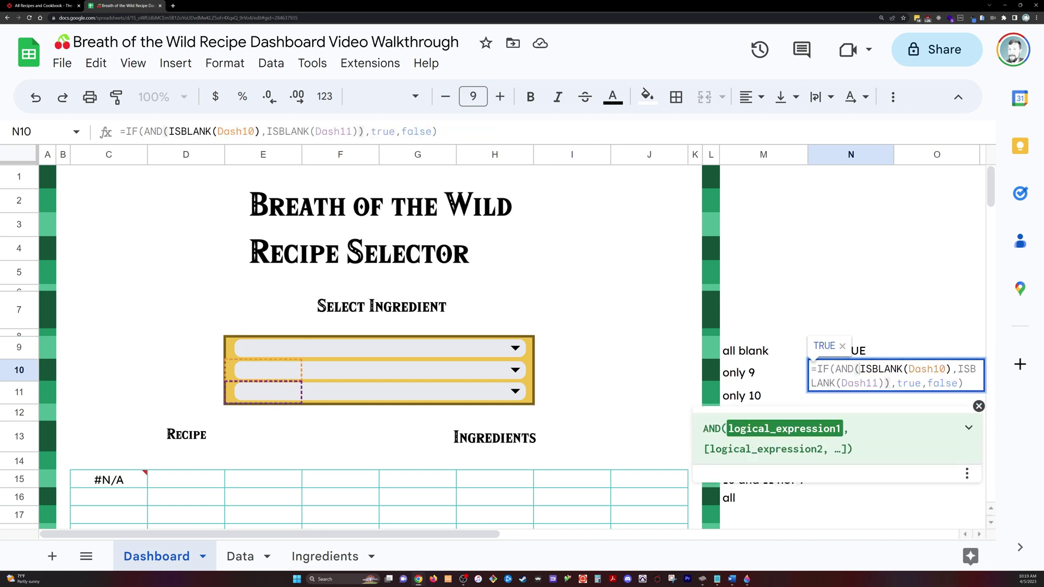
click(884, 384)
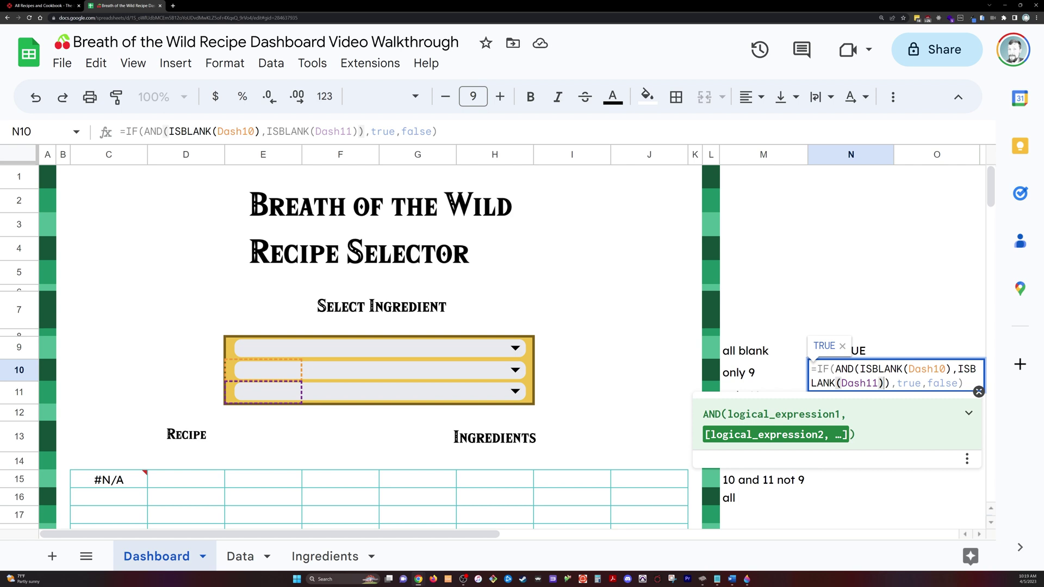
key(ctrl+z)
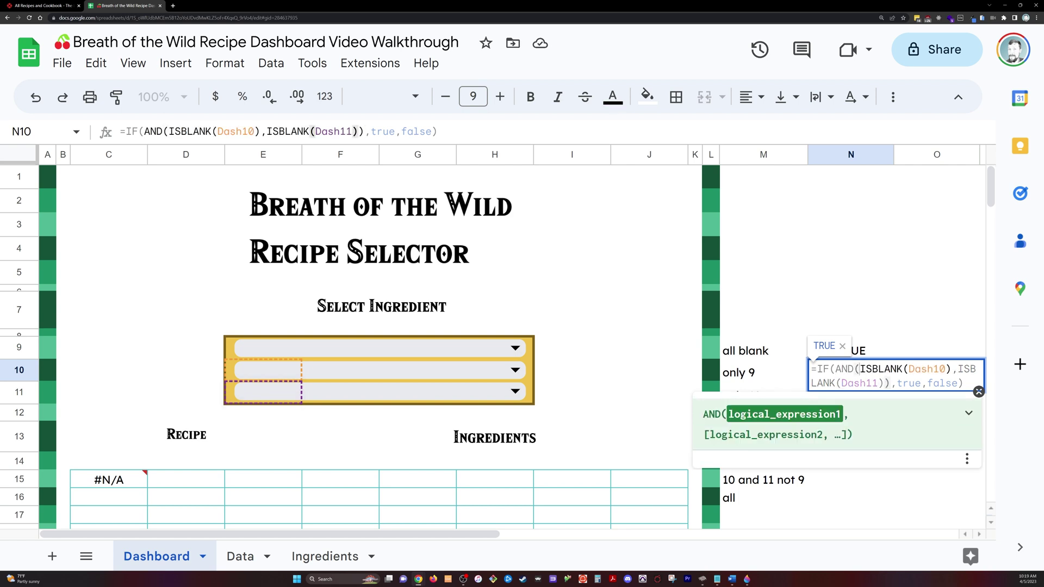
- Change ISBLANK(Dash9) to ISTEXT(Dash9) in the N10 formula, keeping the blank checks for Dash10 and Dash11
key(ctrl+shift+Right)
text(istext(Dash9),)
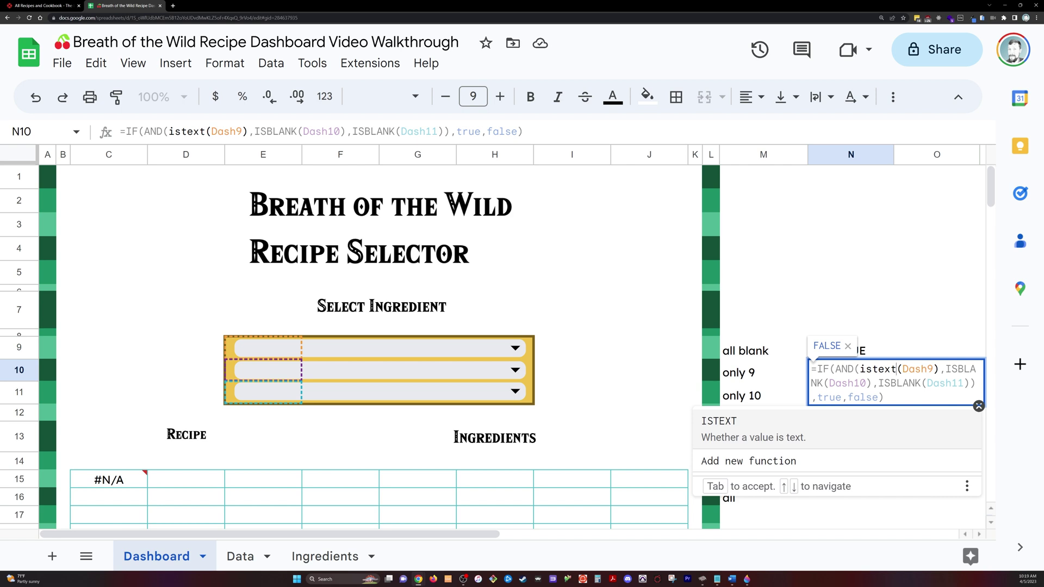
key(Tab)
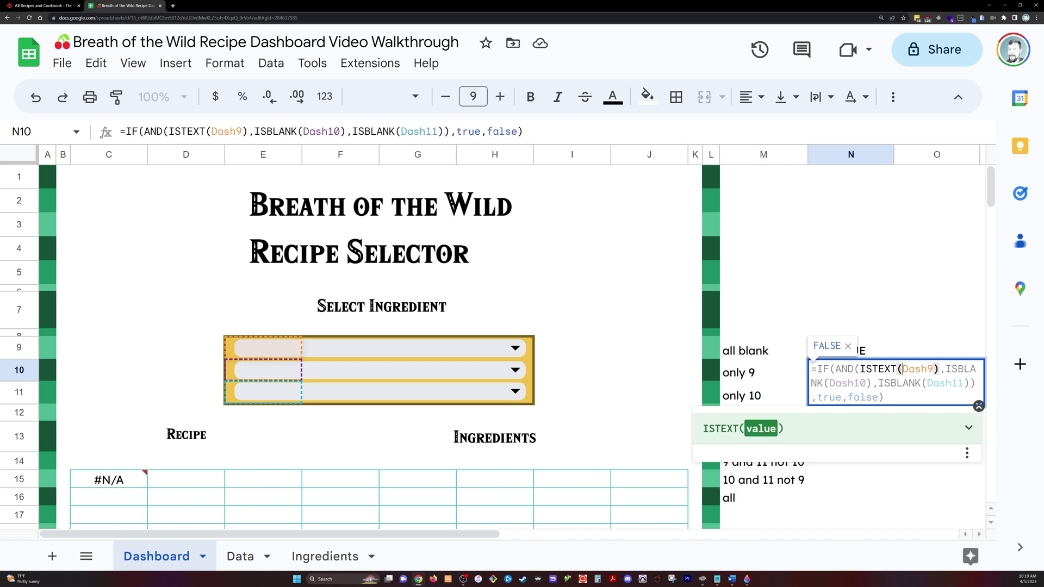
key(Return)
key(Up)
key(Left)
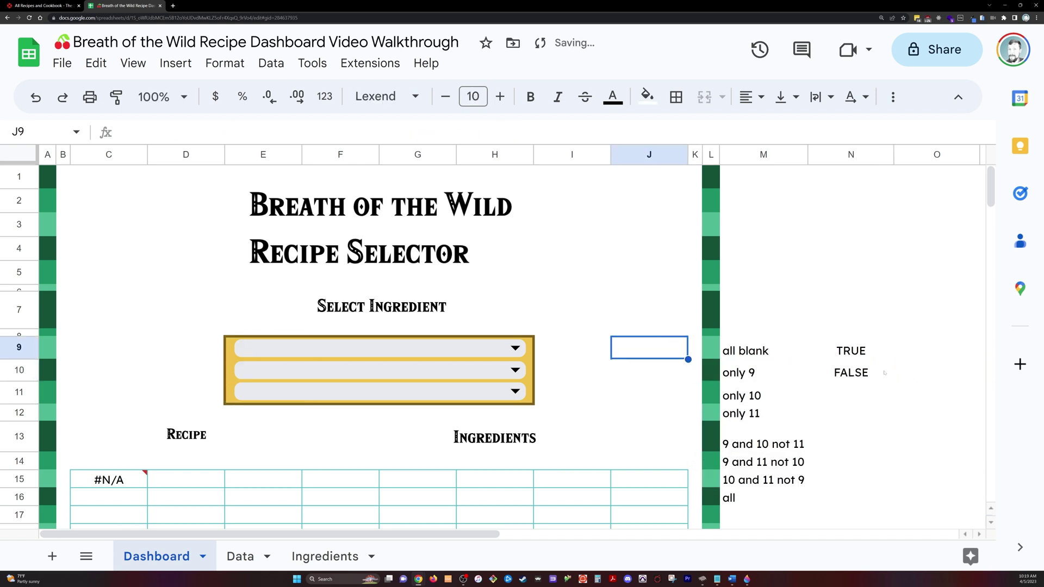
- Test the "only 9" check by entering Any radish in the first ingredient dropdown
key(Left)
key(Left)
key(Left)
key(Right)
text(Any radish)
key(Return)
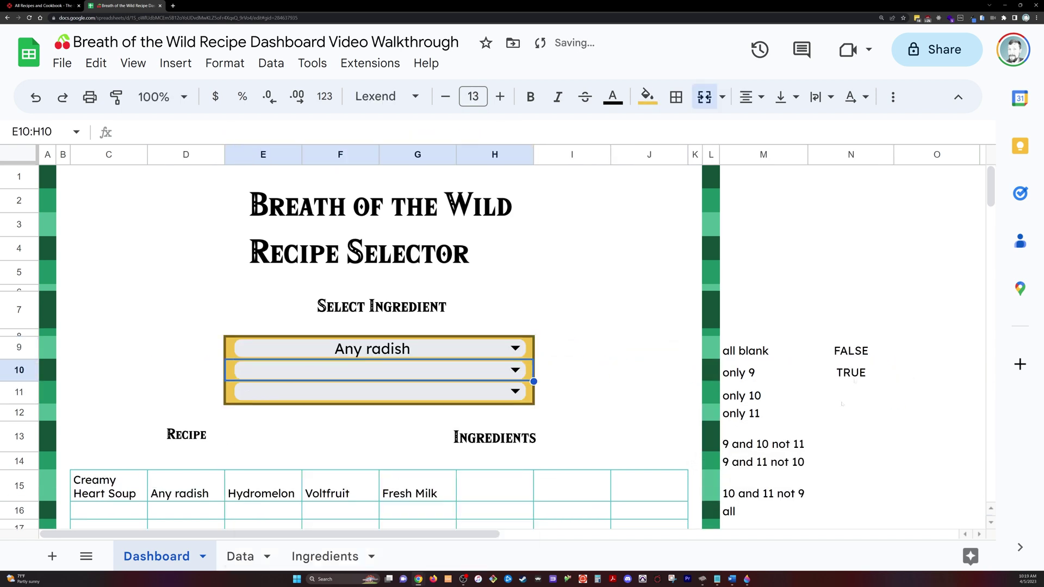
- Enter =IF(AND(ISBLANK(Dash9),ISTEXT(Dash10),ISBLANK(Dash11)),true,false) in N11 beside the "only 10" label, reusing the copied all-blank formula
double_click(842, 401)
key(ctrl+v)
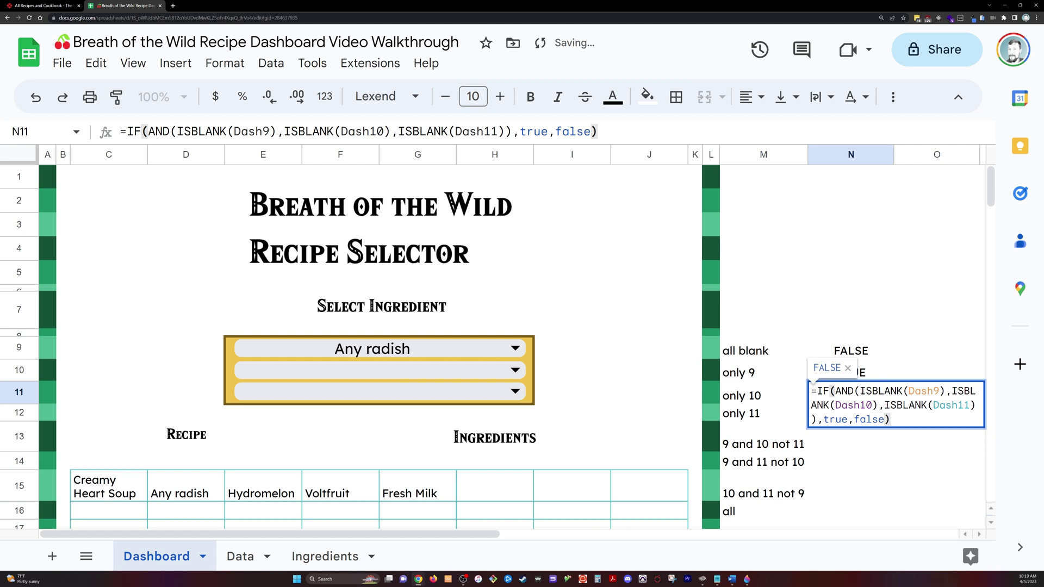
drag(963, 391, 829, 405)
text(text)
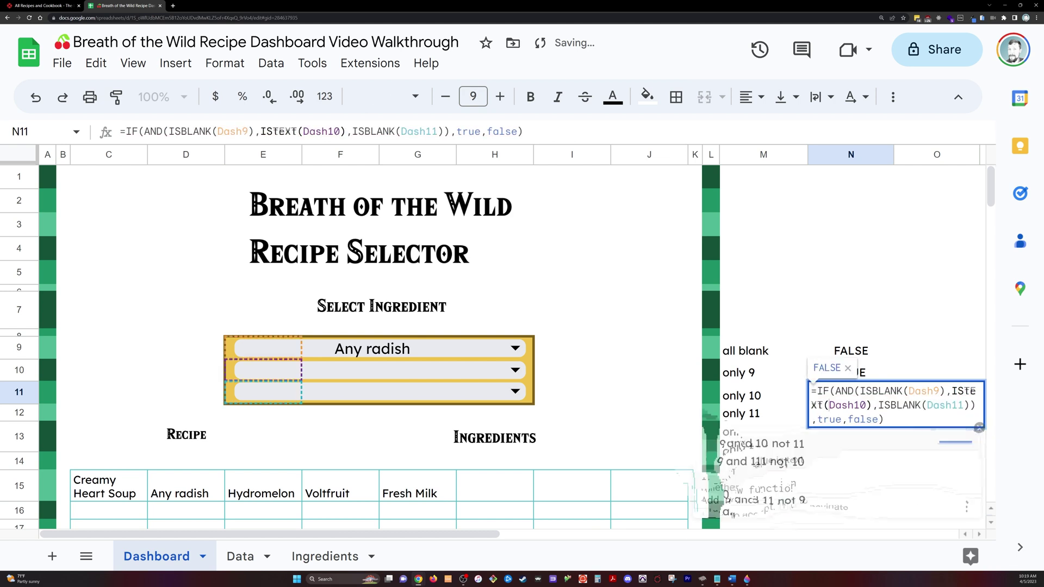
key(Return)
- Test the "only 10" check by clearing the first ingredient and entering Any radish in the second dropdown
click(607, 339)
key(Left)
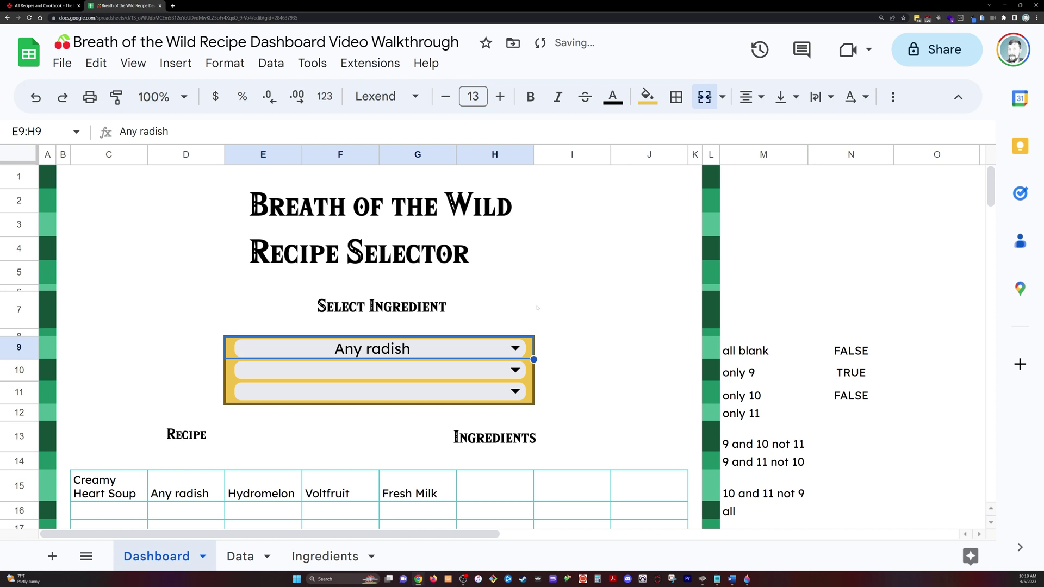
key(Delete)
key(Down)
text(Any radish)
key(Return)
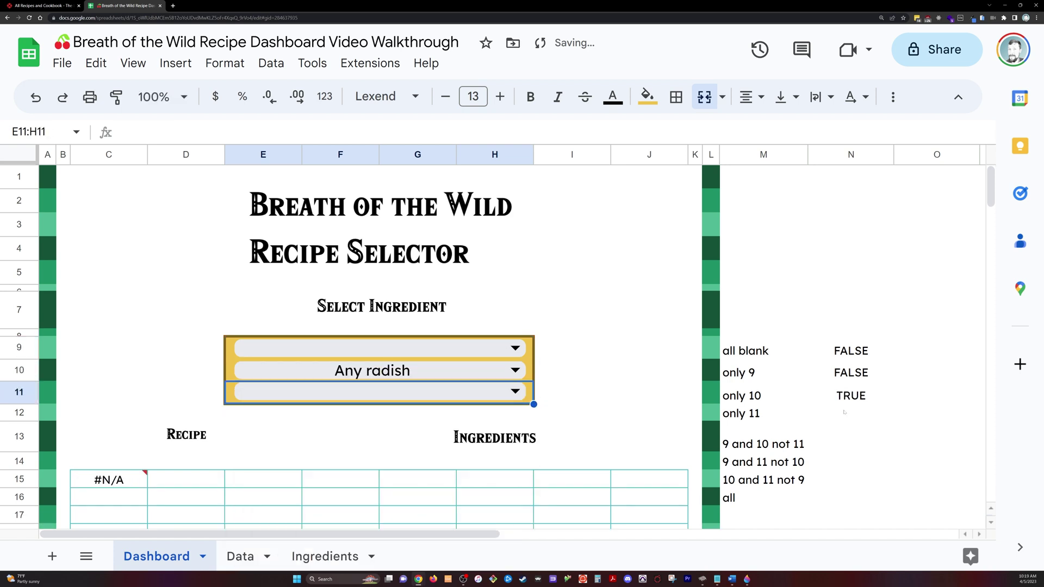
- Enter =IF(AND(ISBLANK(Dash9),ISBLANK(Dash10),ISTEXT(Dash11)),true,false) in N12 beside the "only 11" label, reusing the copied formula
double_click(844, 412)
key(ctrl+v)
double_click(905, 428)
text(ISTEXT)
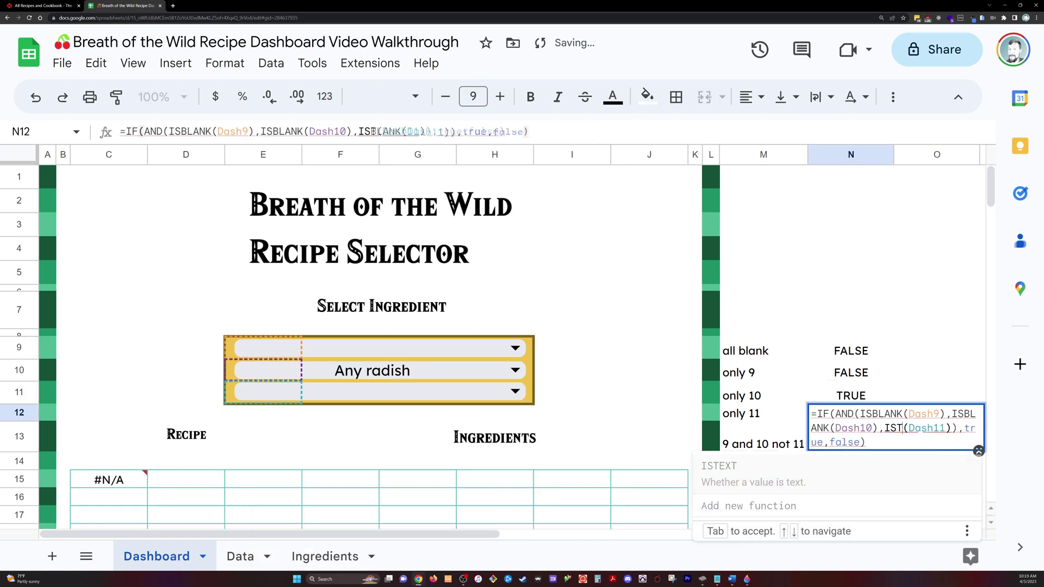
key(Return)
- Test the "only 11" check by clearing the second ingredient and setting the third dropdown to Any radish
click(592, 363)
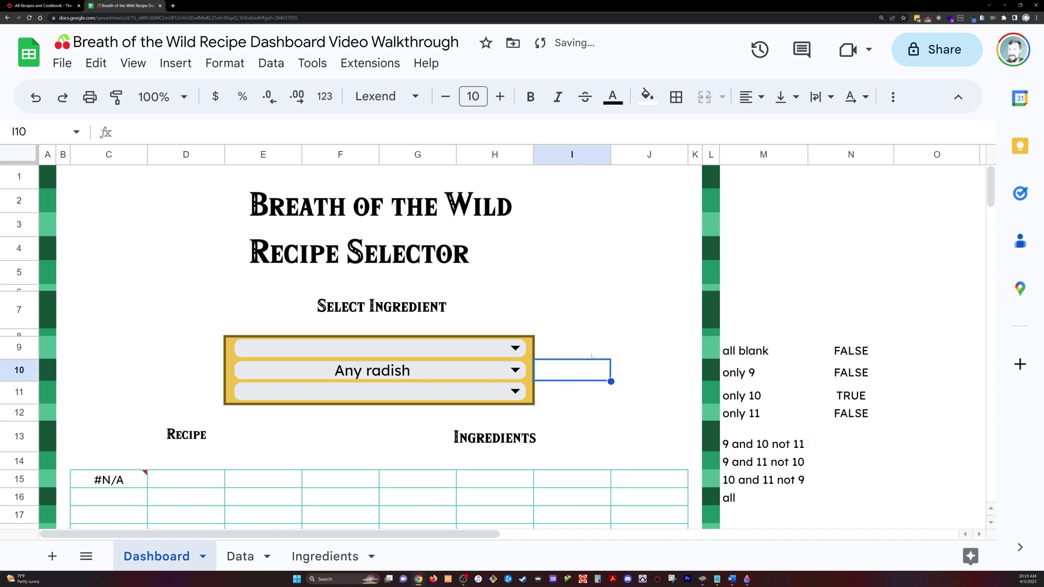
key(Left)
key(Delete)
key(Down)
key(Return)
key(Down)
key(Return)
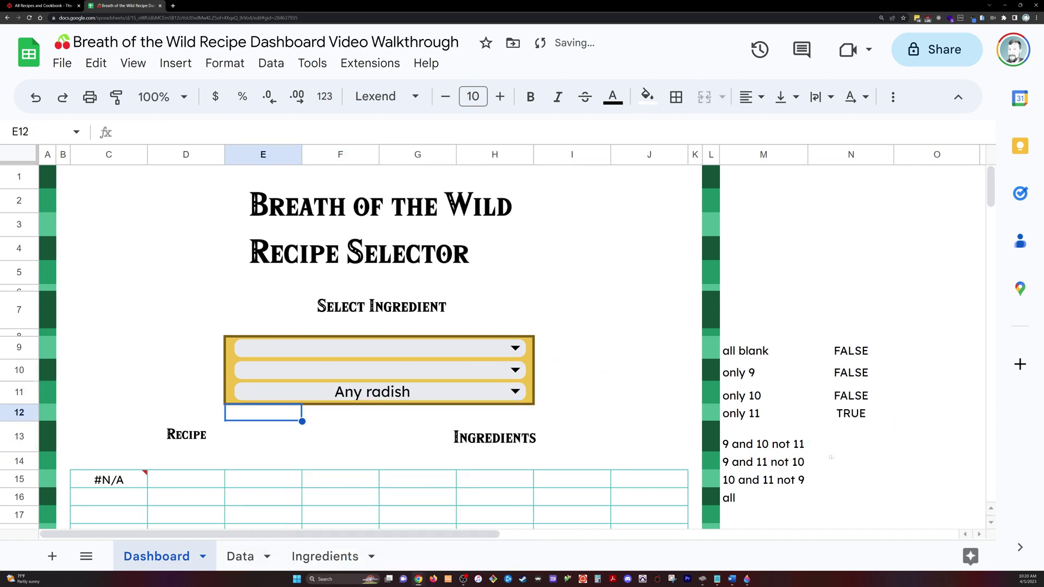
- Enter =IF(AND(ISTEXT(Dash9),ISTEXT(Dash10),ISBLANK(Dash11)),true,false) in N13 beside the "9 and 10 not 11" label
double_click(831, 437)
key(ctrl+v)
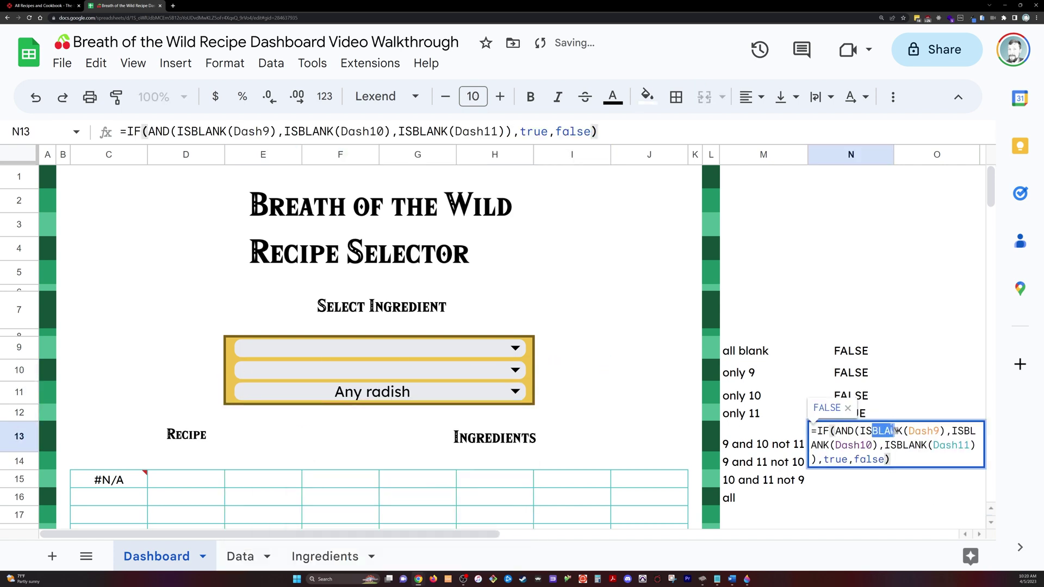
text(TEXT)
drag(894, 431, 823, 444)
text(TE)
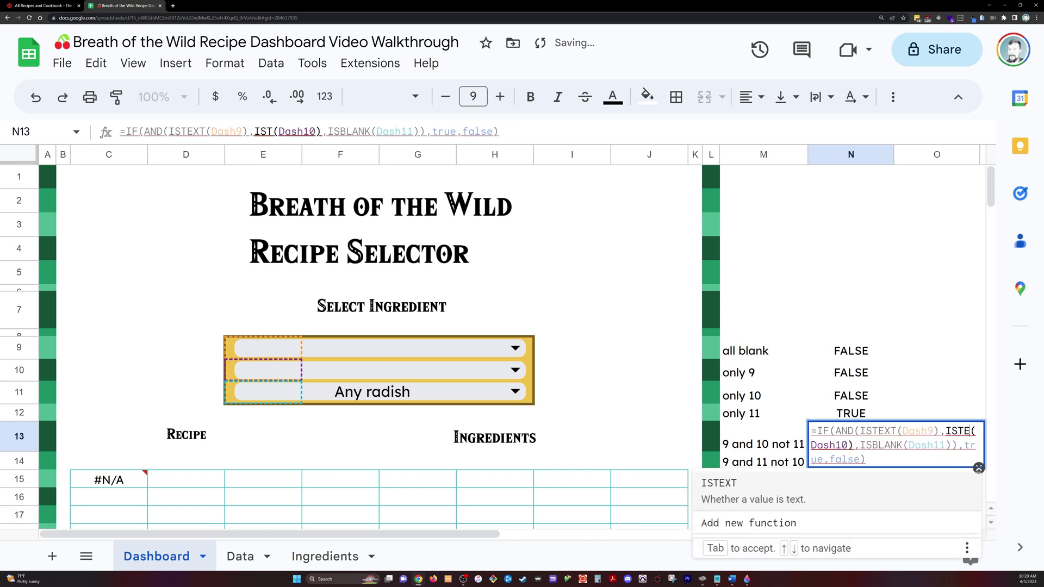
text(XT)
key(Return)
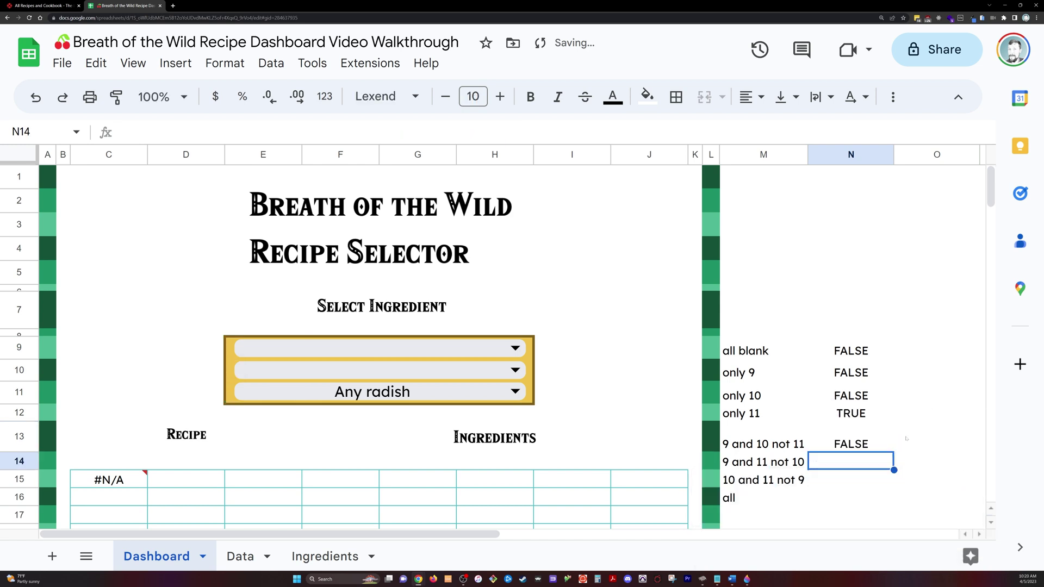
- Test the "9 and 10 not 11" check by setting the first two dropdowns to Any radish and clearing the third
click(500, 348)
click(487, 379)
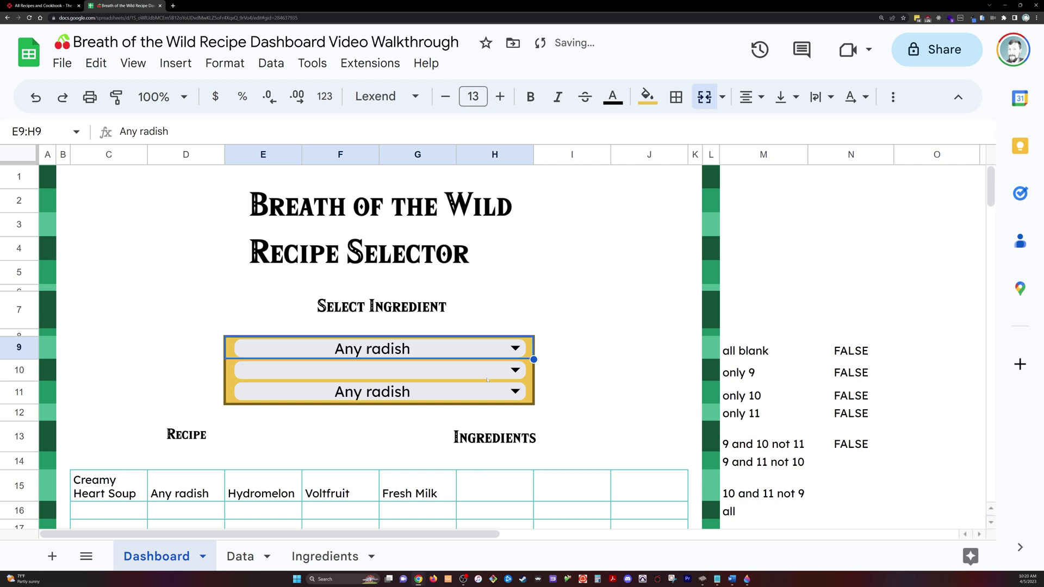
key(Down)
text(Any radish)
key(Down)
key(Delete)
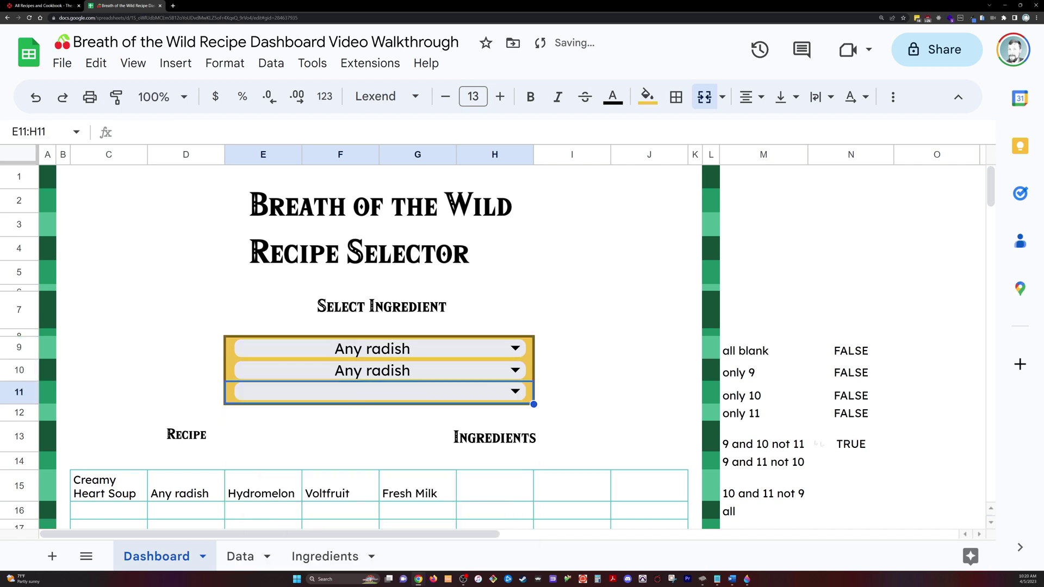
- Enter =IF(AND(ISTEXT(Dash9),ISBLANK(Dash10),ISTEXT(Dash11)),true,false) in N14 beside the "9 and 11 not 10" label
double_click(851, 460)
text(=IF(AND(ISBLANK(Dash9),ISBLANK(Dash10),ISBLANK(Dash11)),true,false))
double_click(873, 461)
text(IS)
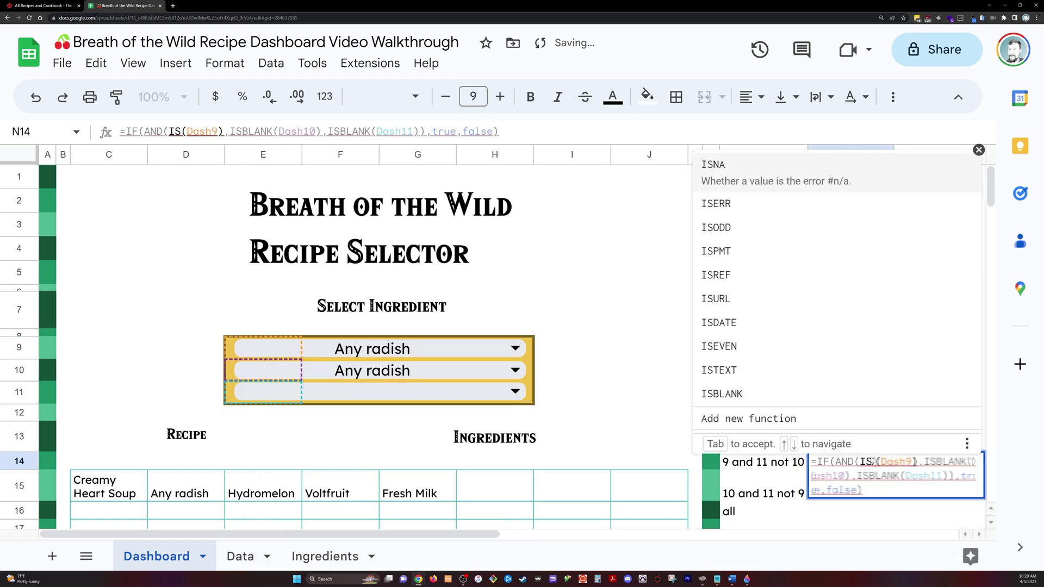
text(TEXT)
click(920, 475)
drag(920, 476, 890, 475)
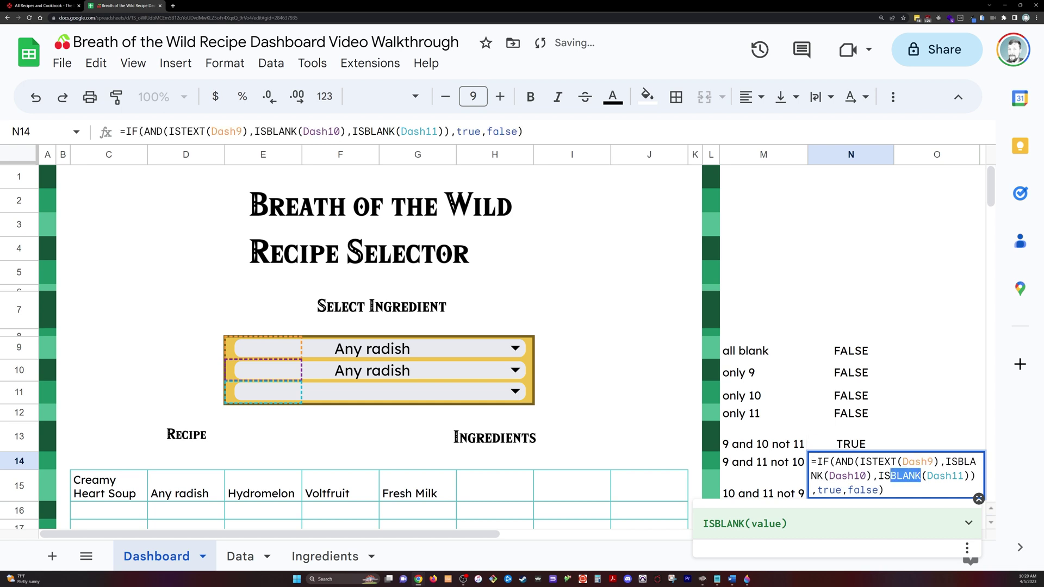
text(TEXT)
key(Return)
- Test the "9 and 11 not 10" check by clearing the second ingredient and entering Any radish in the third dropdown
click(578, 340)
key(Down)
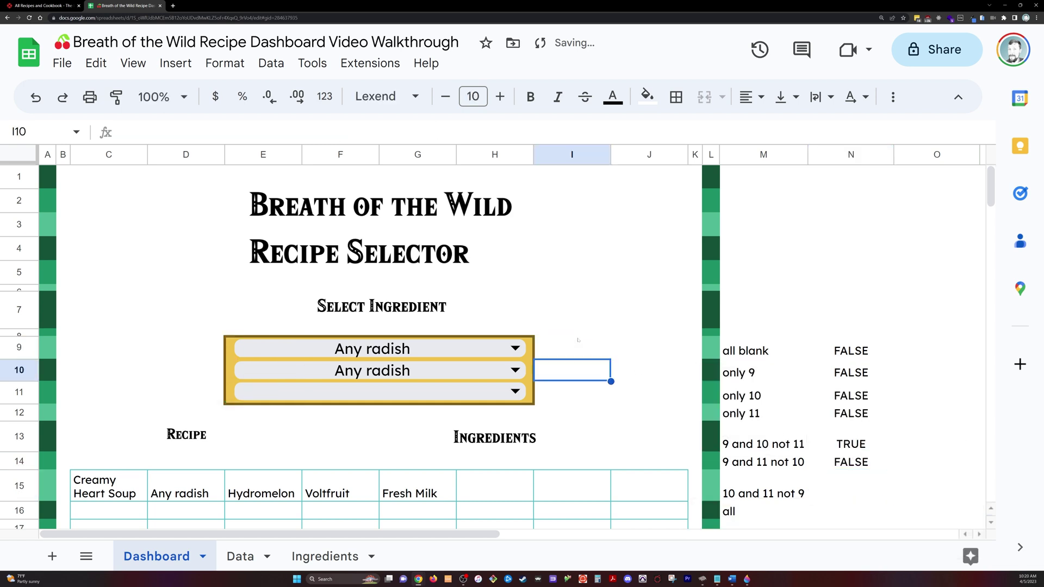
key(Left)
key(Delete)
key(Down)
text(Any radish)
key(Return)
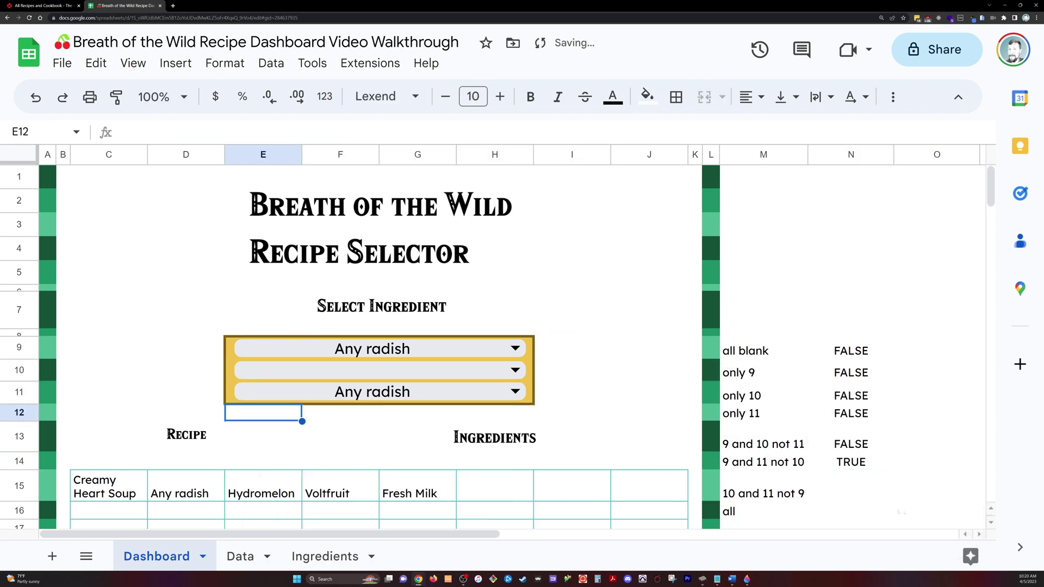
- Enter =IF(AND(ISBLANK(Dash9),ISTEXT(Dash10),ISTEXT(Dash11)),true,false) in N15 beside the "10 and 11 not 9" label
double_click(869, 492)
text(=IF(AND(ISBLANK(Dash9),ISBLANK(Dash10),ISBLANK(Dash11)),true,false))
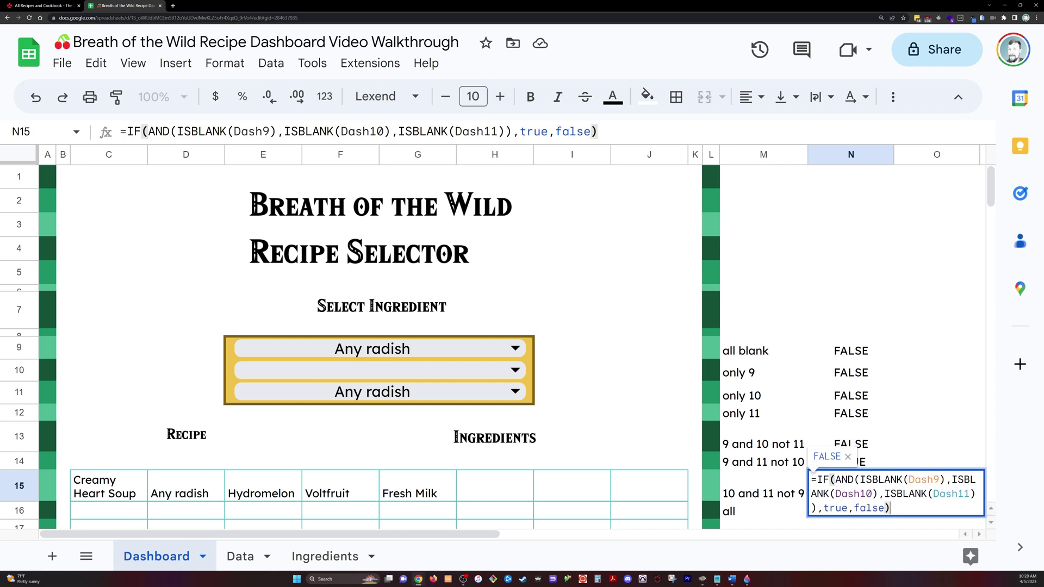
drag(963, 479, 828, 494)
text(TEXT)
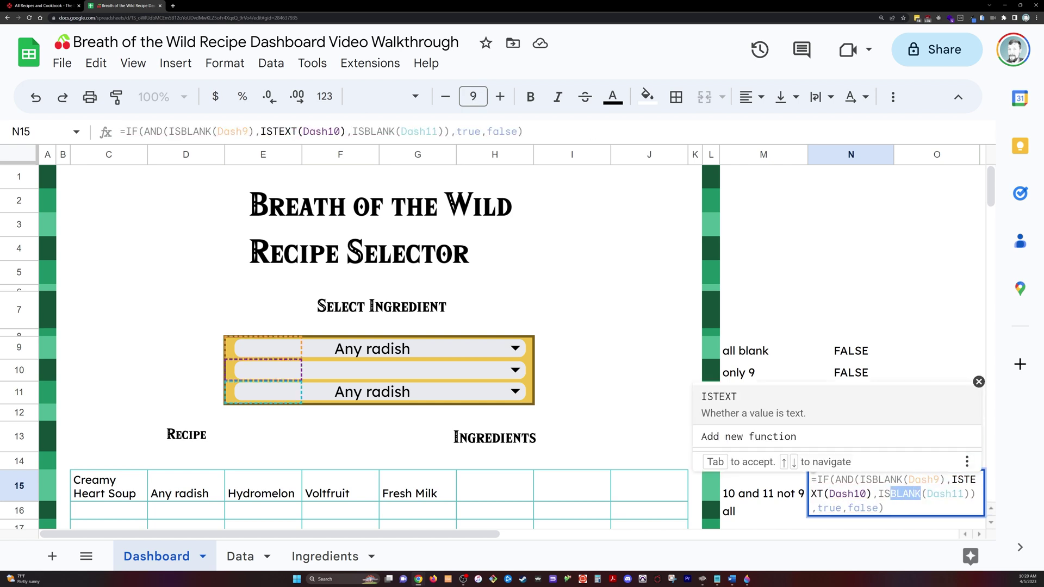
text(TEXT)
key(Return)
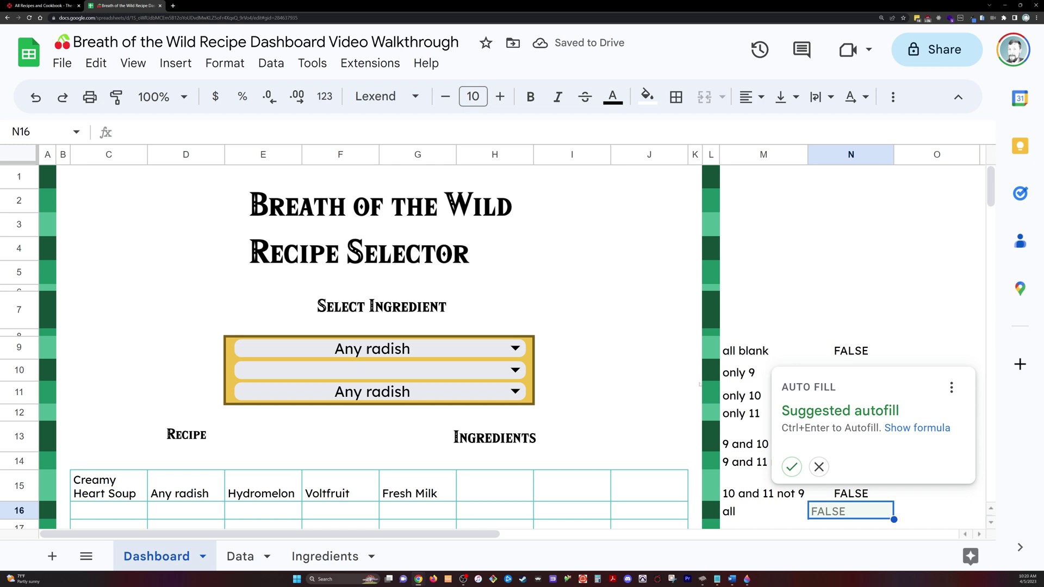
- Test the "10 and 11 not 9" check by clearing the first ingredient and entering Any radish in the second dropdown
click(577, 370)
click(490, 345)
key(BackSpace)
key(Tab)
key(Left)
key(Delete)
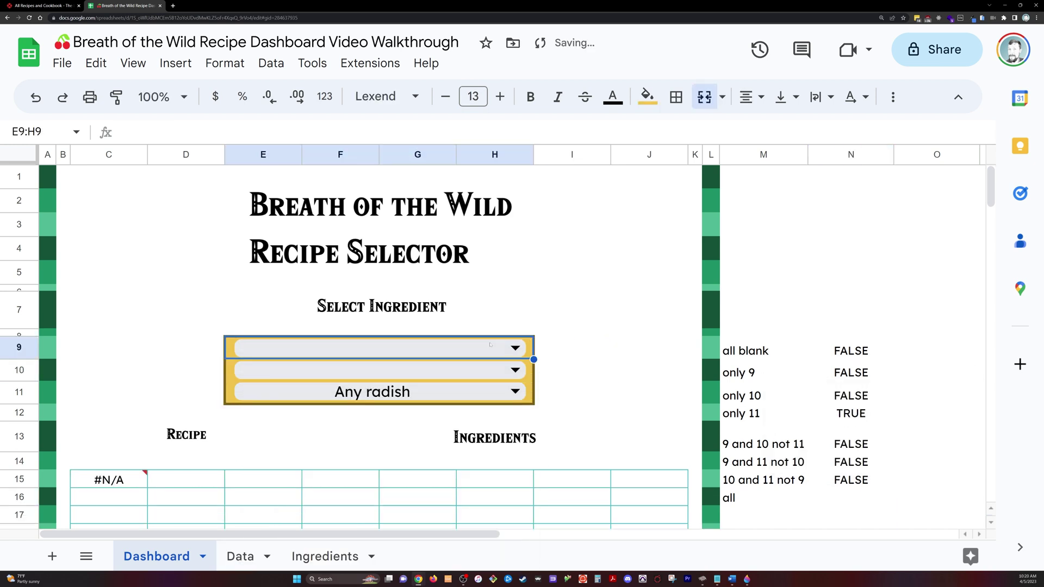
key(Down)
text(Any radish)
key(Down)
- Enter =IF(AND(ISTEXT(Dash9),ISTEXT(Dash10),ISTEXT(Dash11)),true,false) in N16 beside the "all" label
double_click(850, 497)
text(=IF(AND(ISBLANK(Dash9),ISBLANK(Dash10),ISBLANK(Dash11)),true,false))
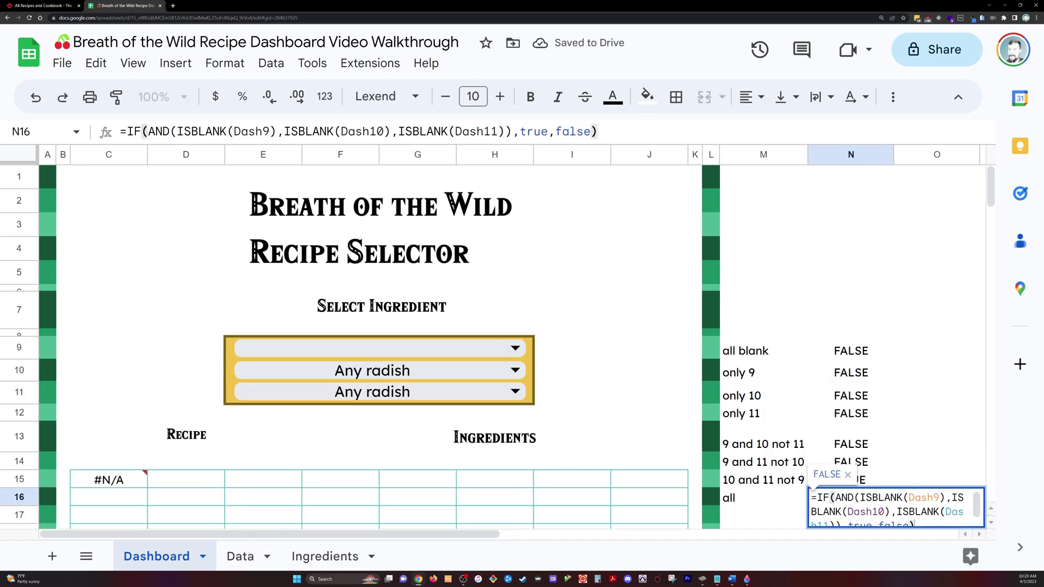
double_click(880, 496)
text(ISTEXT)
double_click(879, 497)
key(ctrl+c)
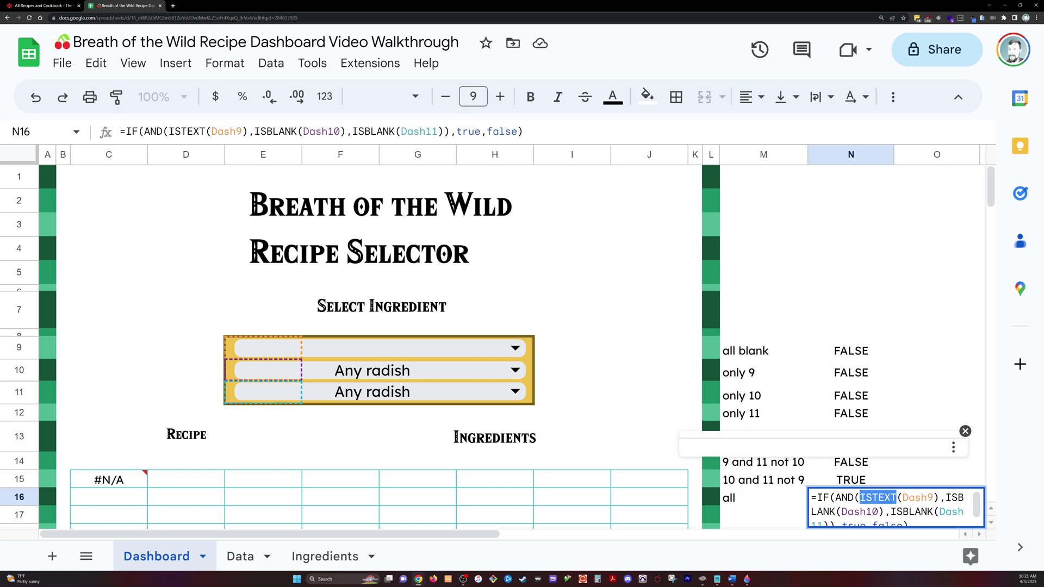
double_click(906, 511)
key(ctrl+v)
double_click(821, 511)
key(ctrl+v)
key(Return)
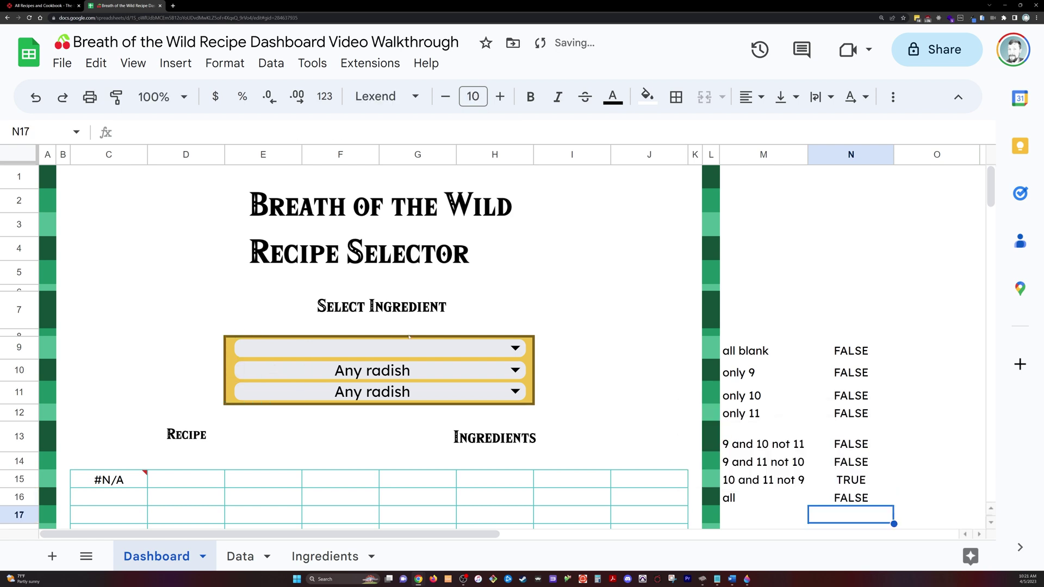
- Test the "all" check by choosing Fortified Pumpkin as the first ingredient, then view the all-blank formula in N9
click(413, 348)
click(288, 428)
click(851, 350)
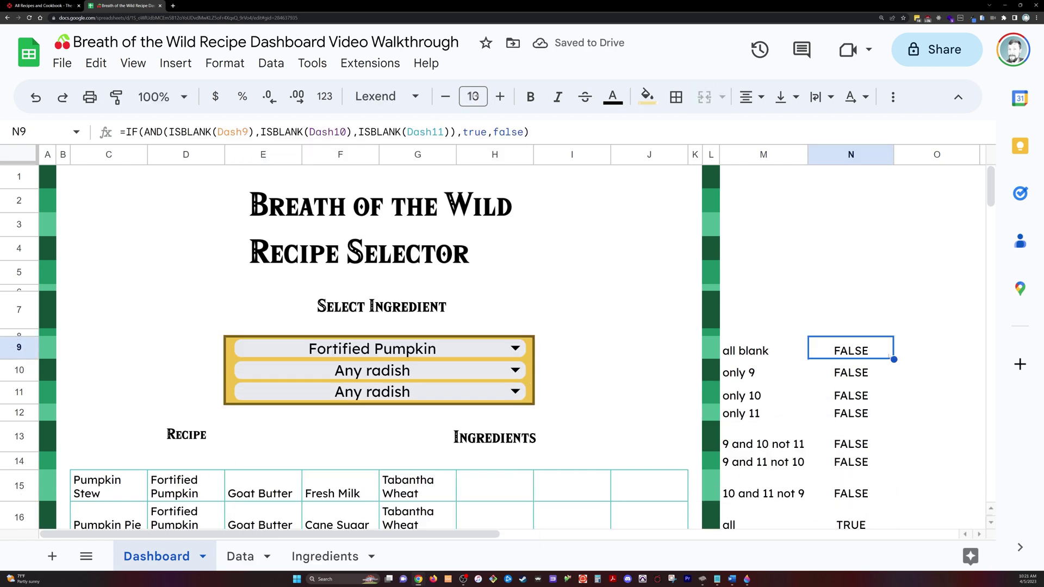
click(936, 351)
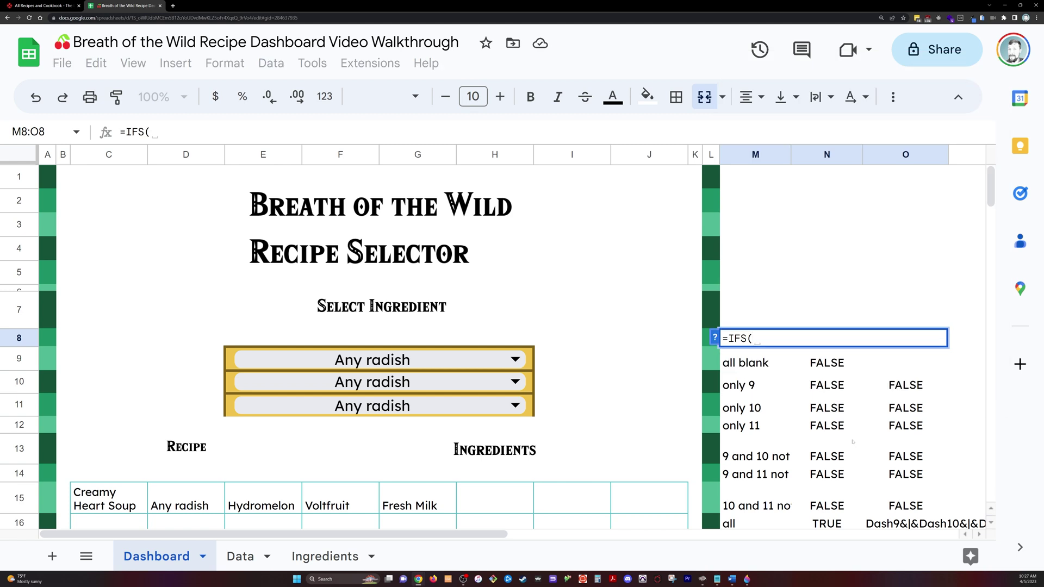
- Complete the IFS formula in the merged cell M8:O8 as =IFS(n9,"",n10,Dash9)
text(n9,"")
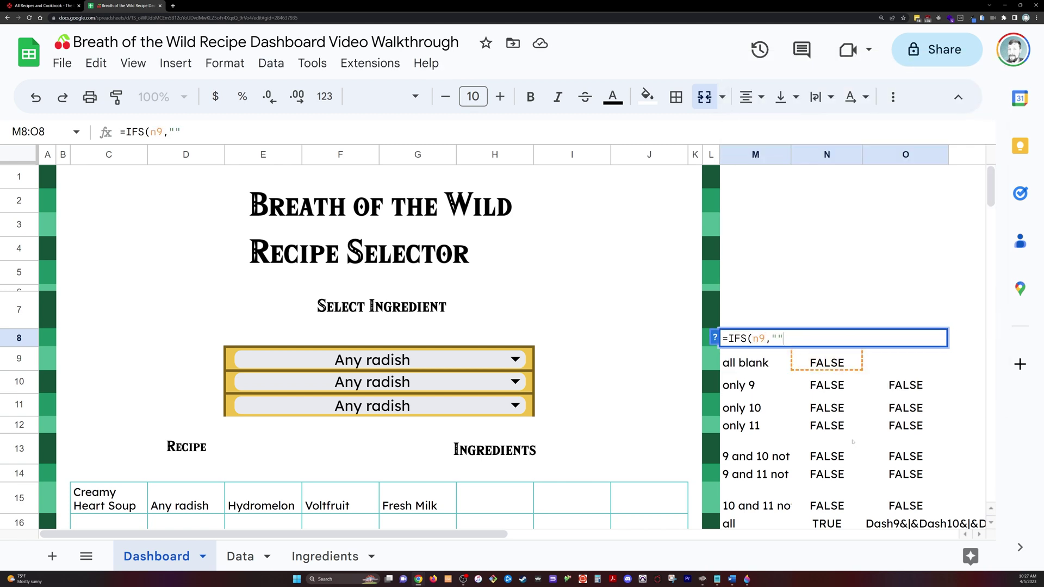
text(,n10,Dash9,)
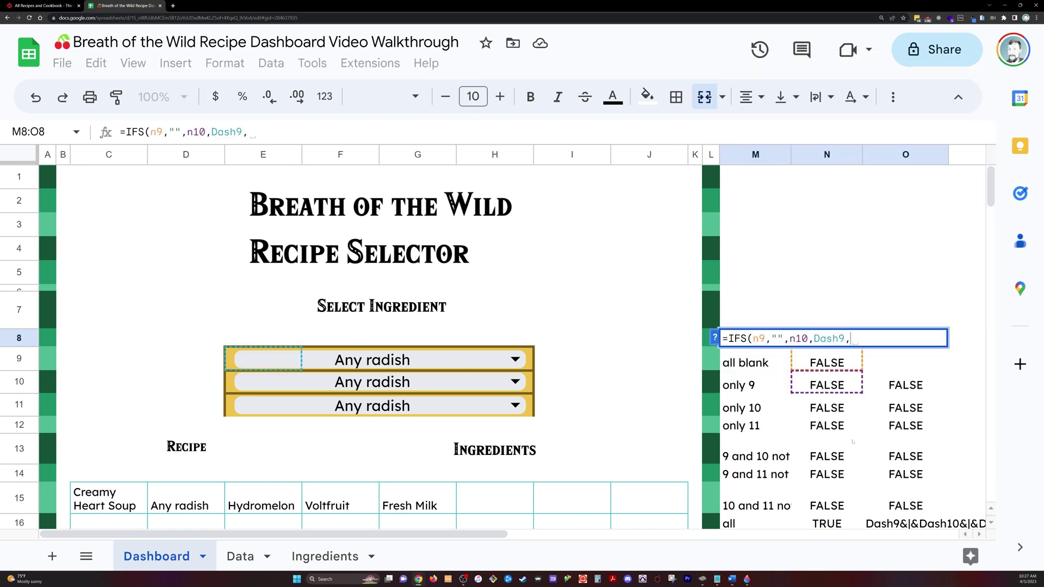
key(BackSpace)
text())
key(Return)
- Test the IFS formula by clearing all three ingredient dropdowns and pasting Any radish into the first one
key(Left)
key(Left)
key(Left)
key(Left)
key(Left)
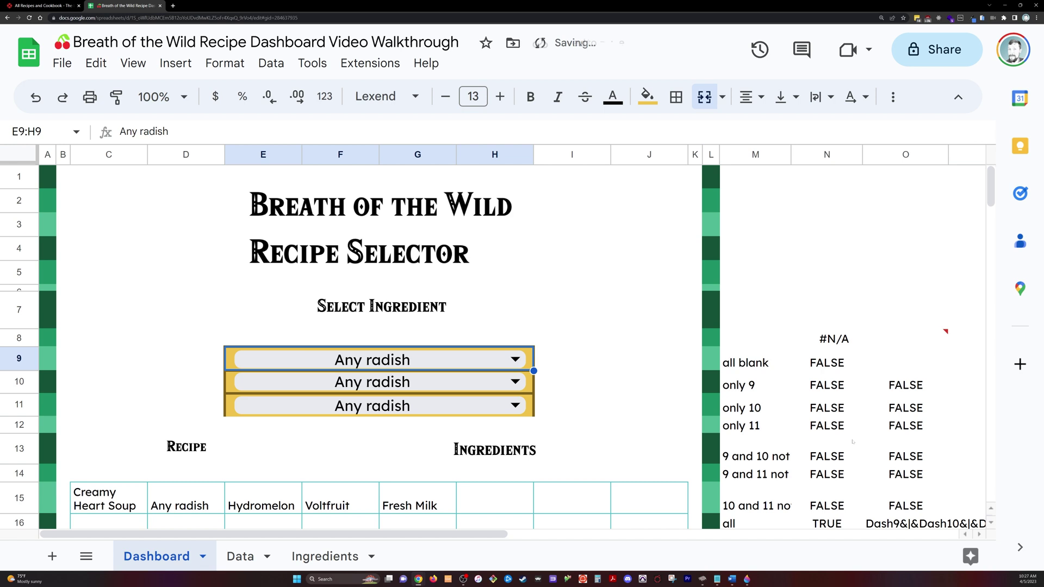
key(Delete)
key(Down)
key(Delete)
key(Down)
key(Delete)
key(Up)
key(Up)
key(ctrl+v)
key(Down)
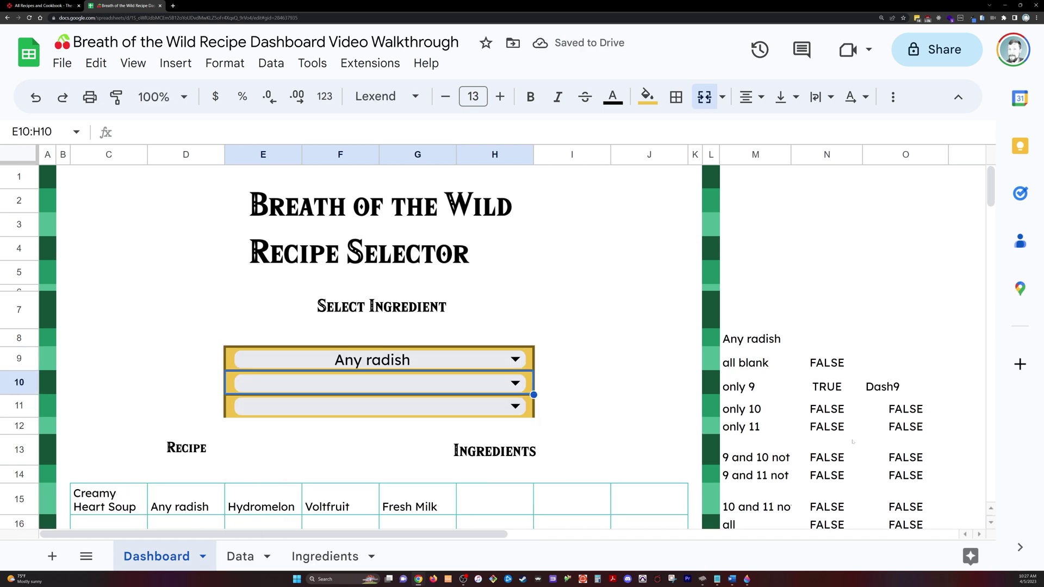
- Name the merged IFS formula cell M8:O8 Query
click(761, 338)
click(33, 131)
text(Query)
key(Return)
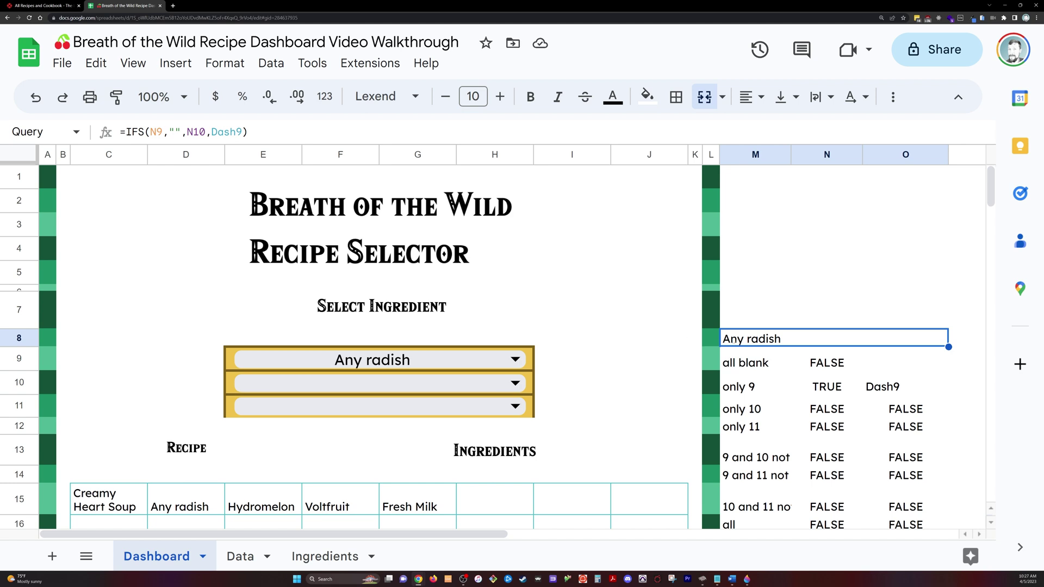
- Format the Query cell with centred bold text and a light red fill
key(ctrl+shift+e)
click(529, 97)
click(647, 97)
click(667, 193)
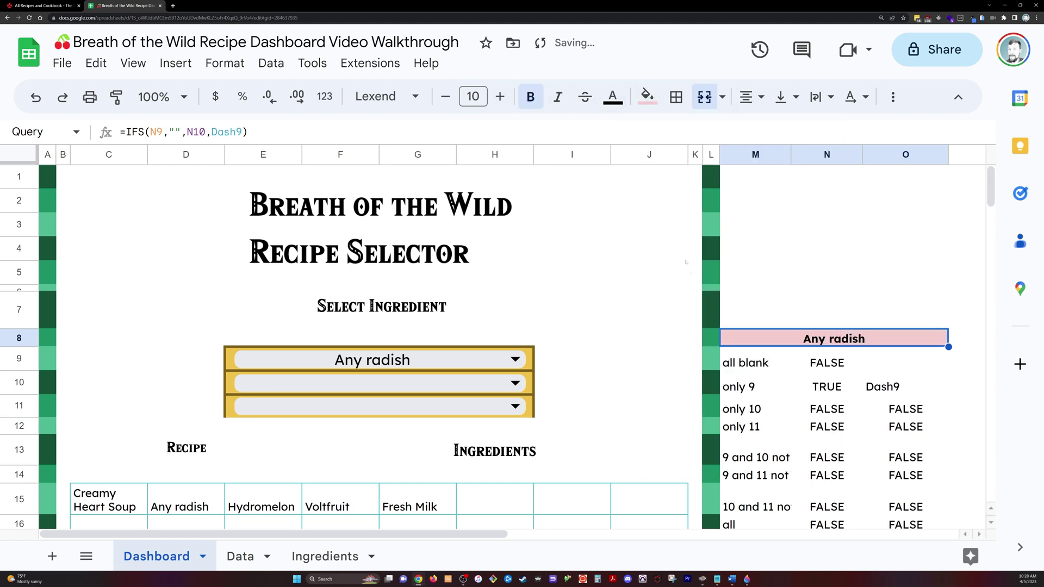
- Extend the Query cell's IFS formula with the pairs n11,Dash10 and n12,Dash11
double_click(795, 343)
text(,n11)
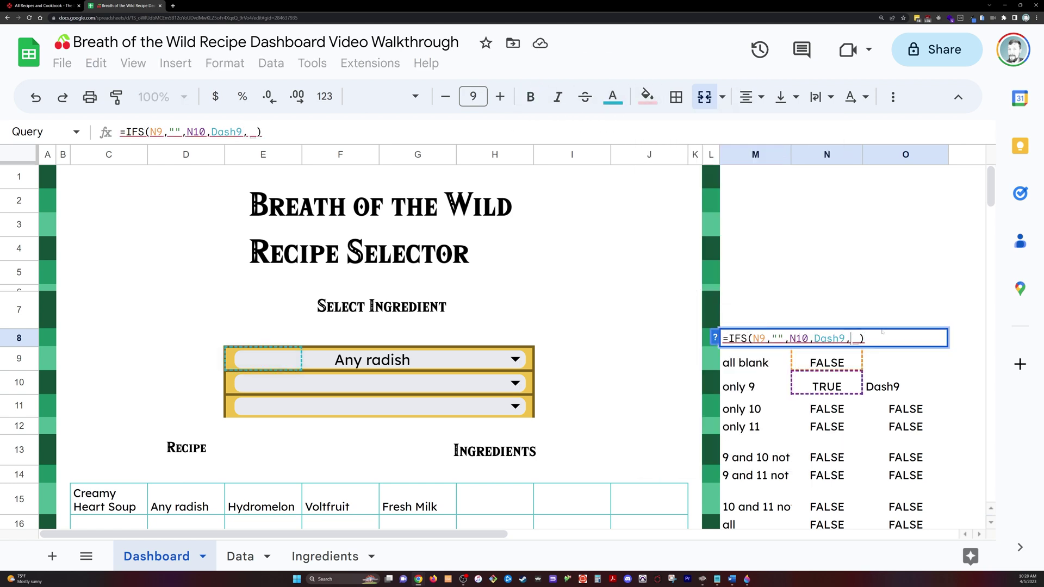
text(,Dash10,n12,Dash)
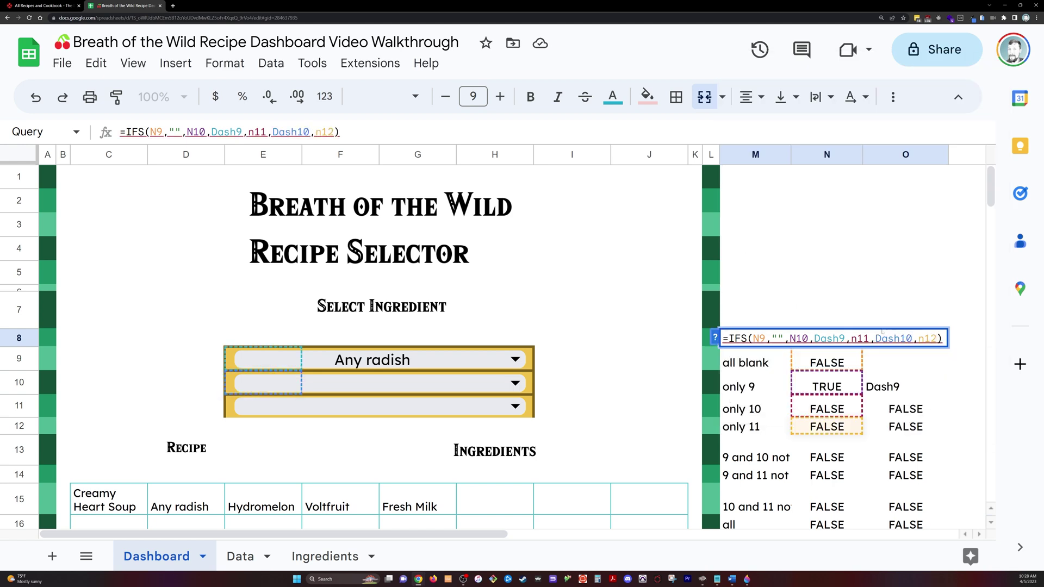
text(11)
key(Return)
- Clear the first ingredient dropdown to test the extended IFS formula with all dropdowns blank
key(Left)
key(Left)
key(Left)
key(Left)
key(Left)
key(Delete)
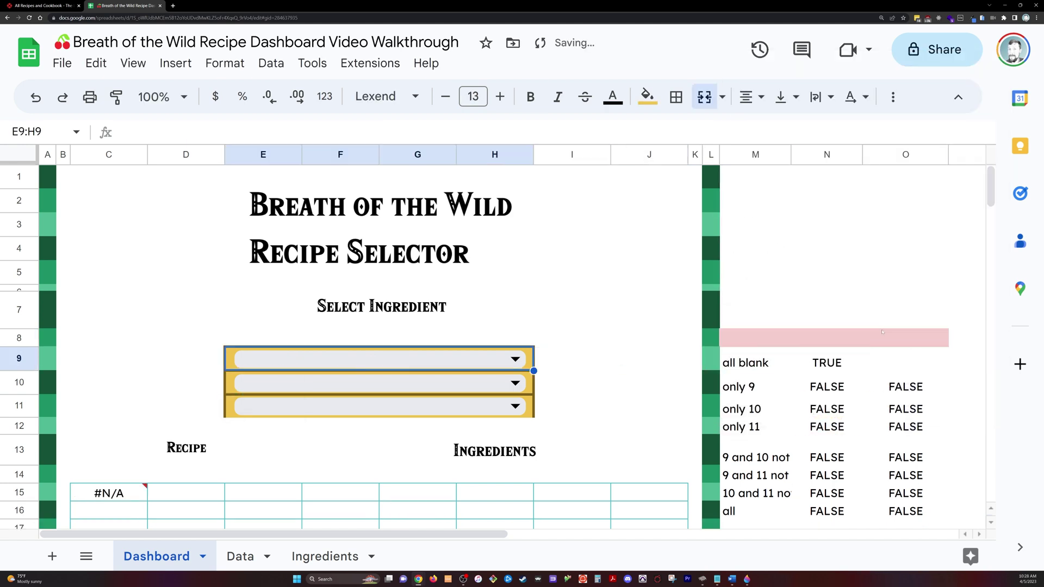
- Set only the third ingredient dropdown to Any carrot or pumpkin to test the Query cell's IFS formula
key(Down)
key(Return)
key(Down)
key(Return)
key(Up)
key(ctrl+x)
key(Down)
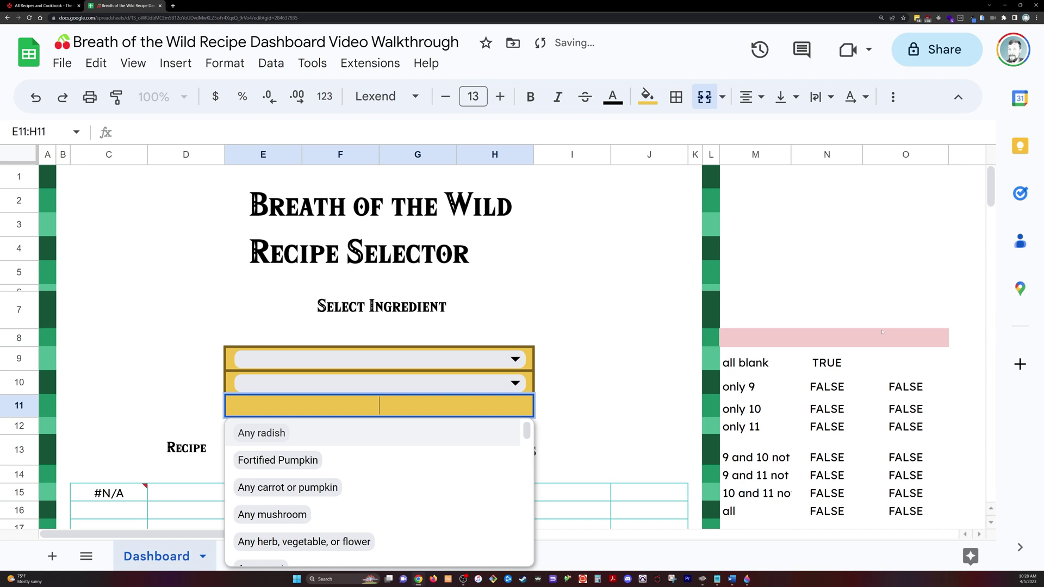
key(ctrl+v)
key(Down)
key(ctrl+z)
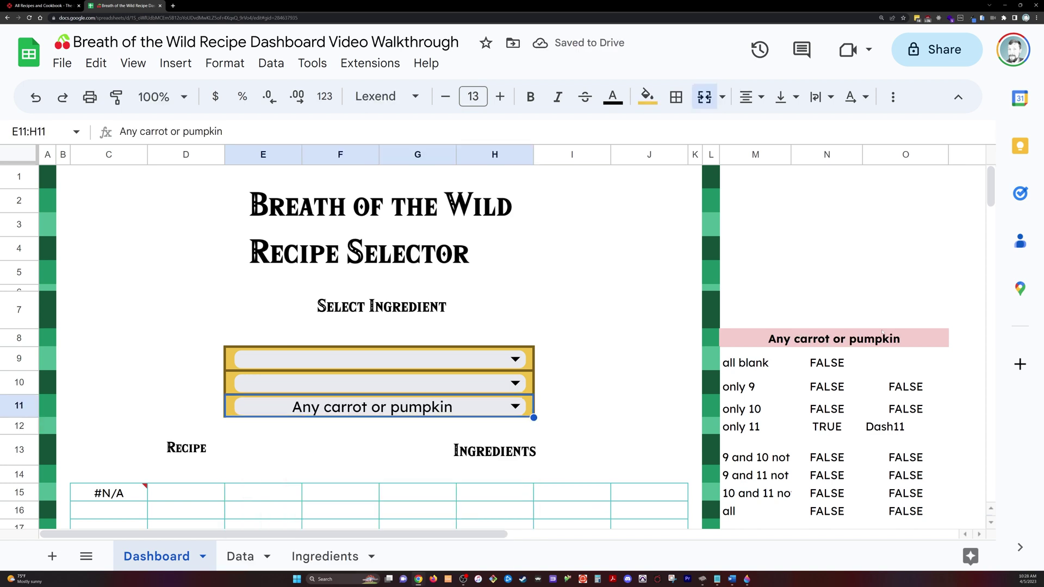
- Clear the third ingredient dropdown, setting the first to Any carrot or pumpkin and the second to Any radish
key(Delete)
key(Up)
key(Return)
key(Return)
key(Up)
key(Up)
key(Return)
key(Down)
key(Down)
key(Return)
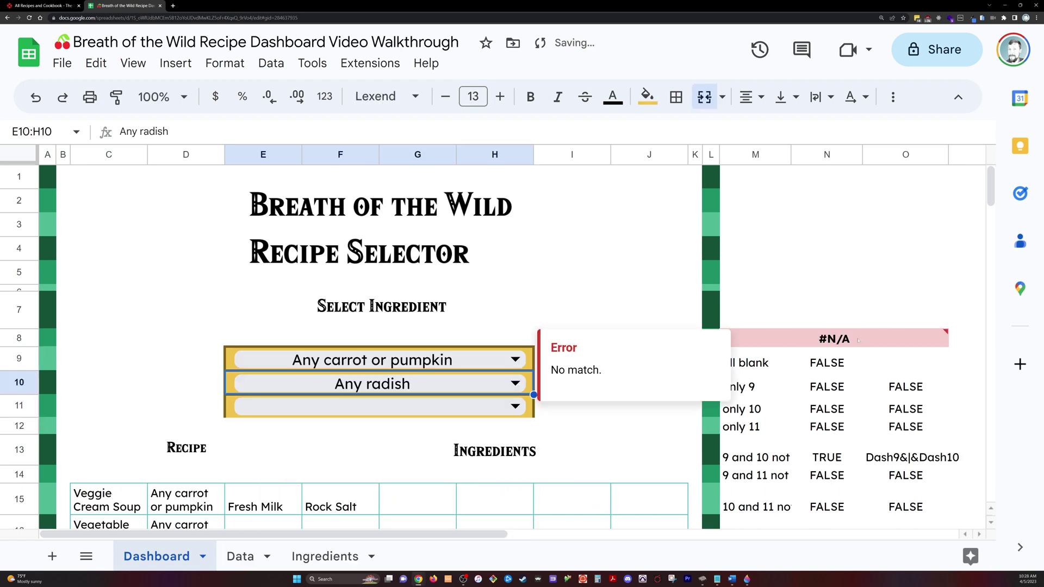
- Add the pair n13,Dash9&"|"&Dash10 to the Query cell's IFS formula
double_click(857, 340)
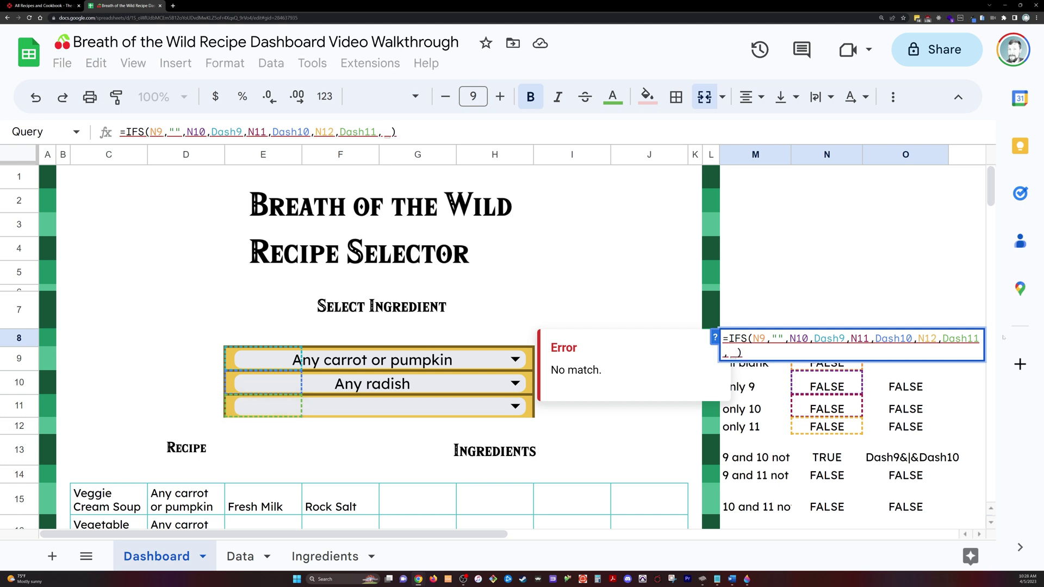
text(n13,)
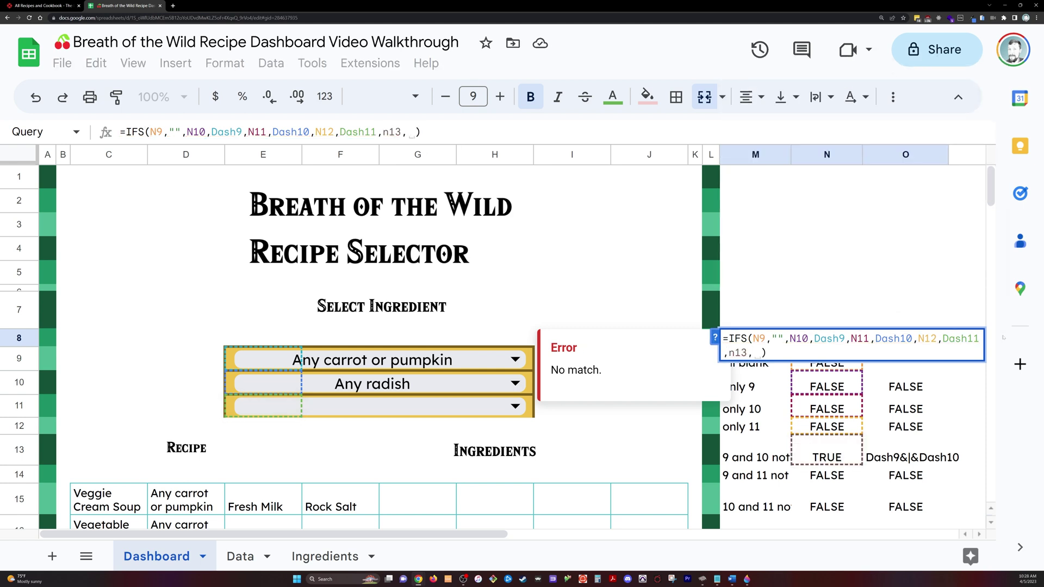
text(Dash)
key(Tab)
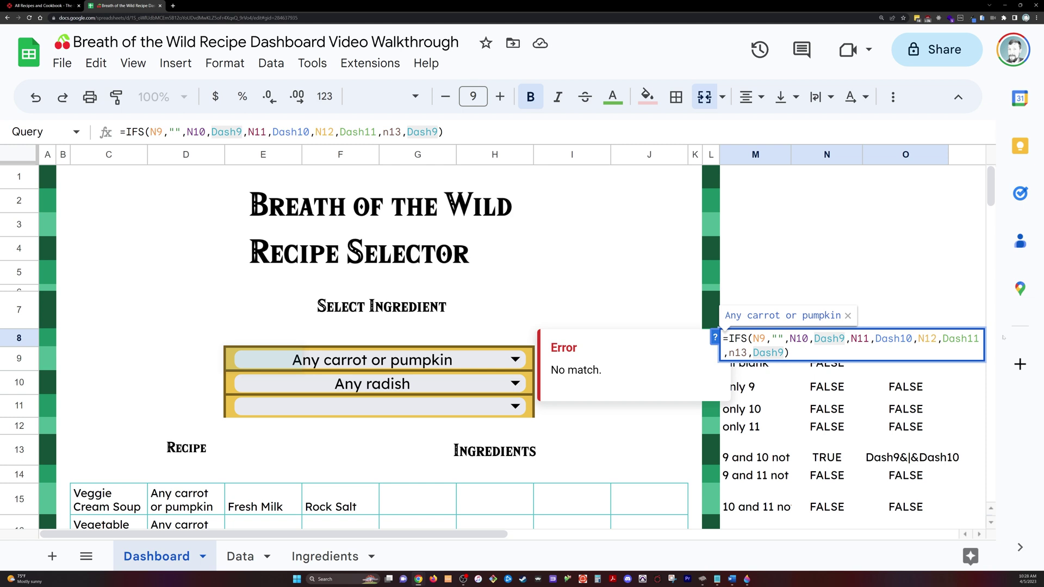
text(&")
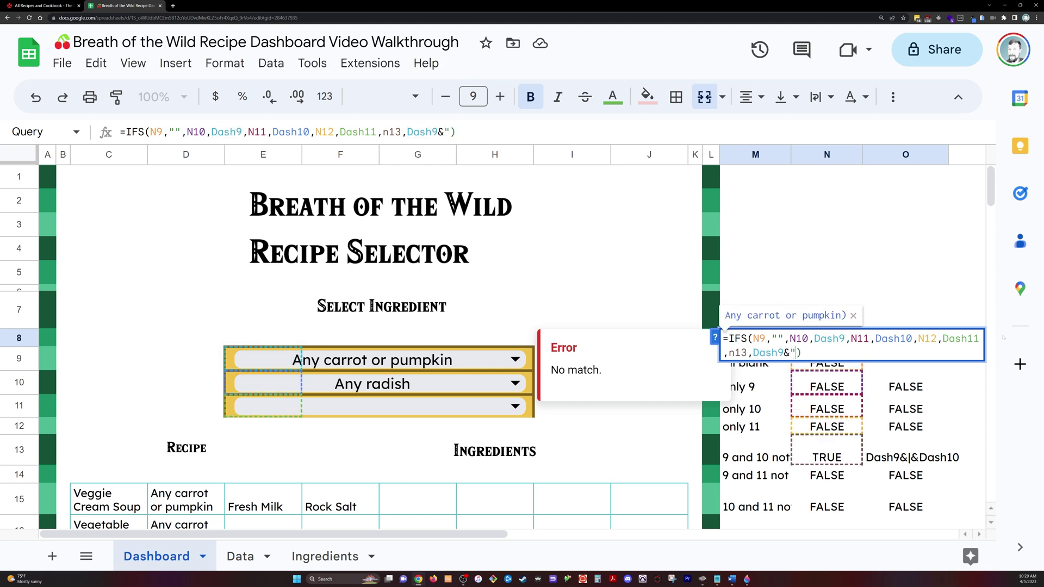
text(|"&Dash10)
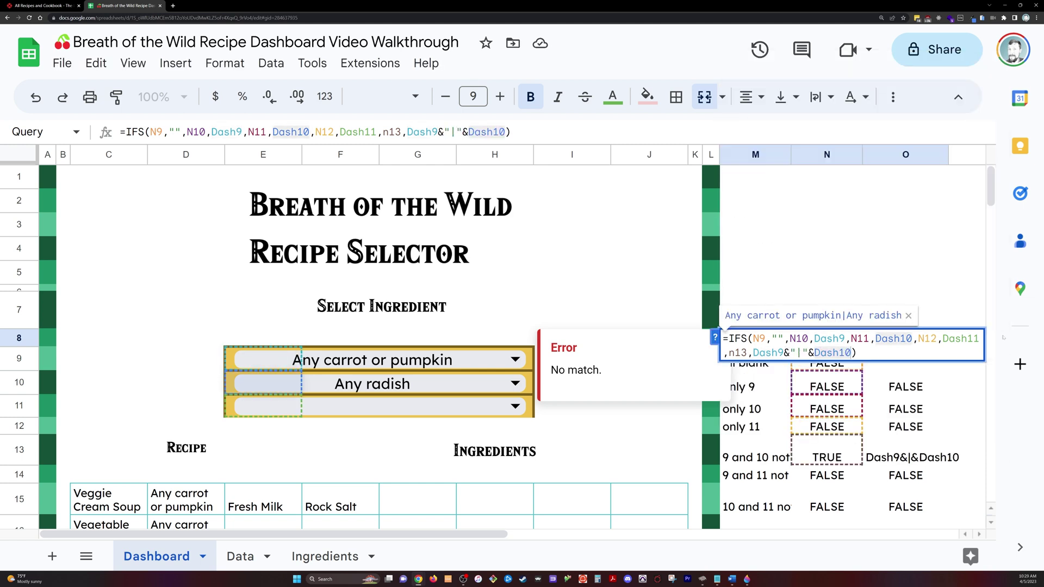
key(ctrl+shift+Left)
key(ctrl+shift+Left)
key(ctrl+shift+Left)
key(Left)
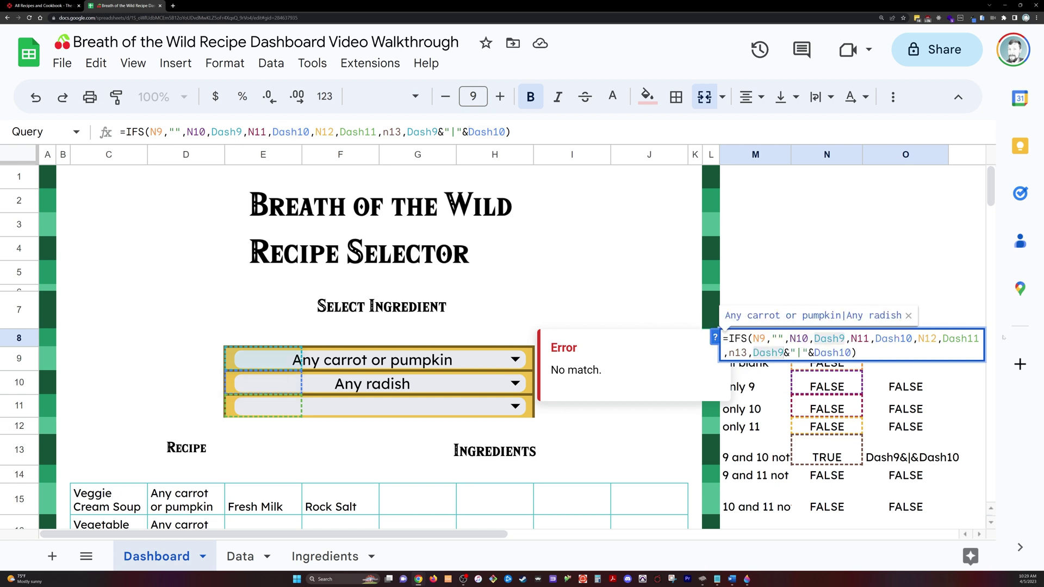
- Add the pair n14,Dash9&"|"&Dash11 to the end of the Query cell's IFS formula
key(End)
key(Left)
text(,n14)
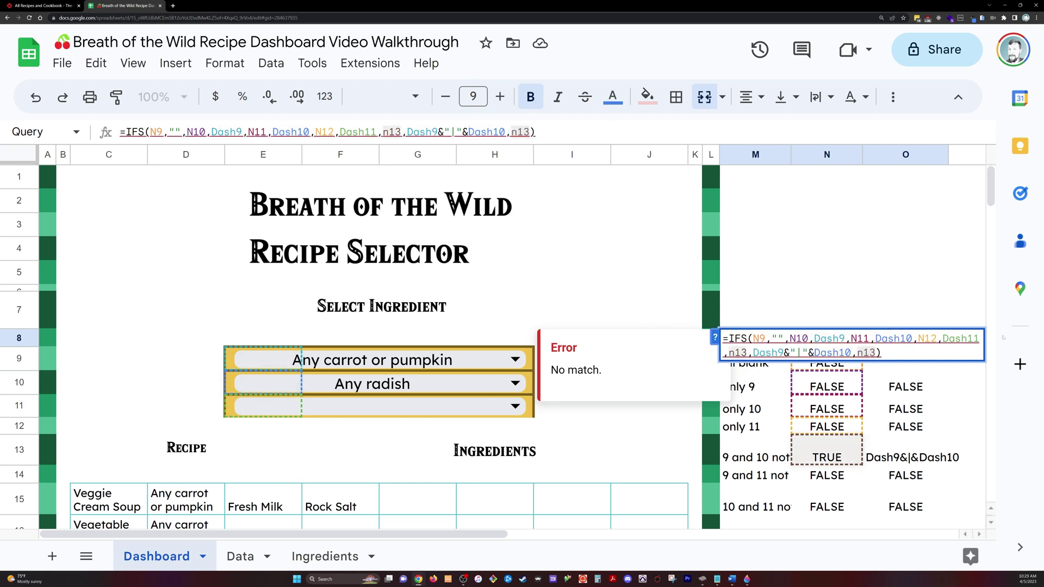
text(,)
key(ctrl+v)
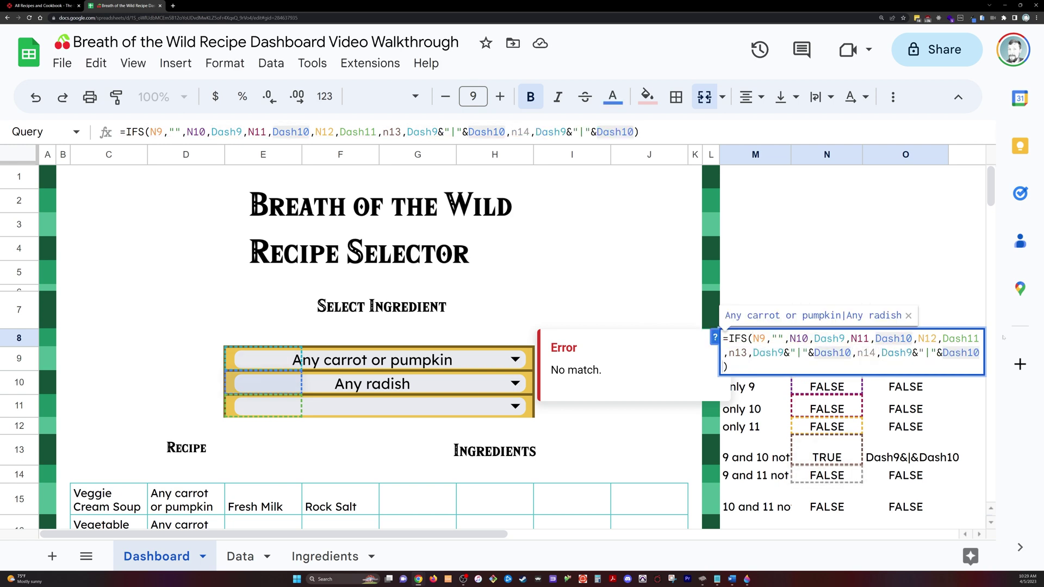
key(BackSpace)
text(1)
- Add the pair n15,Dash10&"|"&Dash11 to the end of the Query cell's IFS formula
text(,n15,)
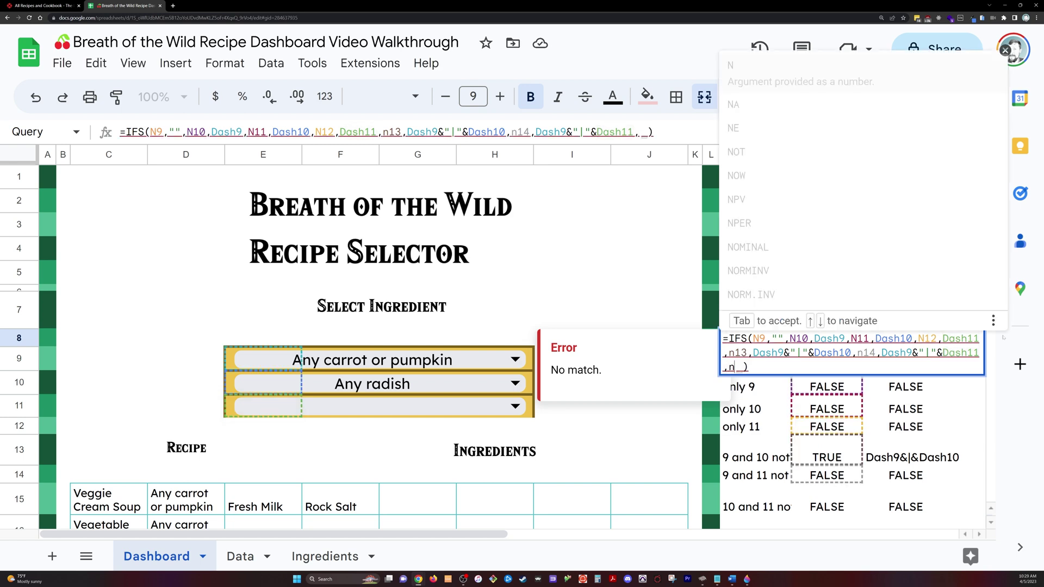
key(ctrl+v)
key(BackSpace)
text(1)
key(ctrl+Left)
key(ctrl+Left)
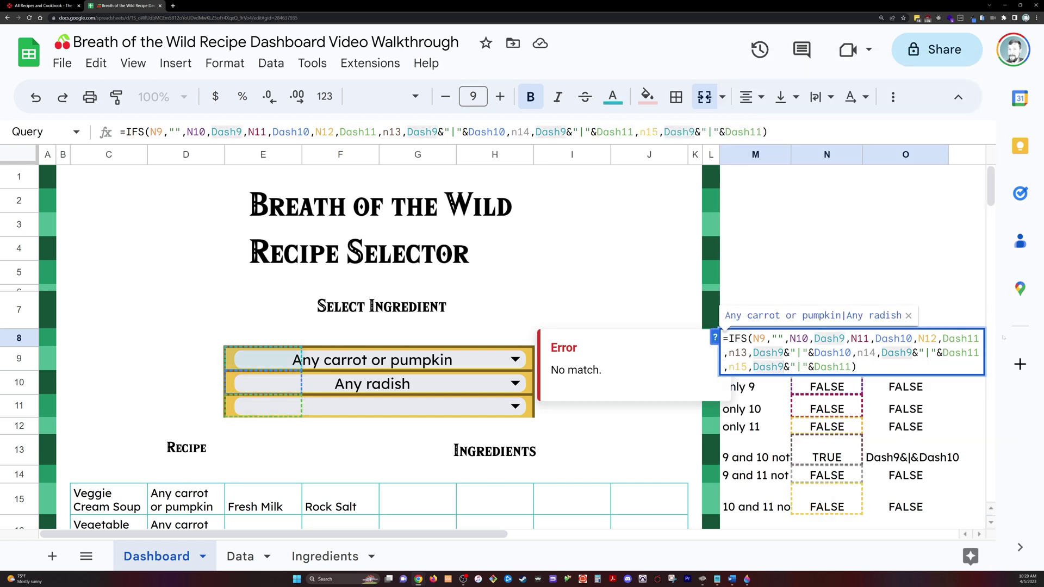
key(BackSpace)
text(10)
key(ctrl+Right)
key(ctrl+Right)
- Finish the IFS formula with n16,Dash9&"|"&Dash10&"|"&Dash11 and test it by setting the third ingredient dropdown to Fortified Pumpkin
text(,n16)
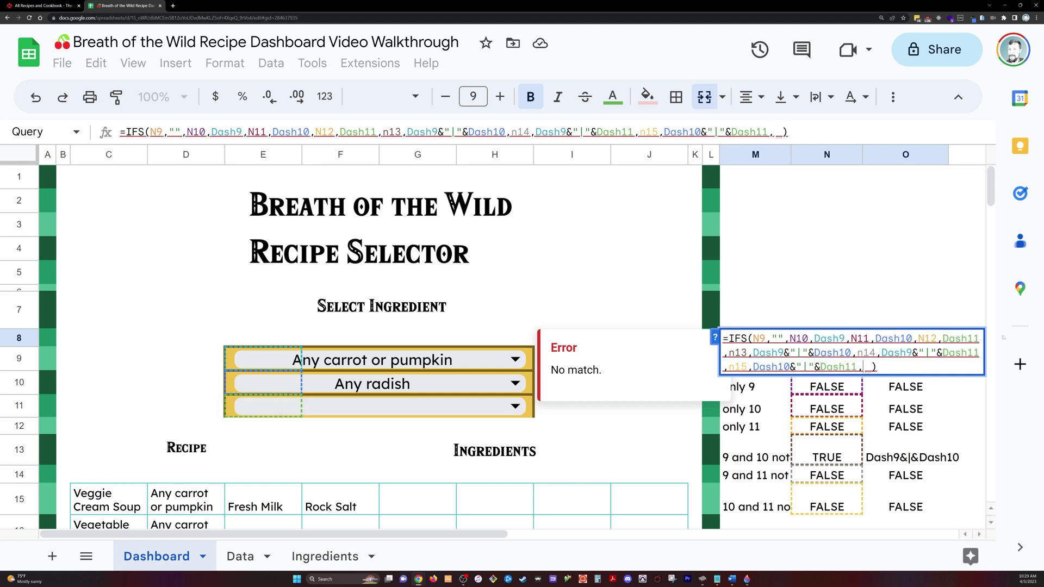
text(,)
key(ctrl+v)
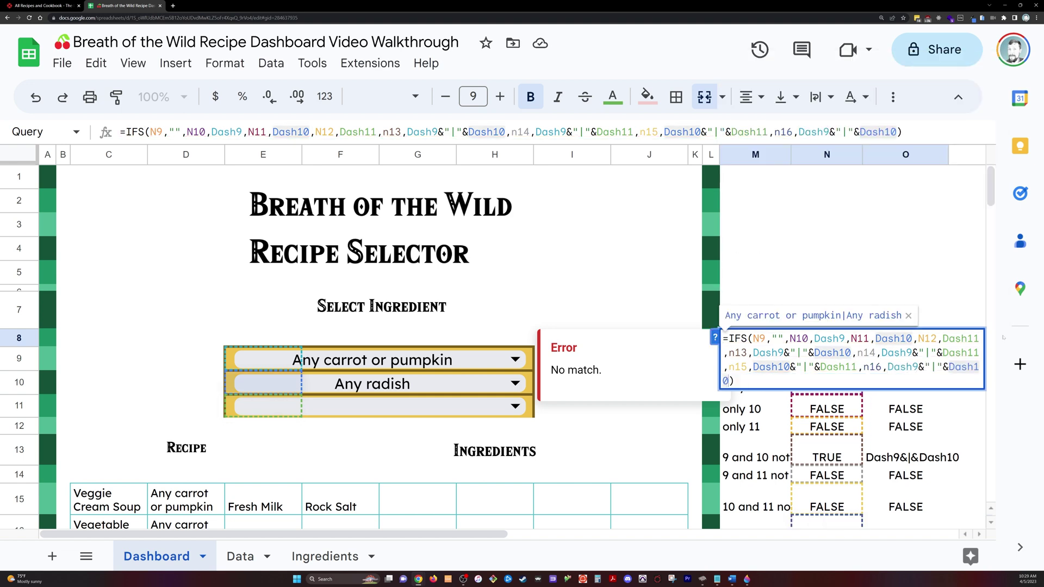
text(&"|")
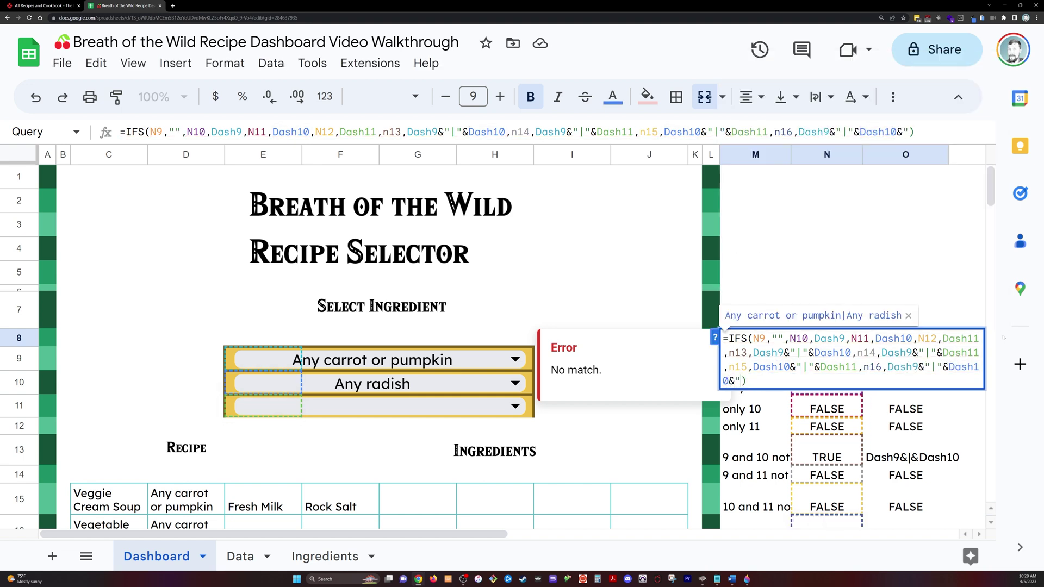
text(&Dash11)
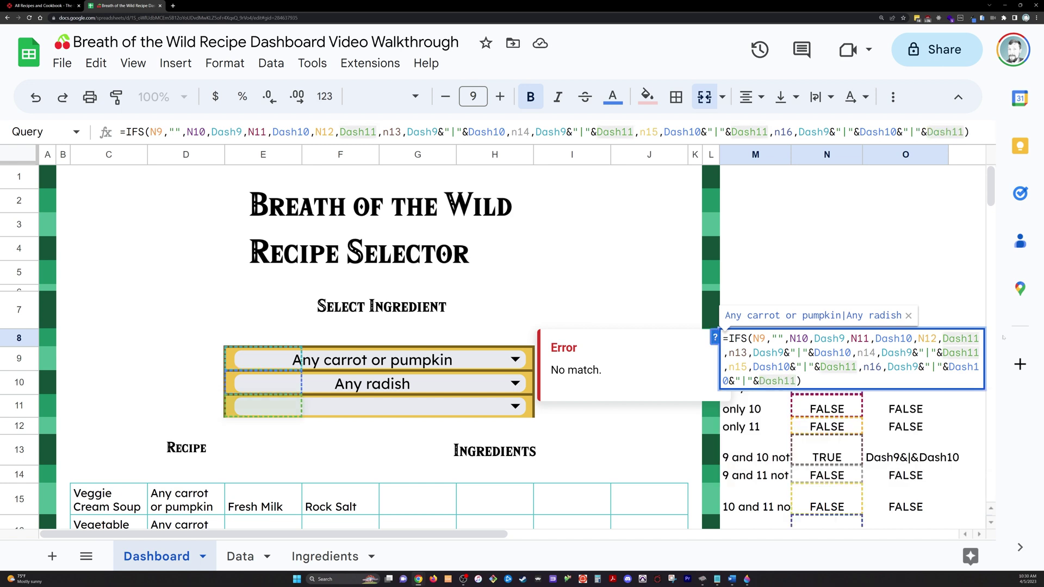
key(Return)
click(511, 406)
click(294, 459)
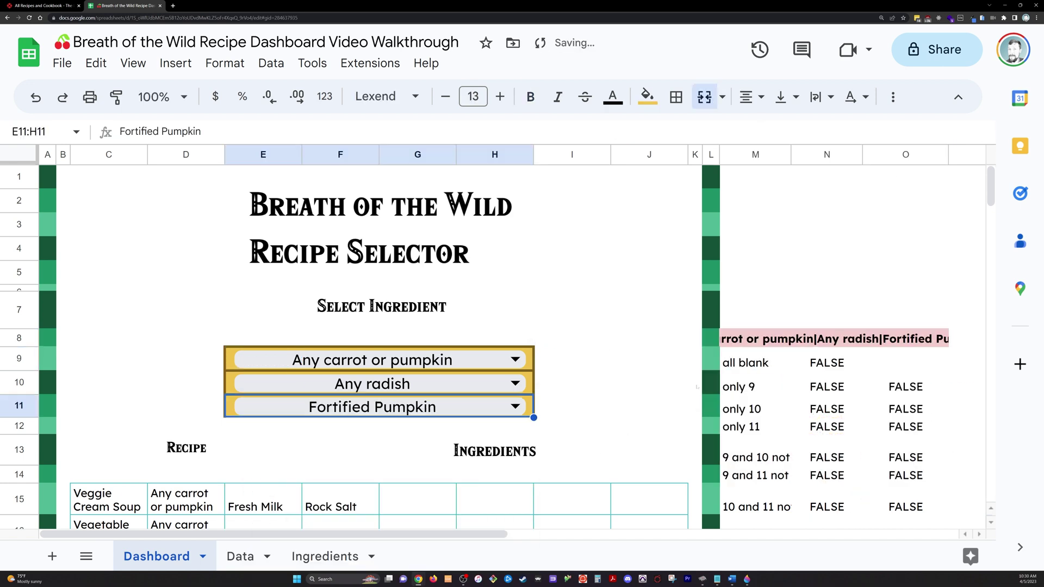
- Try font size 7 on the Query cell and restore it to 10
click(761, 338)
click(445, 96)
click(445, 96)
click(445, 96)
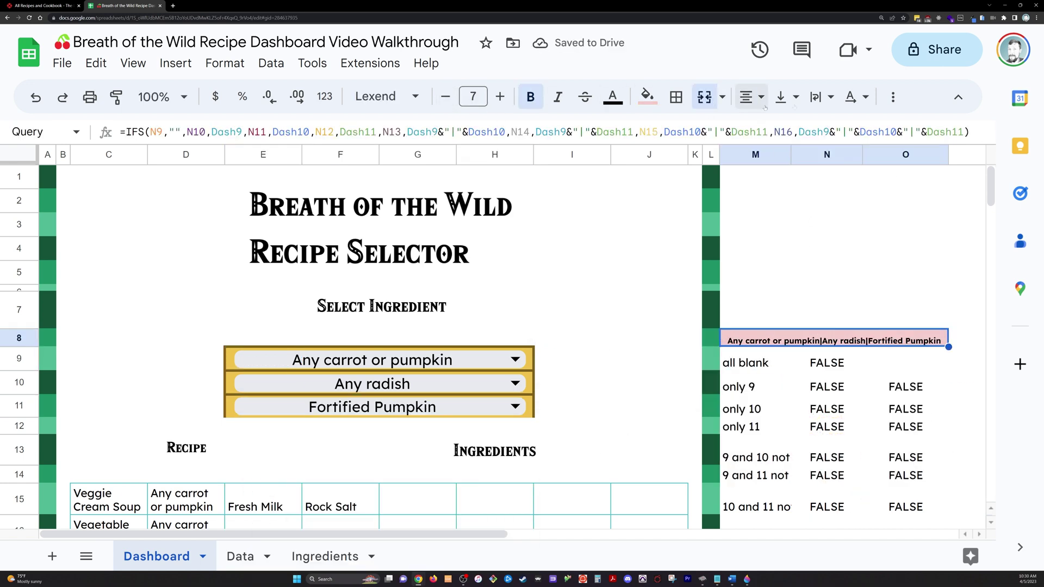
click(500, 96)
click(499, 96)
click(499, 96)
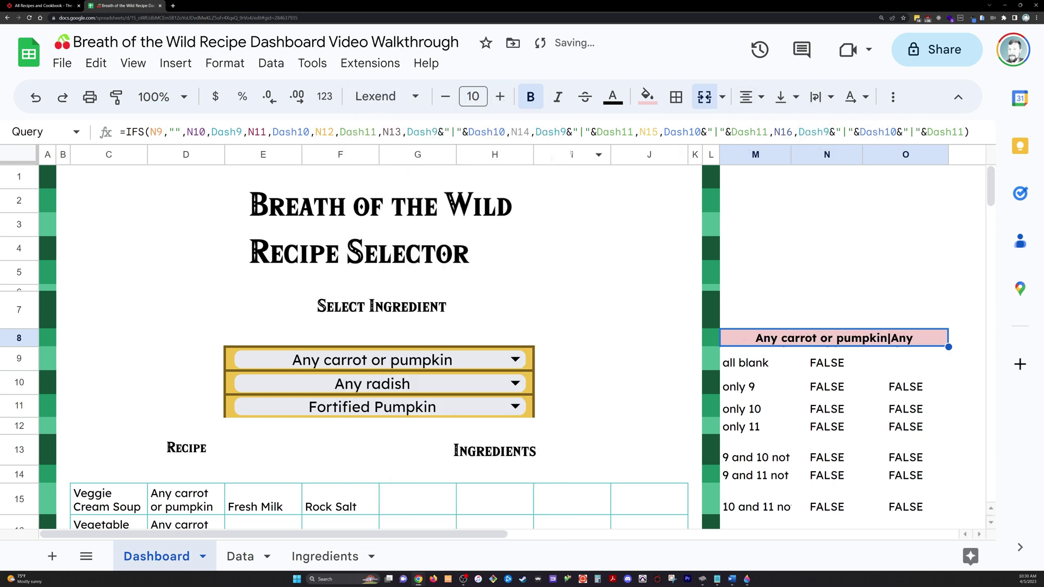
- Wrap the Query cell's text and set its font size to 7
click(820, 96)
click(820, 131)
click(819, 96)
click(846, 130)
click(445, 96)
click(445, 96)
click(445, 96)
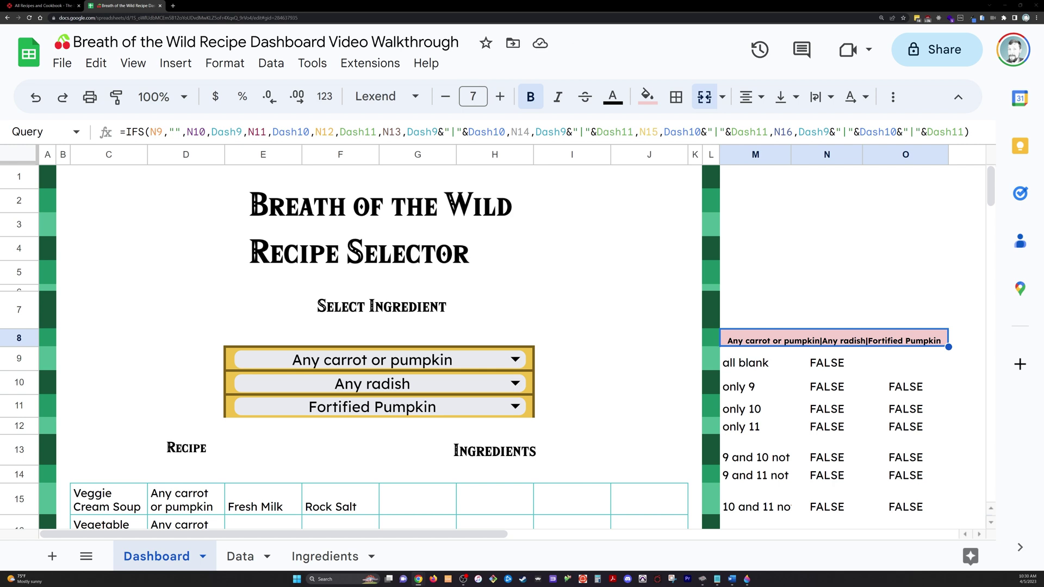
- Replace E9 with the named range Query in the C15 QUERY formula and reopen the formula to check it
click(109, 498)
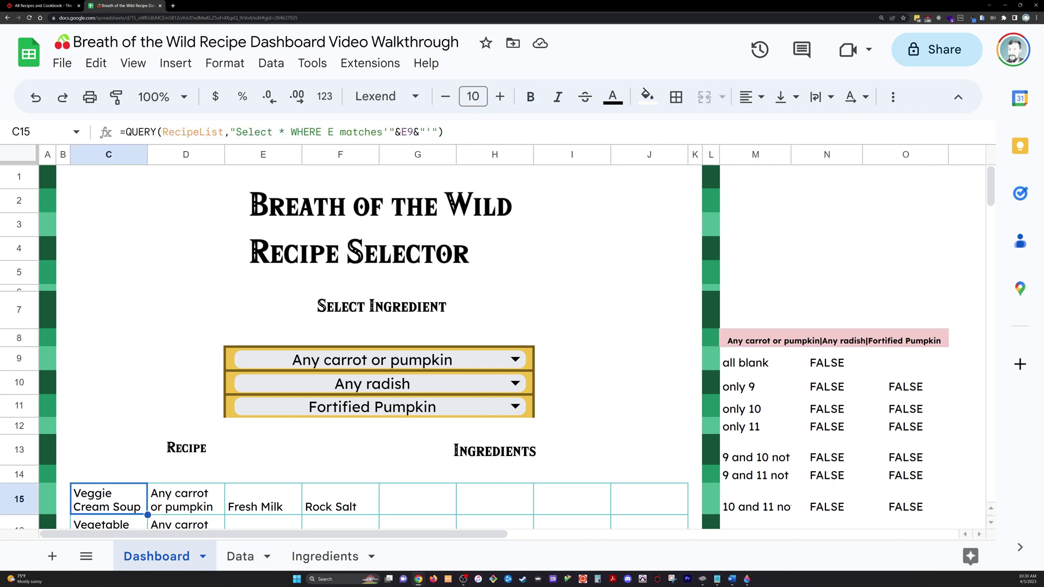
double_click(407, 133)
text(Query)
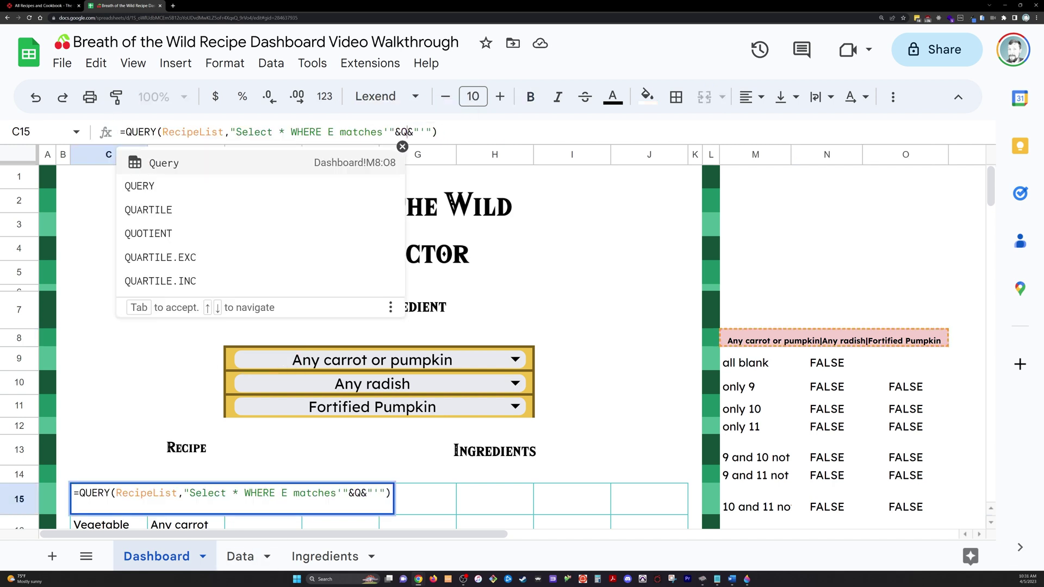
key(Return)
key(Up)
key(Return)
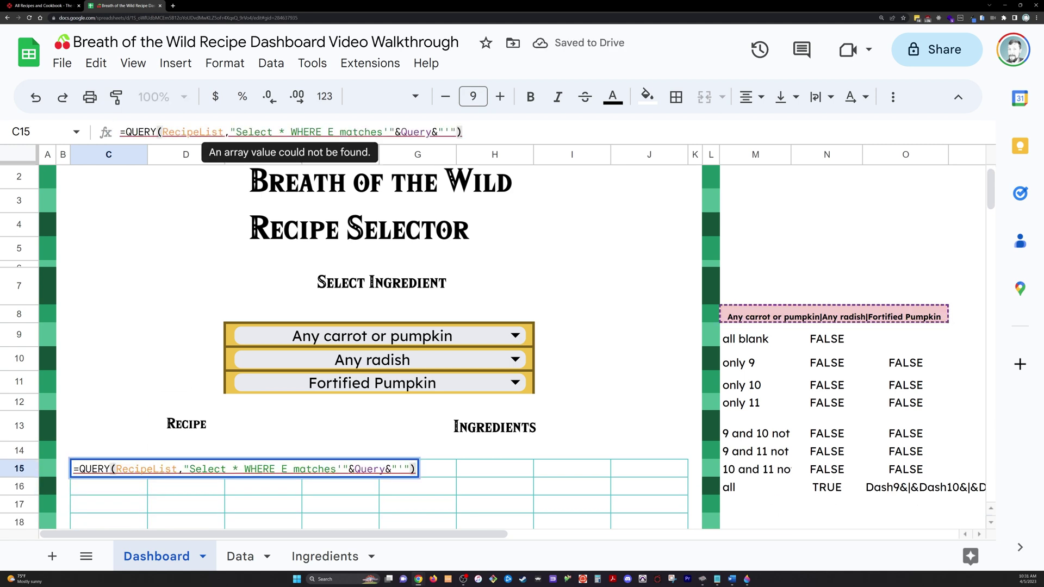
key(Return)
key(Up)
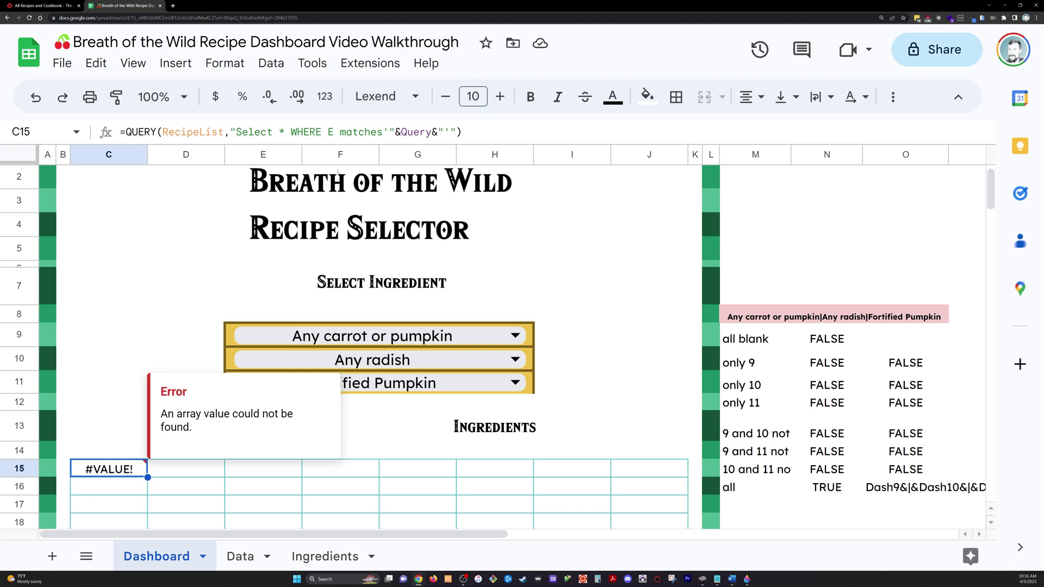
key(F2)
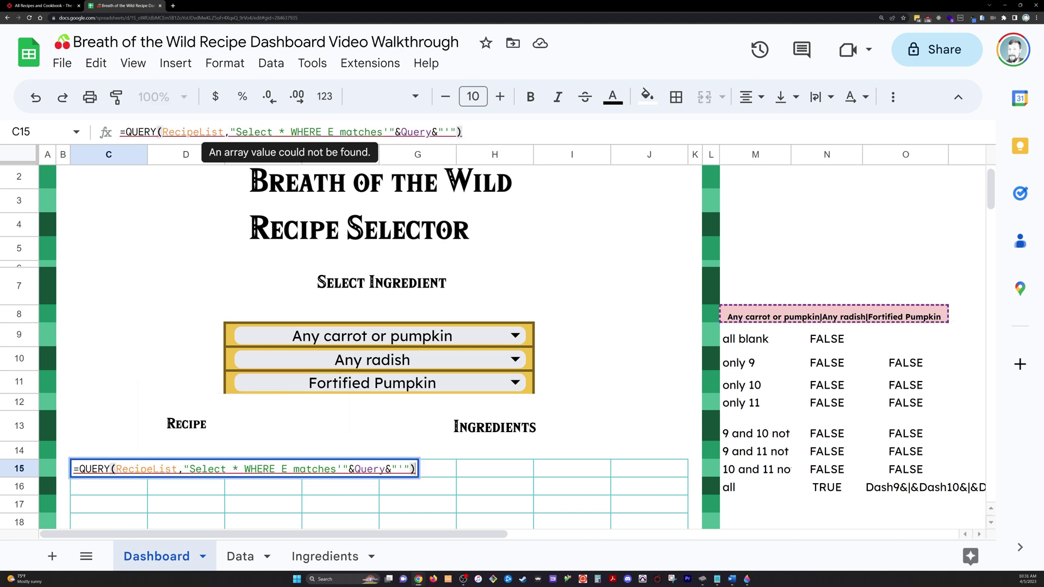
- Set the three ingredient dropdowns to Any mushroom, Any carrot and Any four different mushrooms
click(381, 335)
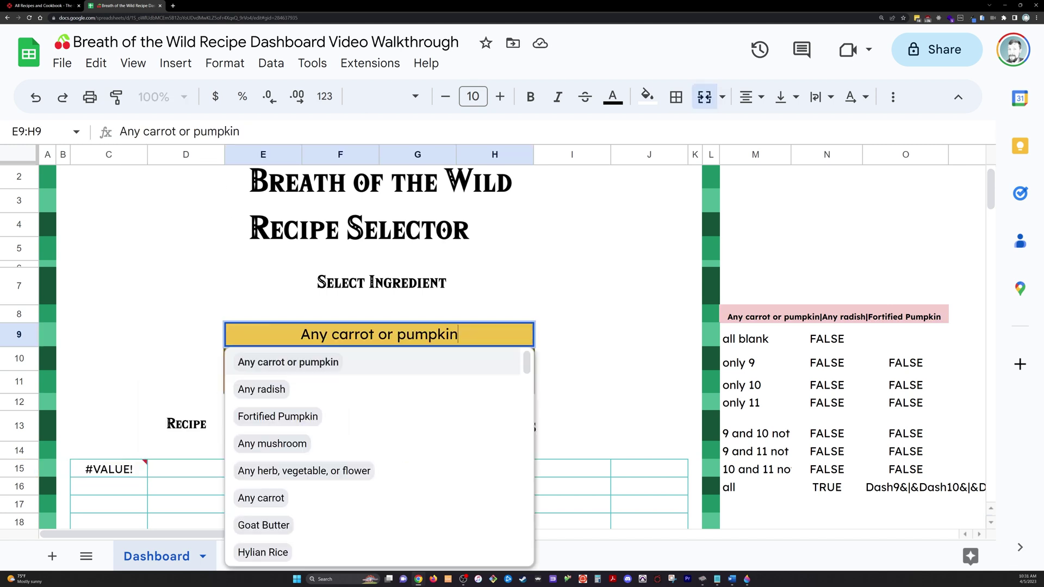
click(271, 441)
click(380, 359)
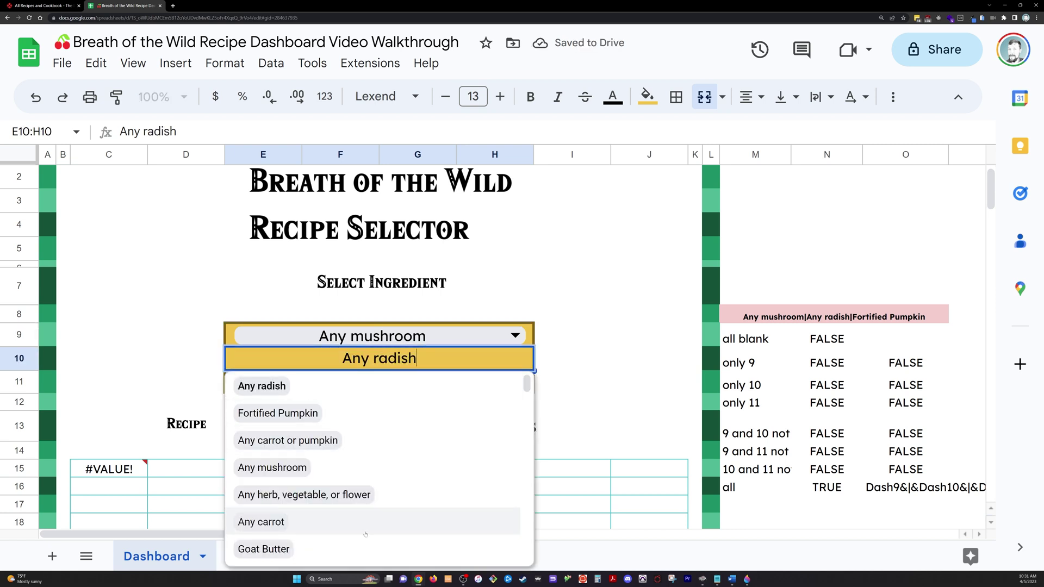
click(260, 522)
click(381, 383)
scroll(379, 479, down, 3)
click(313, 534)
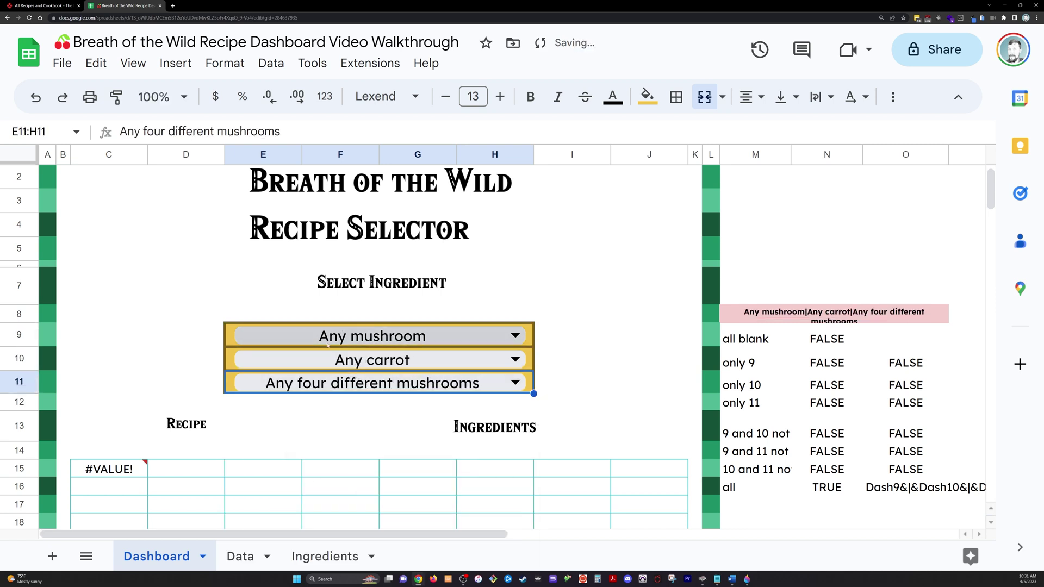
- Extend the C15 QUERY formula's WHERE condition with OR F matches '"&Query&"'
double_click(121, 474)
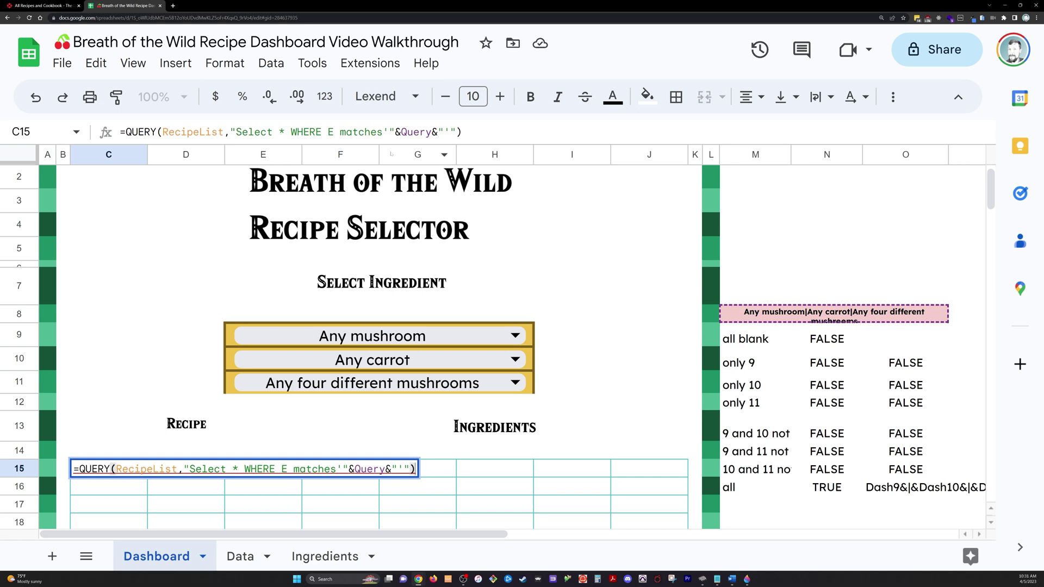
key(Left)
key(Left)
text(OR)
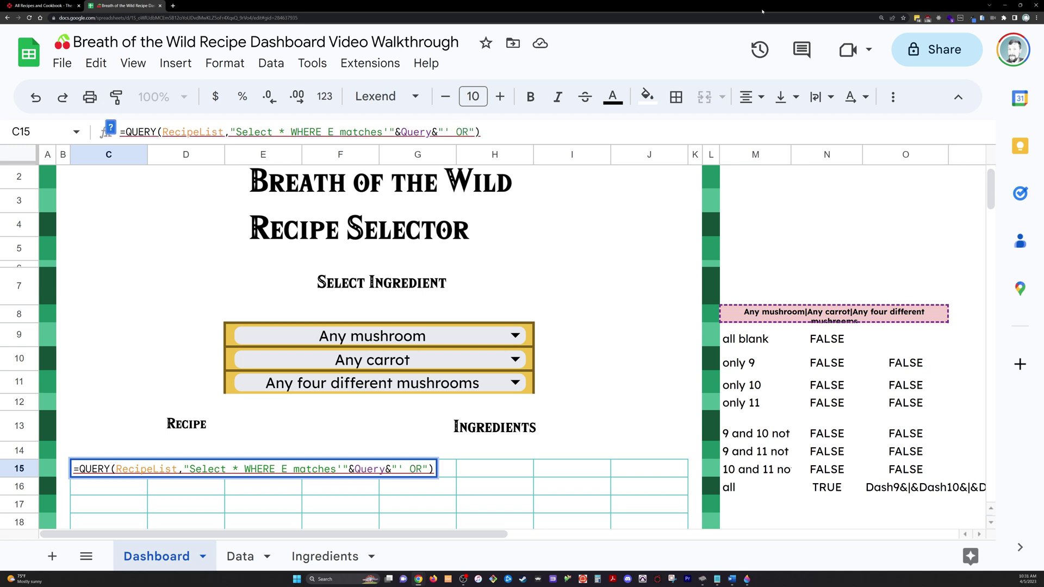
text( F matches)
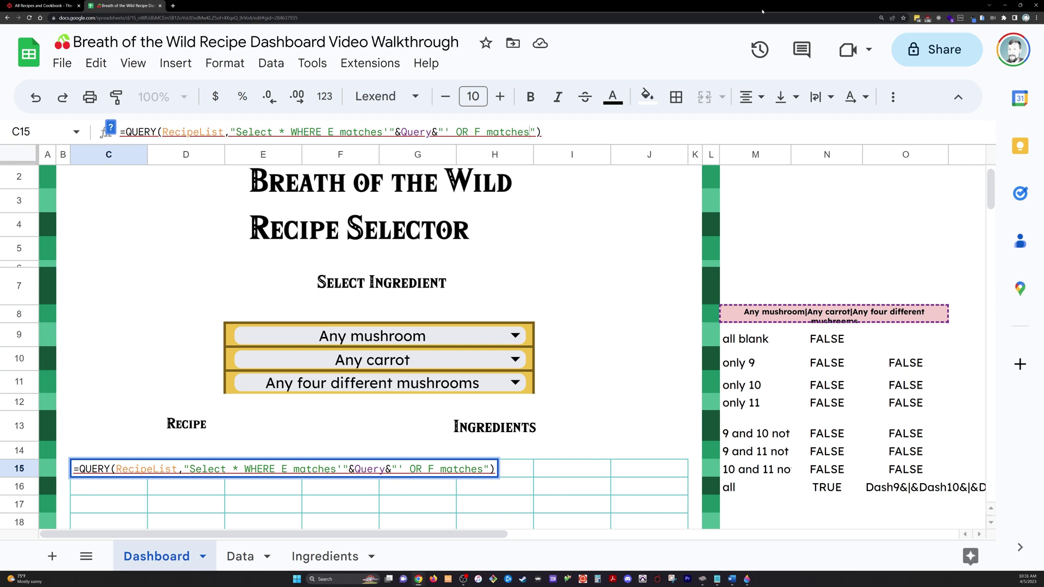
drag(383, 132, 449, 132)
key(ctrl+c)
click(536, 132)
key(ctrl+v)
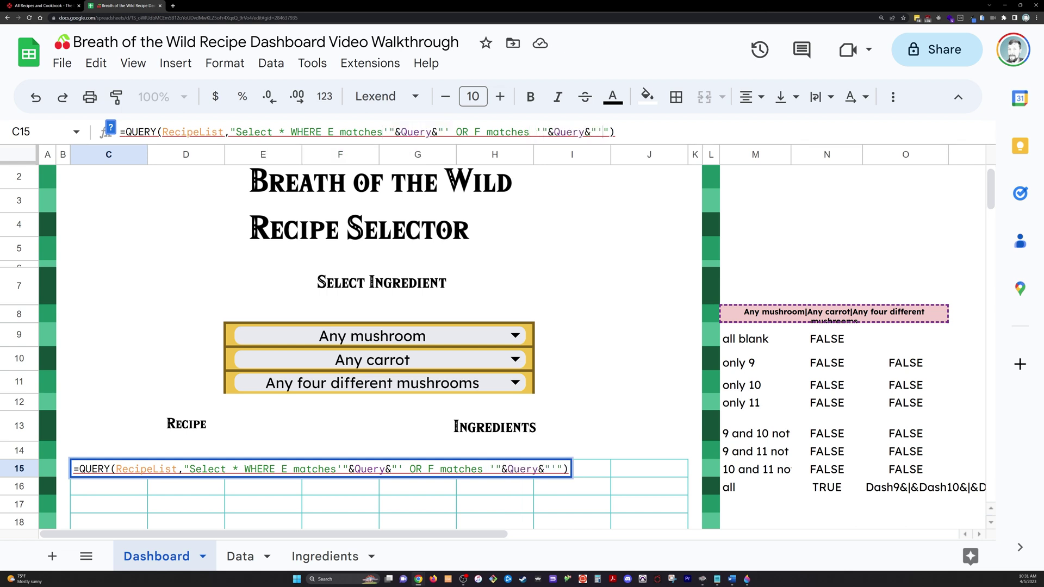
- Duplicate the OR clause in the C15 QUERY formula and change the copy's column letter to G
drag(455, 132, 603, 132)
click(602, 132)
key(ctrl+v)
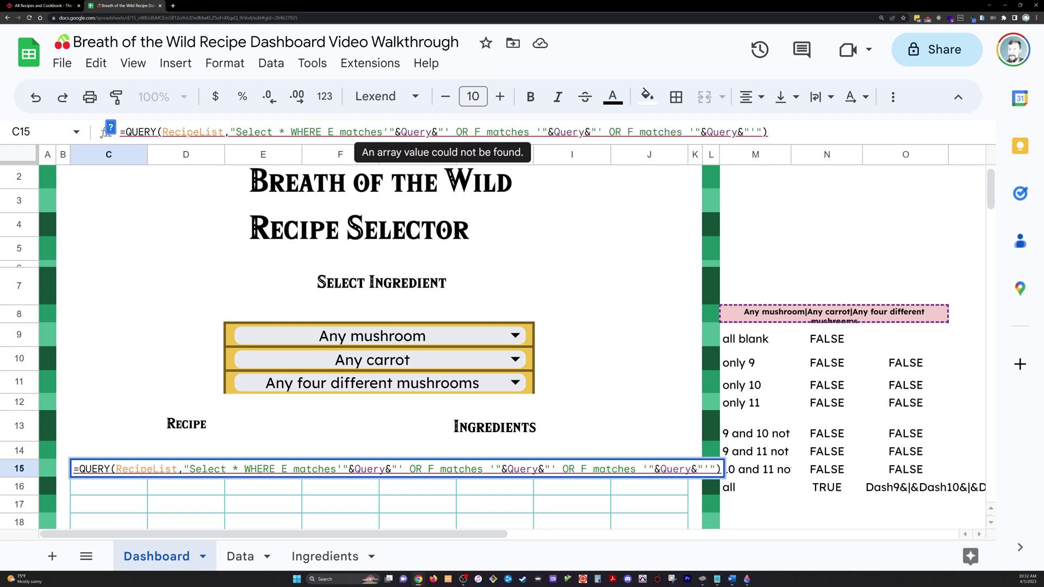
click(634, 132)
key(BackSpace)
text(G)
- Add another OR clause to the end of the C15 QUERY formula and set its column letter to H
click(766, 133)
key(ctrl+v)
click(786, 132)
key(BackSpace)
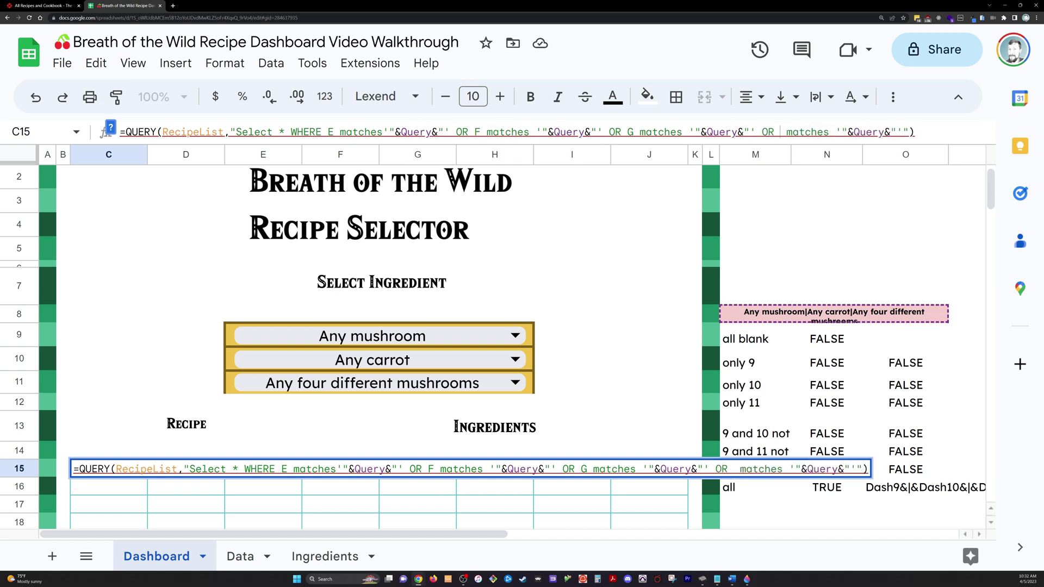
text(H)
- Add a final OR clause for column I to the C15 QUERY formula and commit it
click(920, 132)
key(ctrl+v)
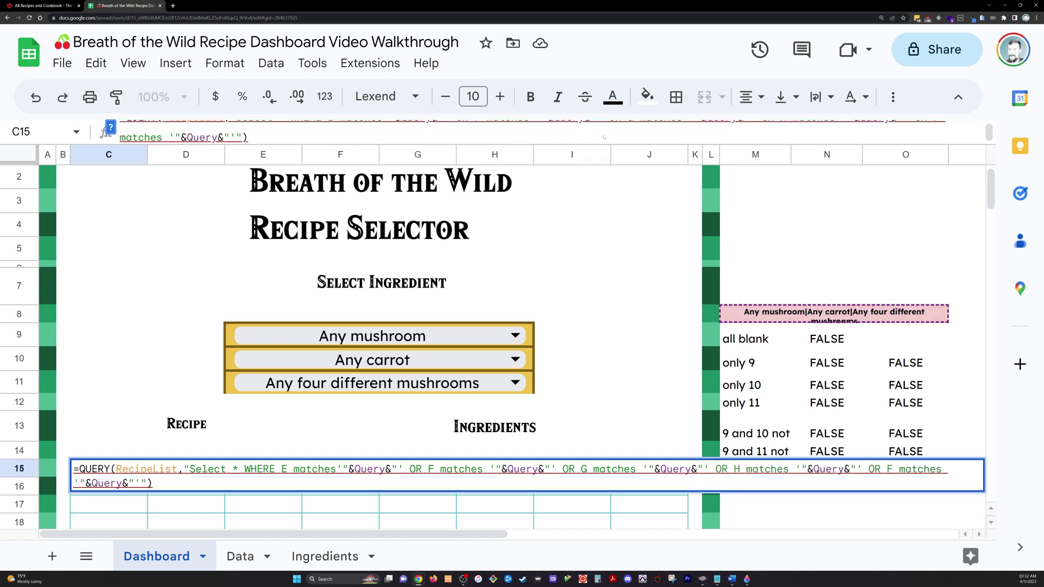
click(890, 126)
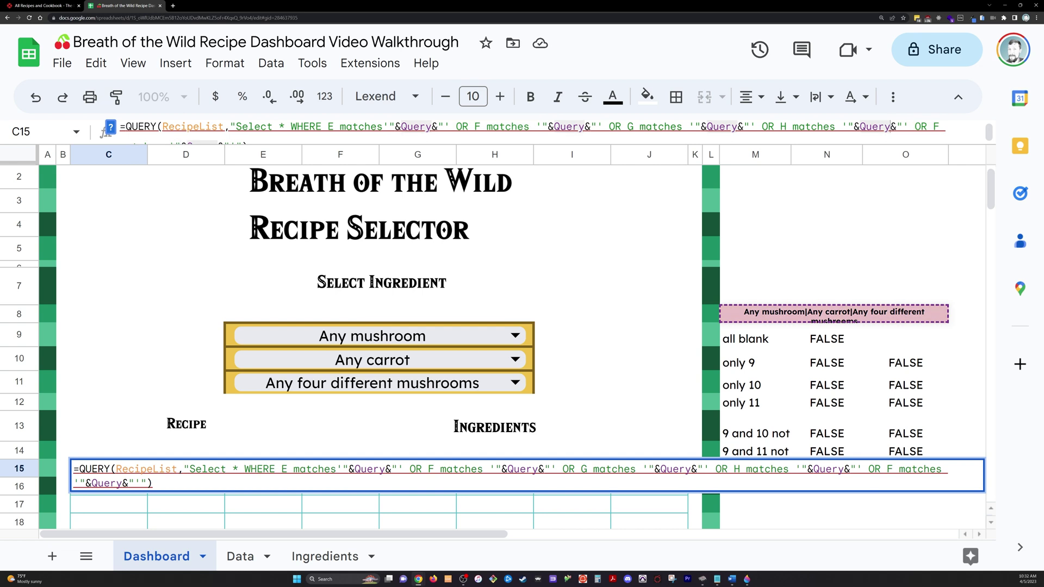
click(892, 468)
key(BackSpace)
text(I)
key(Return)
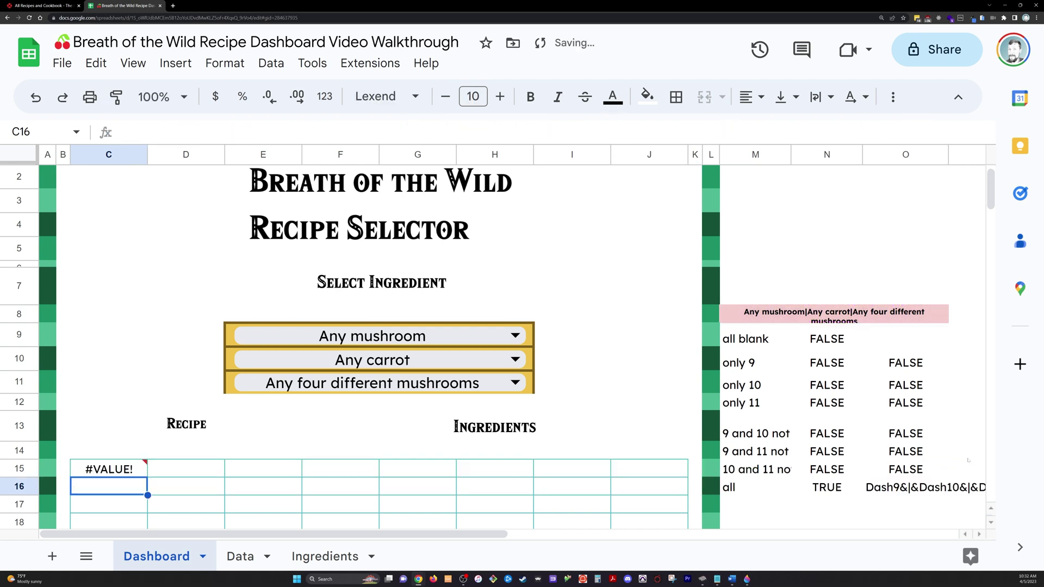
key(Up)
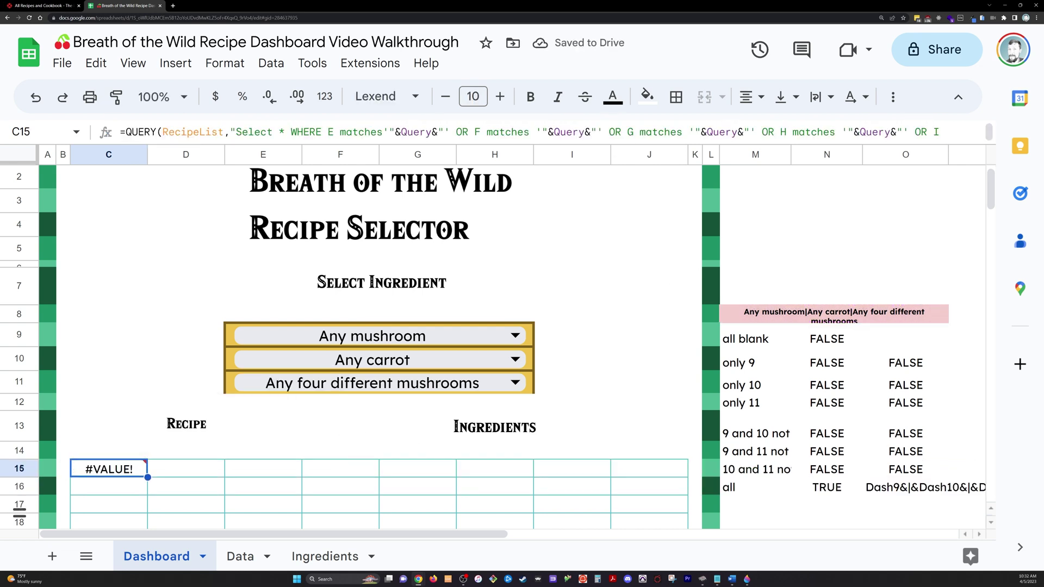
- Set the first ingredient dropdown to Fortified Pumpkin and clear the second and third dropdowns
click(365, 348)
click(284, 413)
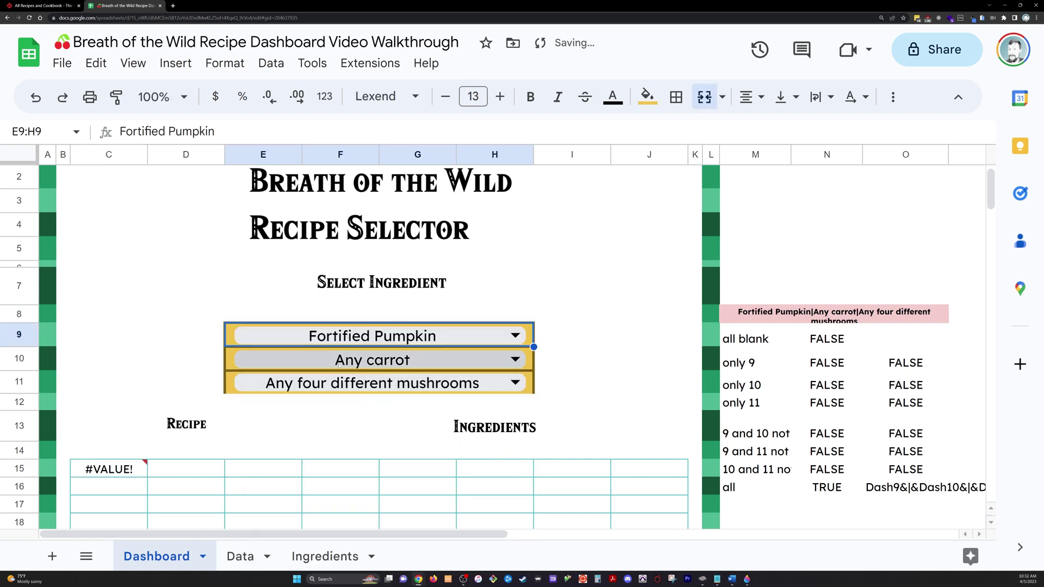
key(Down)
key(Delete)
key(Down)
key(Delete)
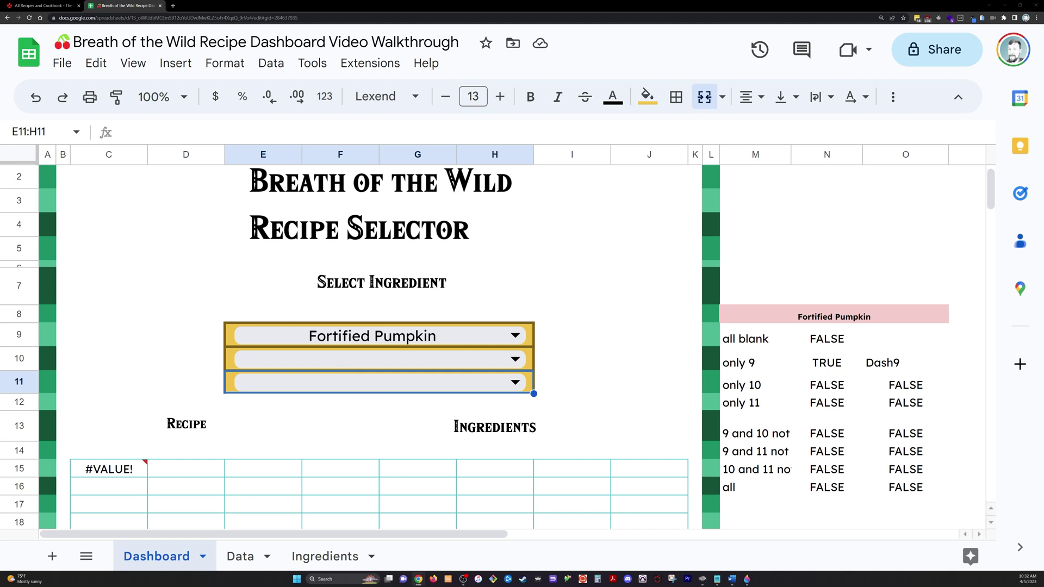
- Create an additional named range that refers to Dashboard!M8
click(833, 314)
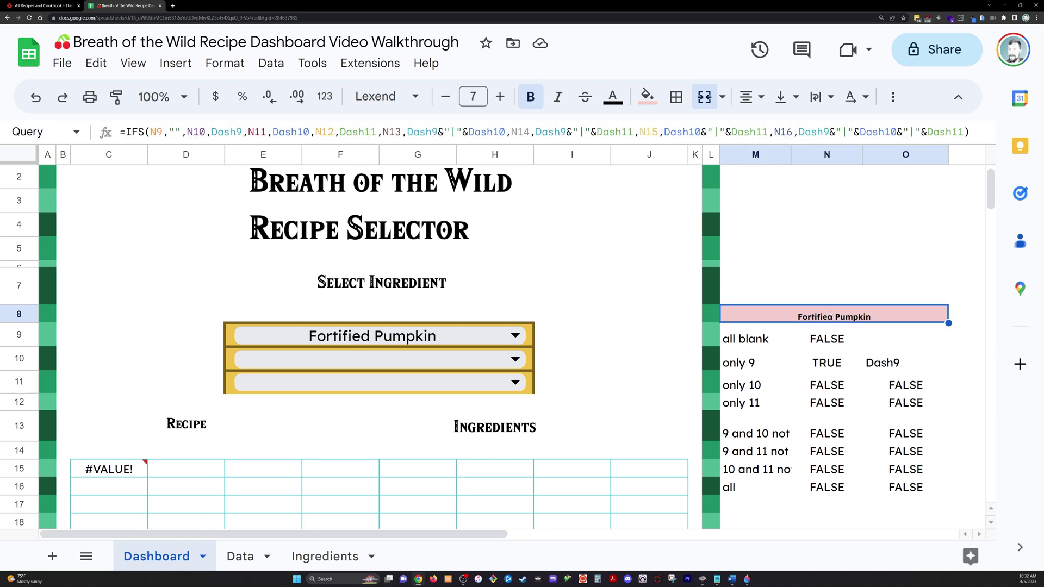
click(271, 63)
click(361, 288)
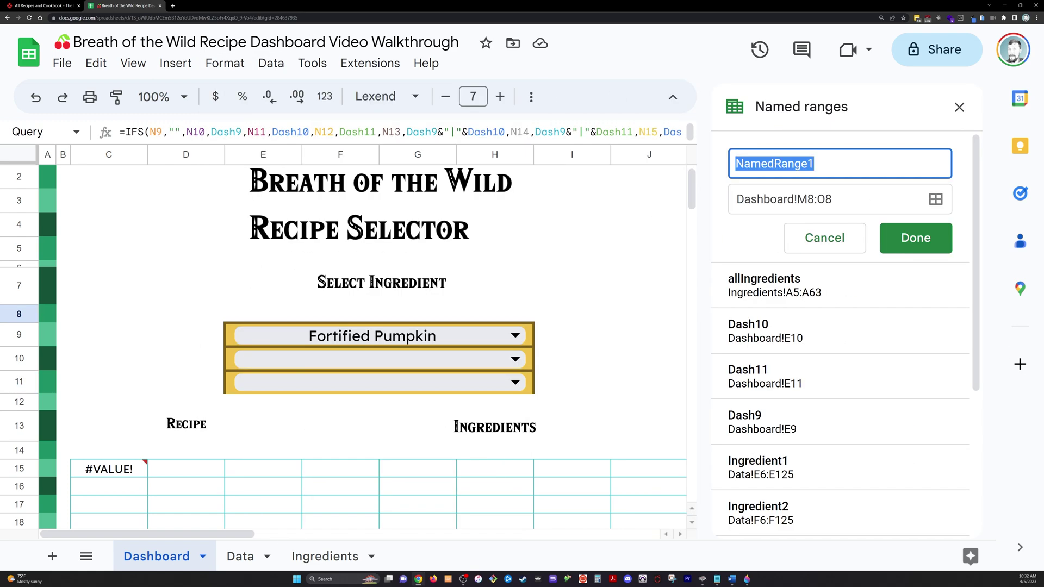
drag(813, 198, 829, 196)
key(BackSpace)
key(Return)
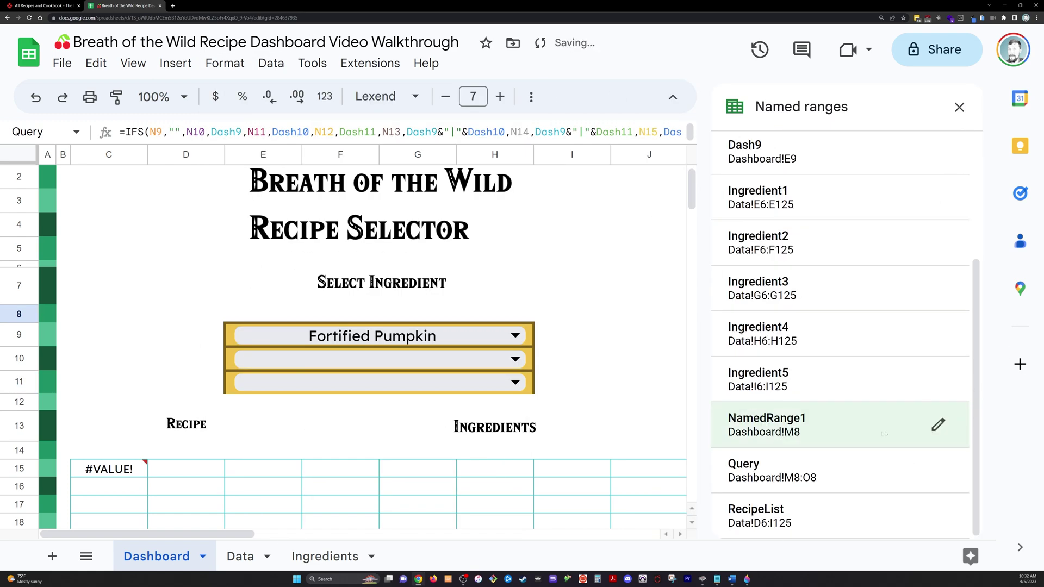
- Delete the extra named range NamedRange1
click(937, 424)
click(939, 433)
click(723, 346)
- Change the named range Query to refer only to Dashboard!M8
scroll(763, 321, down, 2)
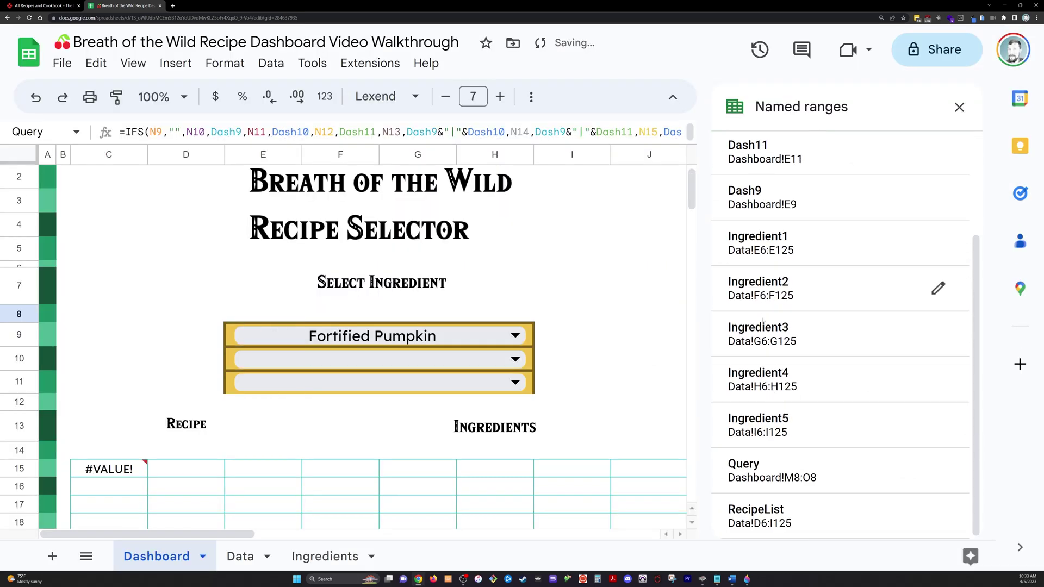
click(937, 466)
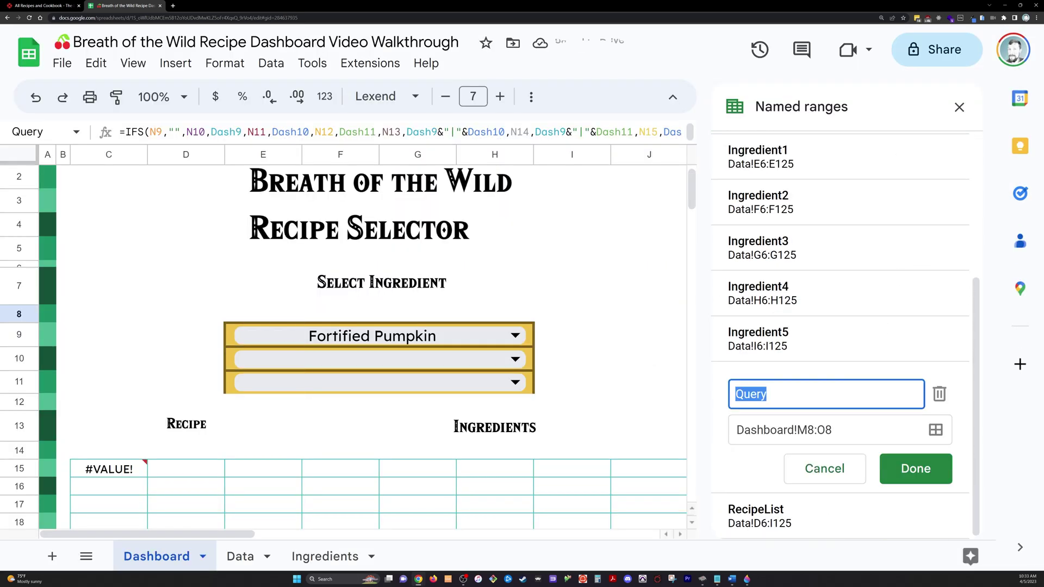
drag(814, 430, 832, 430)
click(893, 460)
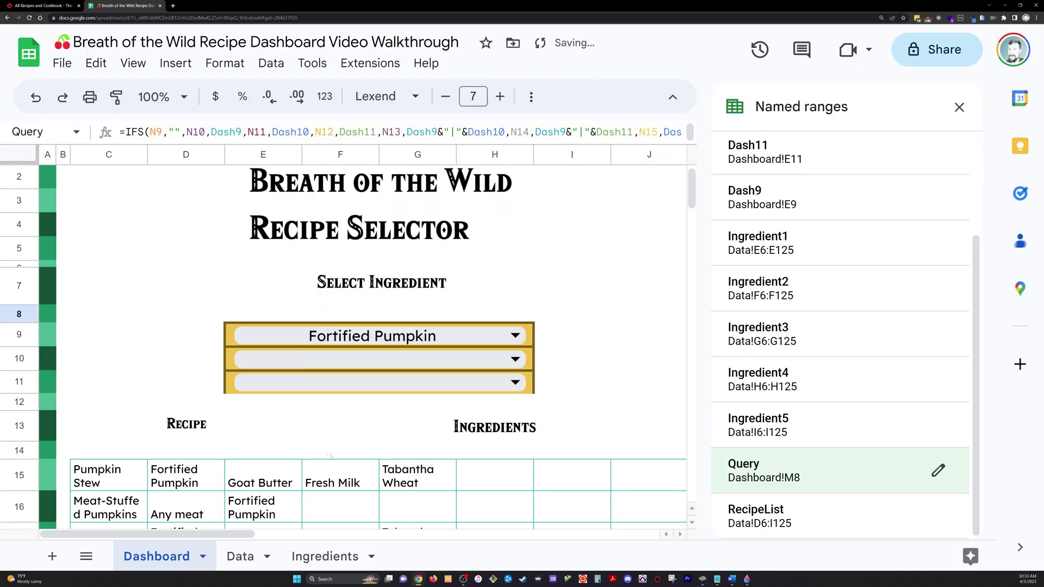
- Set the second ingredient dropdown to Any carrot and the third to Bird Egg, and close the named ranges list
scroll(328, 455, down, 3)
click(380, 219)
click(260, 378)
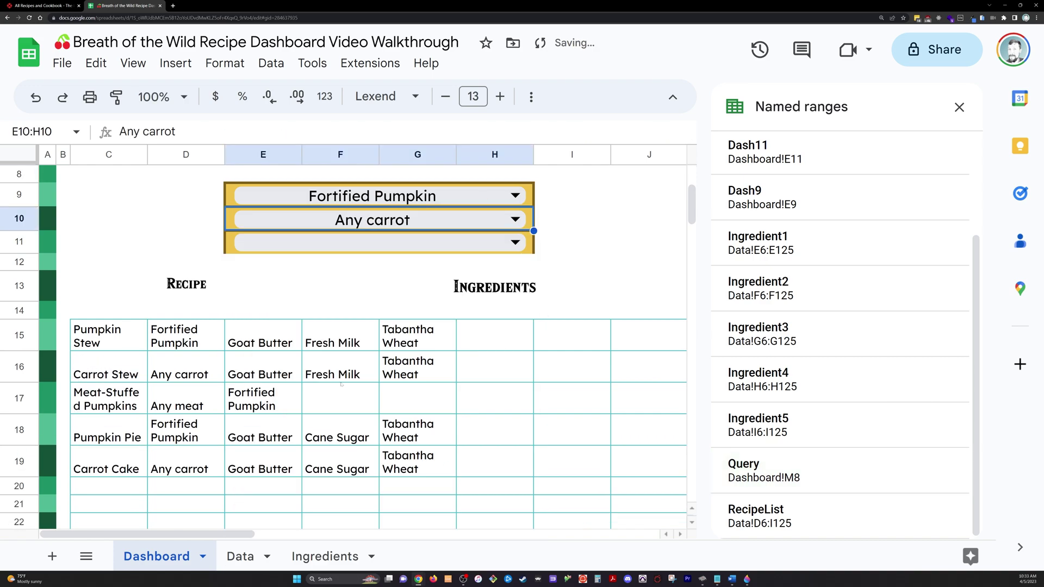
click(380, 242)
click(391, 514)
scroll(391, 381, up, 10)
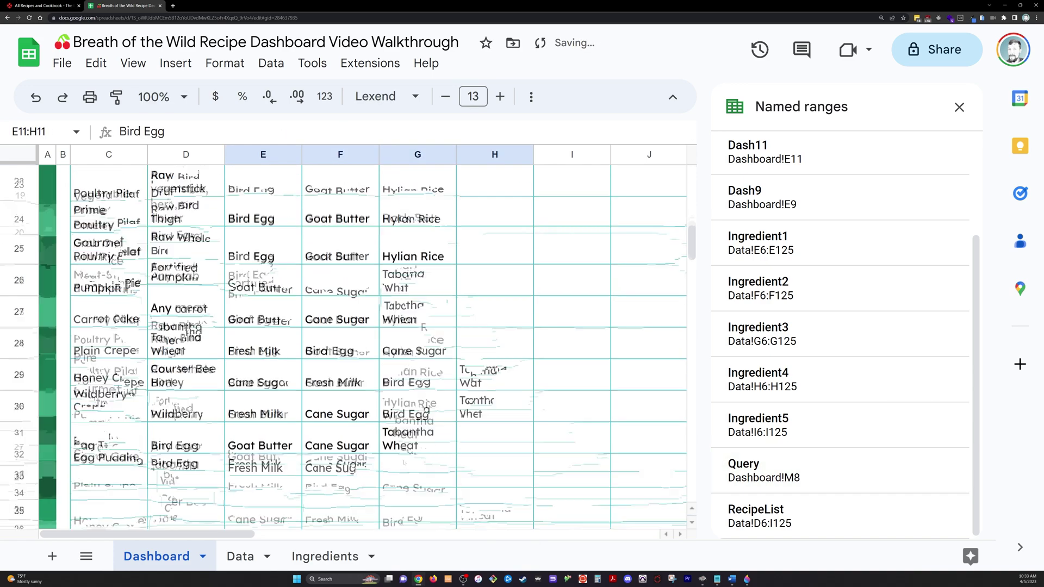
click(959, 107)
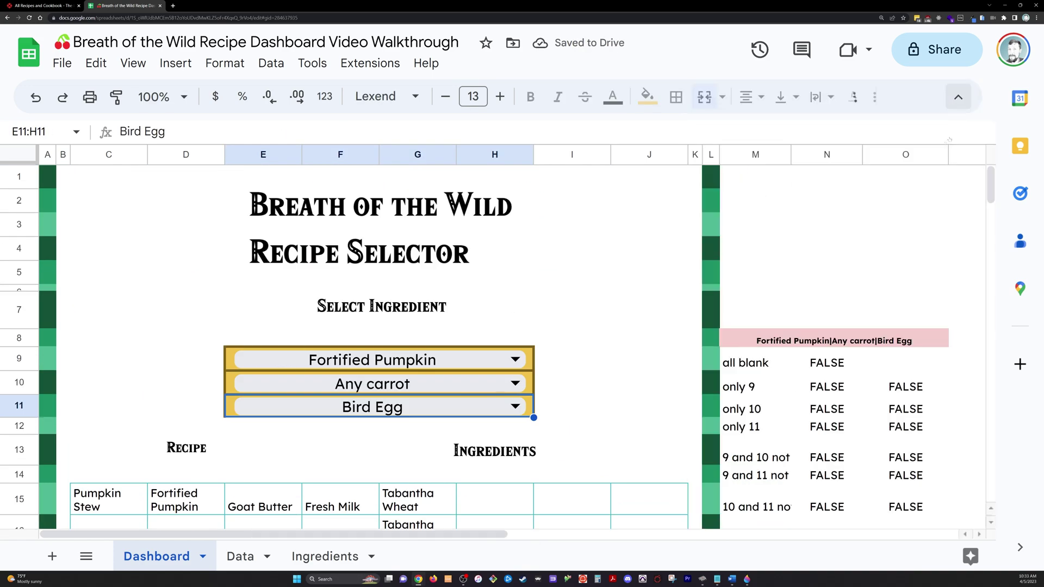
- Add a new sheet and name it Formula
click(747, 341)
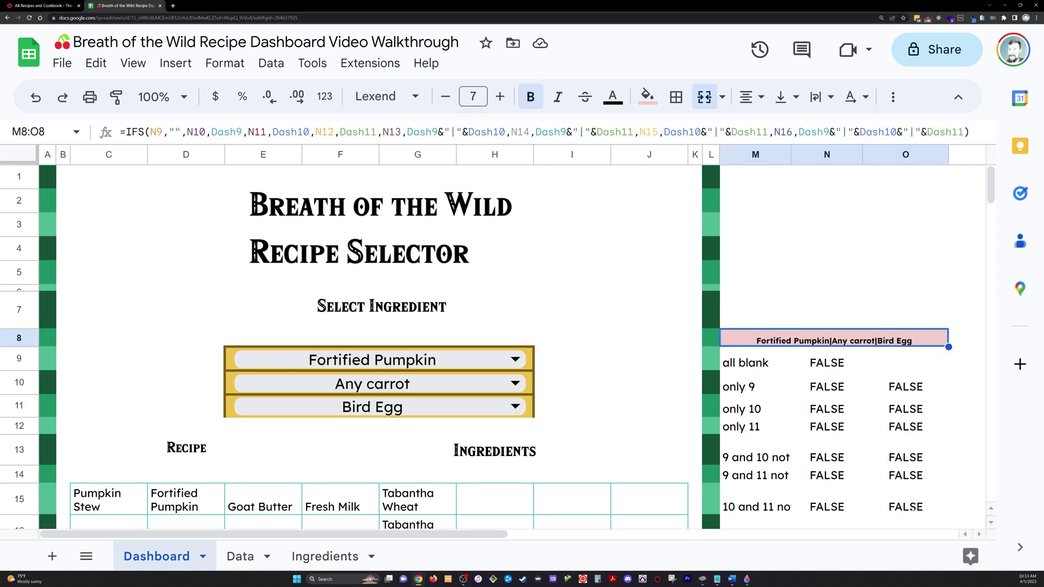
click(52, 556)
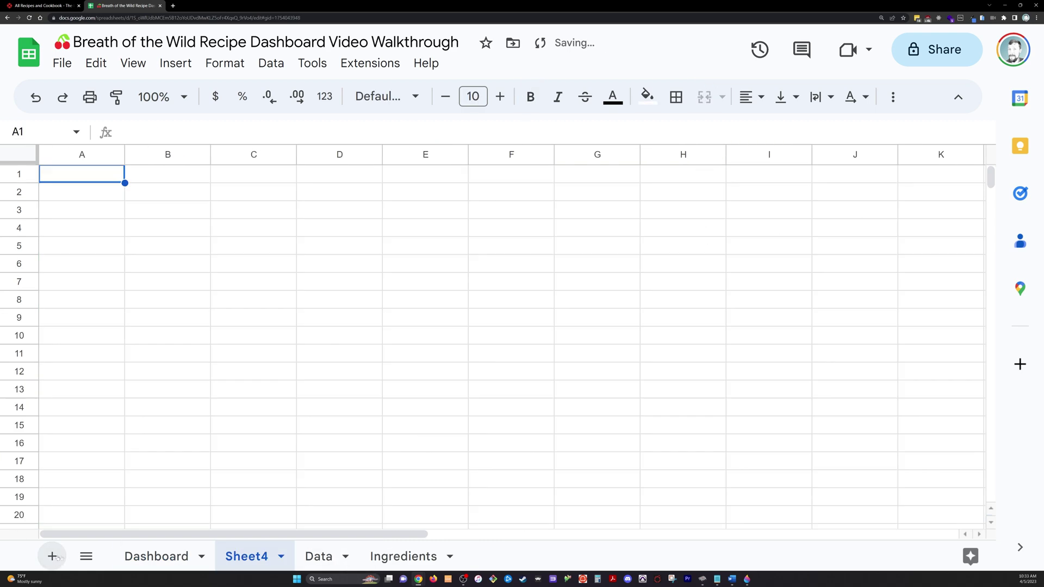
double_click(242, 564)
text(Formula)
- Move the Query cell and its helper table in M8:O16 from the Dashboard sheet to the Formula sheet
click(142, 568)
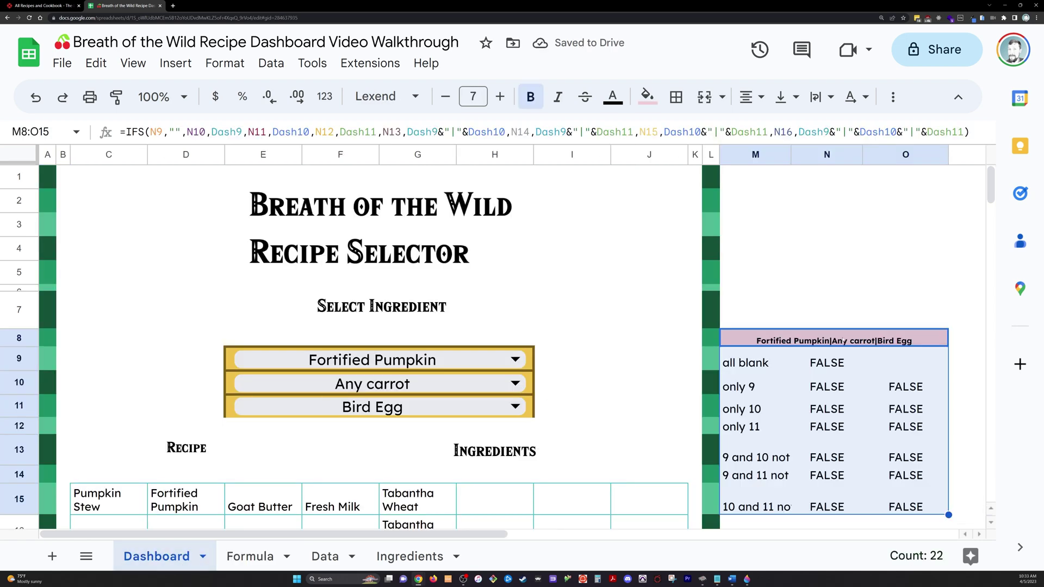
scroll(896, 419, down, 3)
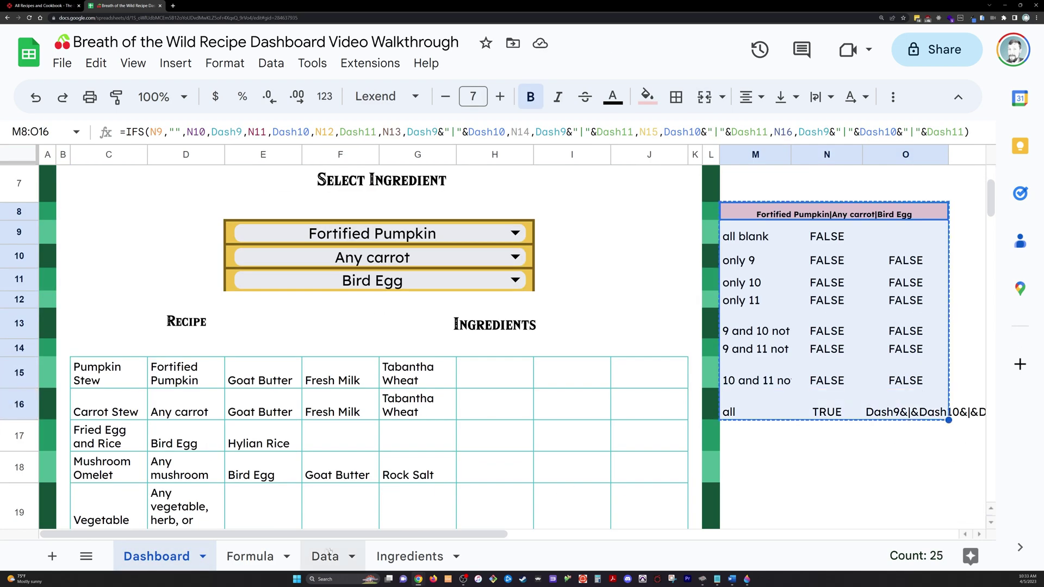
click(250, 556)
key(ctrl+v)
- Delete column M and all columns after it from the Dashboard sheet
click(156, 556)
click(767, 154)
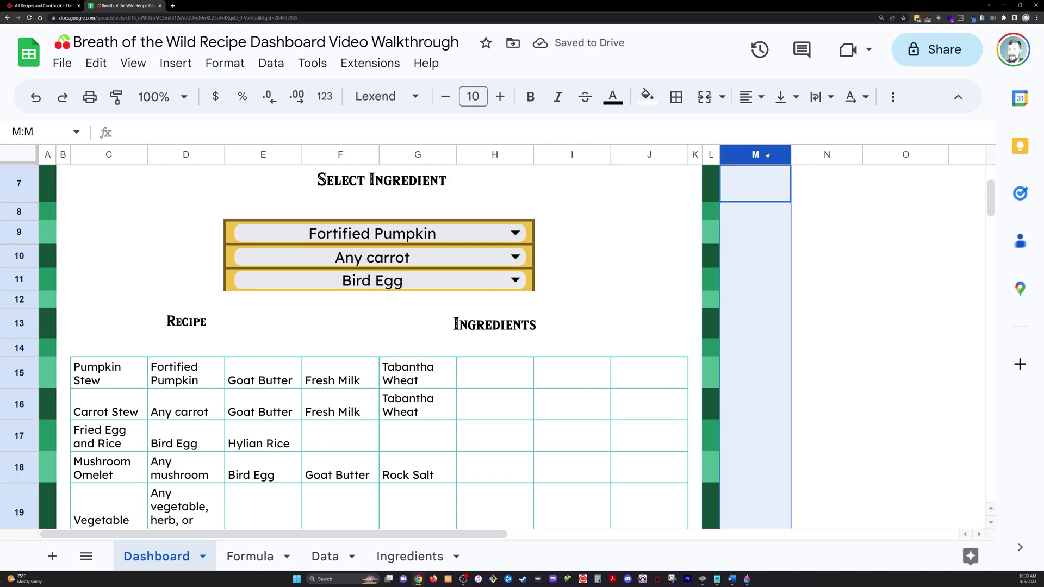
key(ctrl+shift+Right)
right_click(767, 155)
click(851, 222)
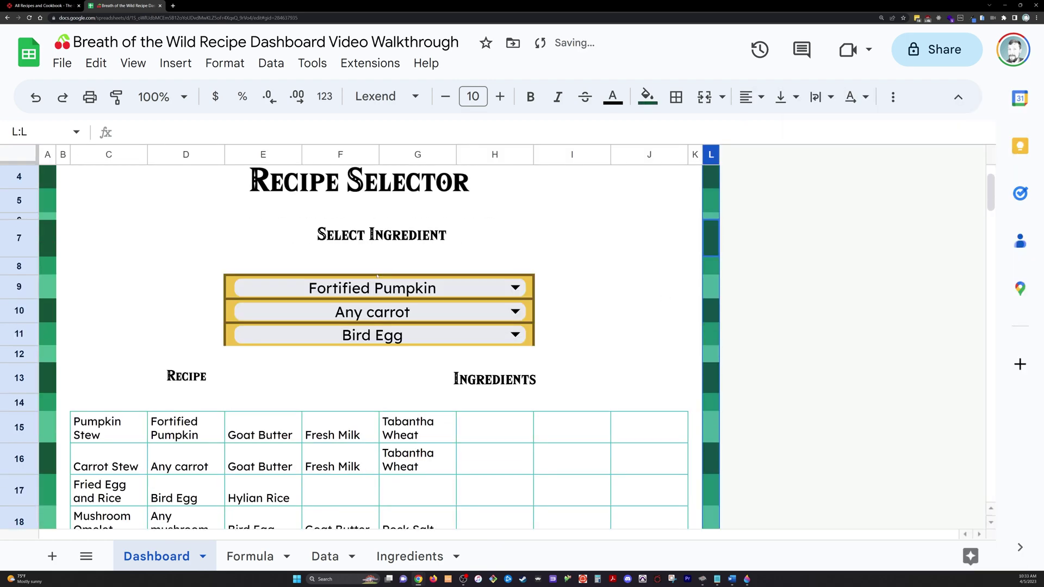
- Set the first ingredient dropdown to Any carrot
click(377, 277)
click(372, 443)
scroll(349, 419, down, 1)
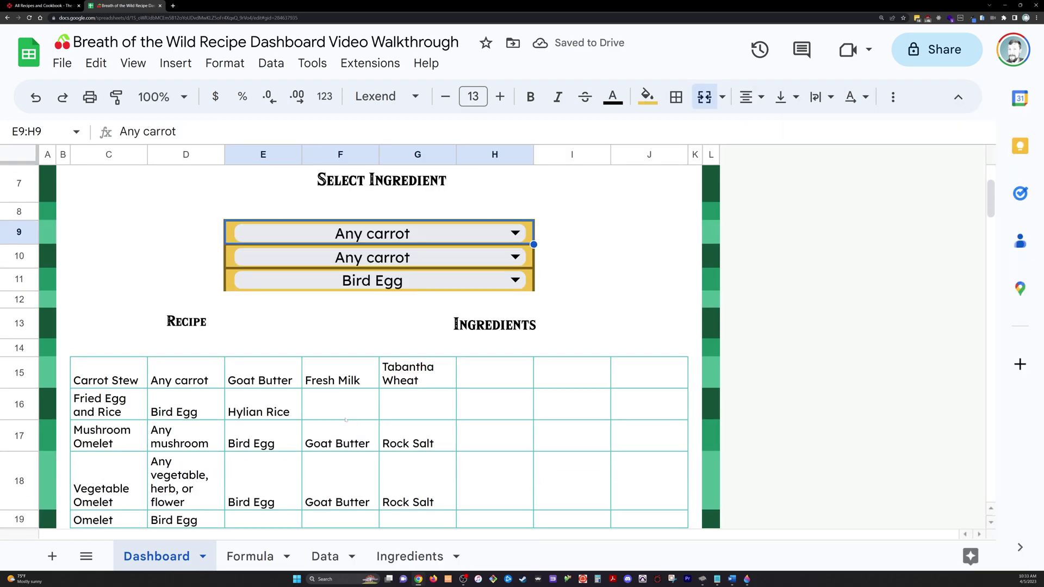
- Reduce the height of title rows 1 to 5 on the Dashboard sheet
scroll(349, 381, up, 3)
drag(19, 176, 19, 255)
click(304, 449)
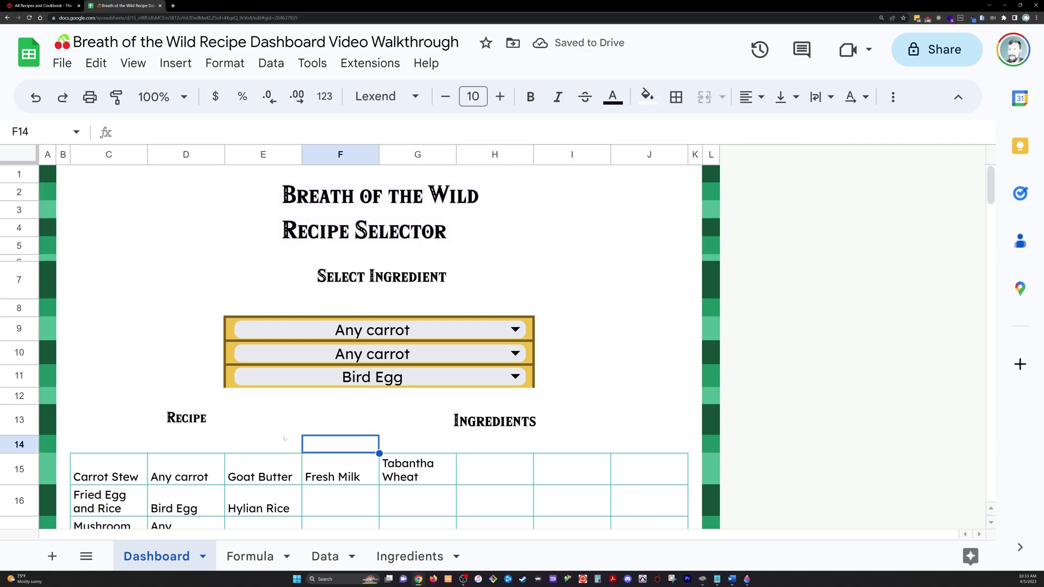
- Set the second ingredient dropdown to Any carrot or pumpkin
scroll(284, 438, down, 4)
scroll(370, 282, up, 1)
click(374, 242)
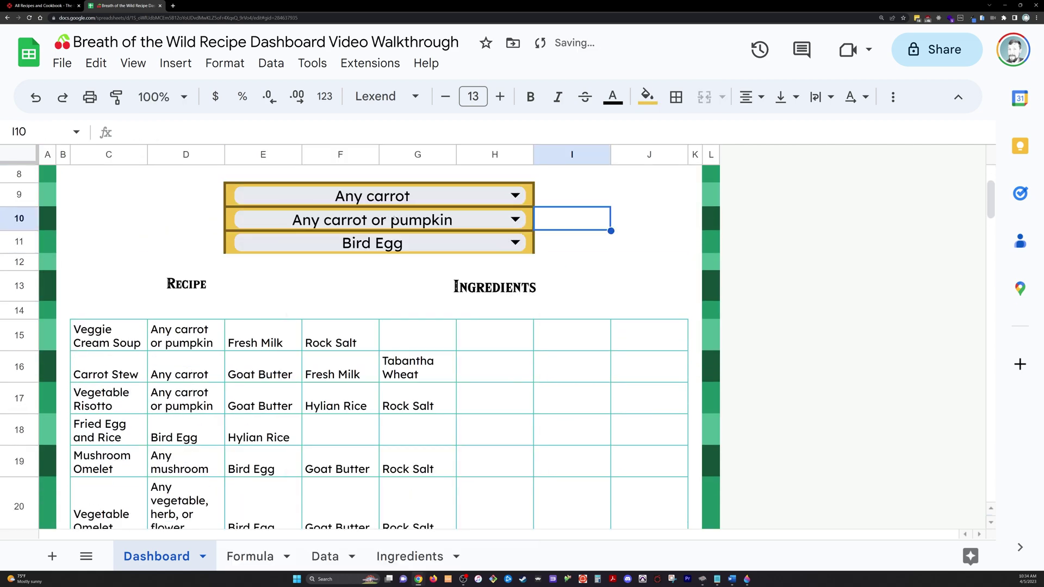
- Clear all three ingredient dropdowns
click(395, 218)
key(Delete)
key(Delete)
key(Up)
key(Up)
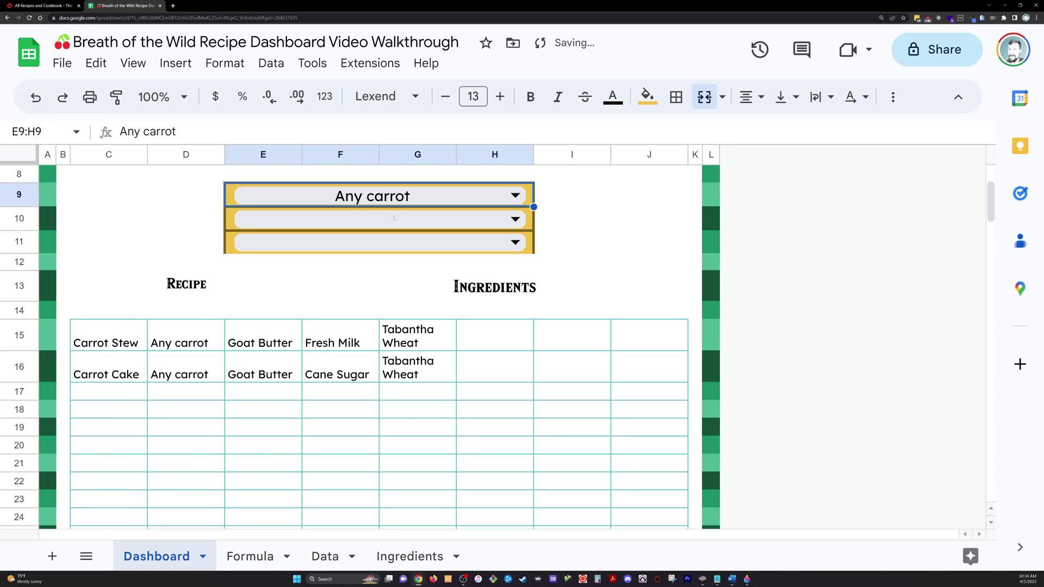
key(Delete)
- Test the recipe filter with Any mushroom in the third ingredient dropdown and clear the selection again
click(391, 241)
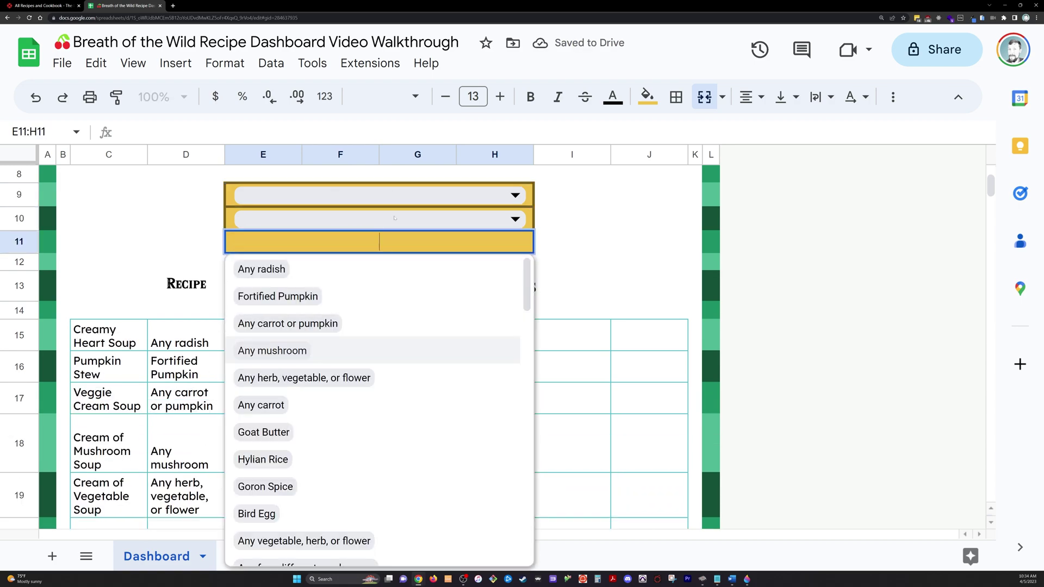
click(382, 350)
scroll(382, 315, down, 3)
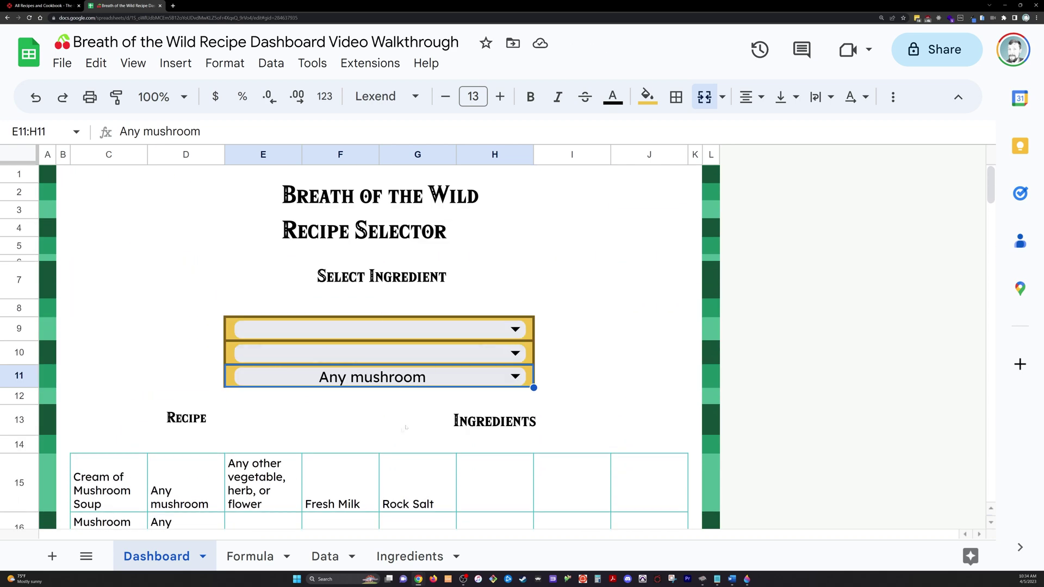
click(405, 428)
key(Up)
key(Up)
key(Delete)
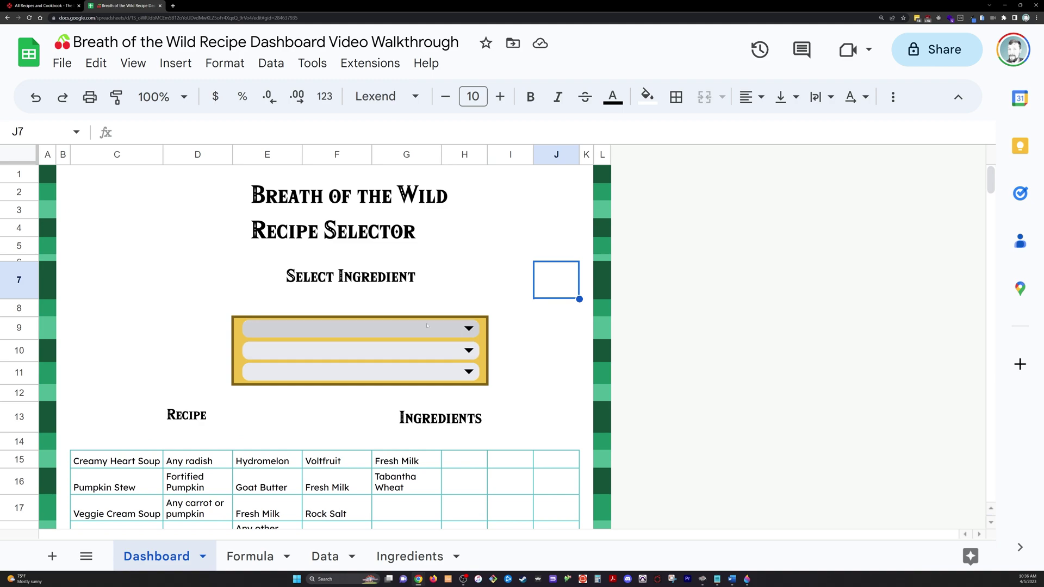
- Wrap the recipe QUERY formula in C15 in if(Query="","",…) to return a blank result for a blank Query
scroll(427, 325, down, 15)
scroll(326, 381, up, 15)
click(117, 459)
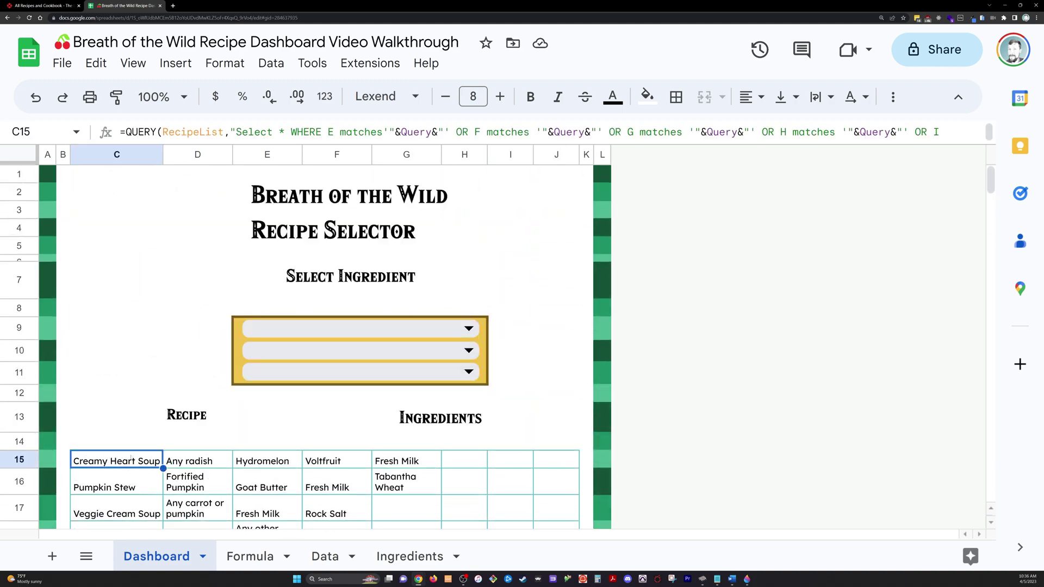
double_click(131, 460)
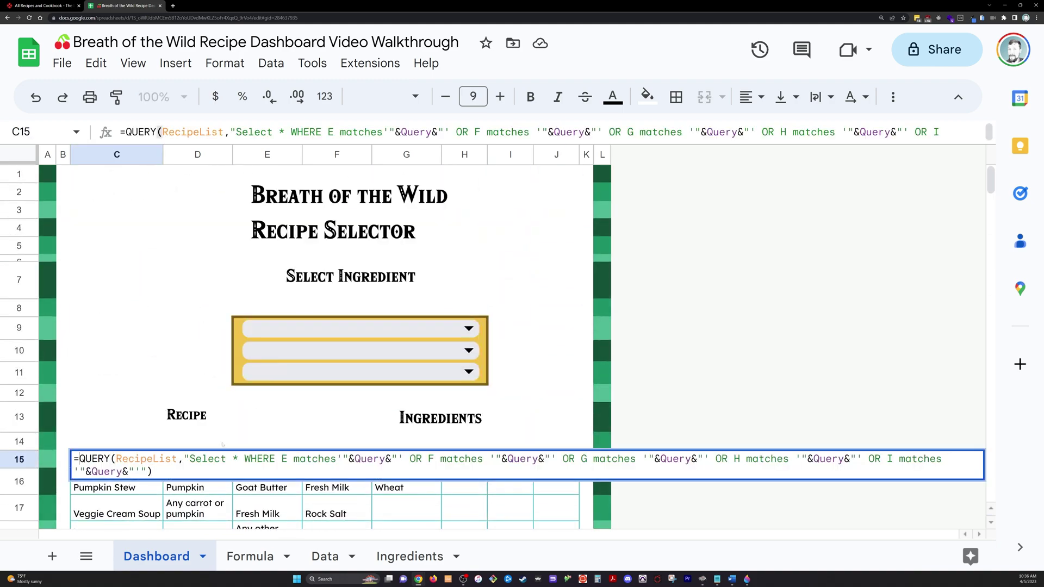
text(if)
key(Tab)
key(Left)
key(Return)
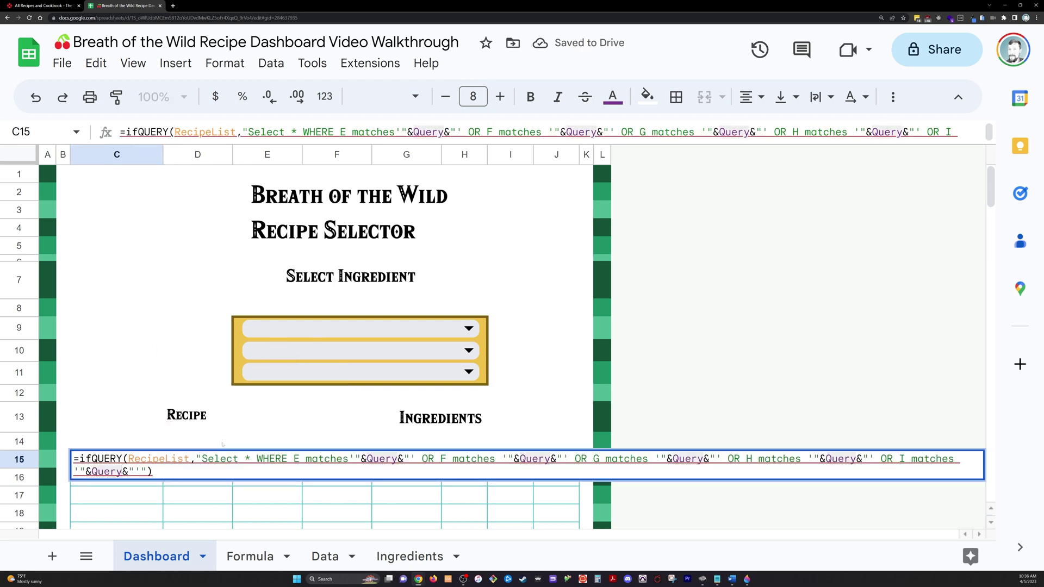
text(())
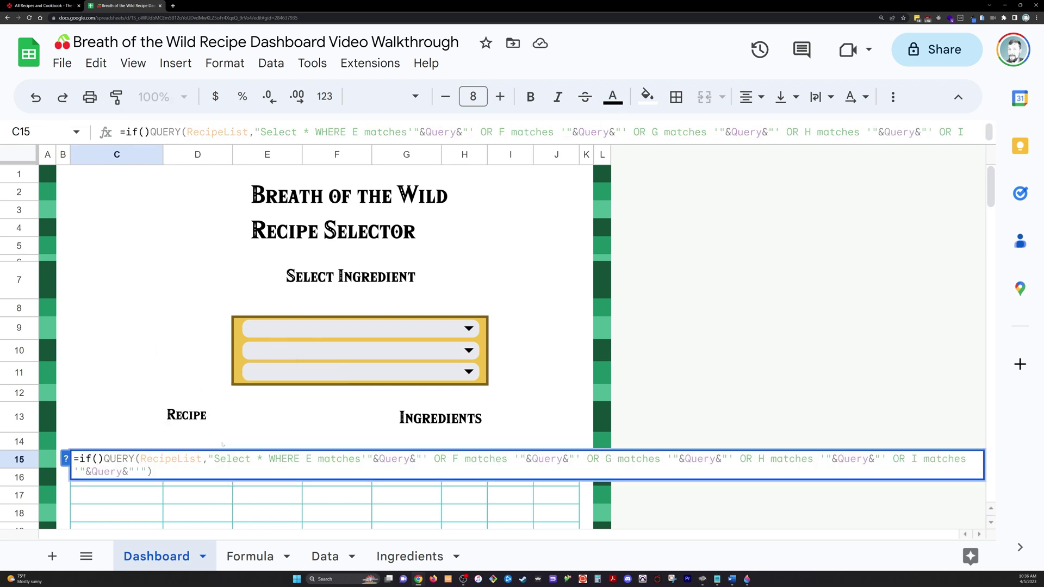
text(query)
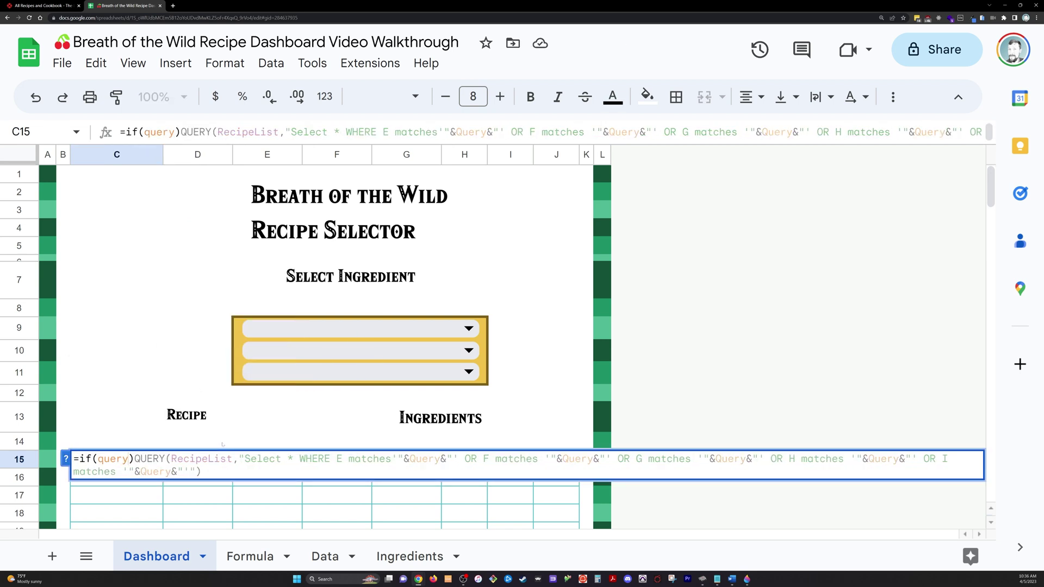
key(Tab)
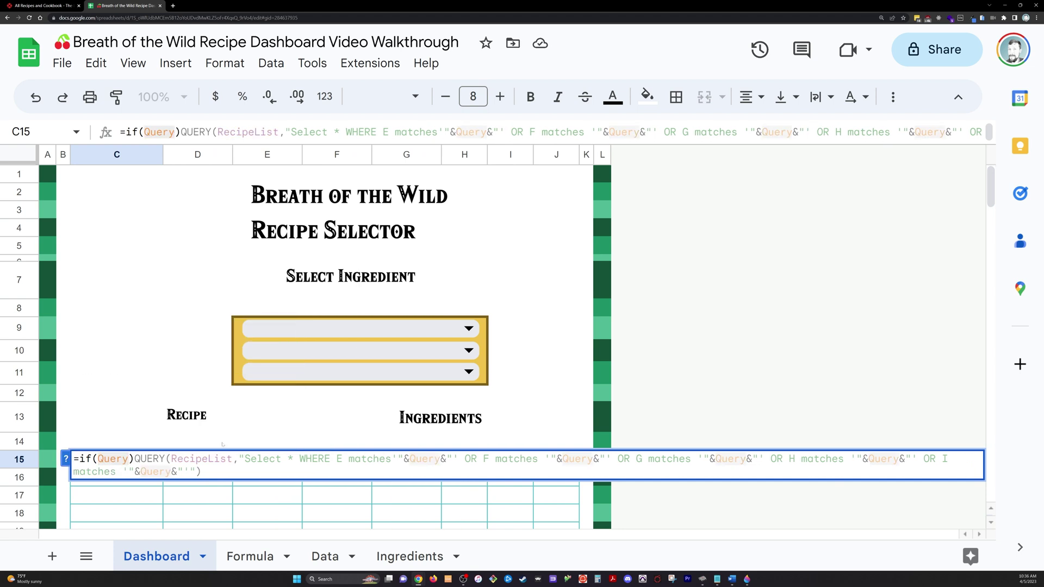
text(="","")
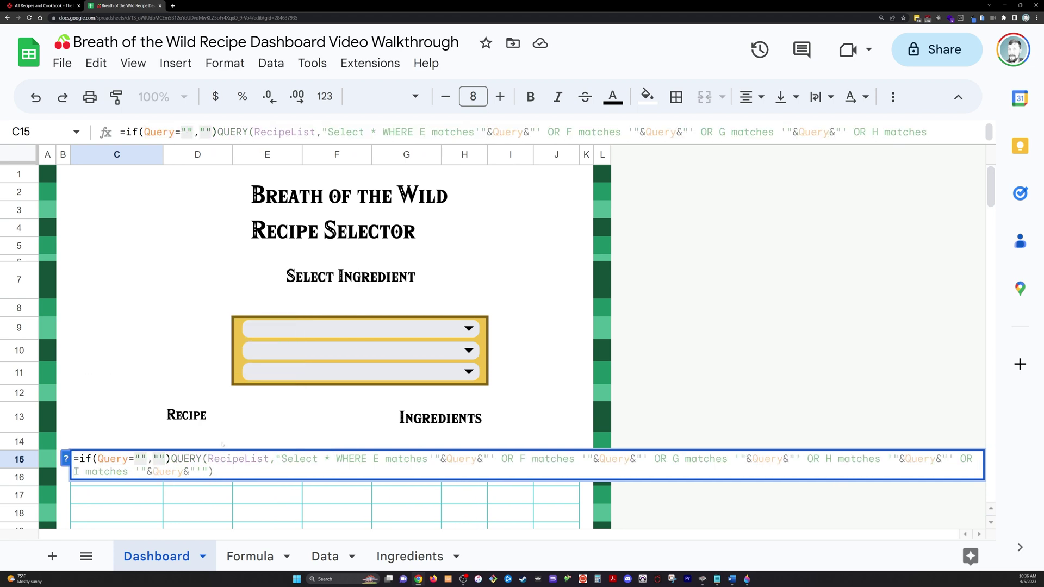
key(BackSpace)
text(,)
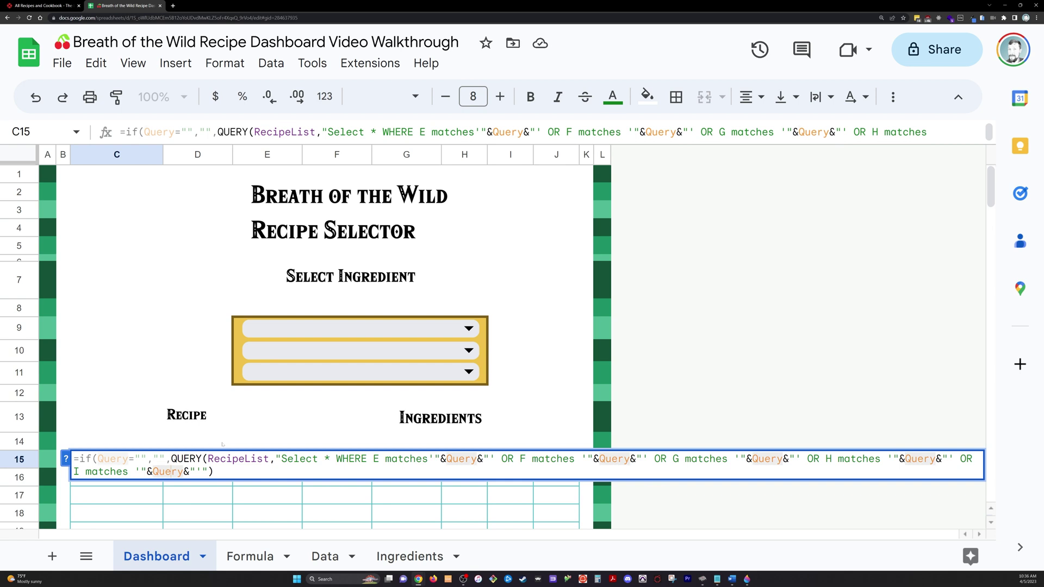
key(Return)
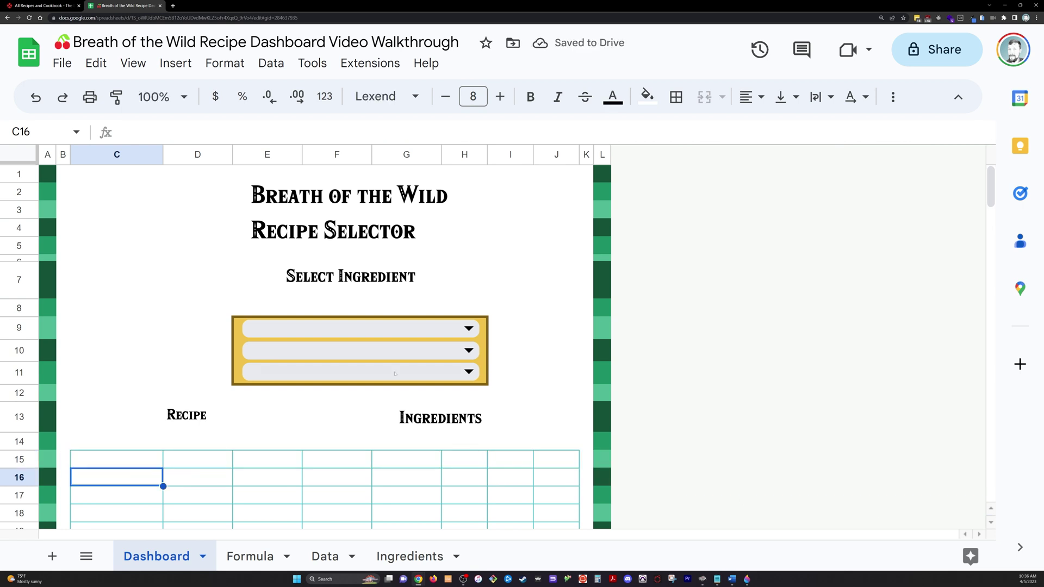
- Set the first ingredient dropdown to Any radish and the second to Any carrot or pumpkin
click(395, 329)
click(393, 353)
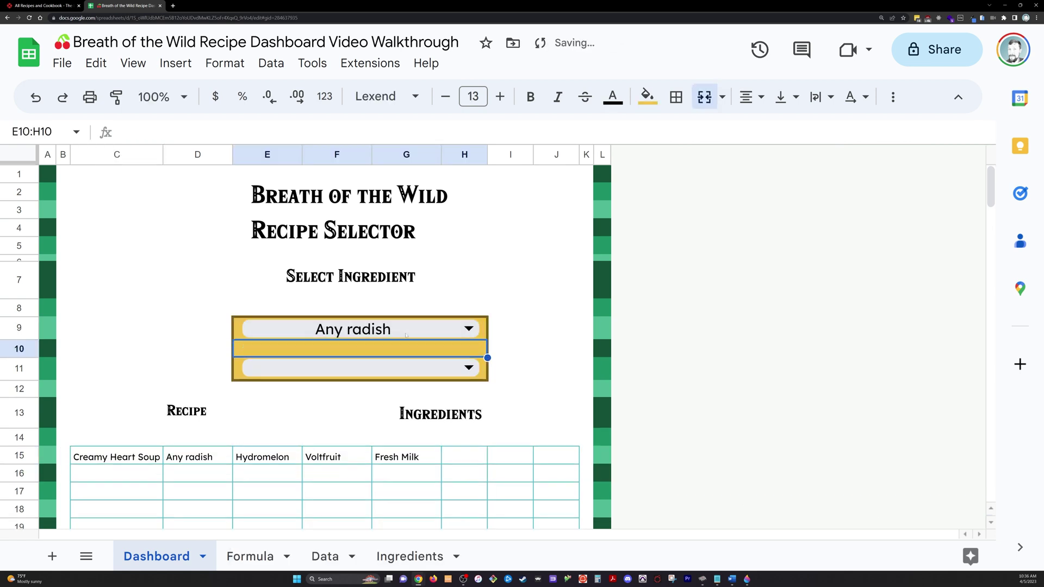
click(406, 335)
key(Down)
key(Return)
key(Down)
key(Down)
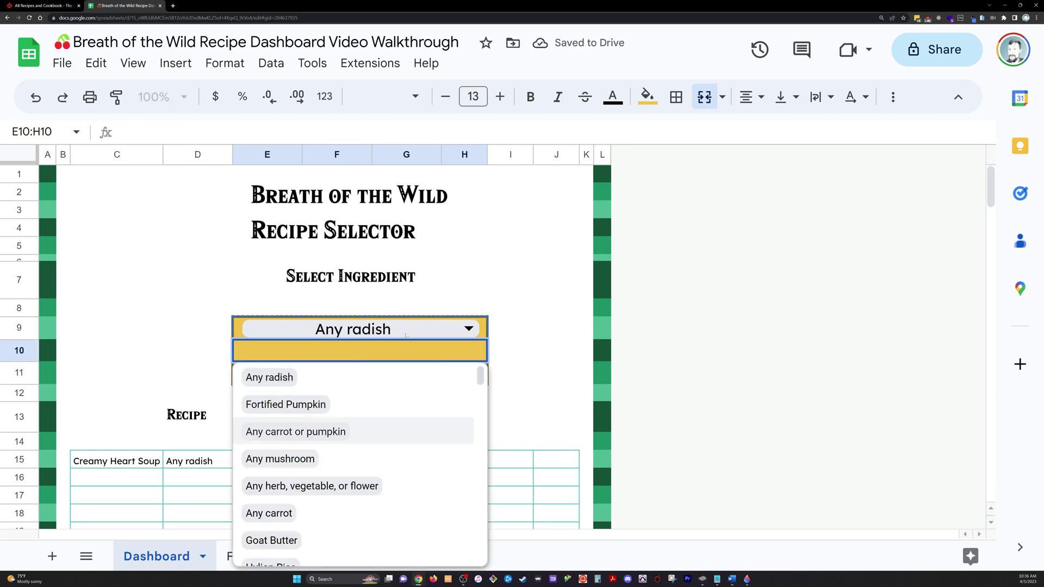
key(Return)
- Set the third ingredient dropdown to Goat Butter and review the filtered recipe list
key(Return)
key(Down)
key(Down)
key(Down)
key(Down)
key(Down)
key(Down)
key(Return)
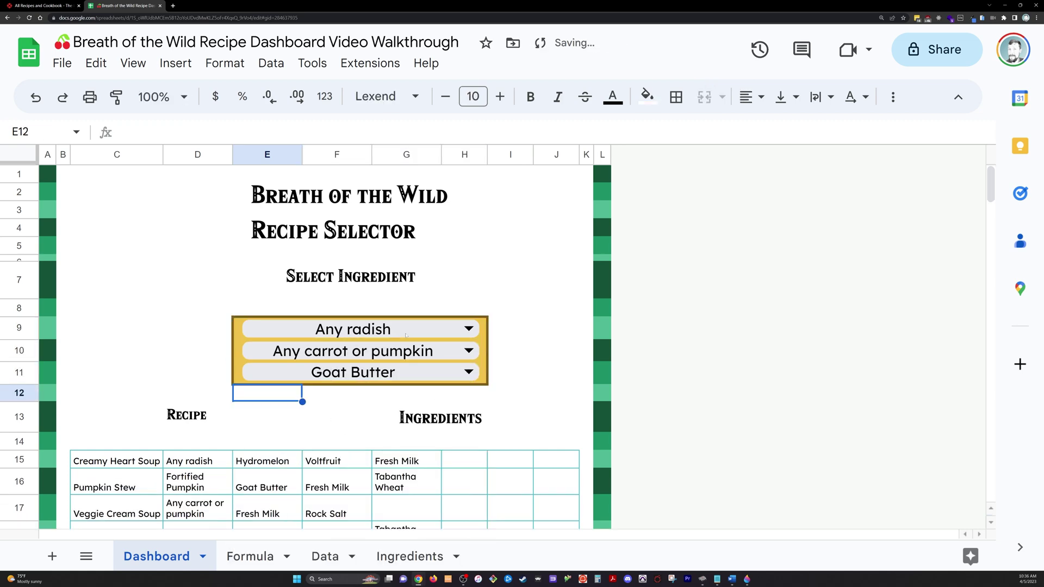
scroll(380, 416, down, 15)
scroll(380, 417, up, 15)
key(Up)
key(Delete)
key(ctrl+z)
- Clear the second, first and third ingredient dropdowns in that order, checking the recipe list between deletions
key(Up)
key(Delete)
scroll(373, 403, down, 15)
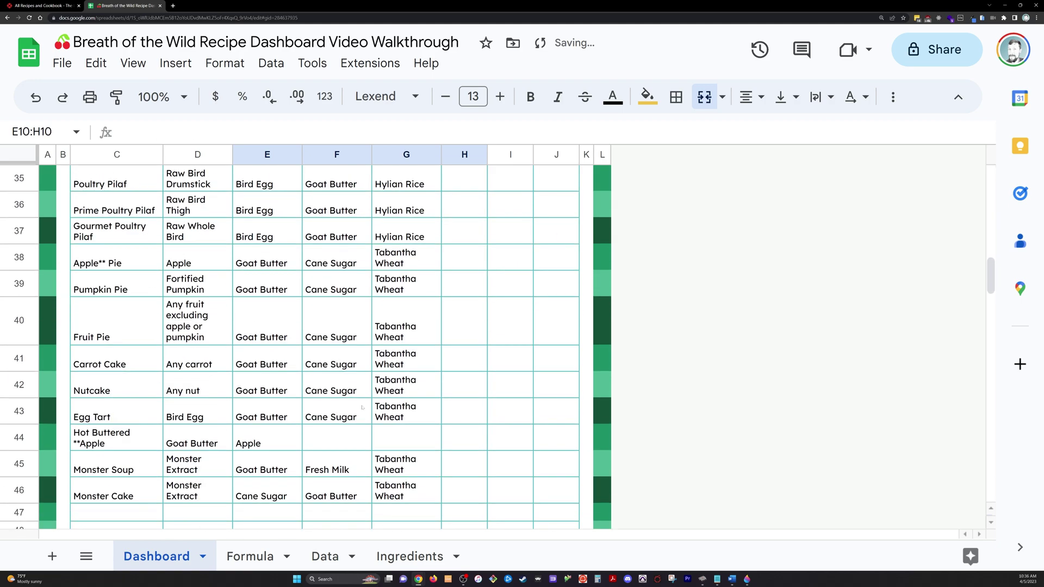
scroll(362, 407, up, 15)
key(Up)
key(Delete)
scroll(362, 407, down, 15)
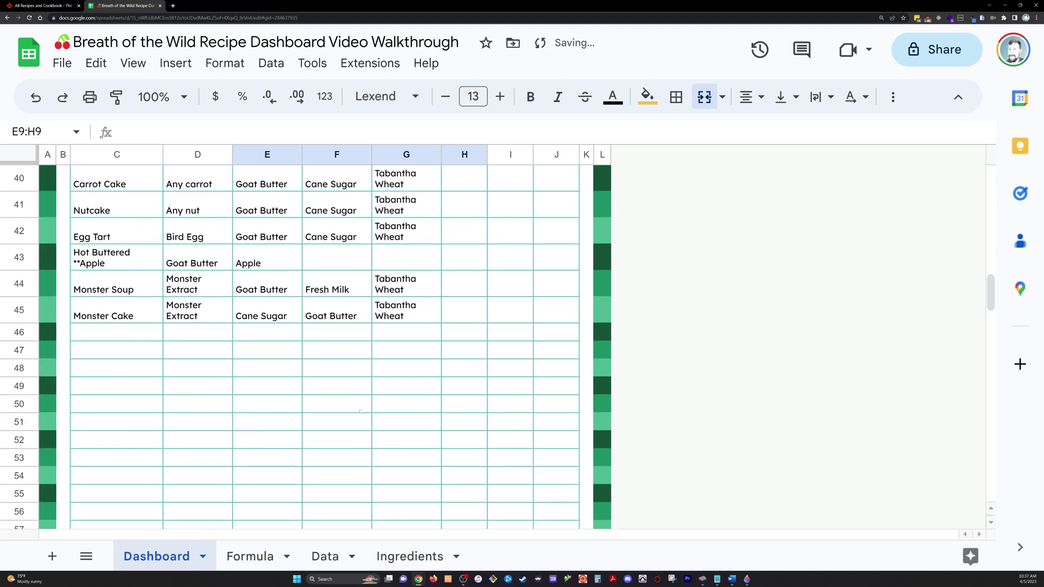
scroll(360, 411, up, 15)
key(Down)
key(Down)
key(Delete)
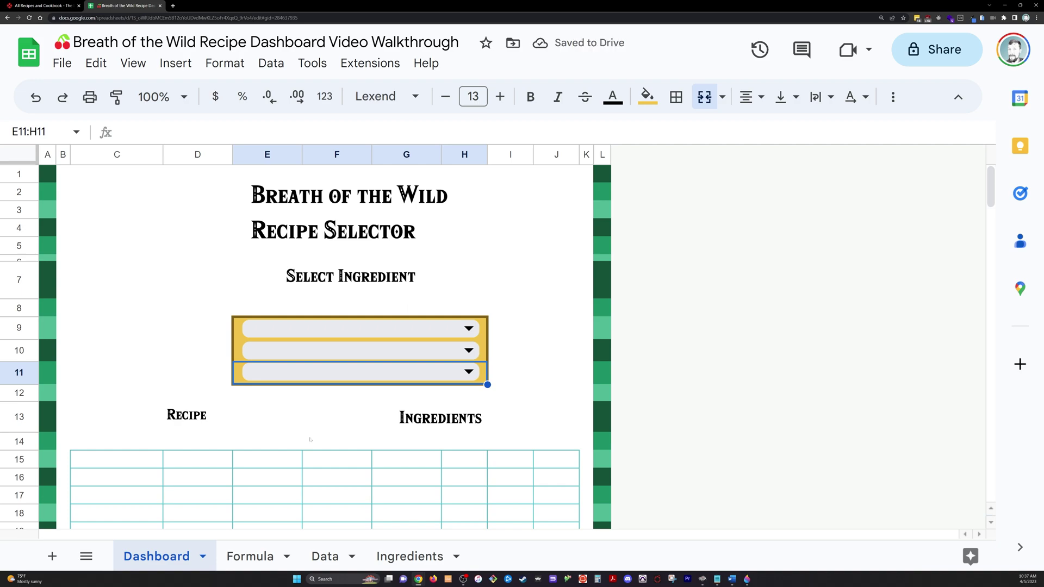